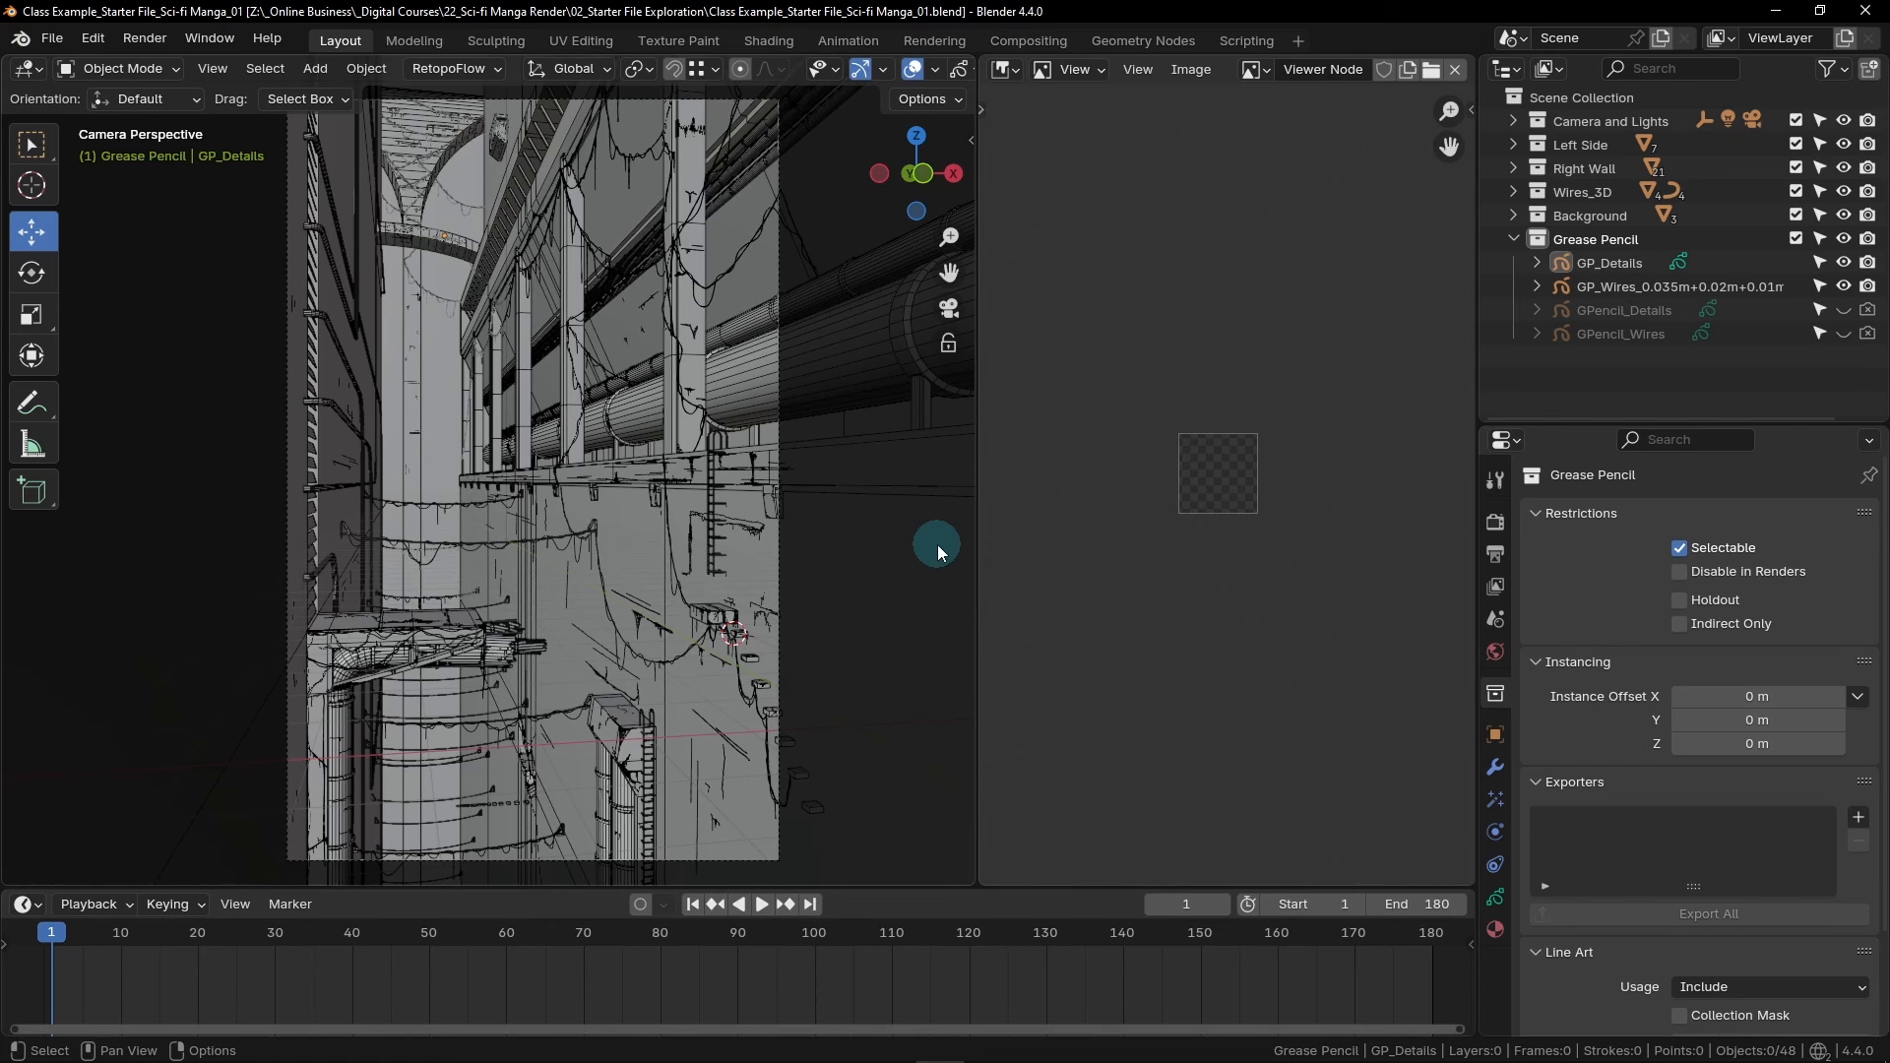
# Switch to the Compositing workspace and render the current frame as a still image
pyautogui.click(1030, 43)
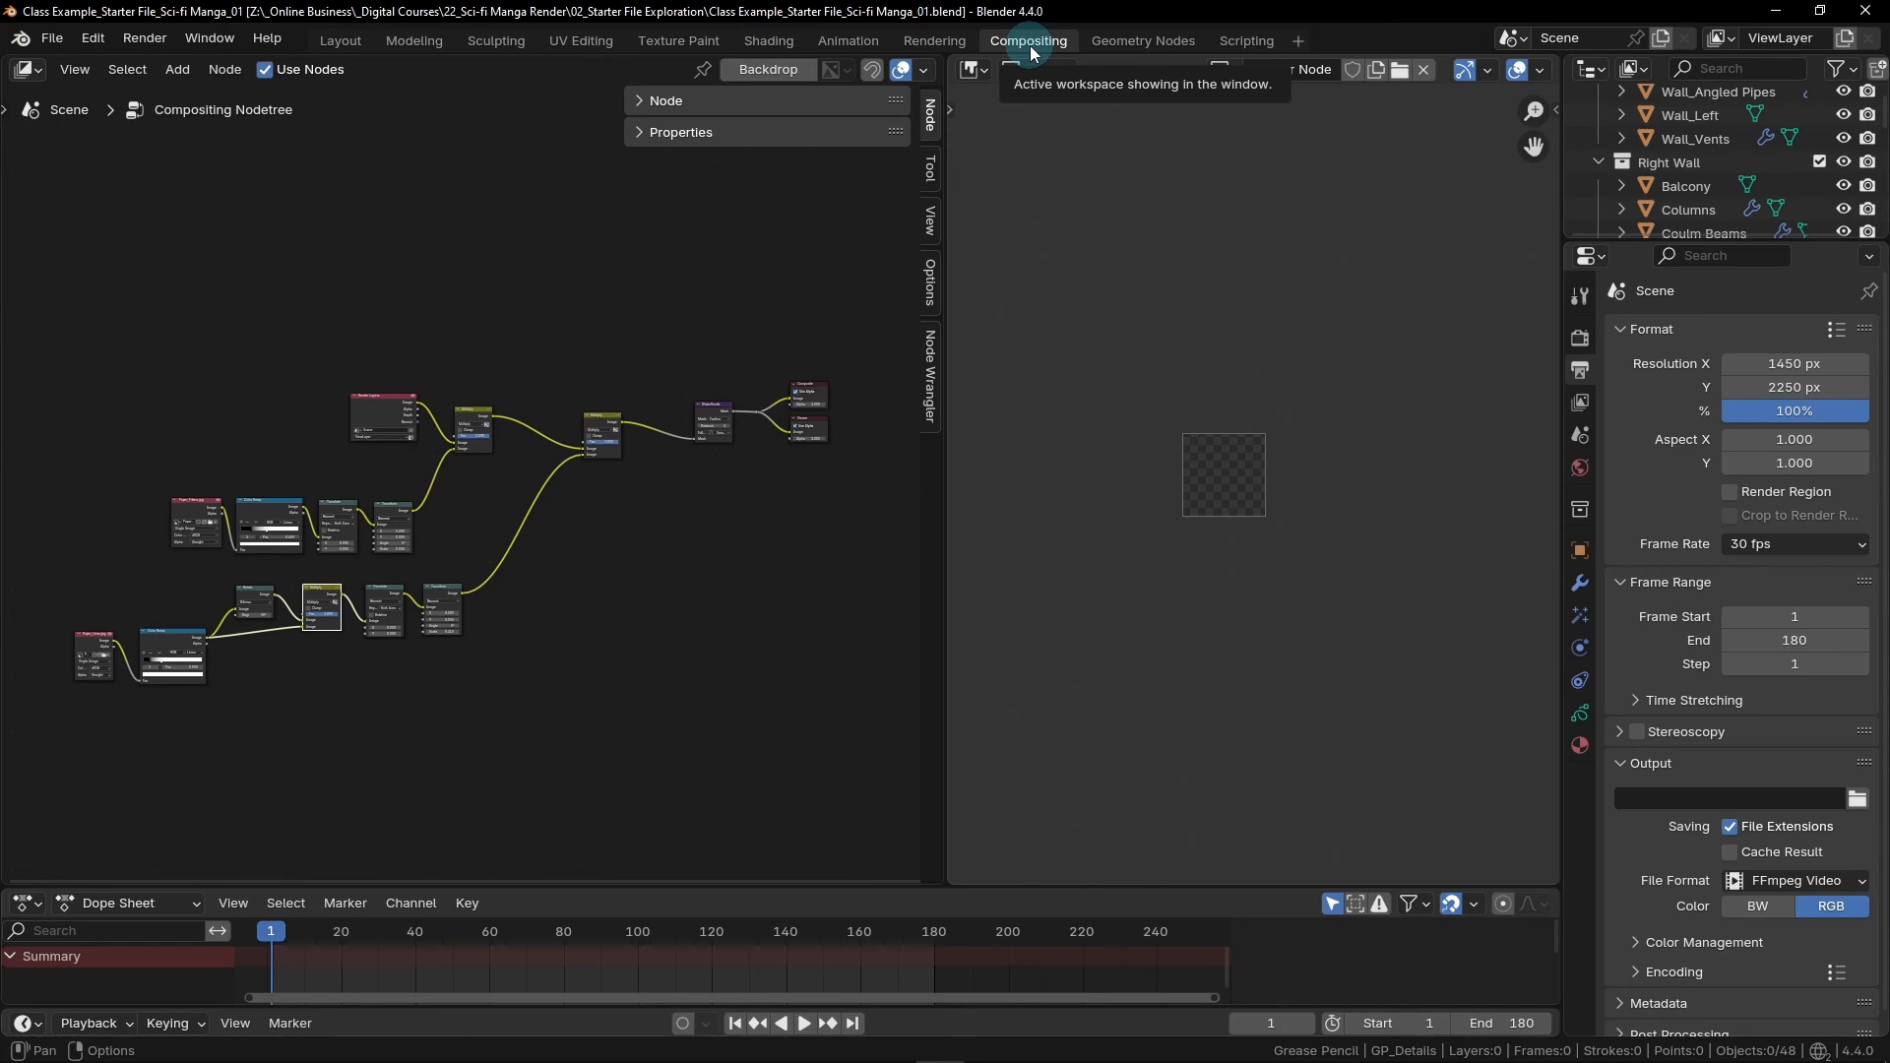
pyautogui.click(145, 40)
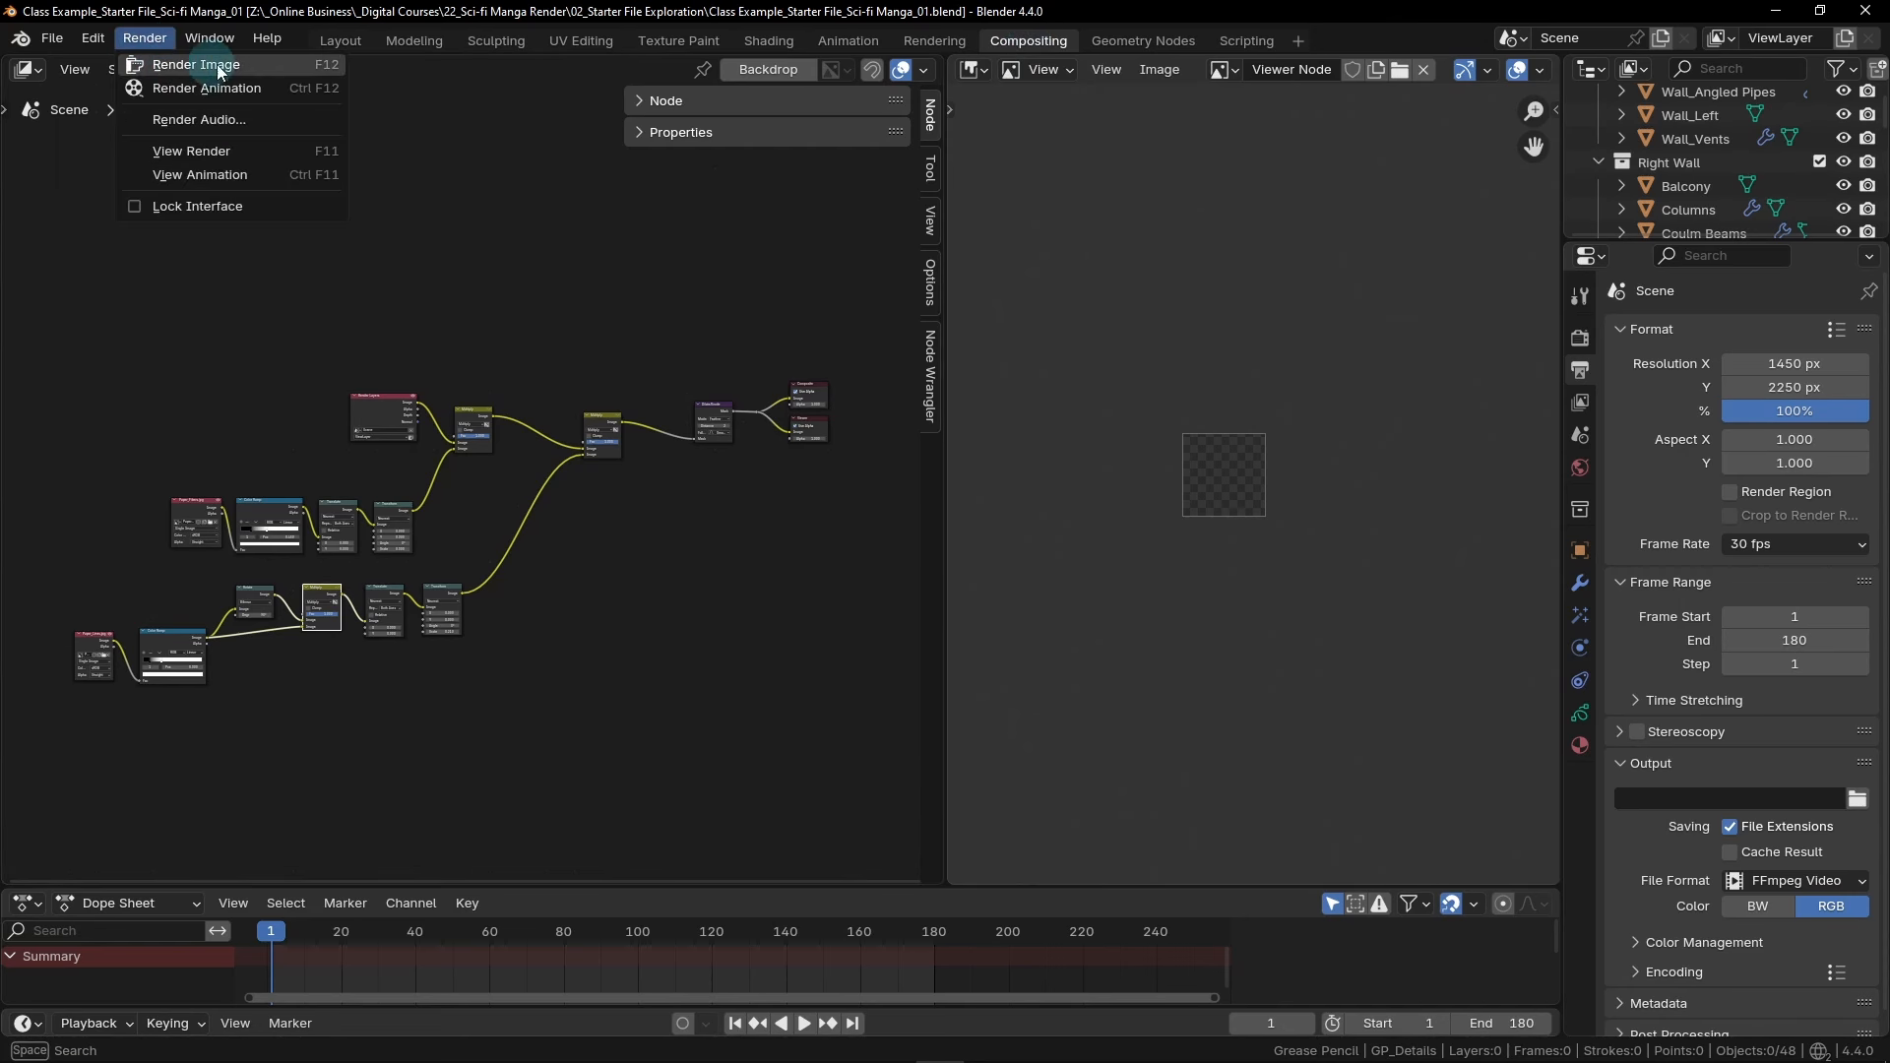
pyautogui.click(272, 66)
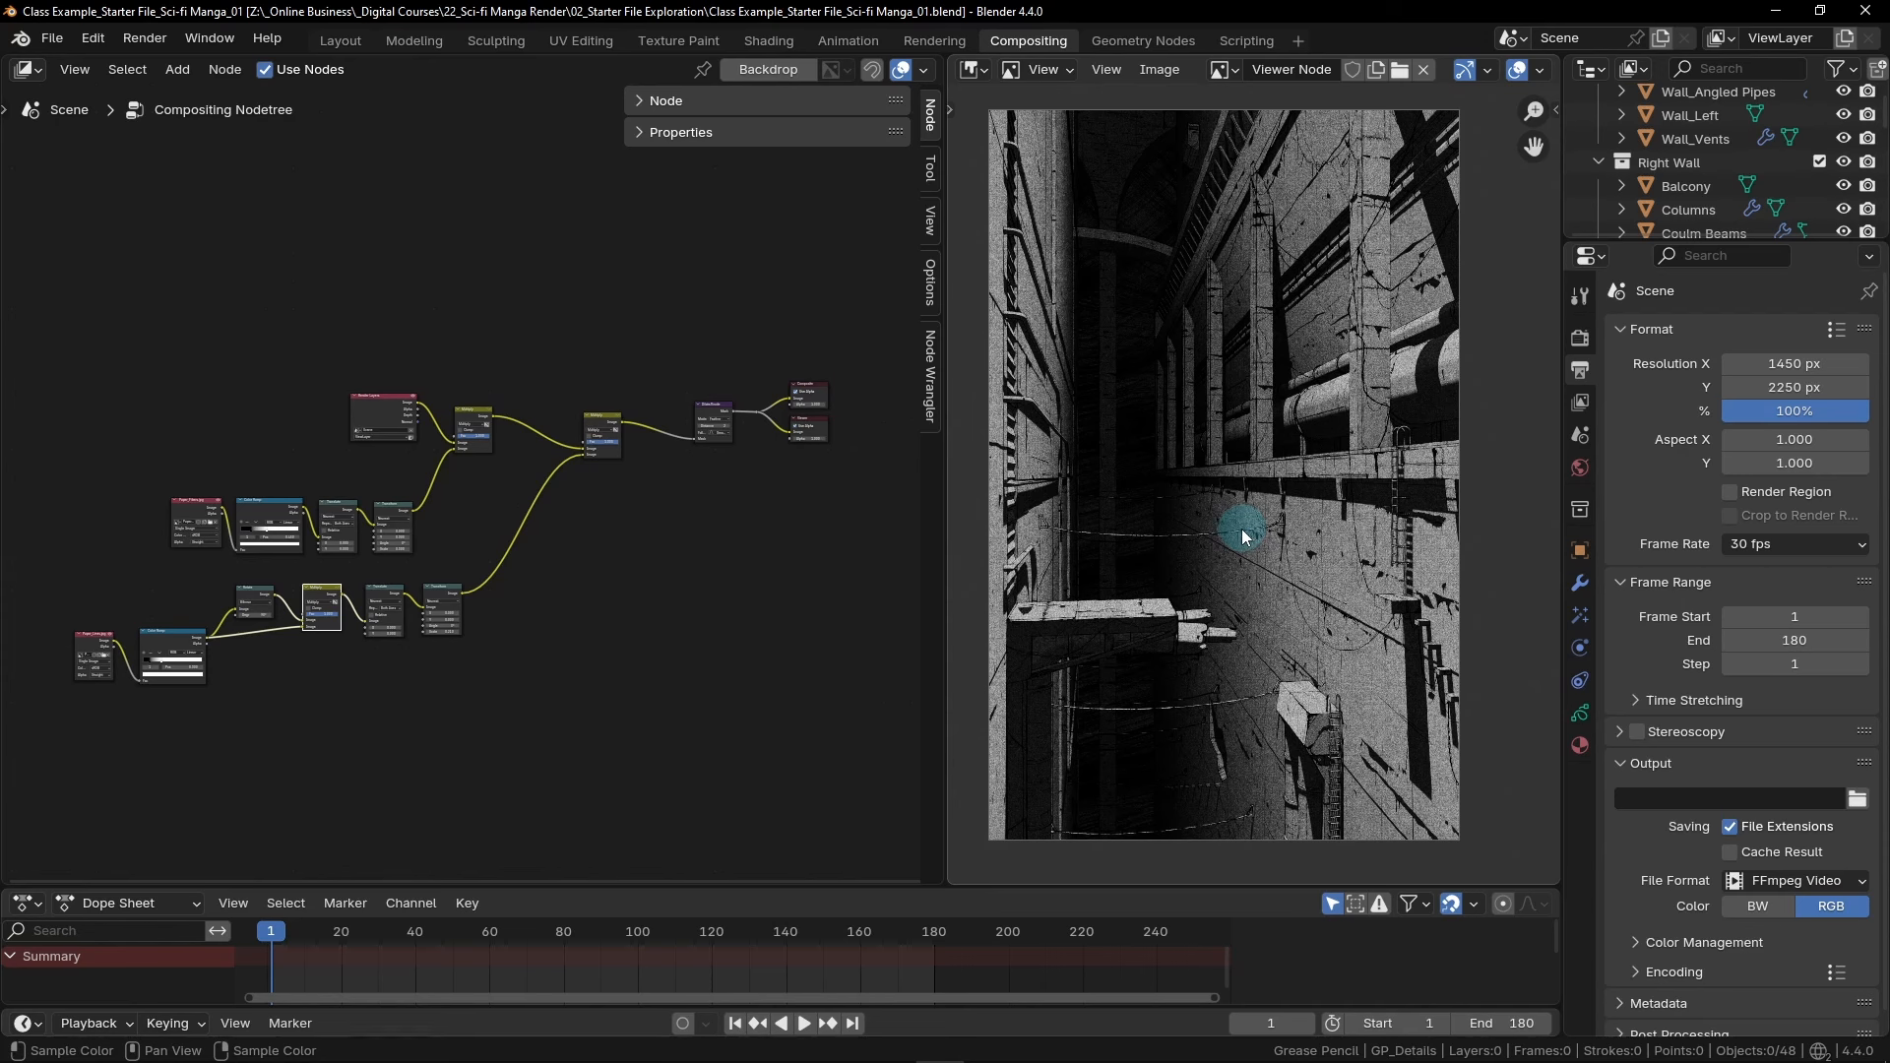
# Move the last three nodes of the compositing chain farther along to make room after the final Multiply node
pyautogui.moveTo(670, 334); pyautogui.dragTo(854, 485)
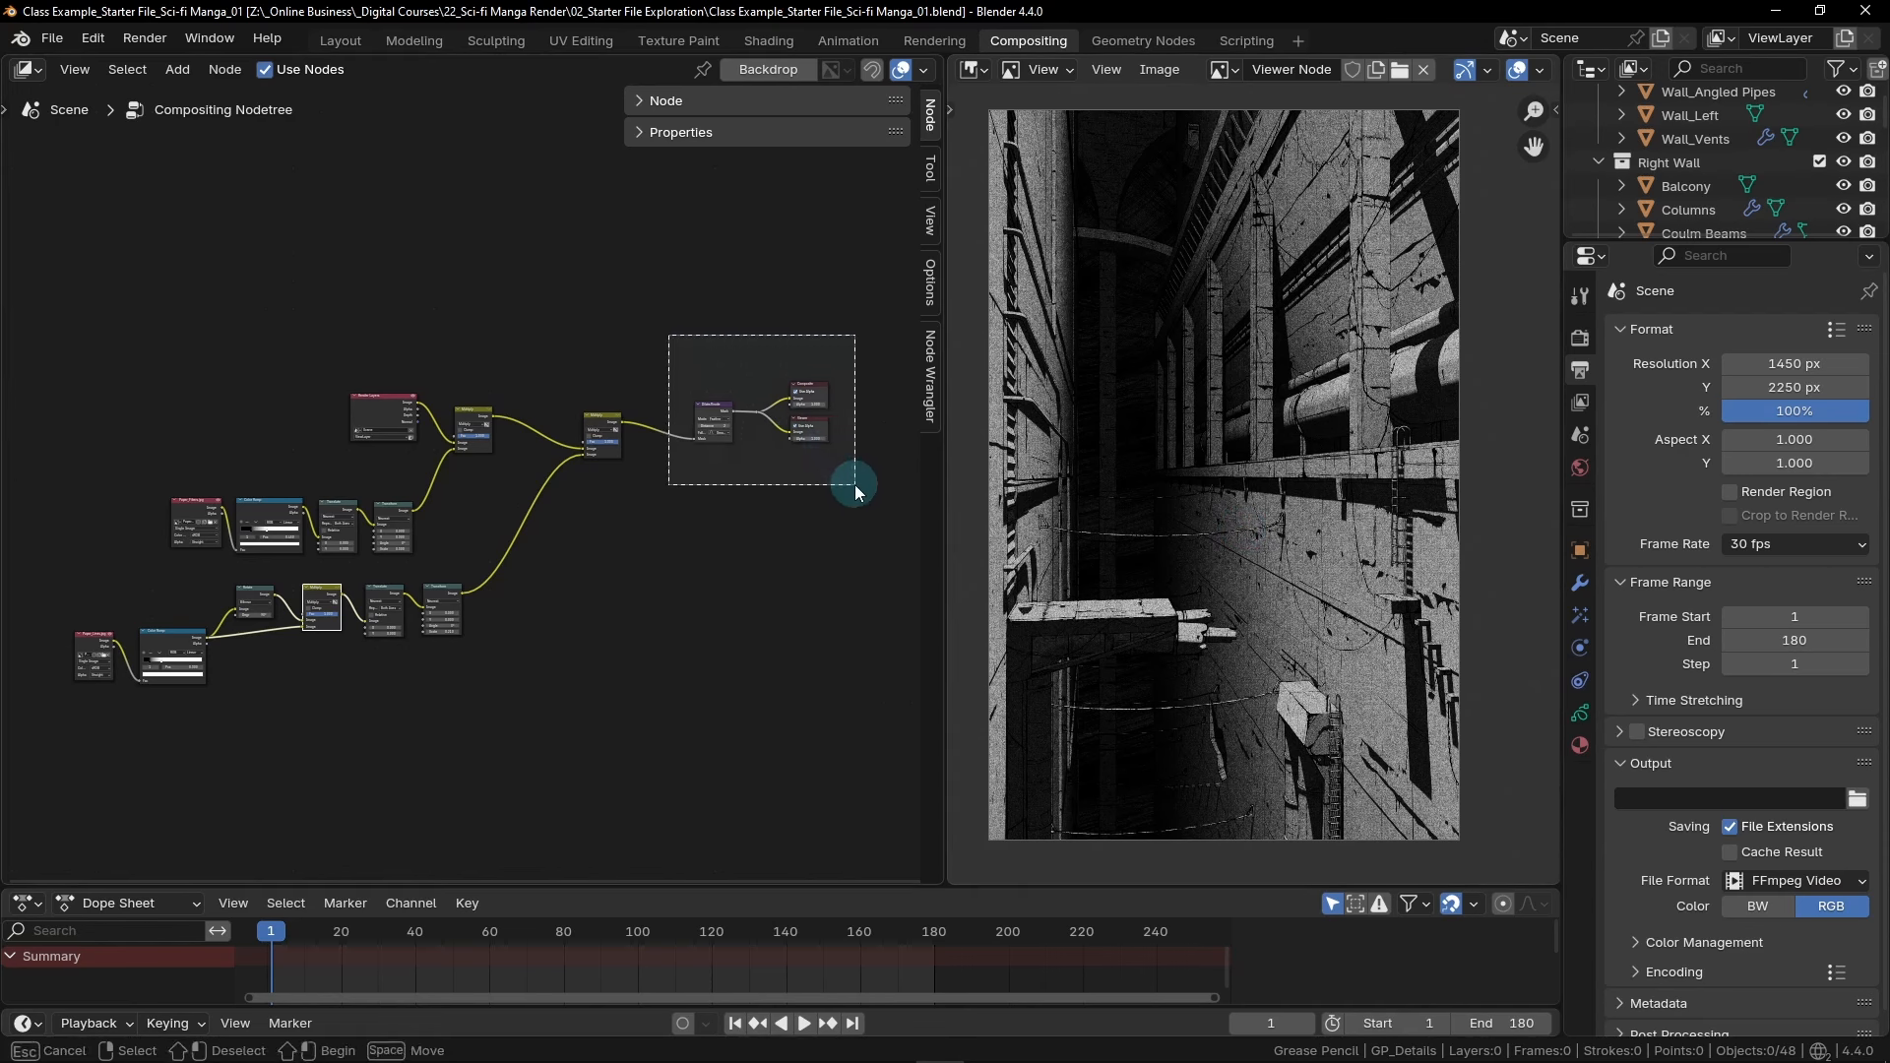
pyautogui.scroll(-3, 835, 490)
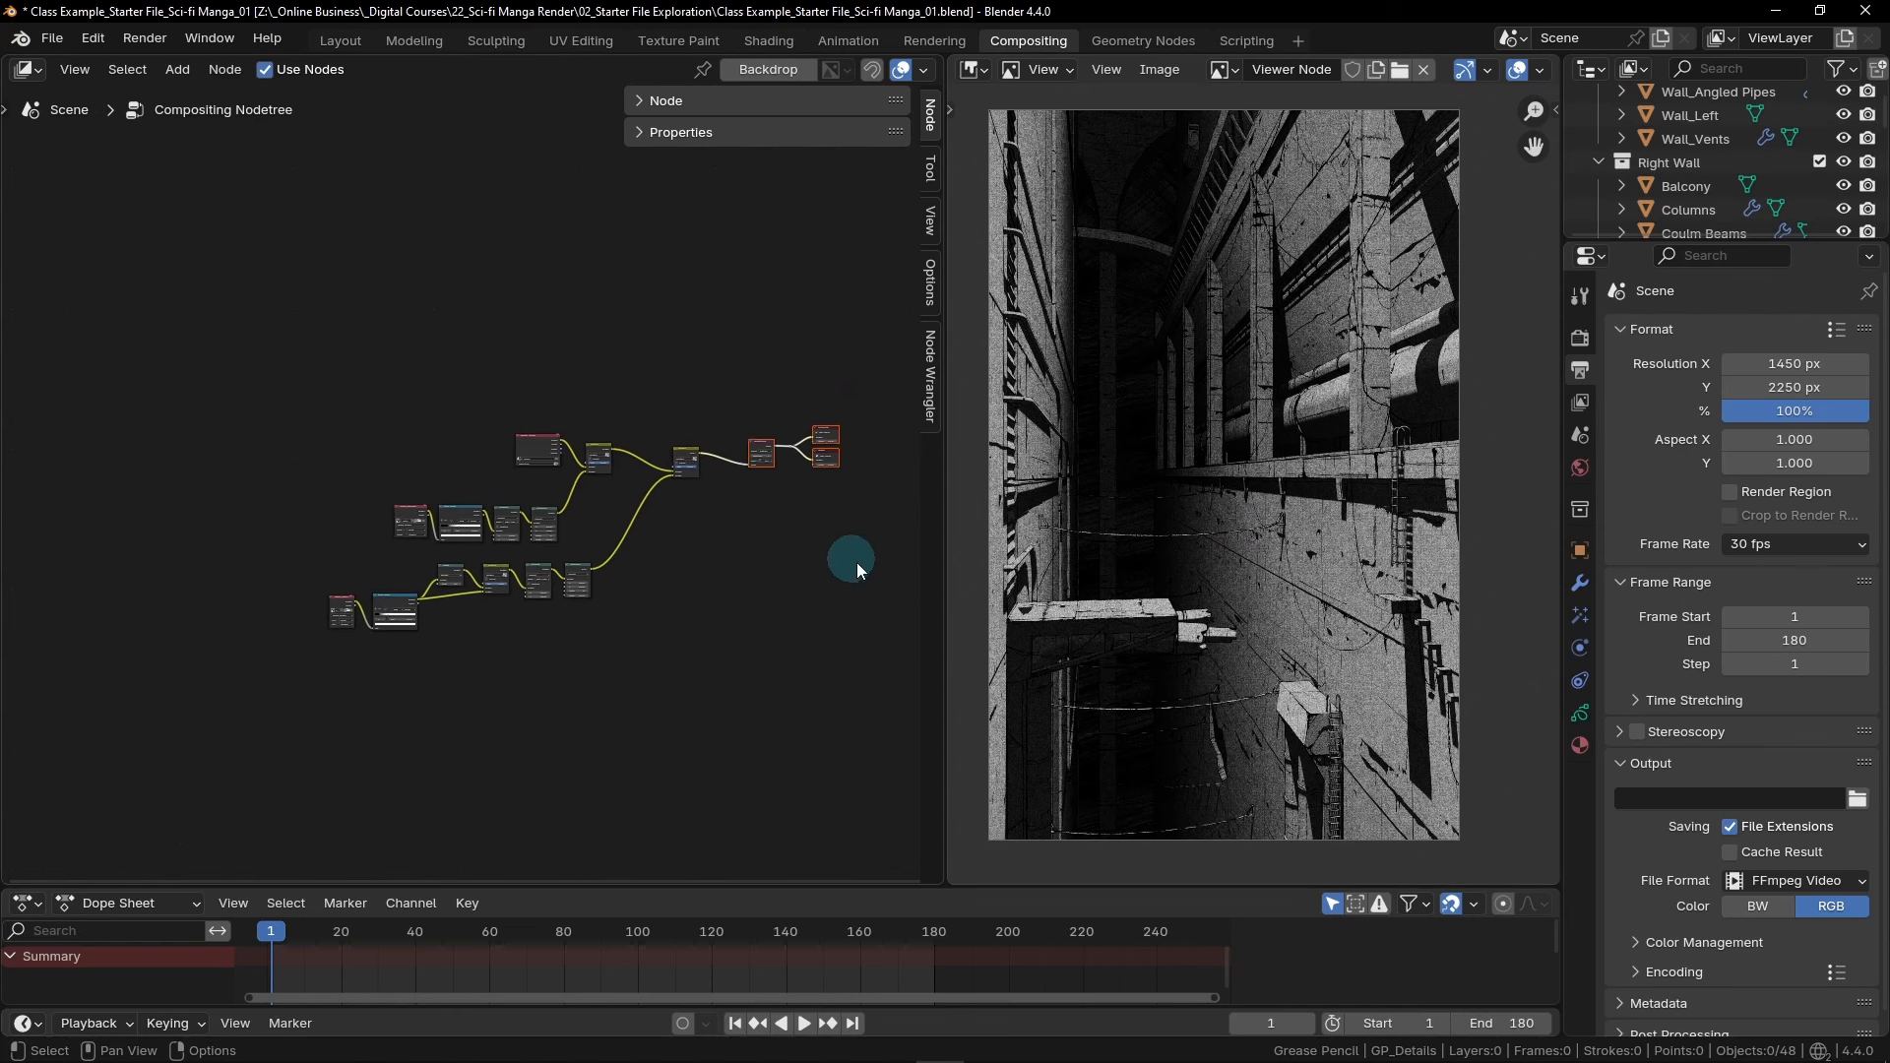
pyautogui.moveTo(852, 556); pyautogui.dragTo(581, 573, button='middle')
pyautogui.moveTo(396, 457); pyautogui.dragTo(710, 452)
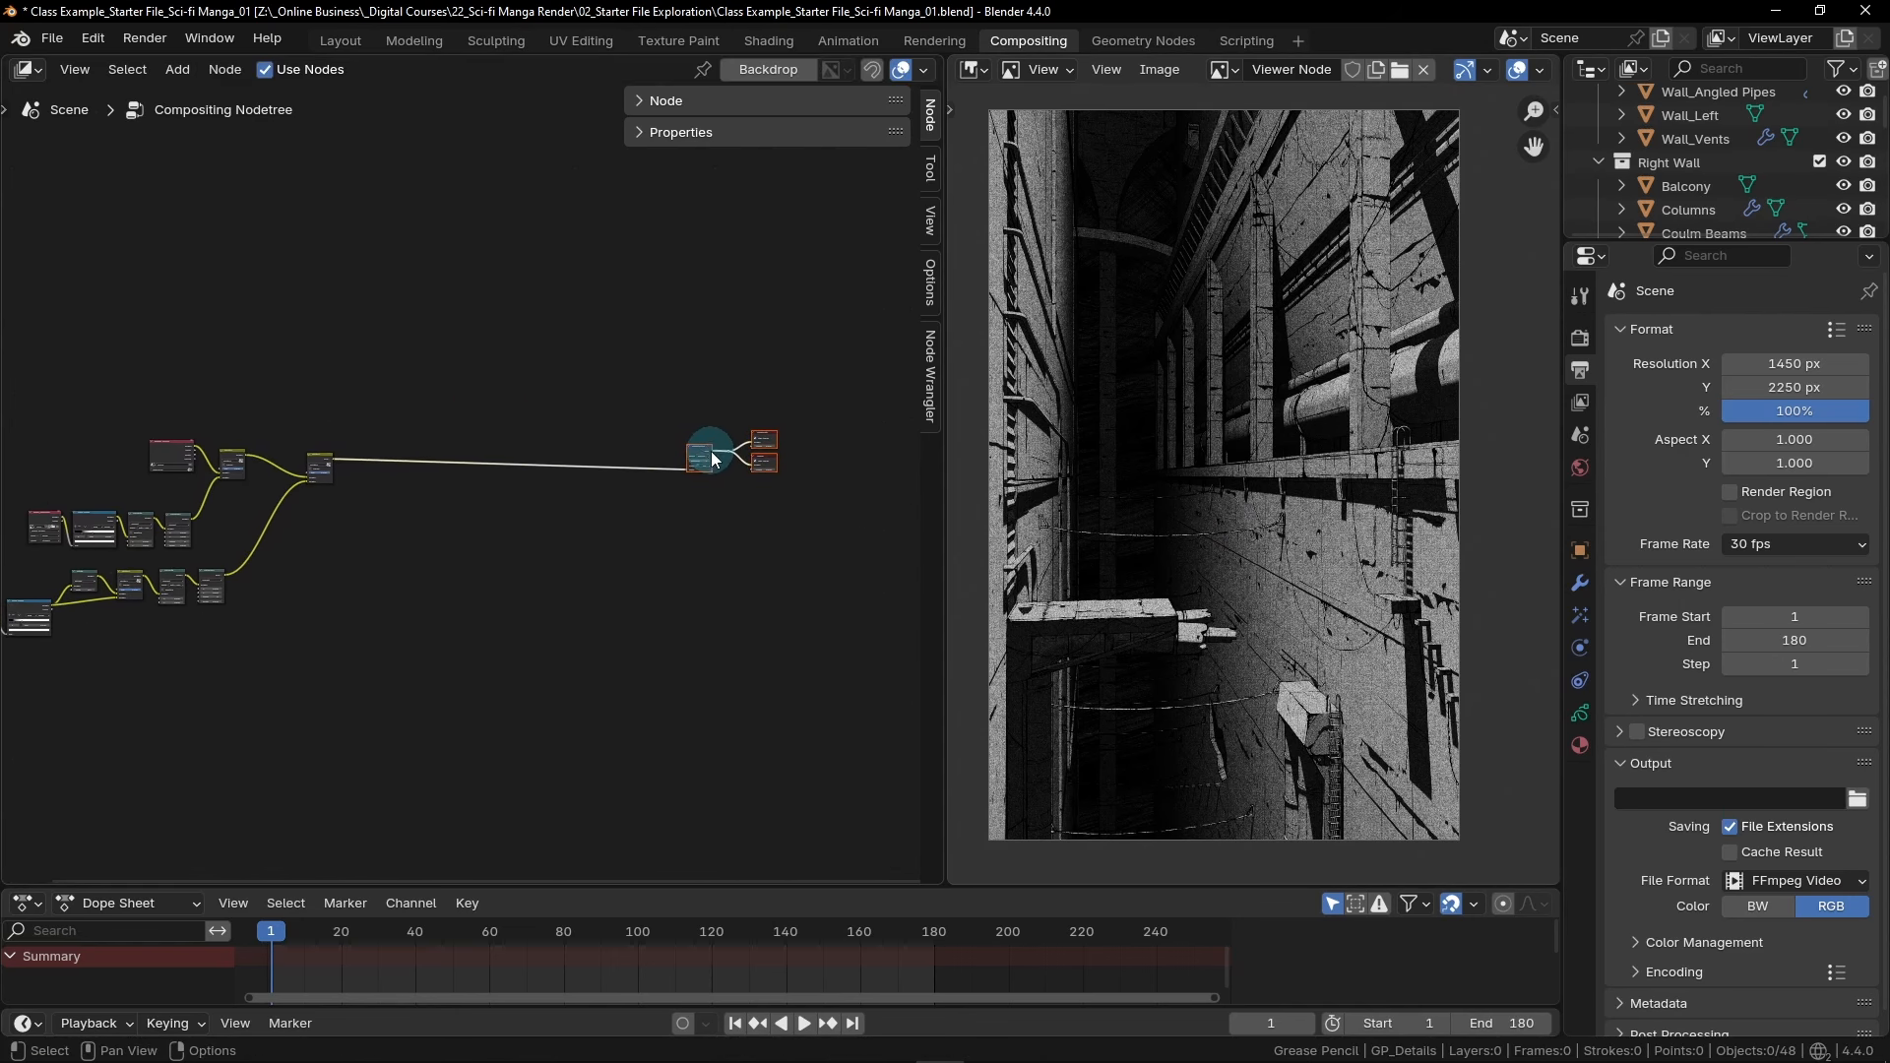
# Add an Image input node and place it below the final Multiply node
pyautogui.hotkey('shift', 'a')
pyautogui.click(688, 565)
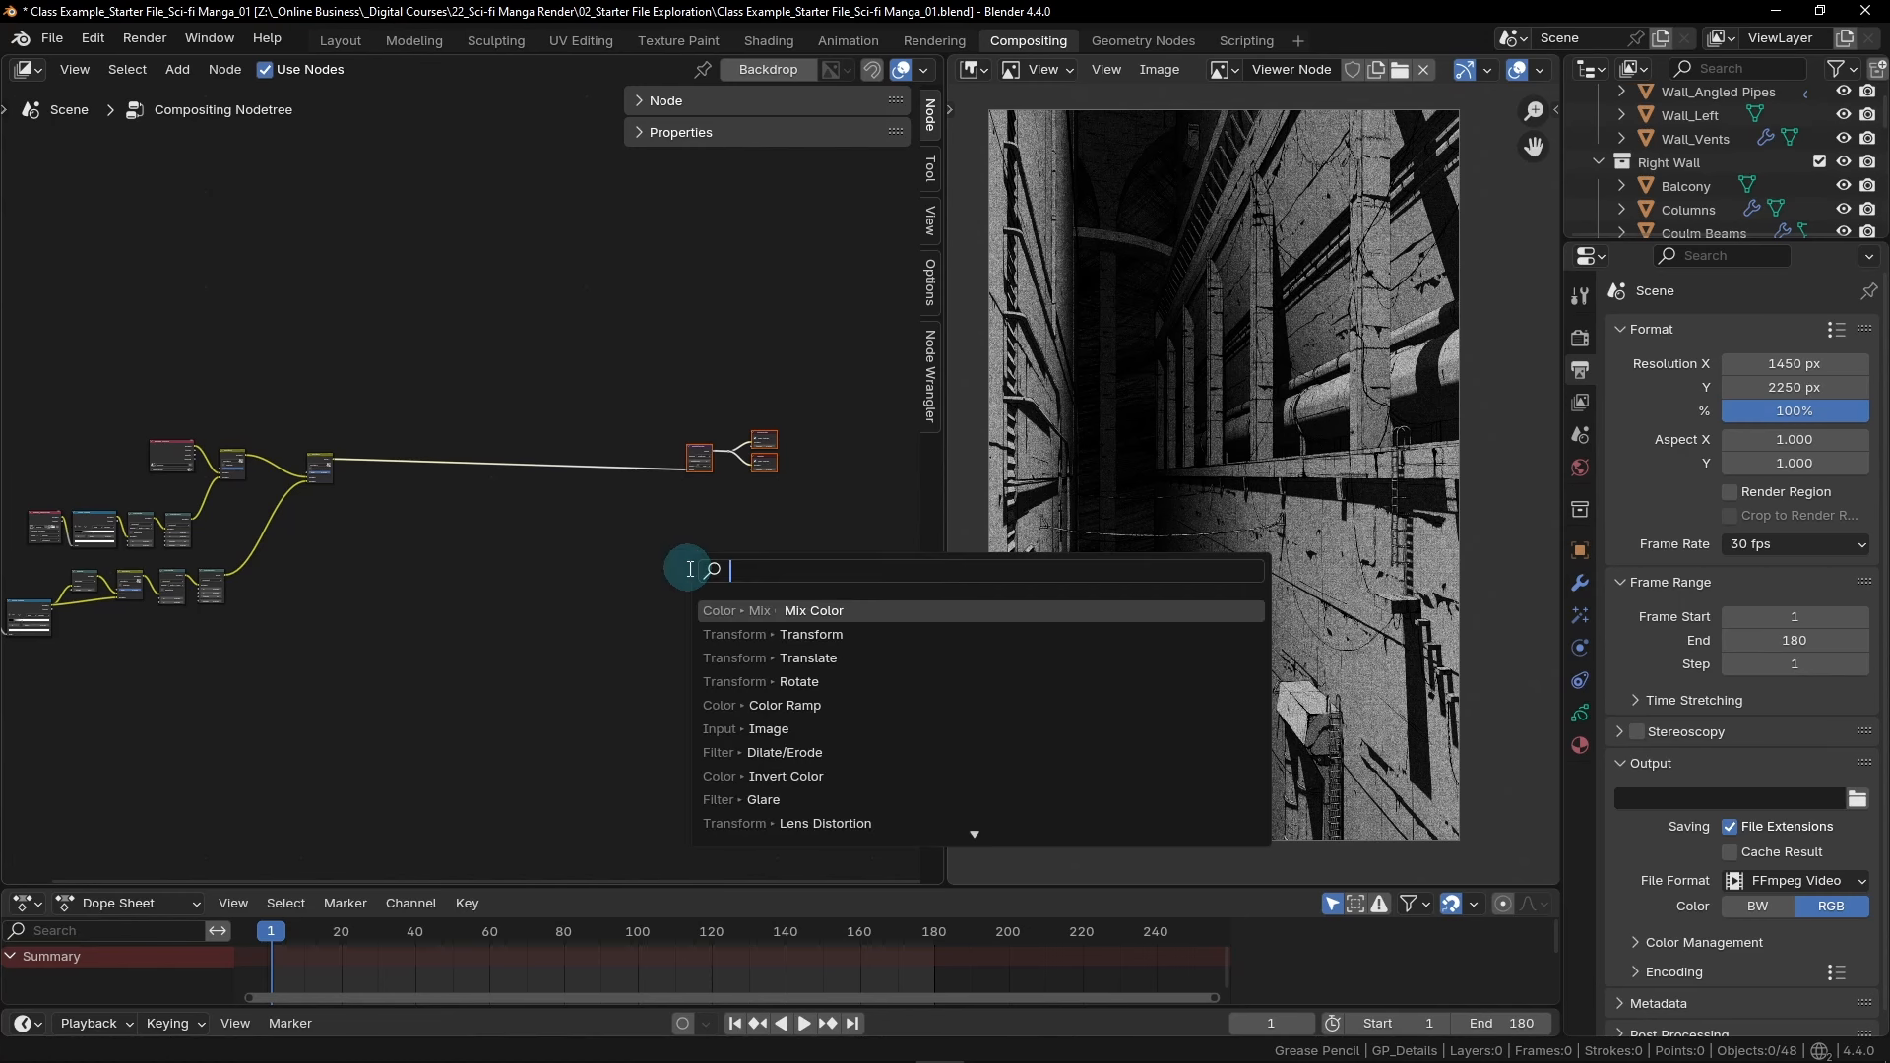
pyautogui.write('ima')
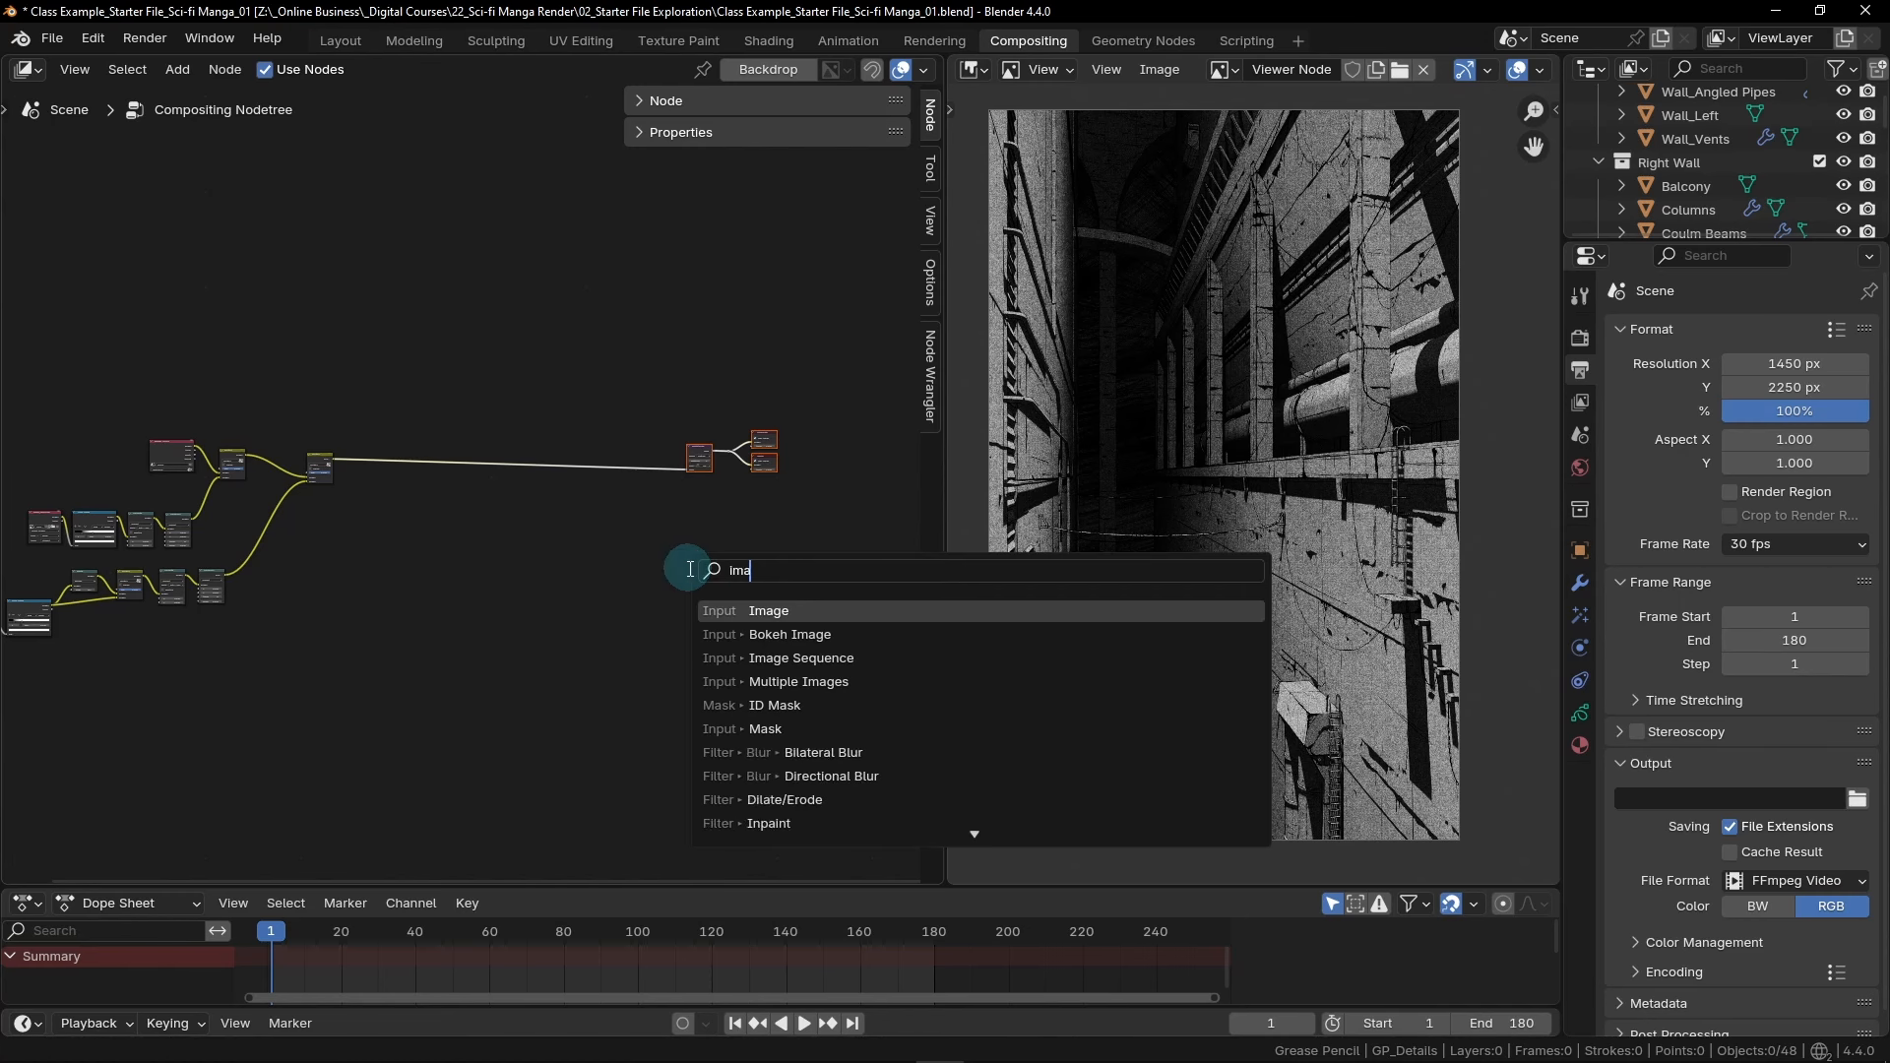
pyautogui.press('Return')
pyautogui.click(332, 528)
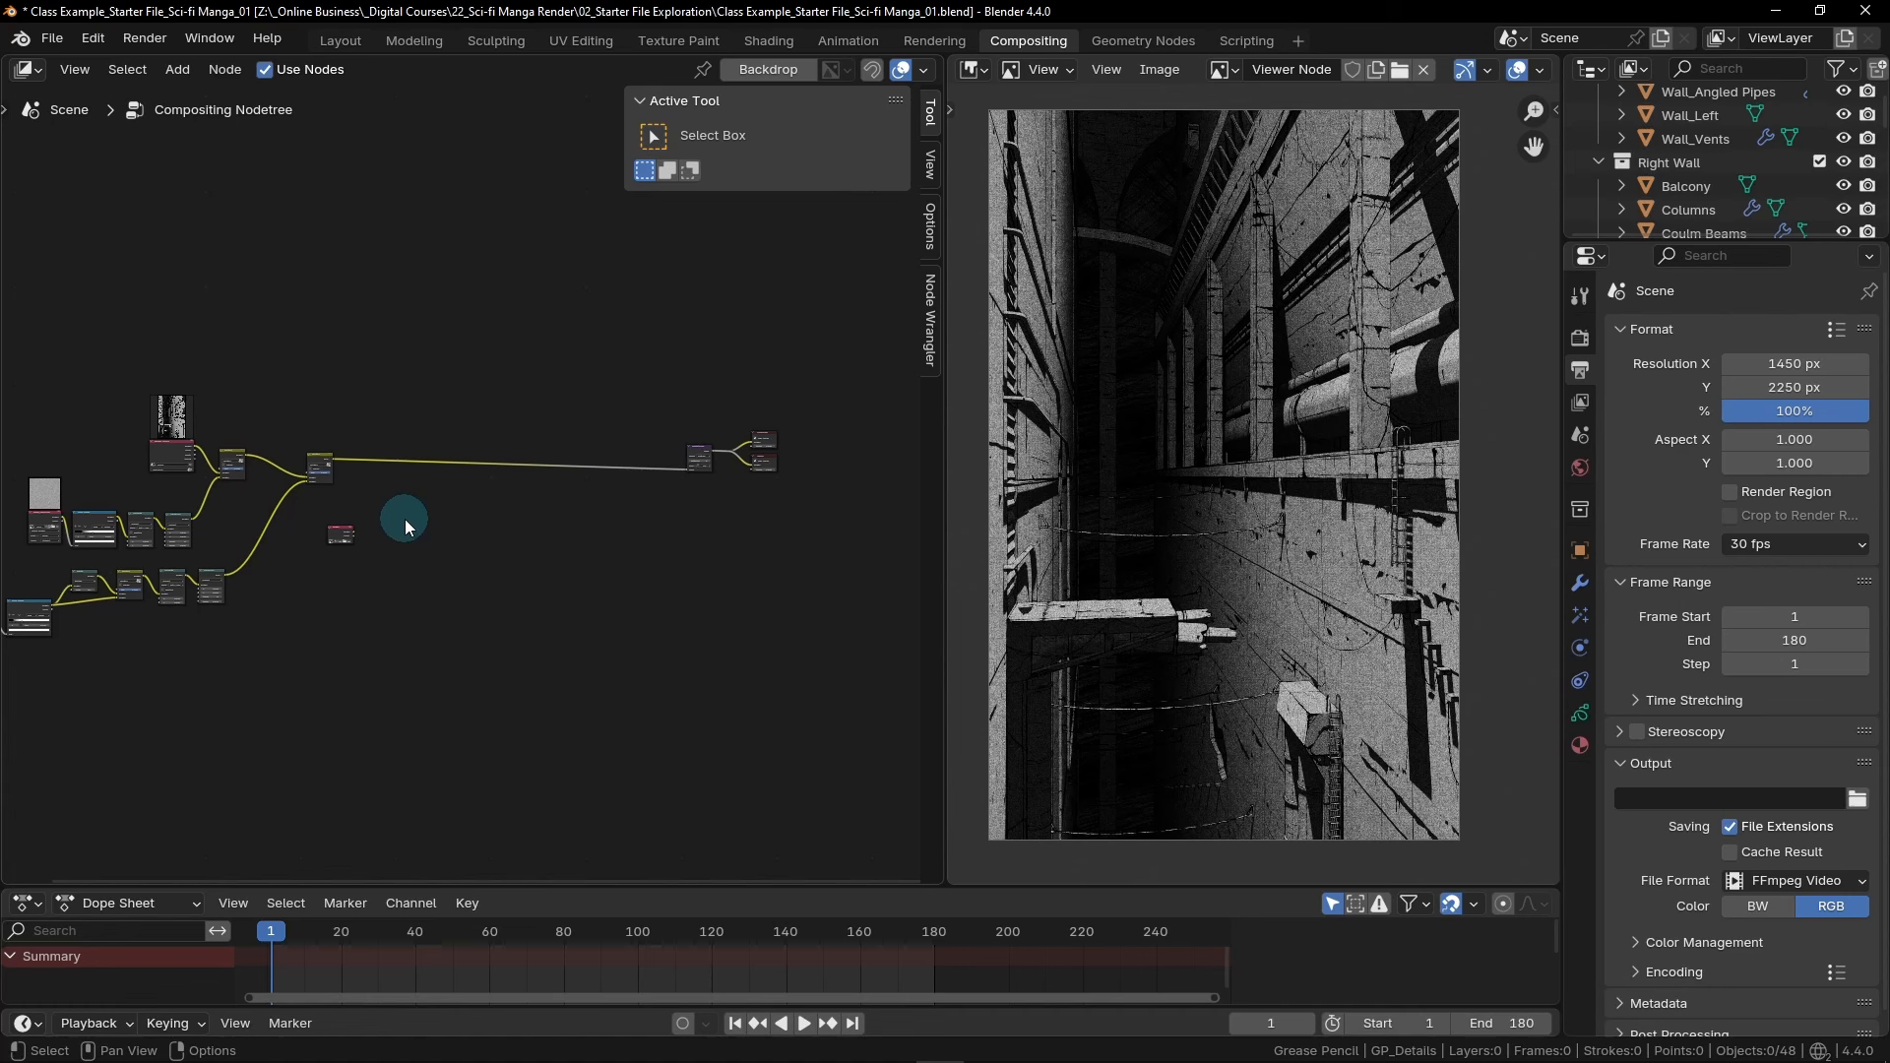
# Add a Mix Color node and place it next to the new Image node
pyautogui.hotkey('shift', 'a')
pyautogui.click(391, 525)
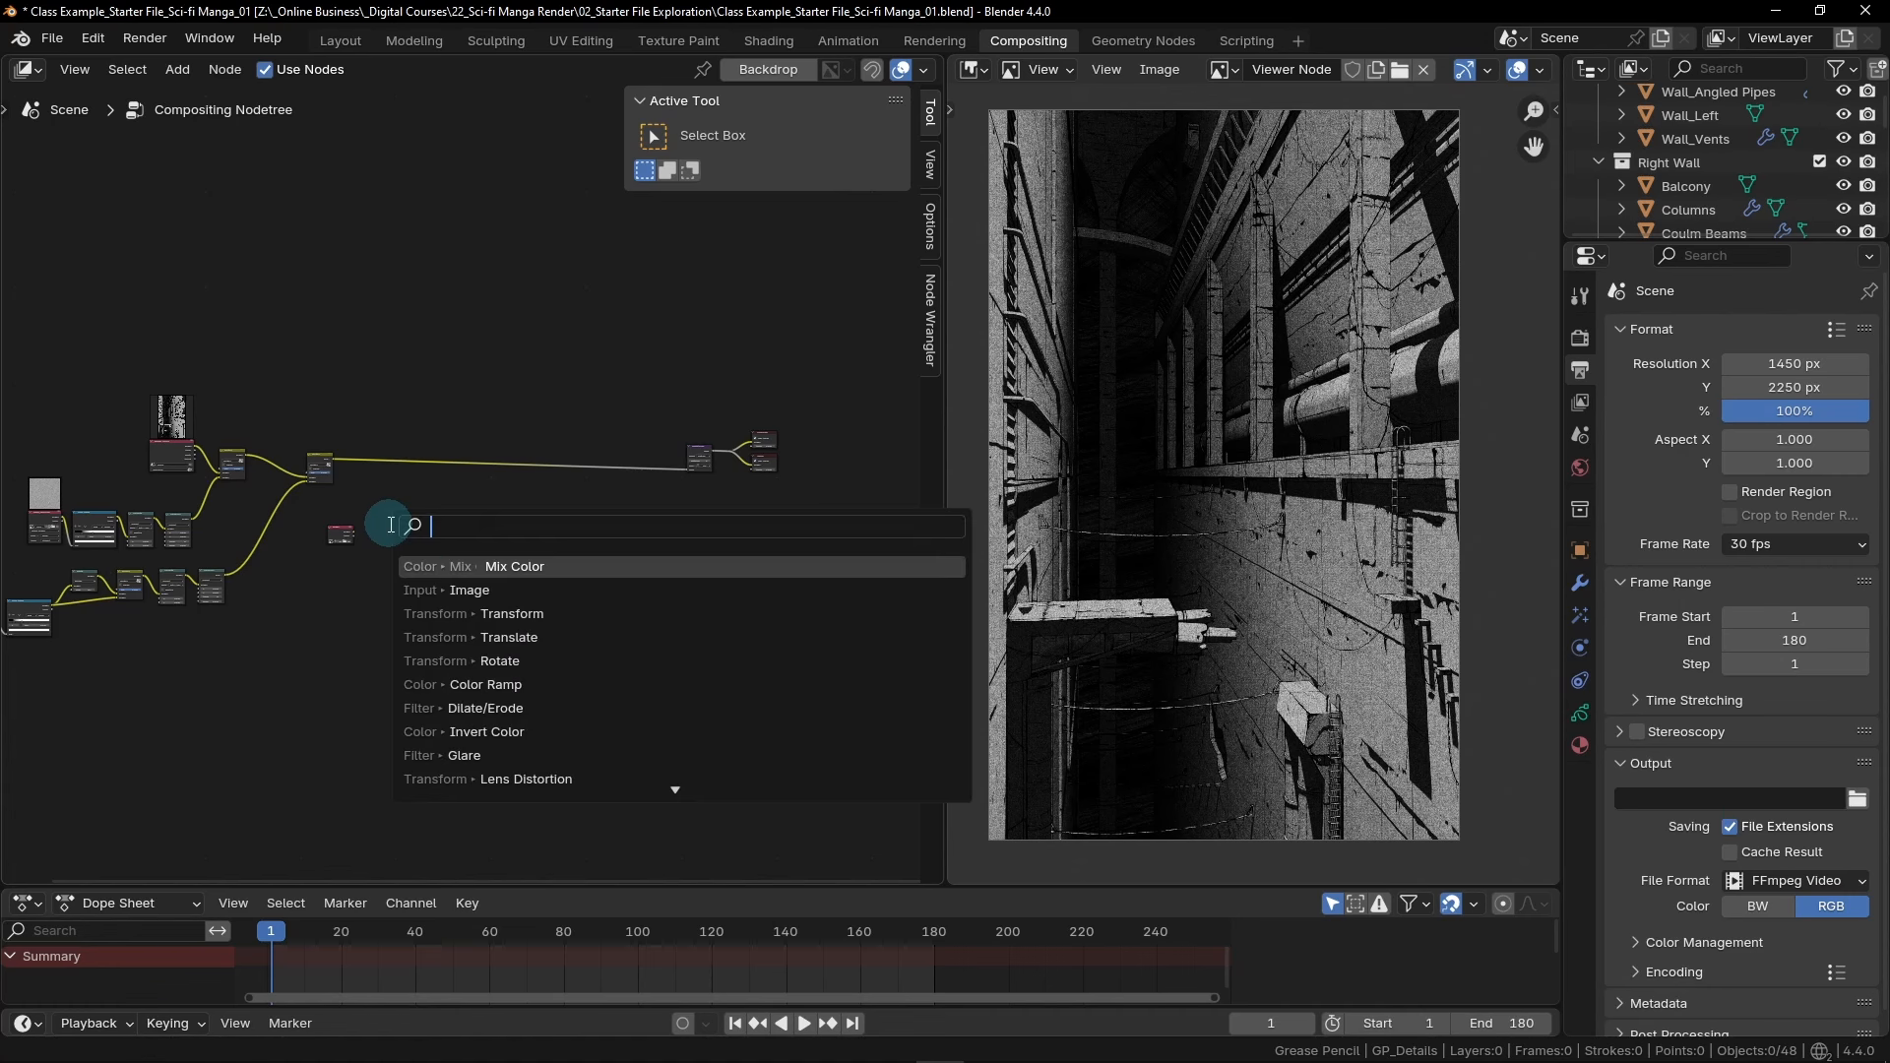
pyautogui.write('mix')
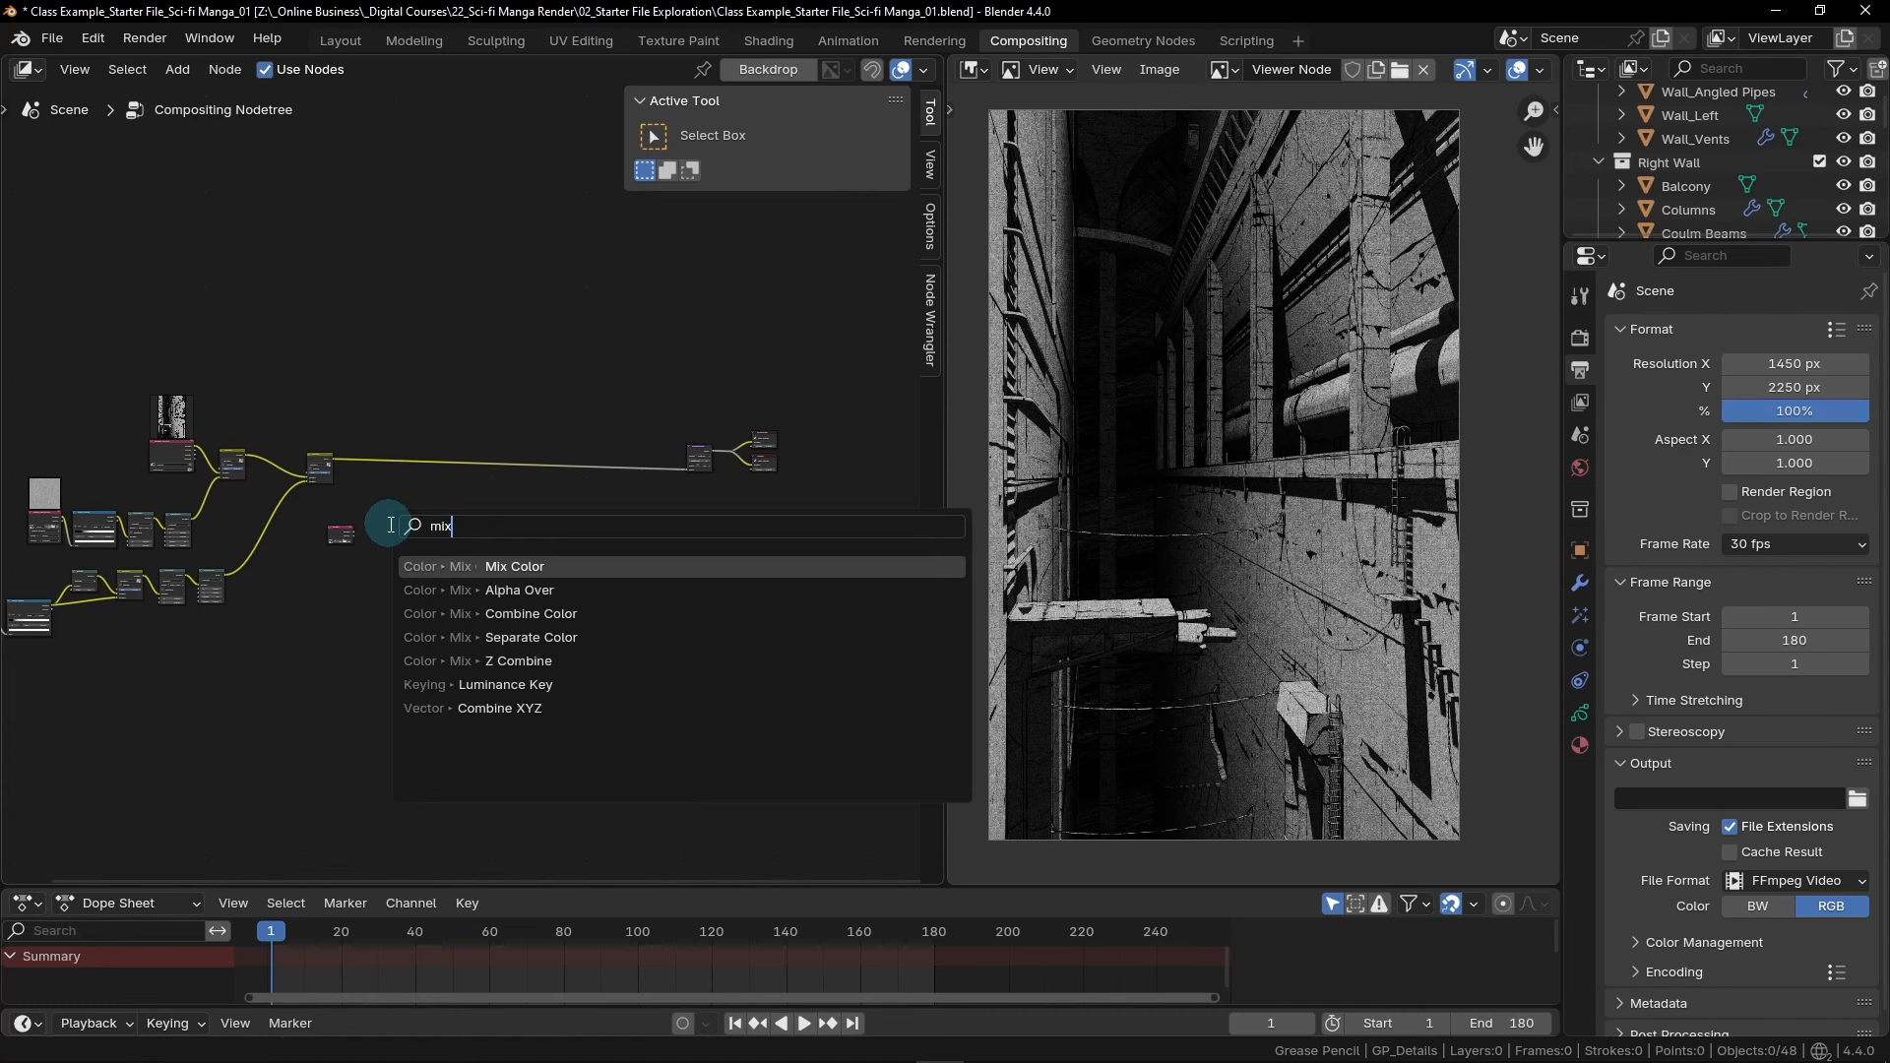
pyautogui.click(528, 567)
pyautogui.click(379, 527)
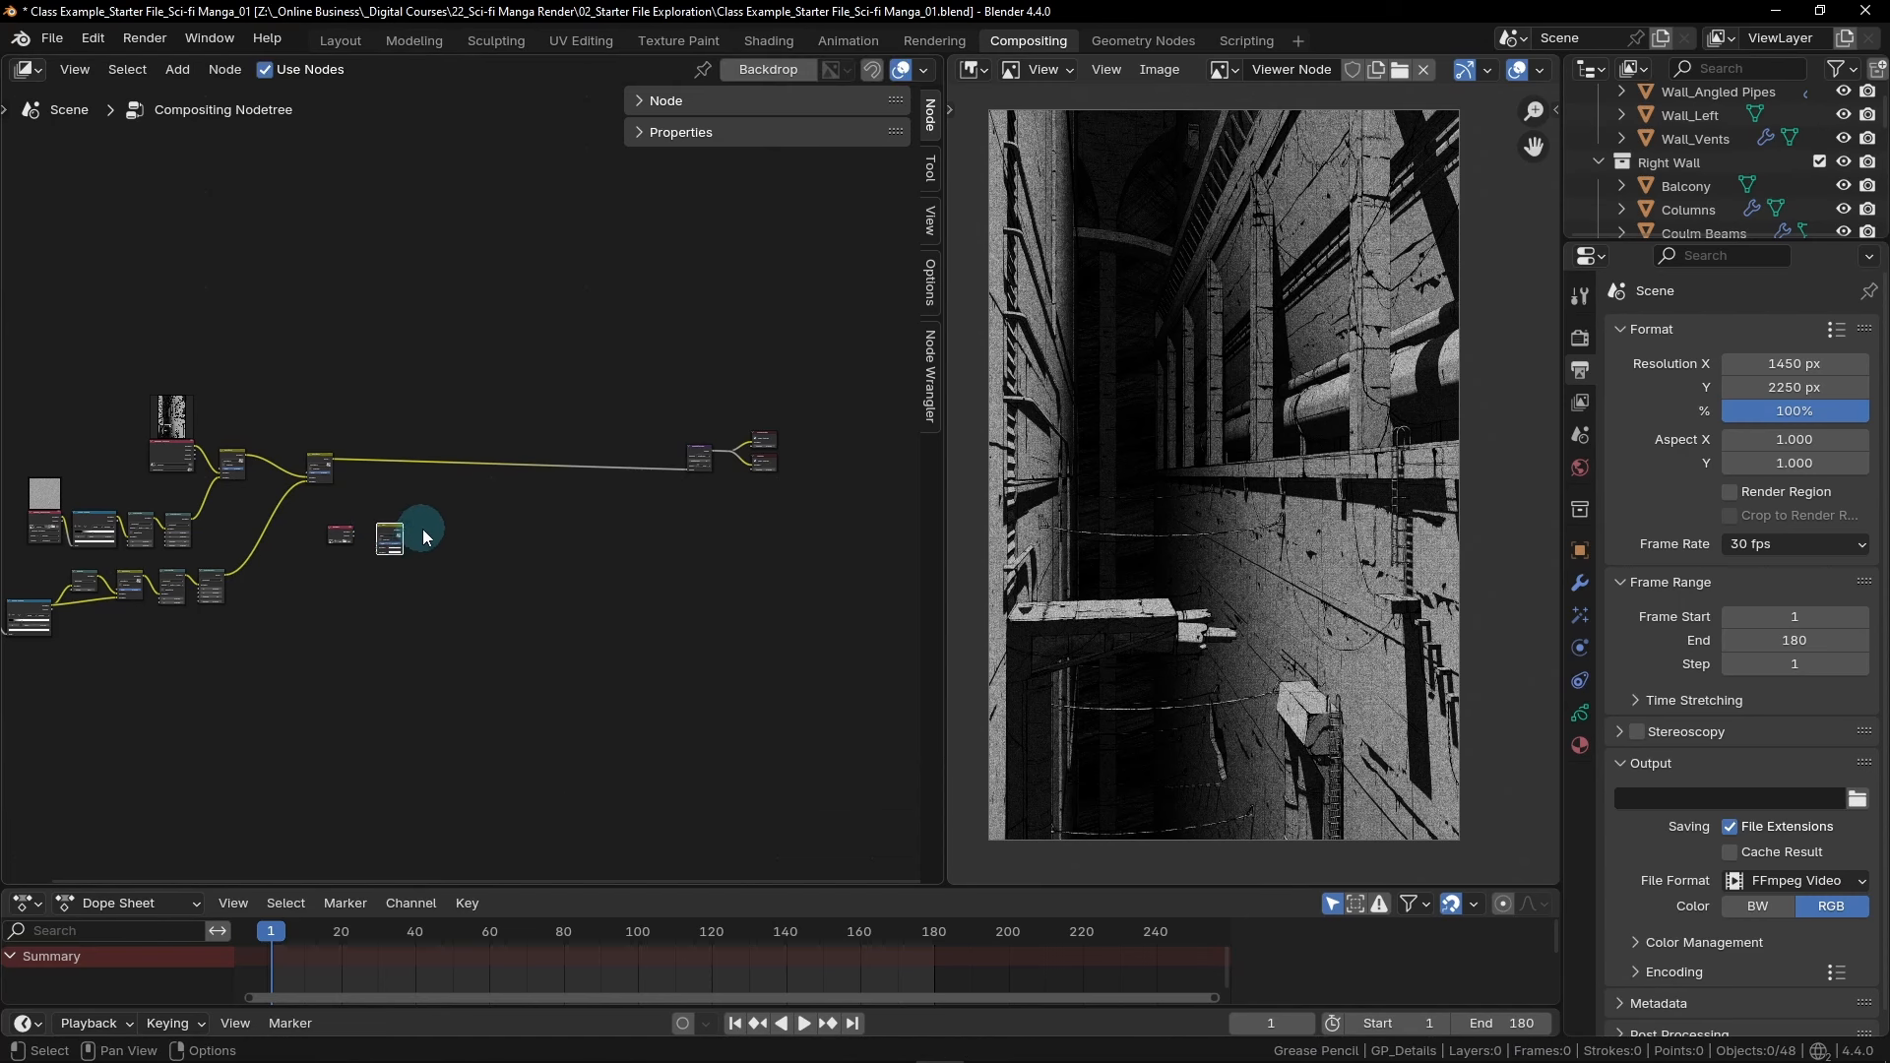
# Insert the Mix node into the link after the final Multiply node and connect the Image node's output to its second image input
pyautogui.scroll(11, 423, 529)
pyautogui.moveTo(352, 512); pyautogui.dragTo(540, 603, button='middle')
pyautogui.scroll(3, 554, 528)
pyautogui.press('g')
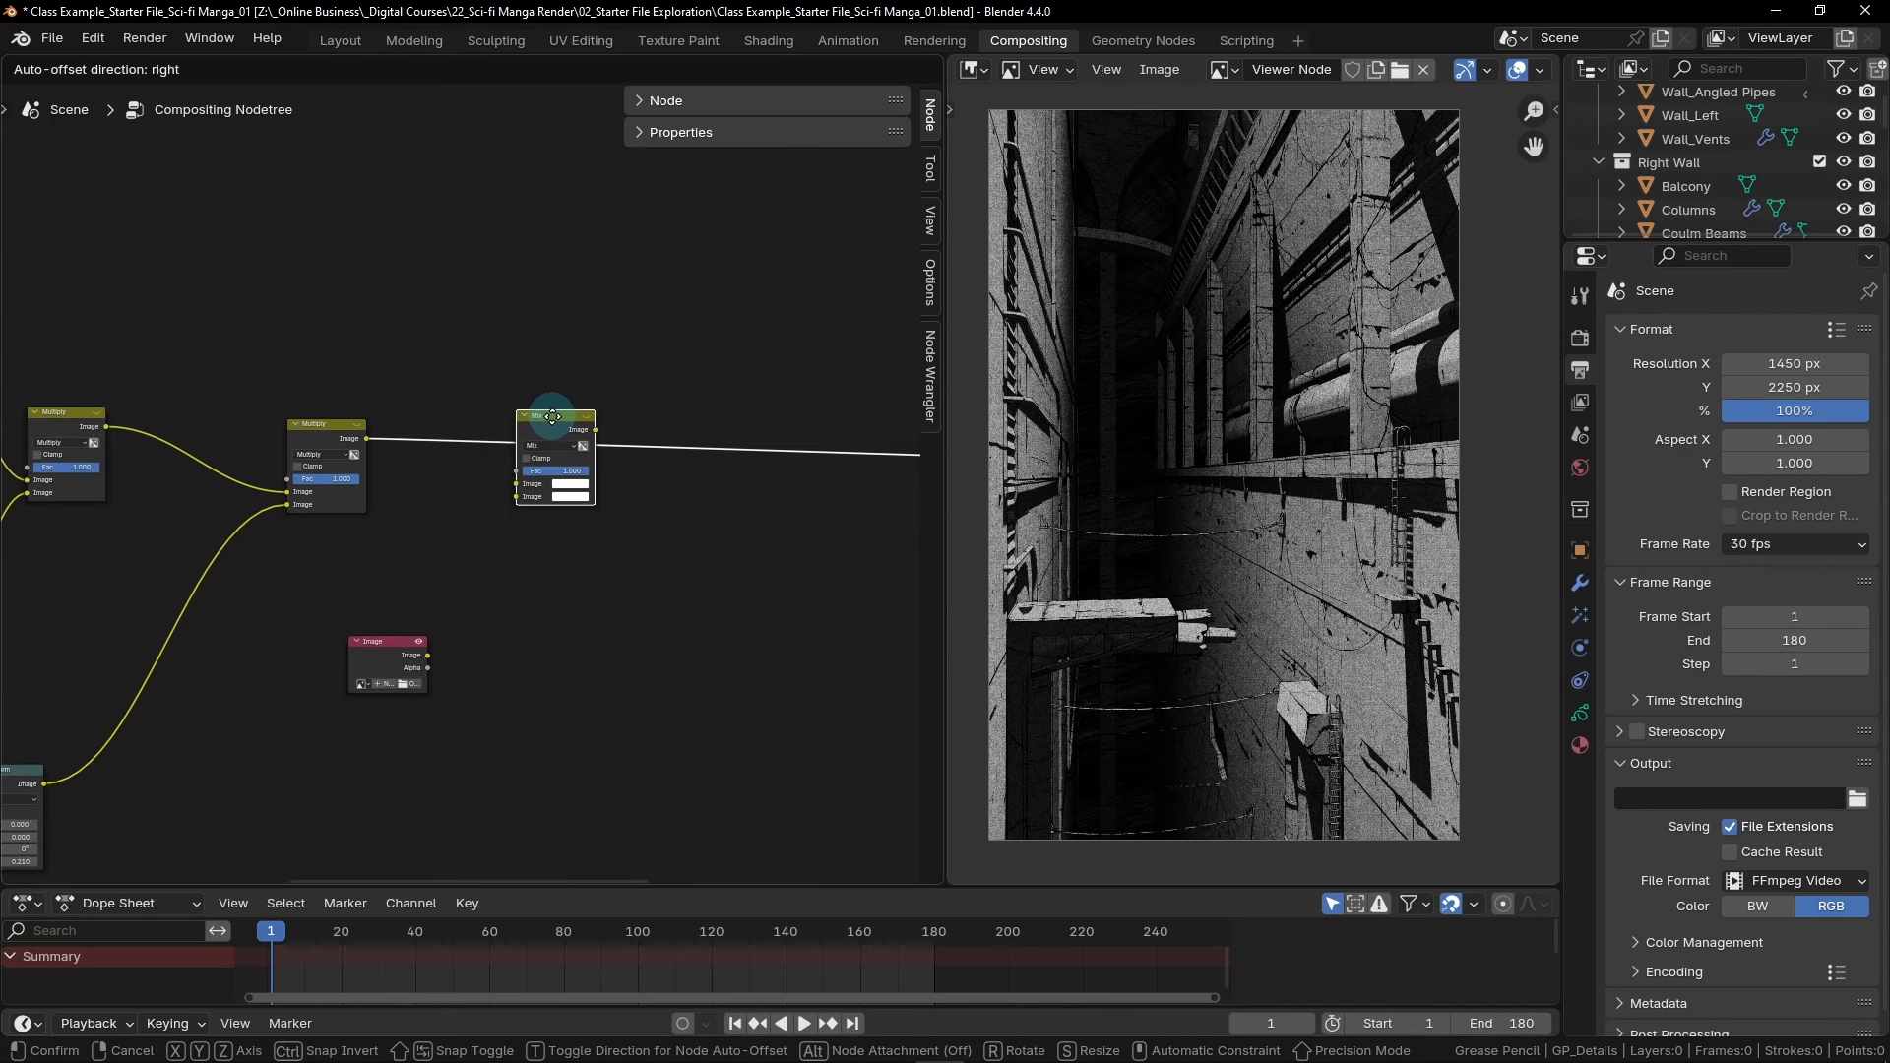
pyautogui.click(553, 416)
pyautogui.moveTo(409, 645); pyautogui.dragTo(547, 498)
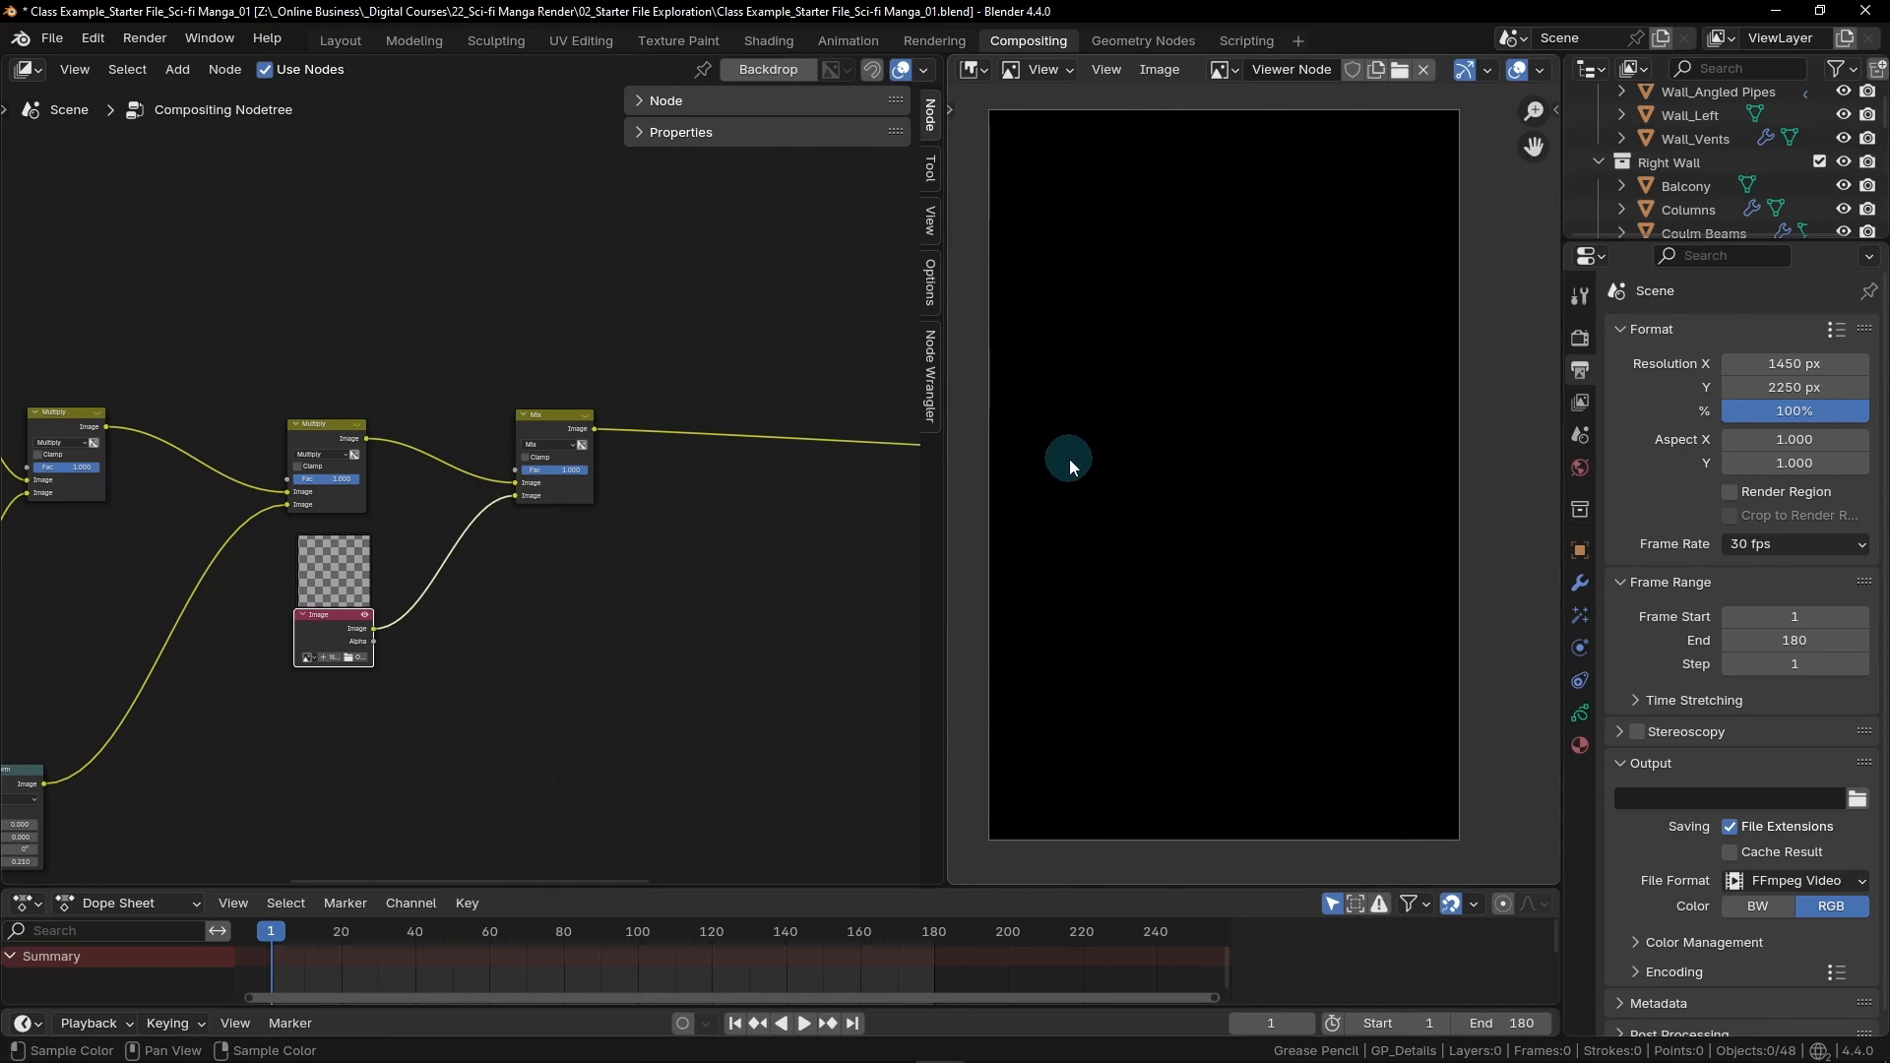
# Load Grunge.jpg from the class Textures folder into the new Image node
pyautogui.scroll(3, 325, 635)
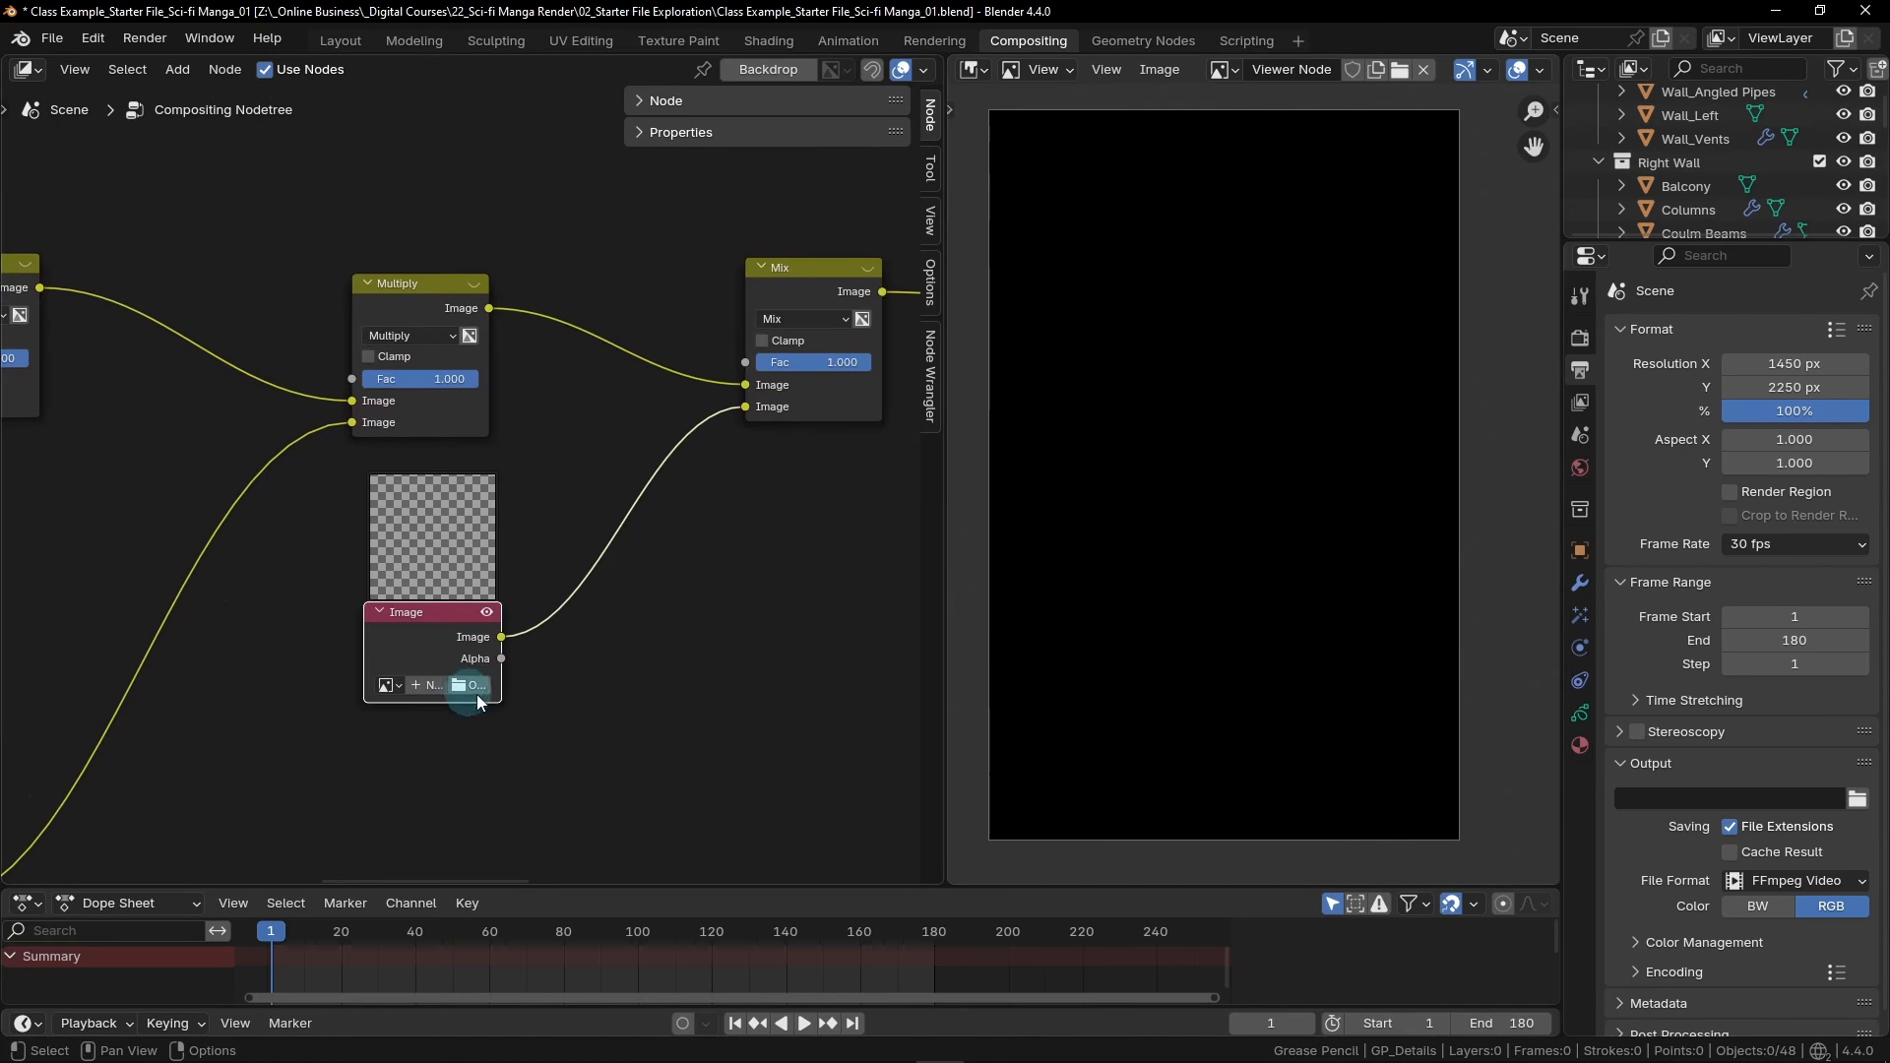
pyautogui.click(473, 686)
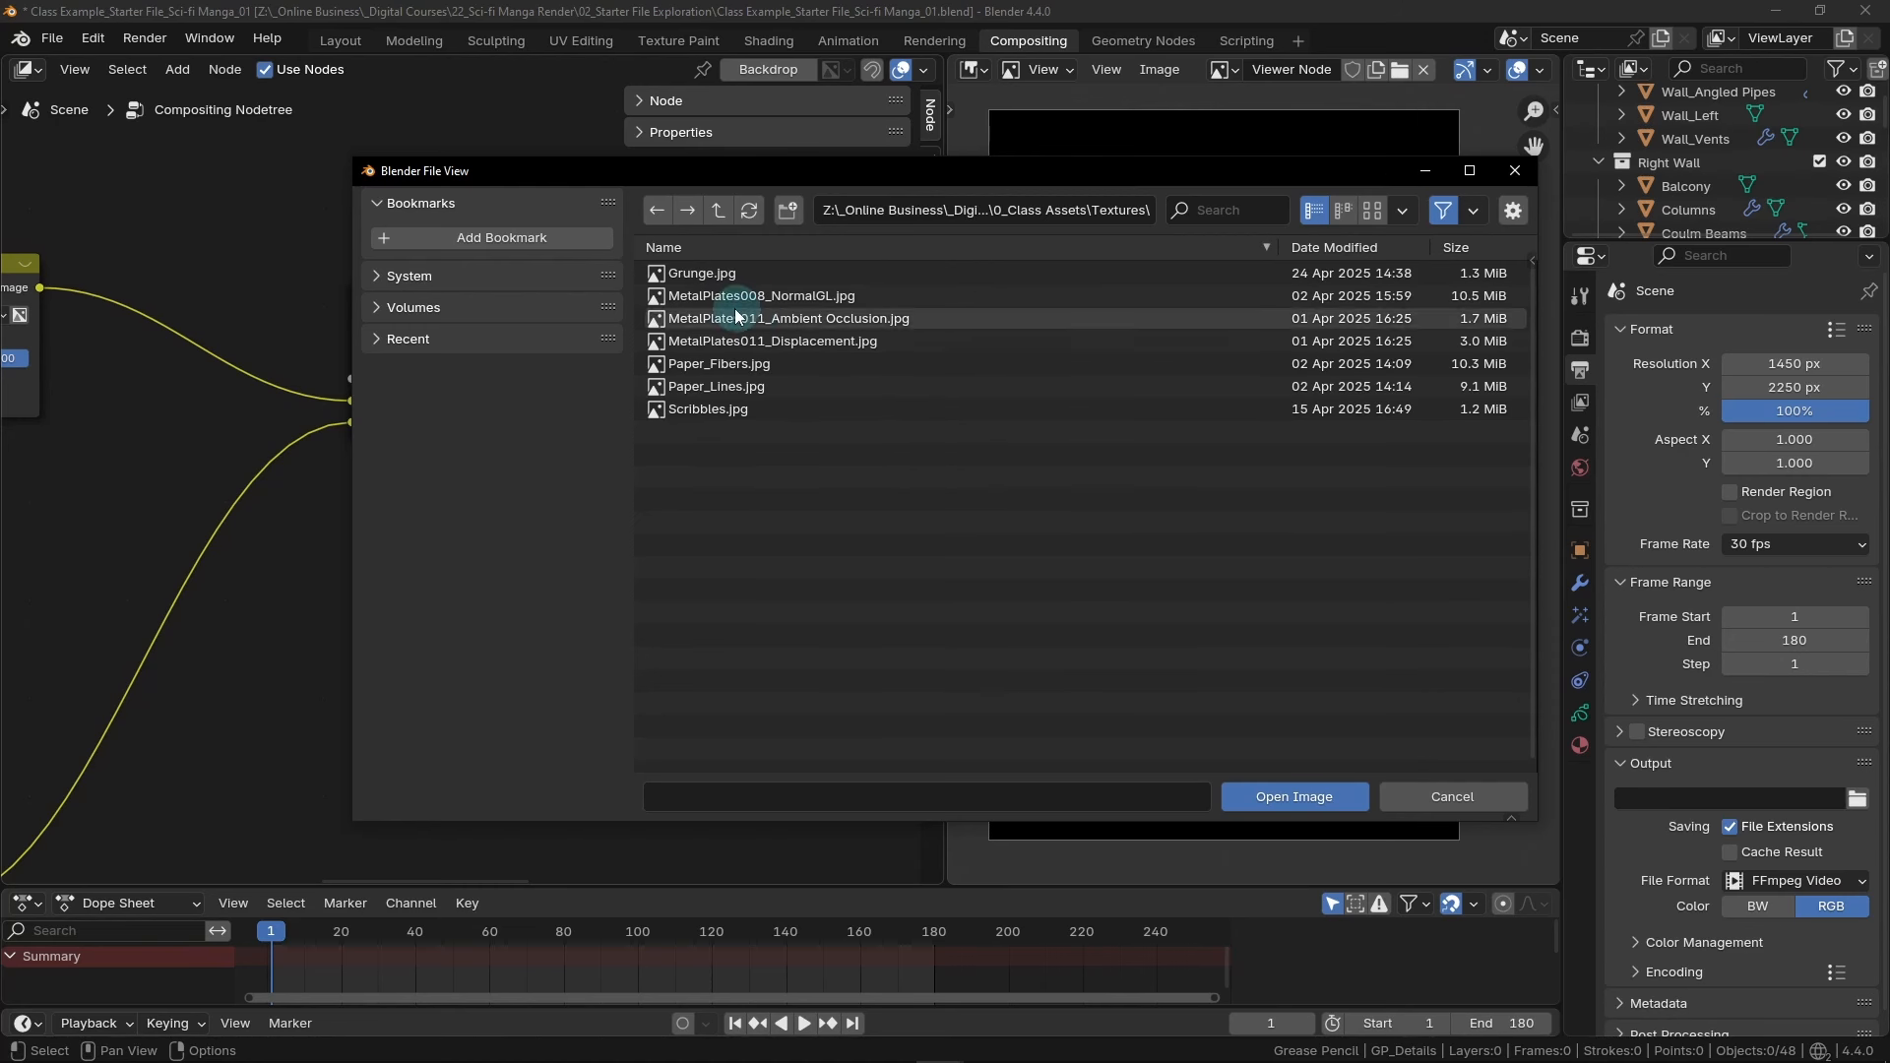
pyautogui.click(711, 274)
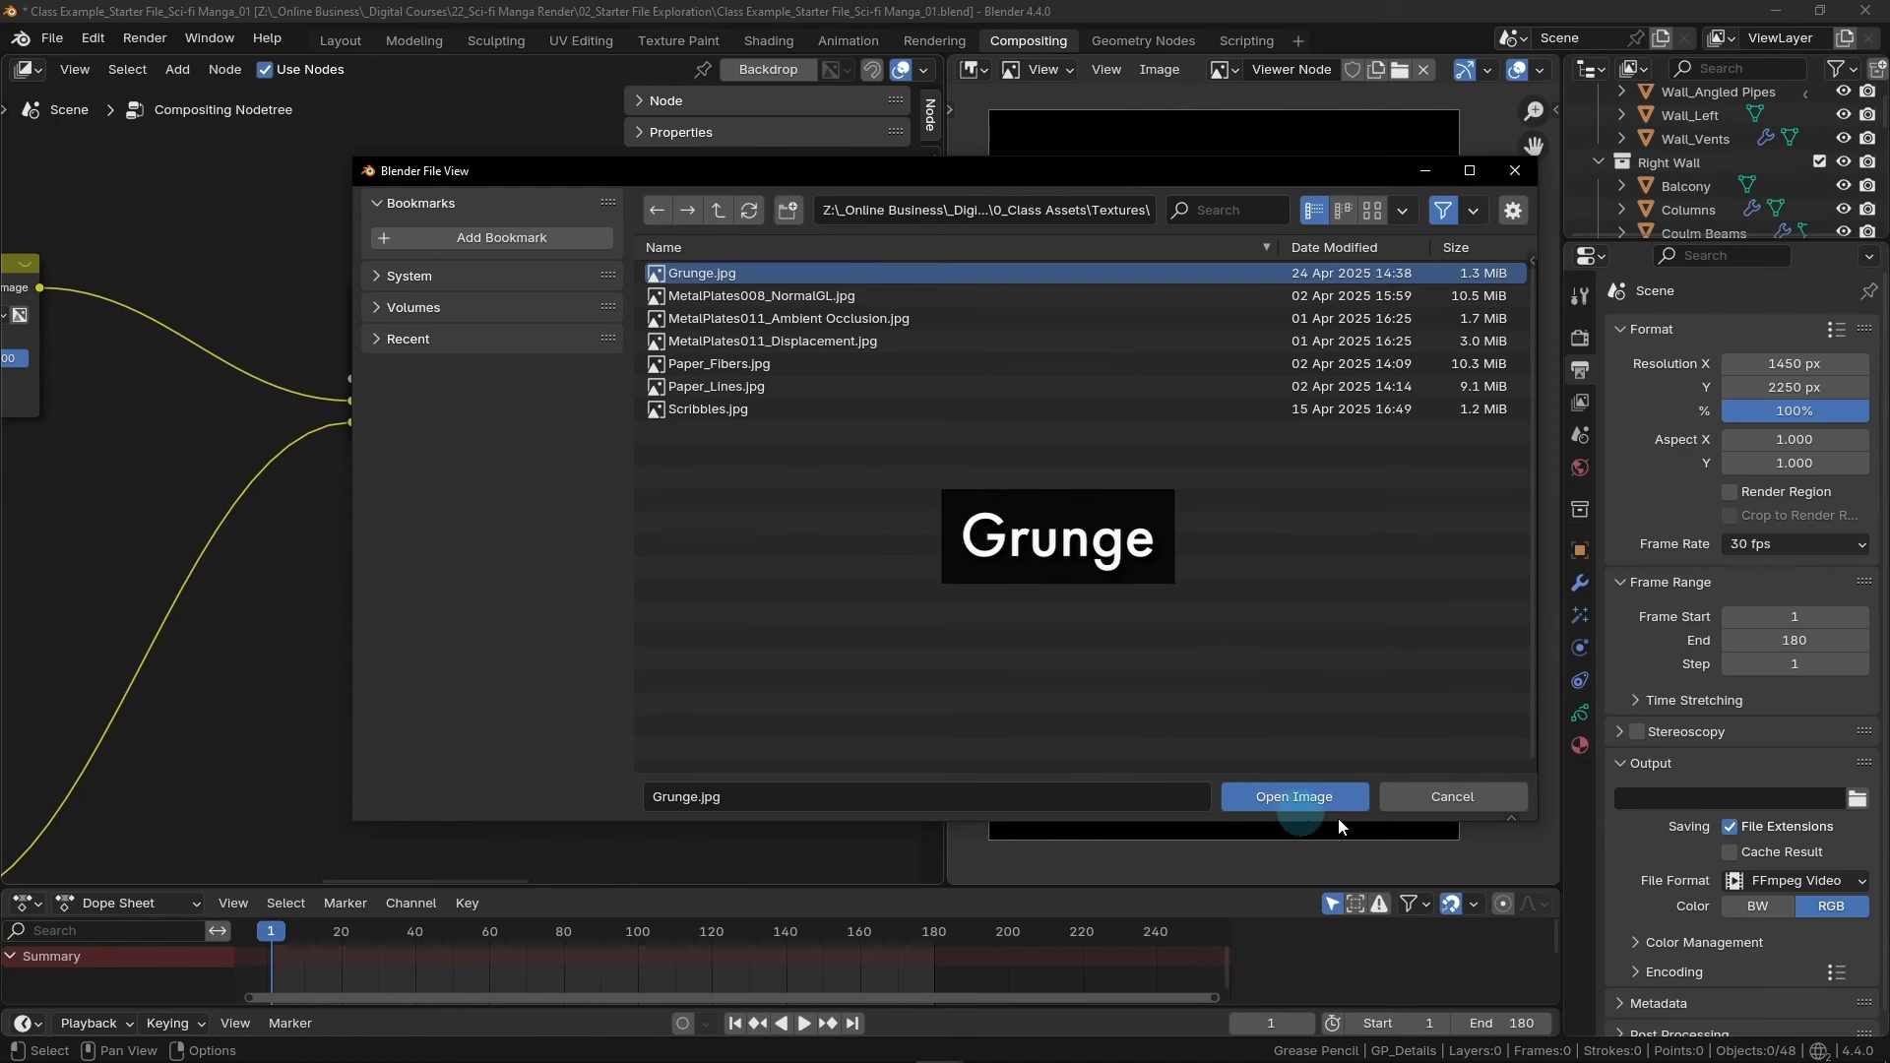
pyautogui.click(1303, 798)
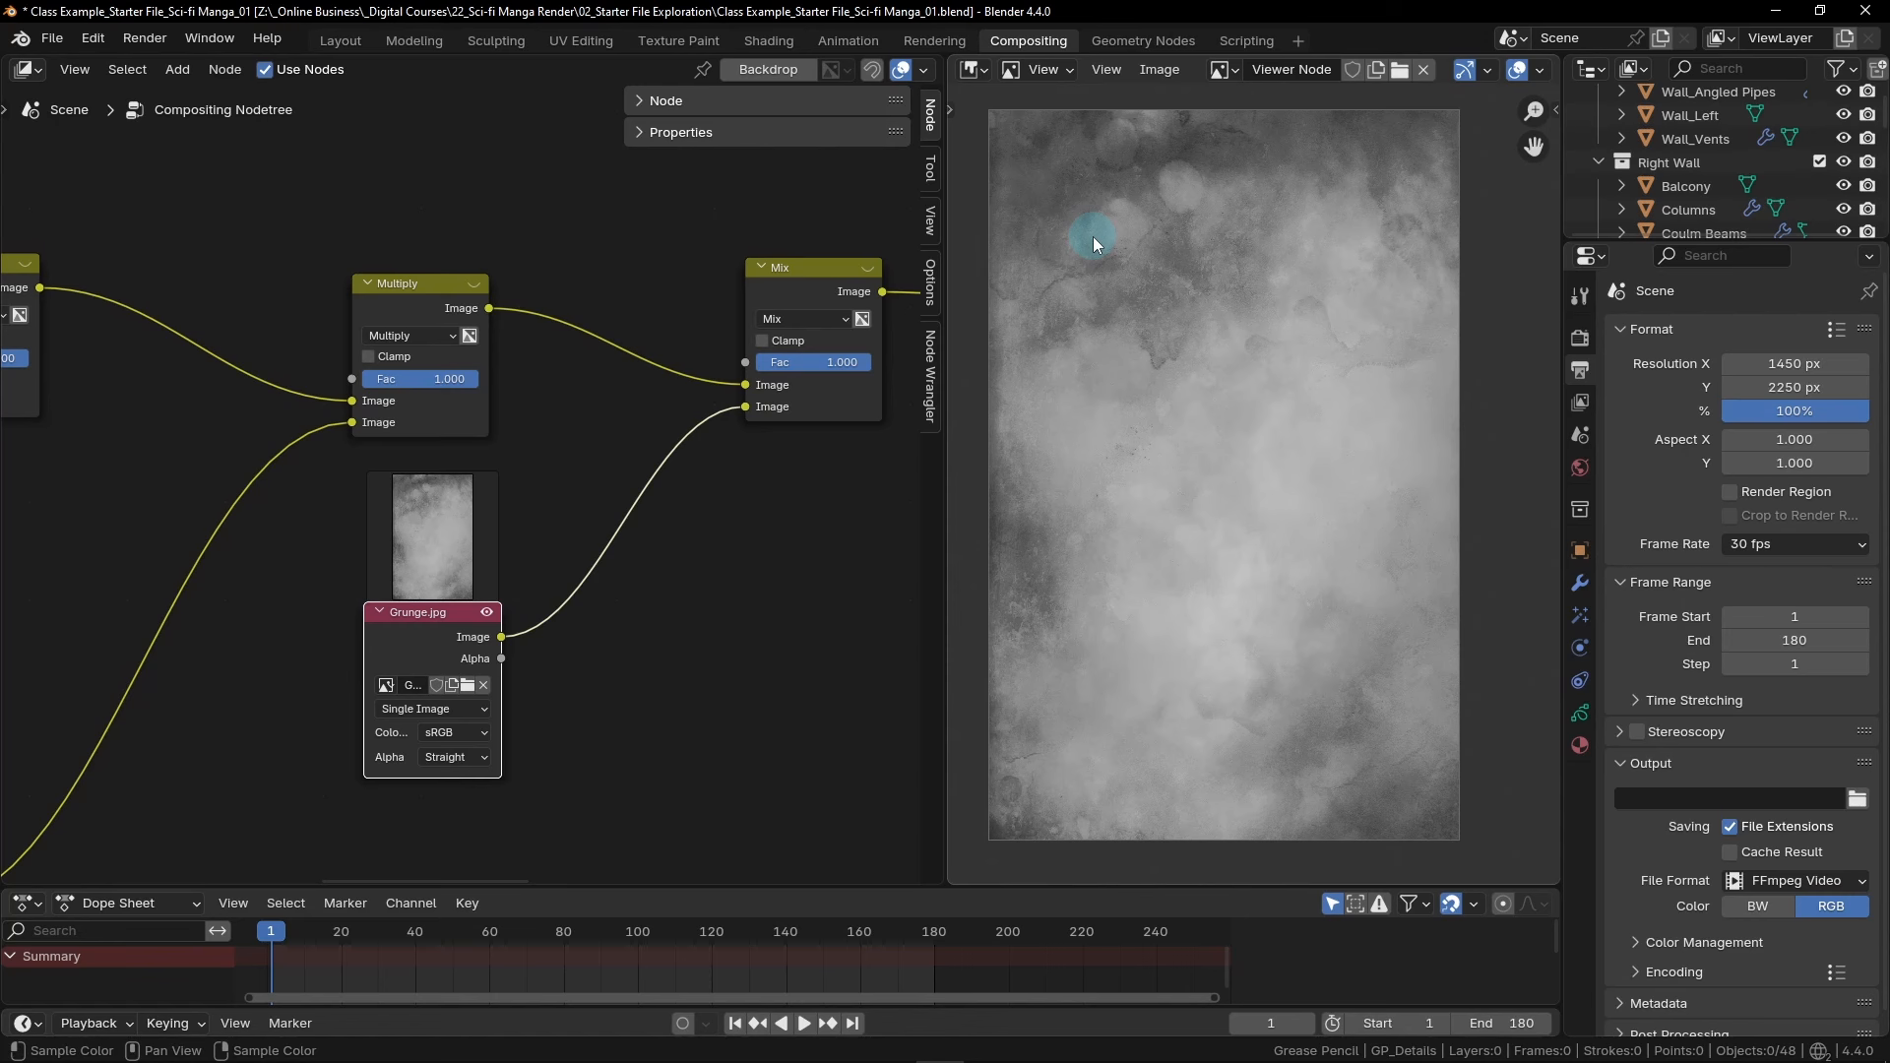
# Set the Mix node's blending mode to Overlay and its factor to 0.75
pyautogui.moveTo(852, 529); pyautogui.dragTo(643, 617, button='middle')
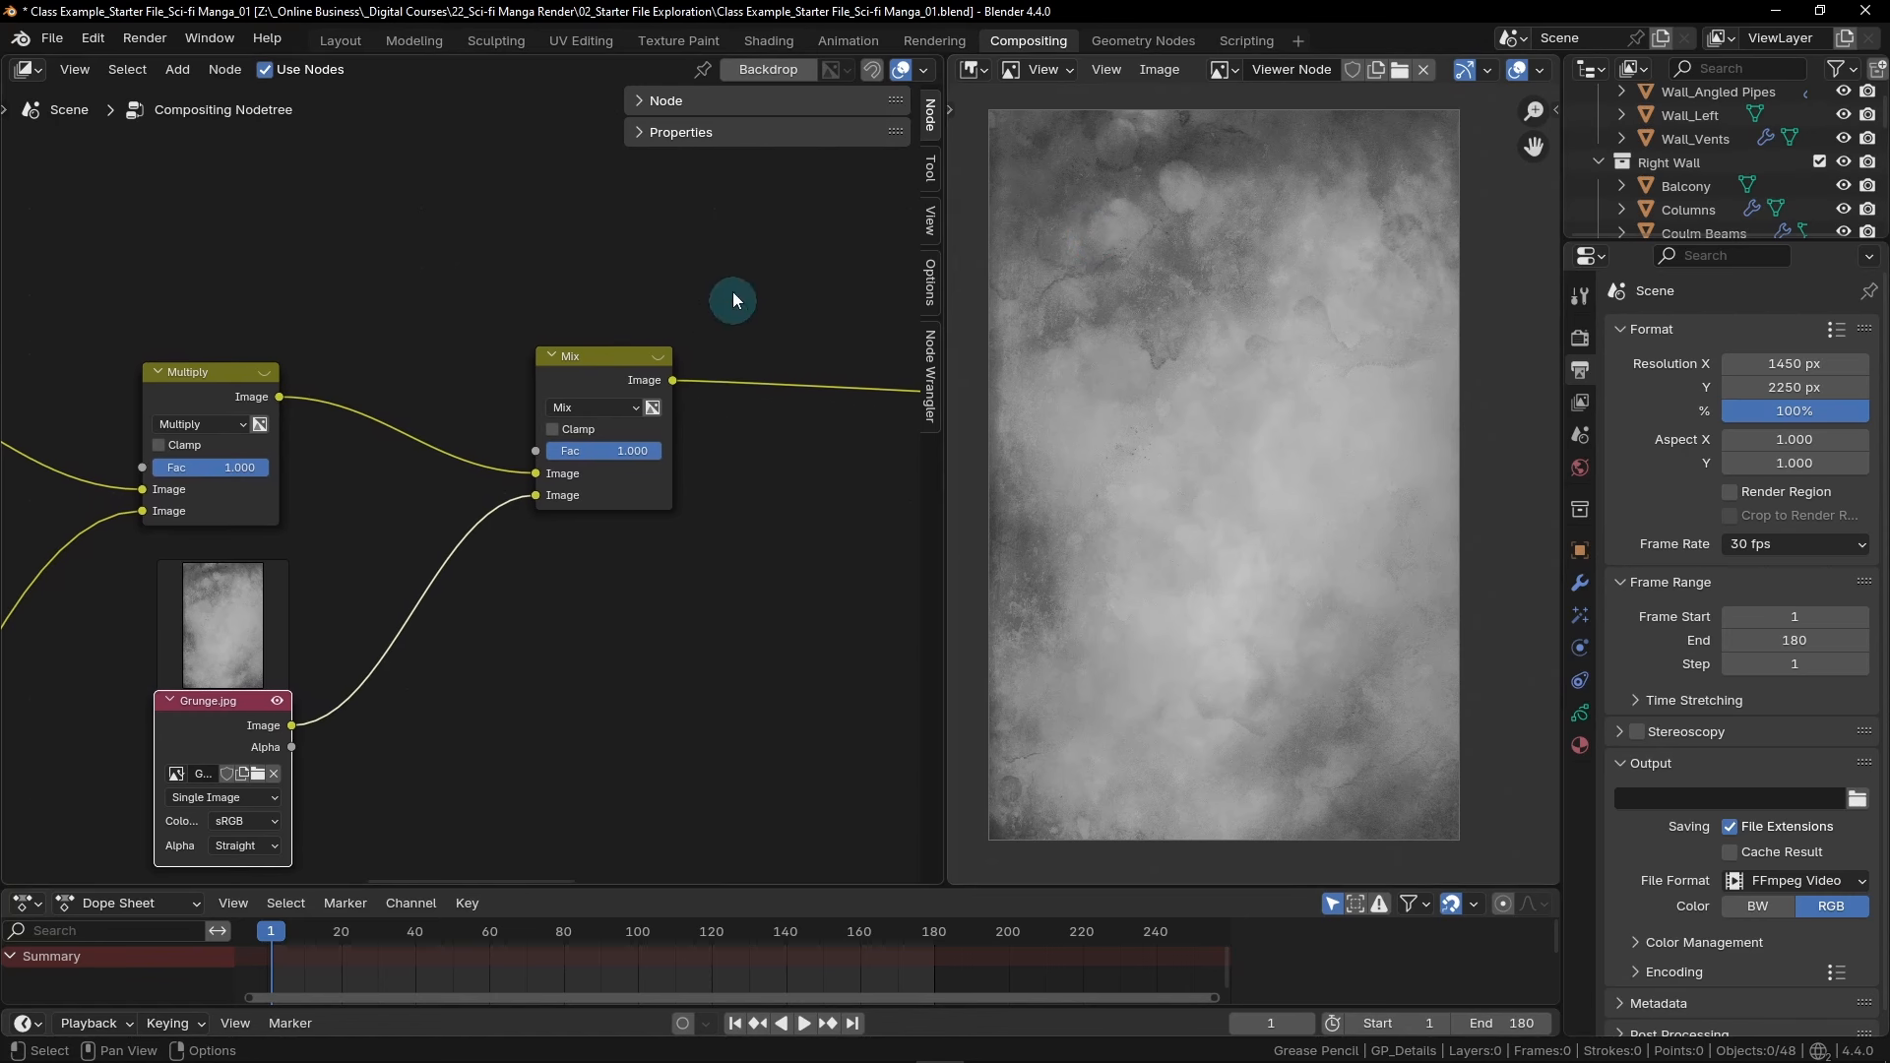
pyautogui.scroll(4, 618, 439)
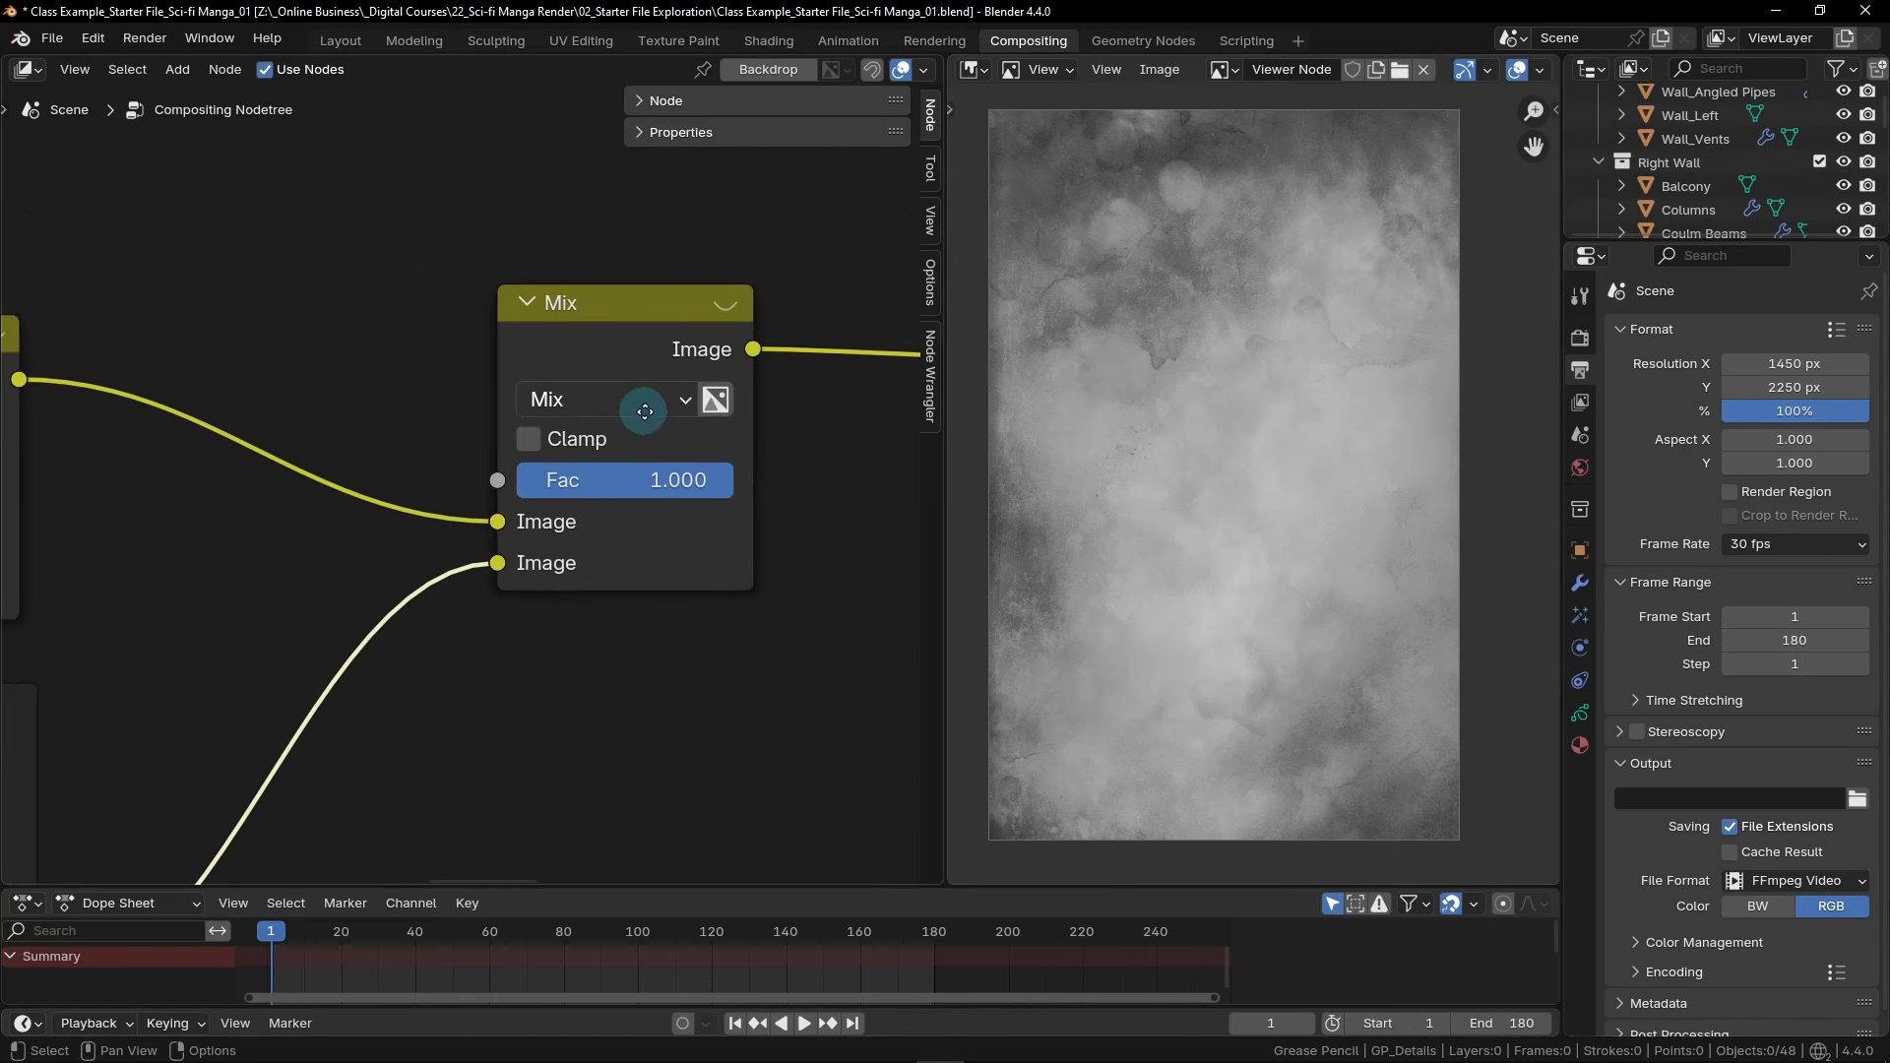
pyautogui.click(671, 399)
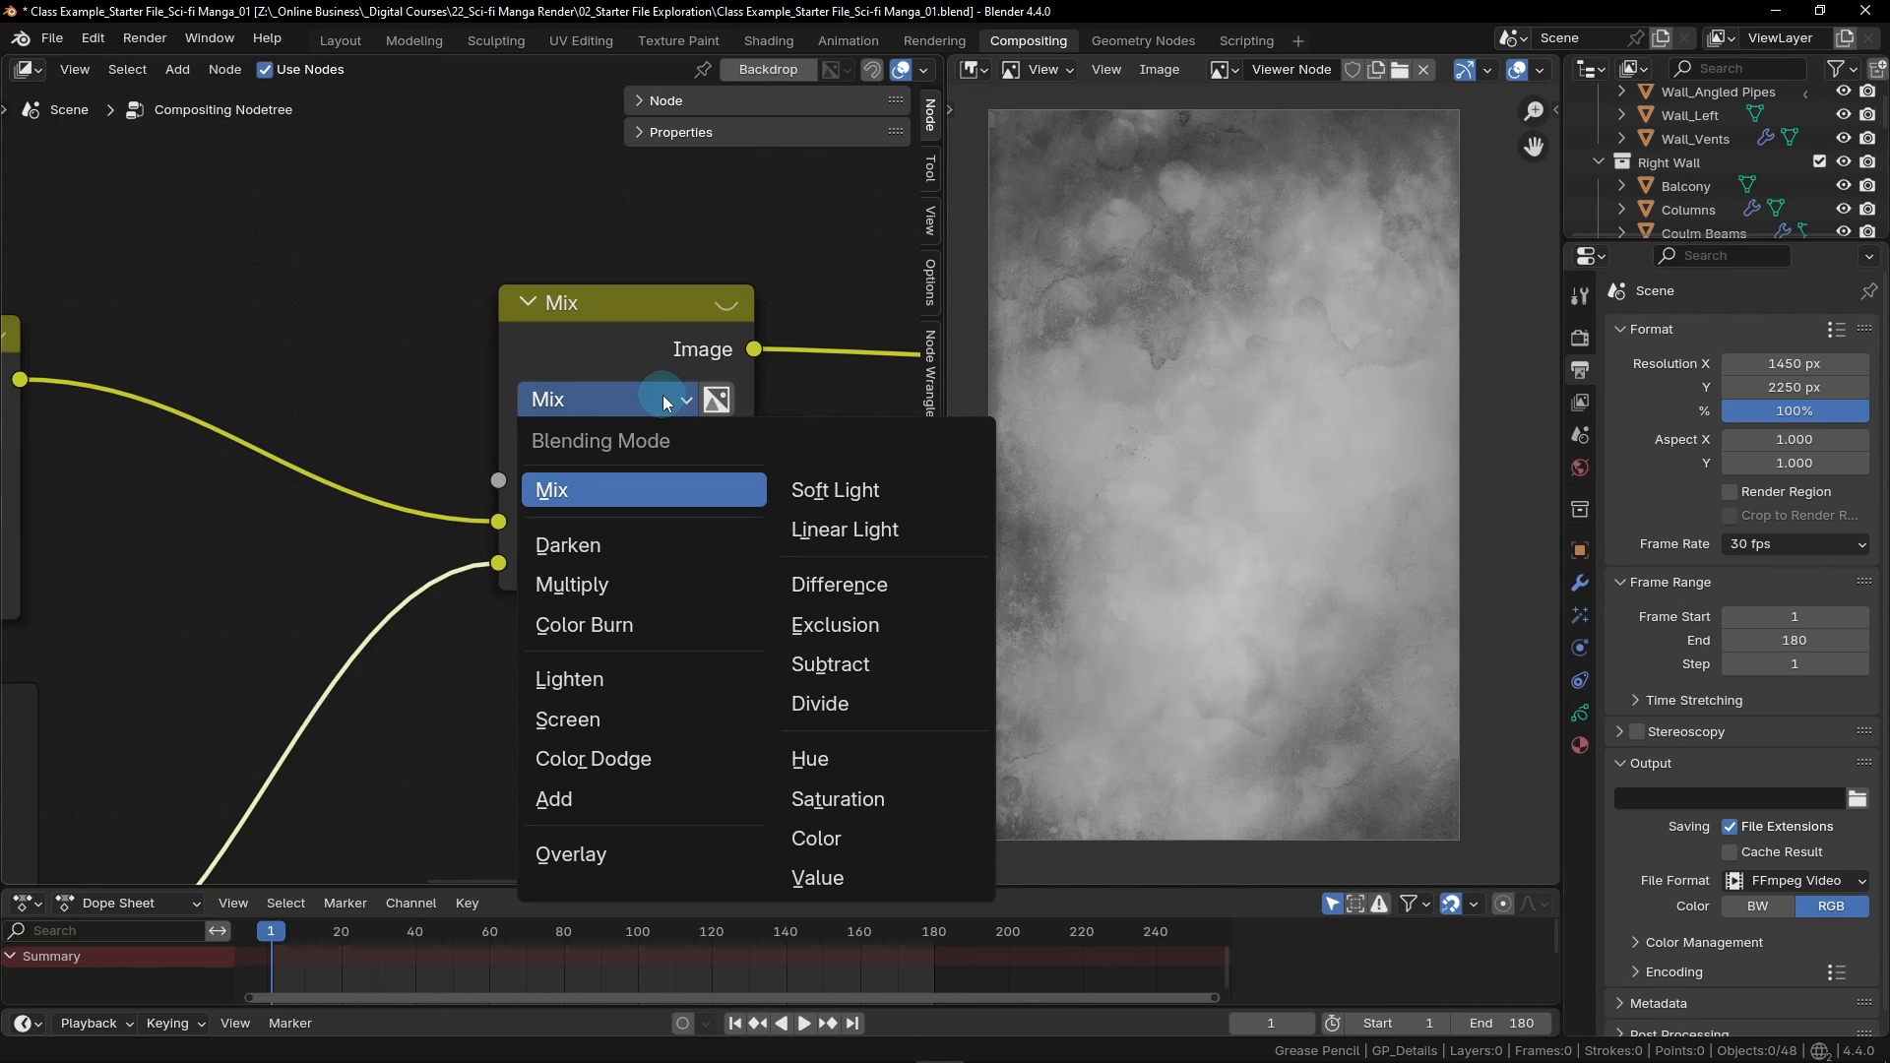
pyautogui.click(641, 852)
pyautogui.click(694, 487)
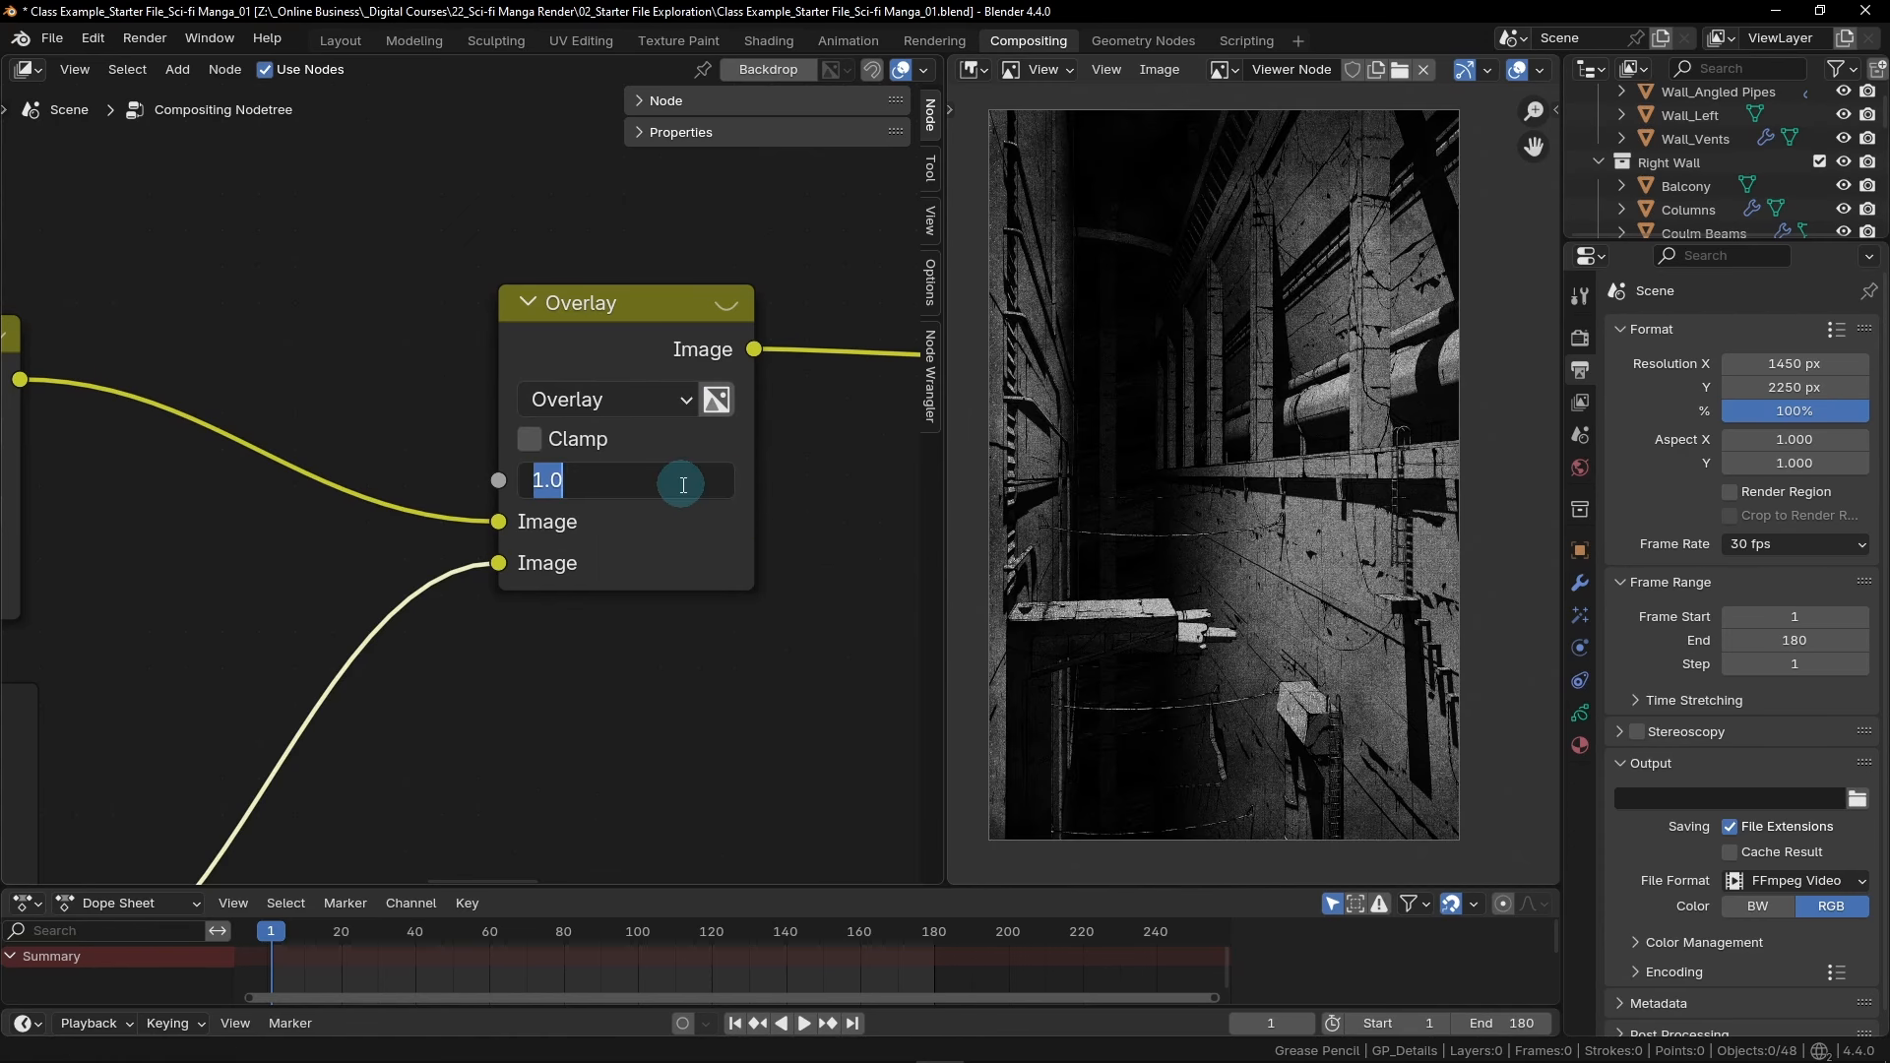
pyautogui.write('.75')
pyautogui.press('Return')
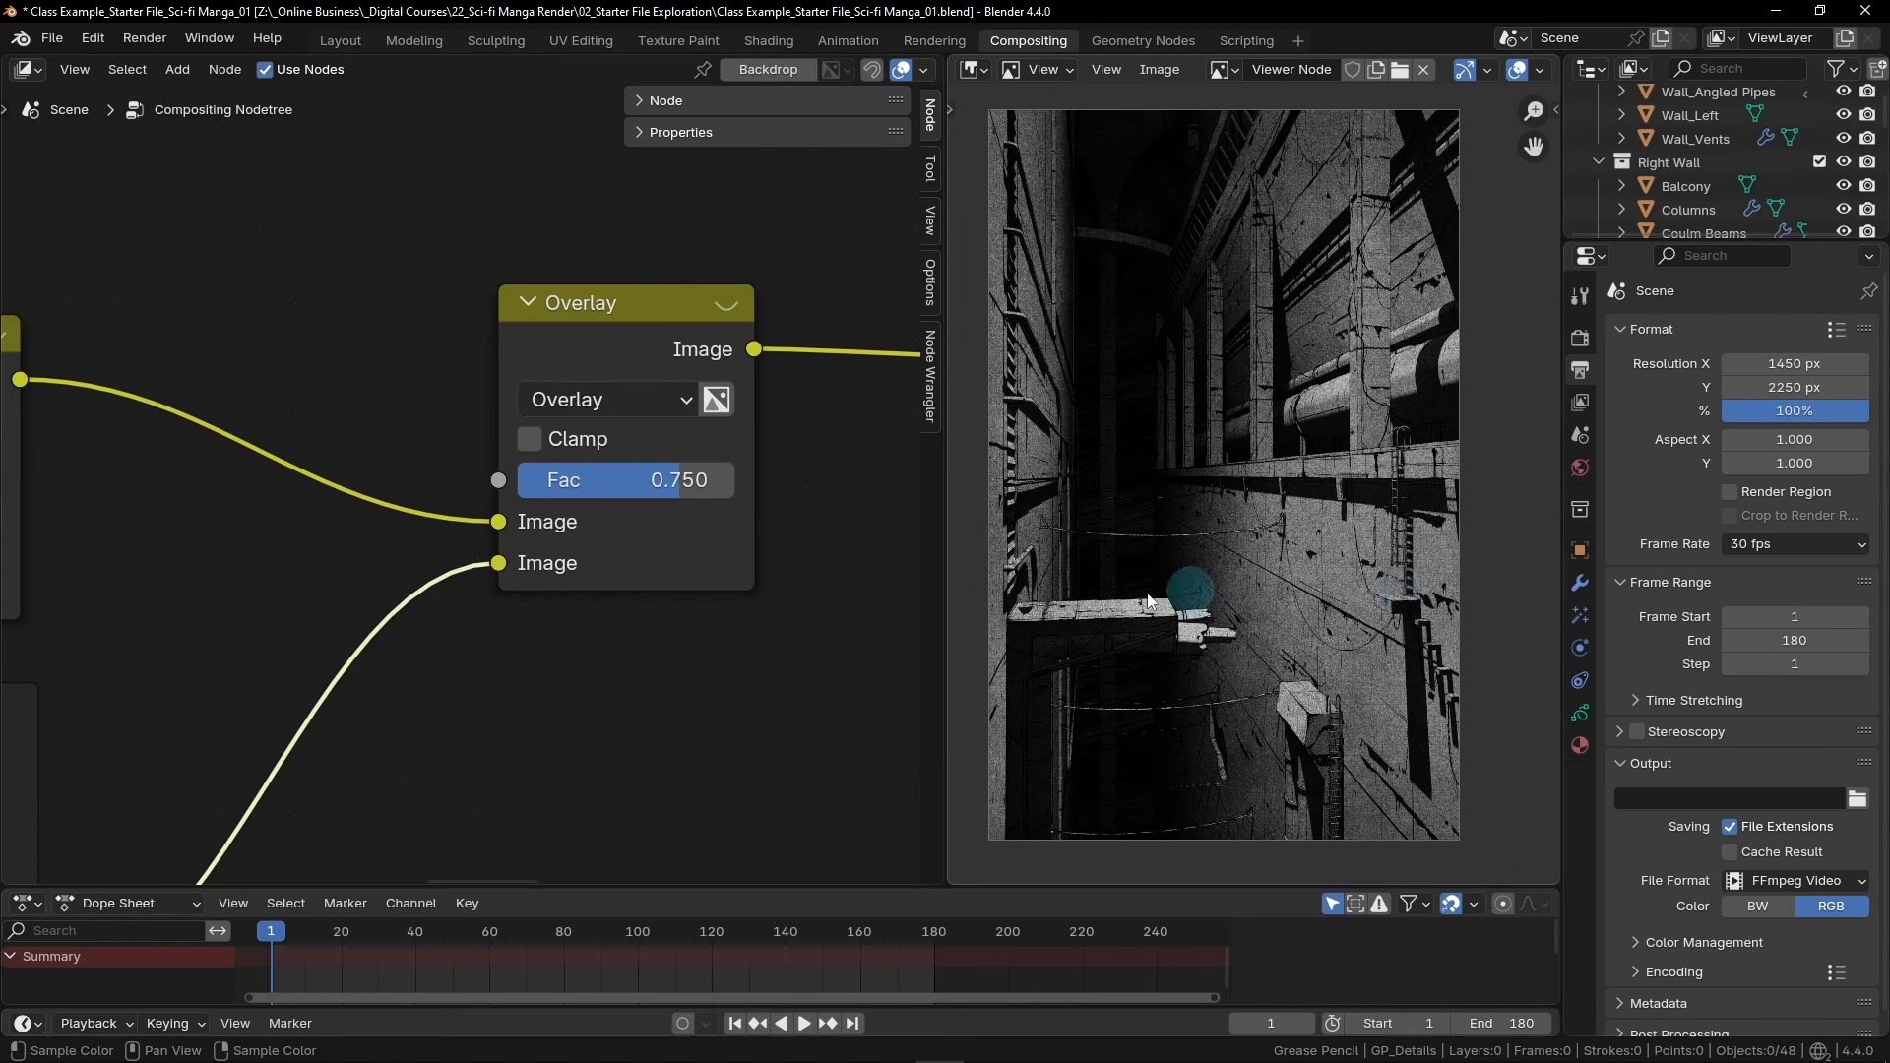
# Add an RGB Curves node and insert it into the link after the Overlay node
pyautogui.scroll(-5, 871, 606)
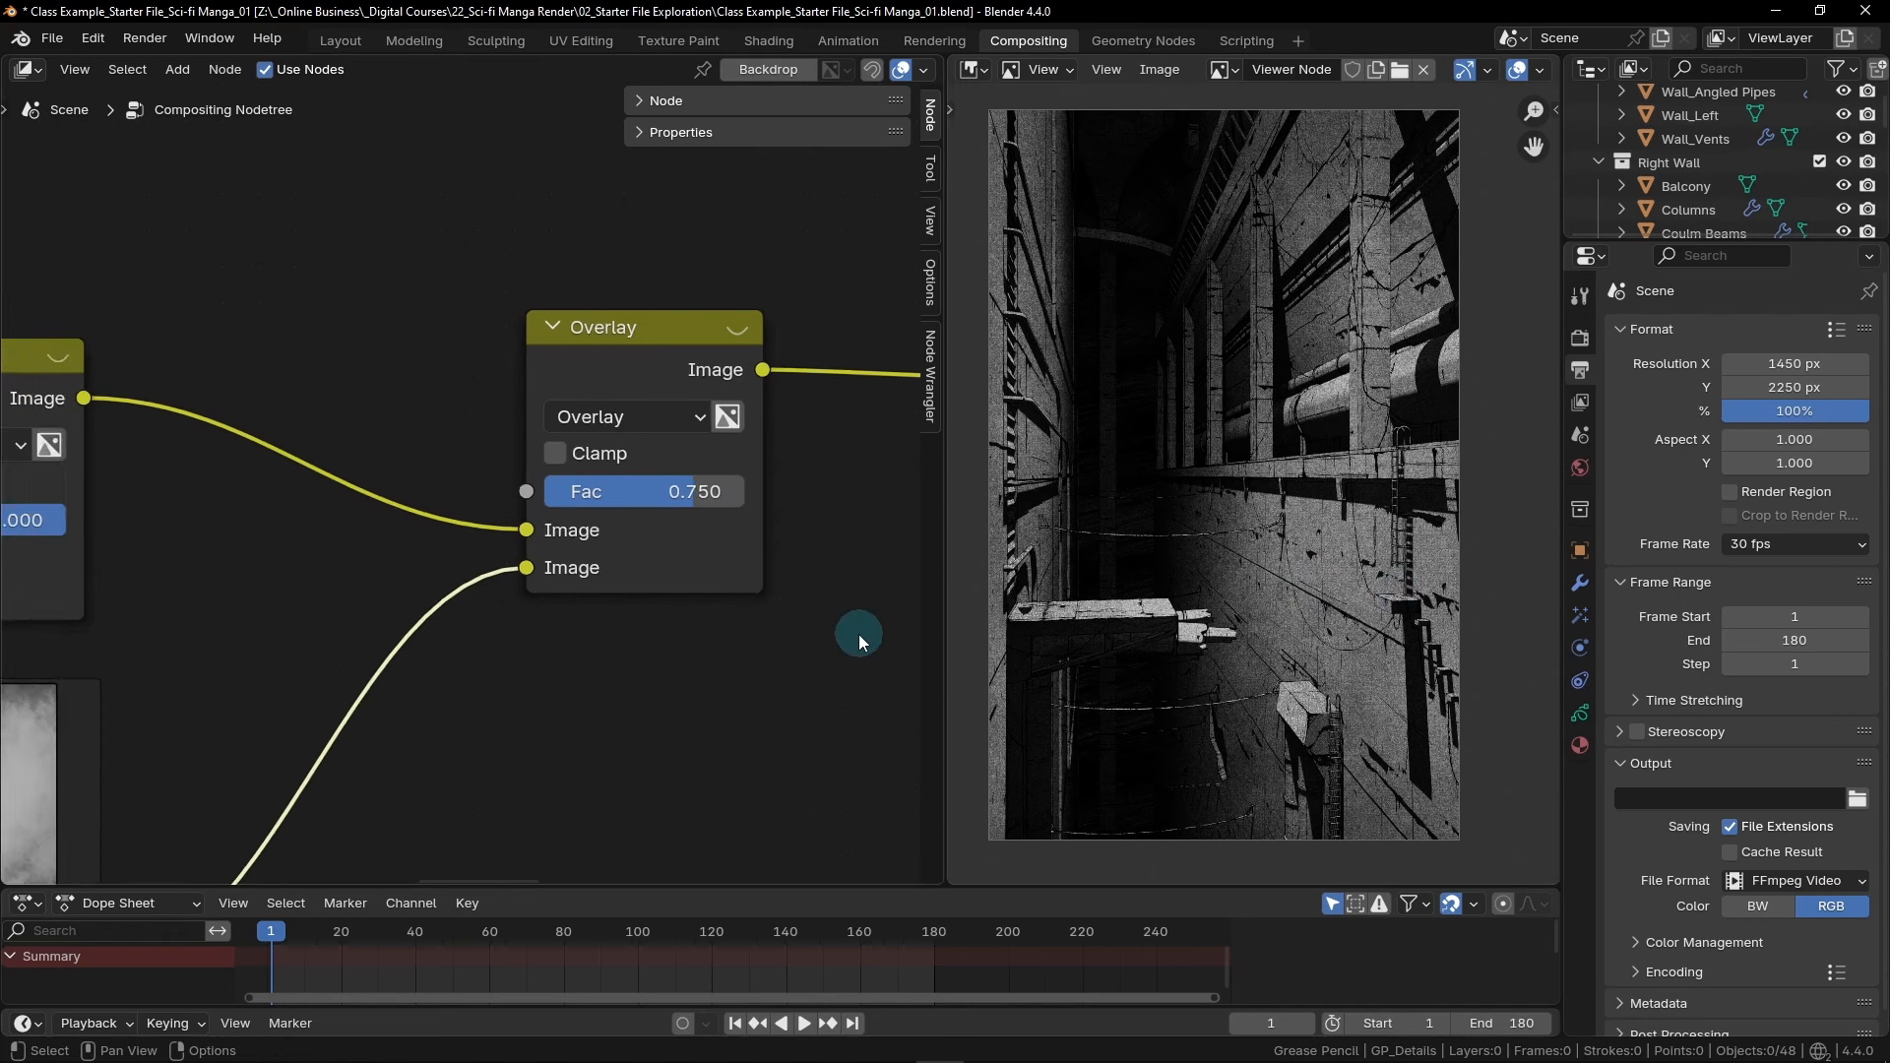
pyautogui.moveTo(864, 817); pyautogui.dragTo(623, 659, button='middle')
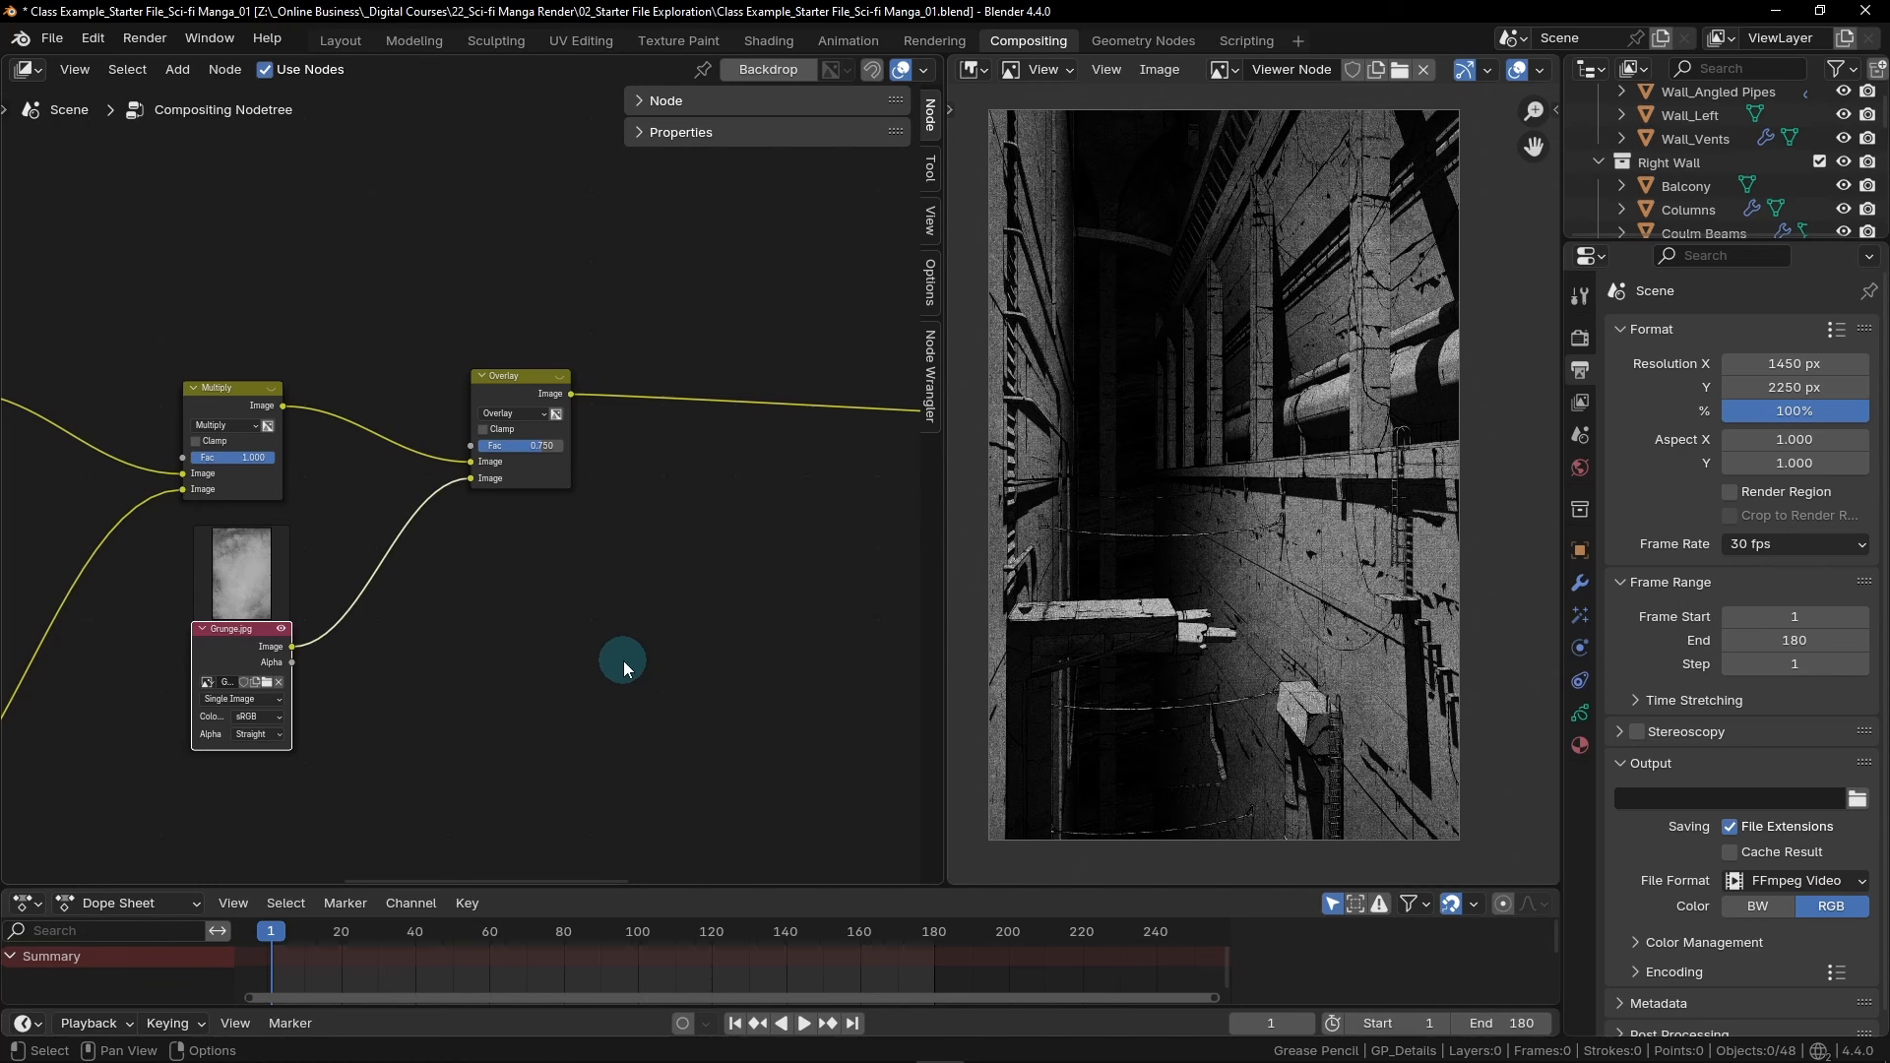
pyautogui.scroll(-9, 623, 660)
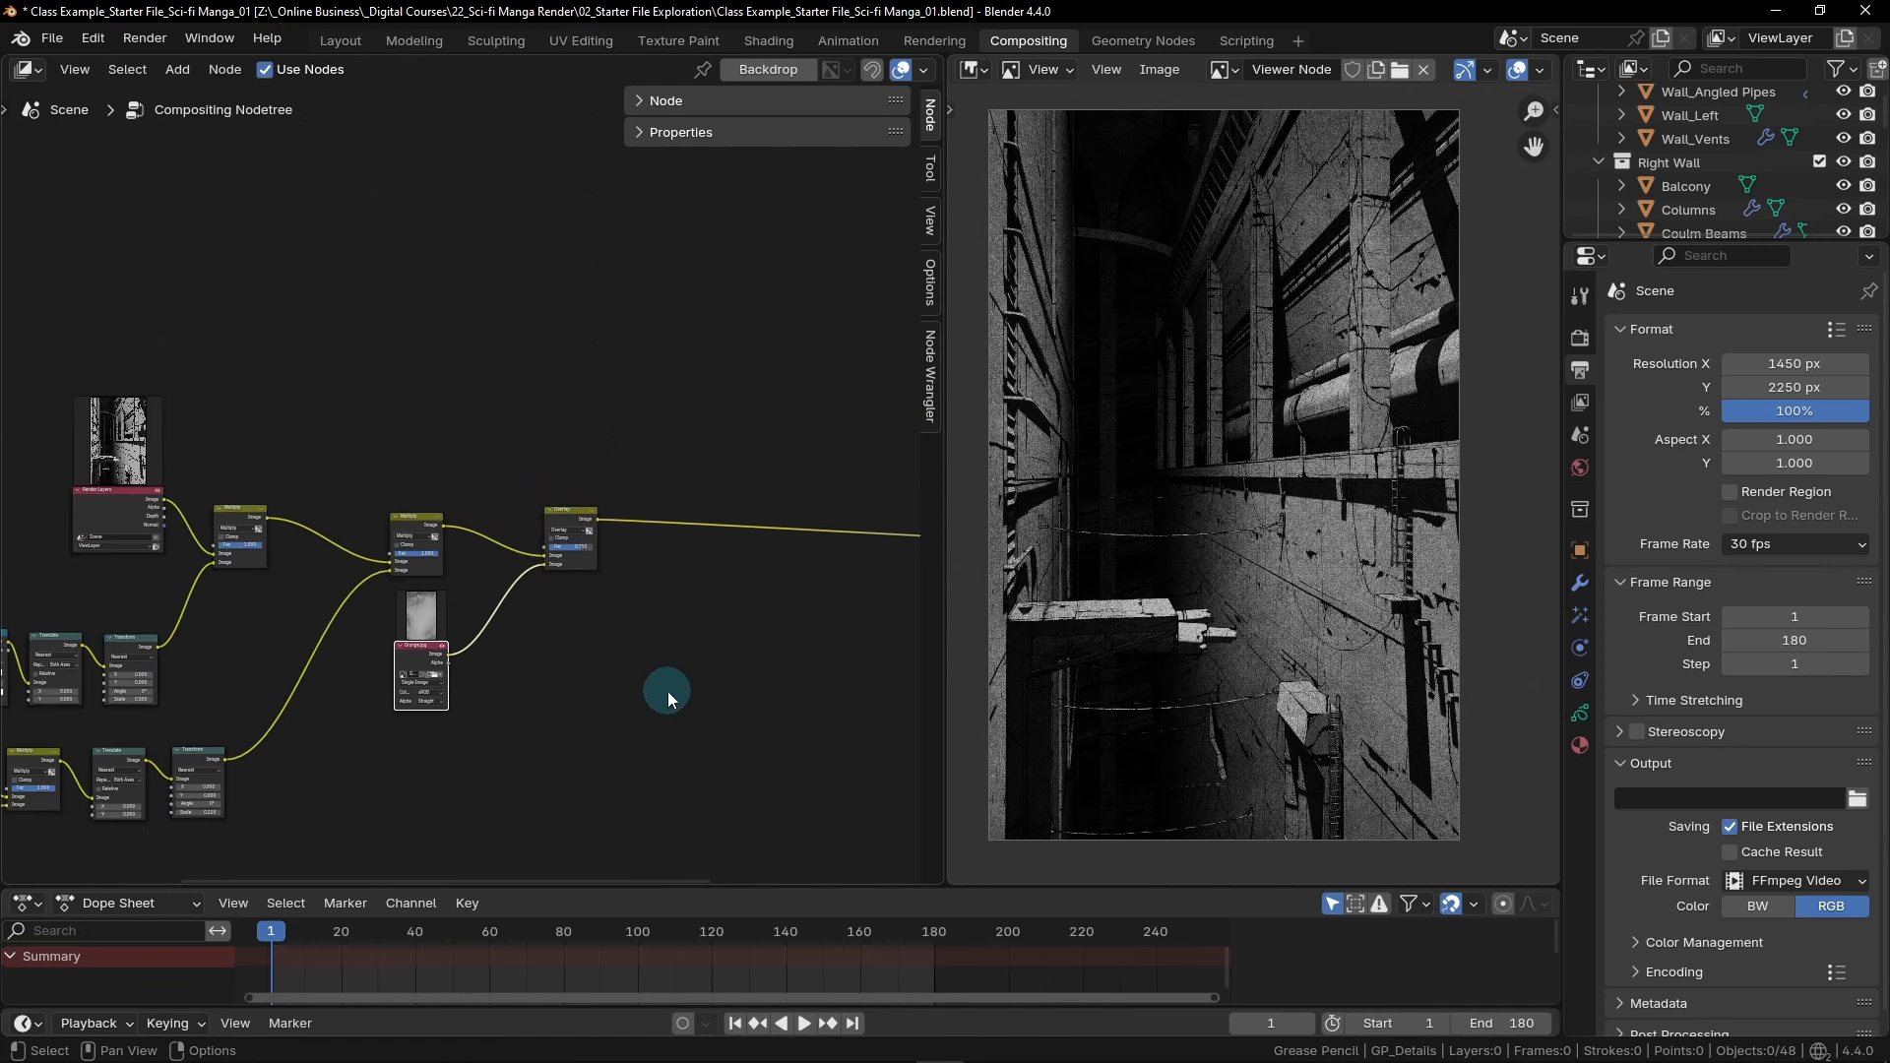
pyautogui.moveTo(779, 726); pyautogui.dragTo(479, 667, button='middle')
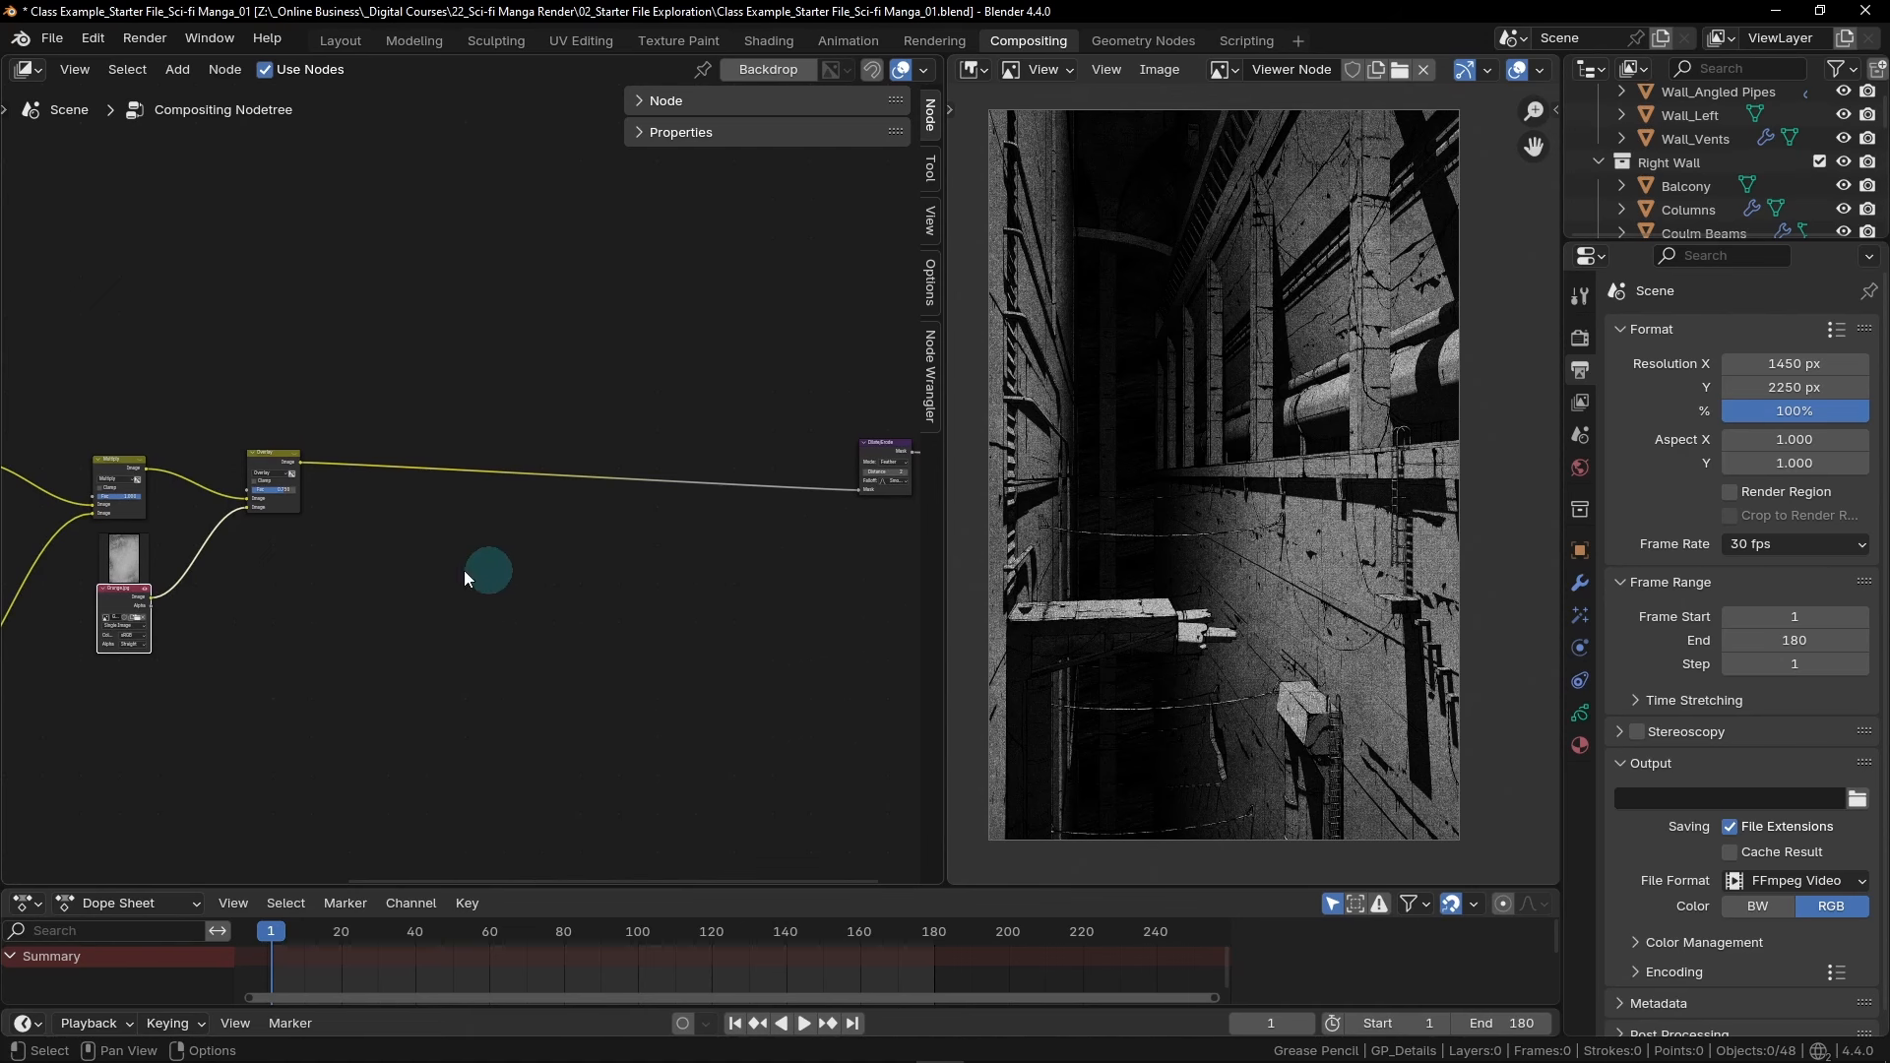
pyautogui.hotkey('shift', 'a')
pyautogui.click(465, 629)
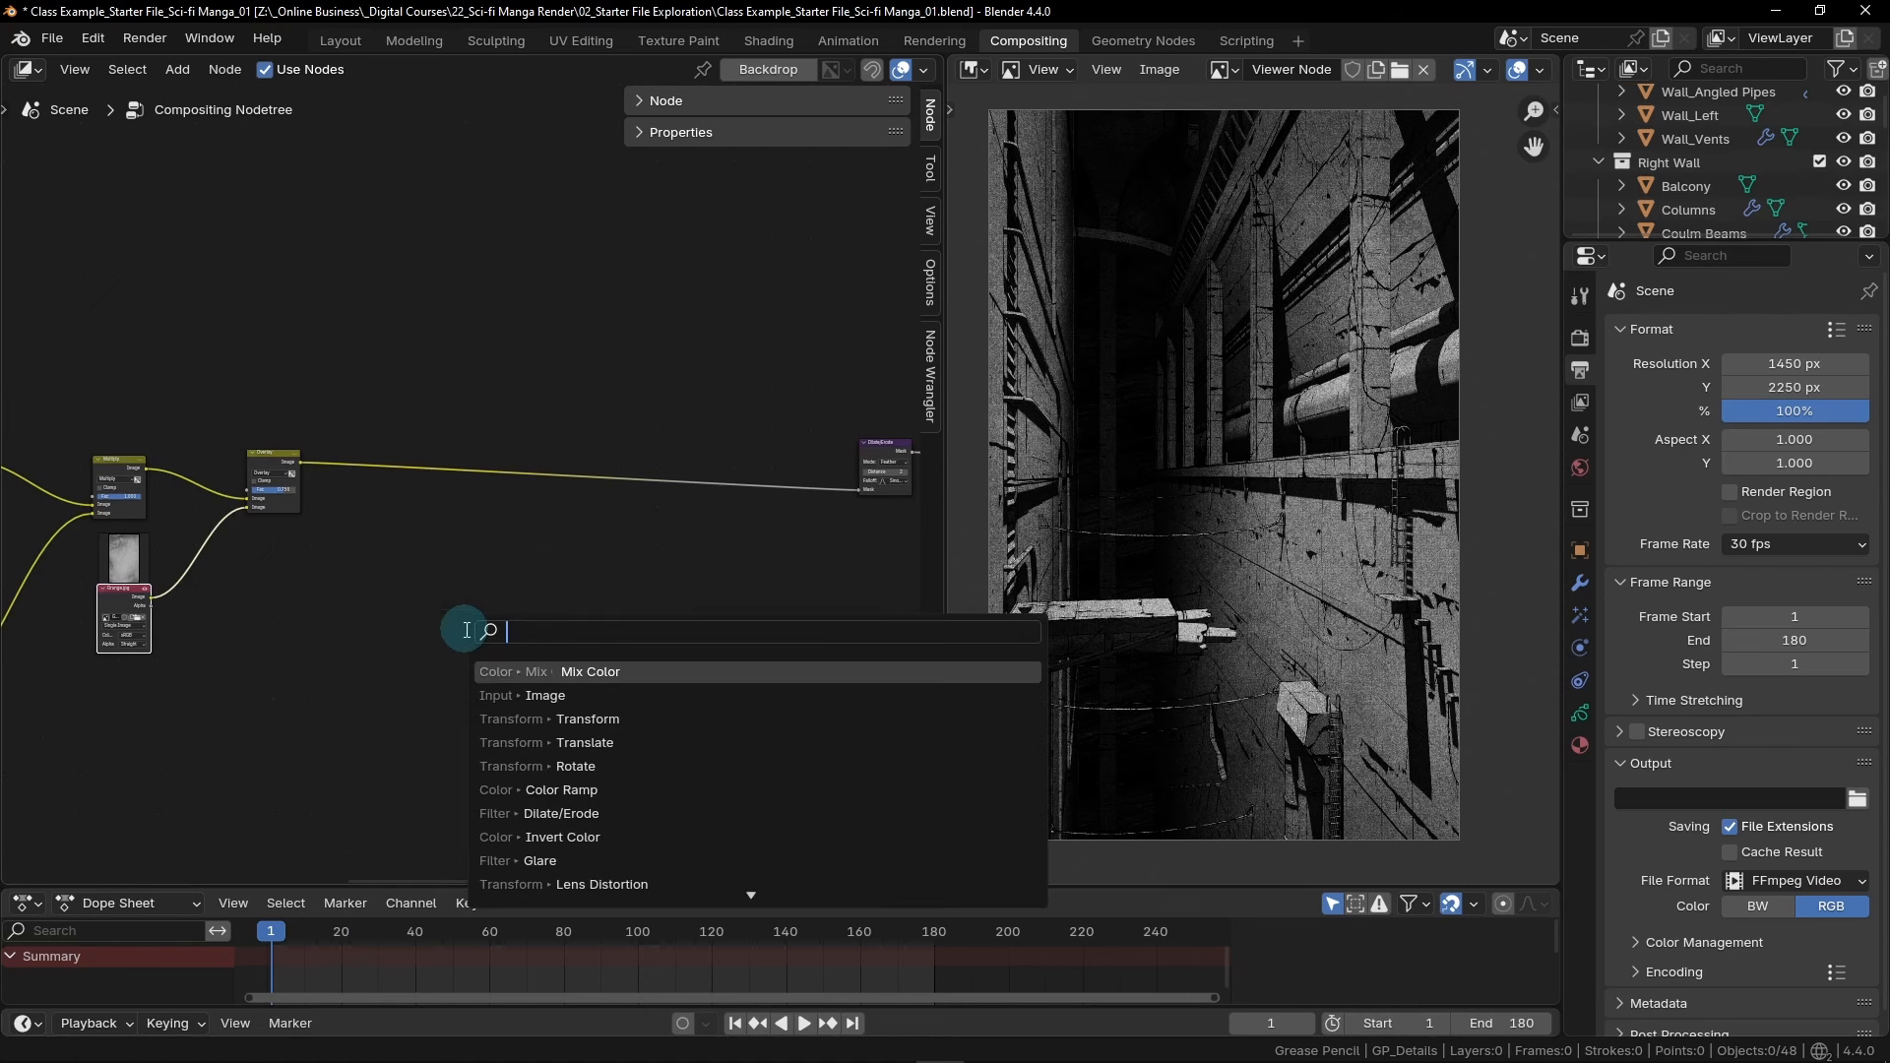
pyautogui.write('rgb')
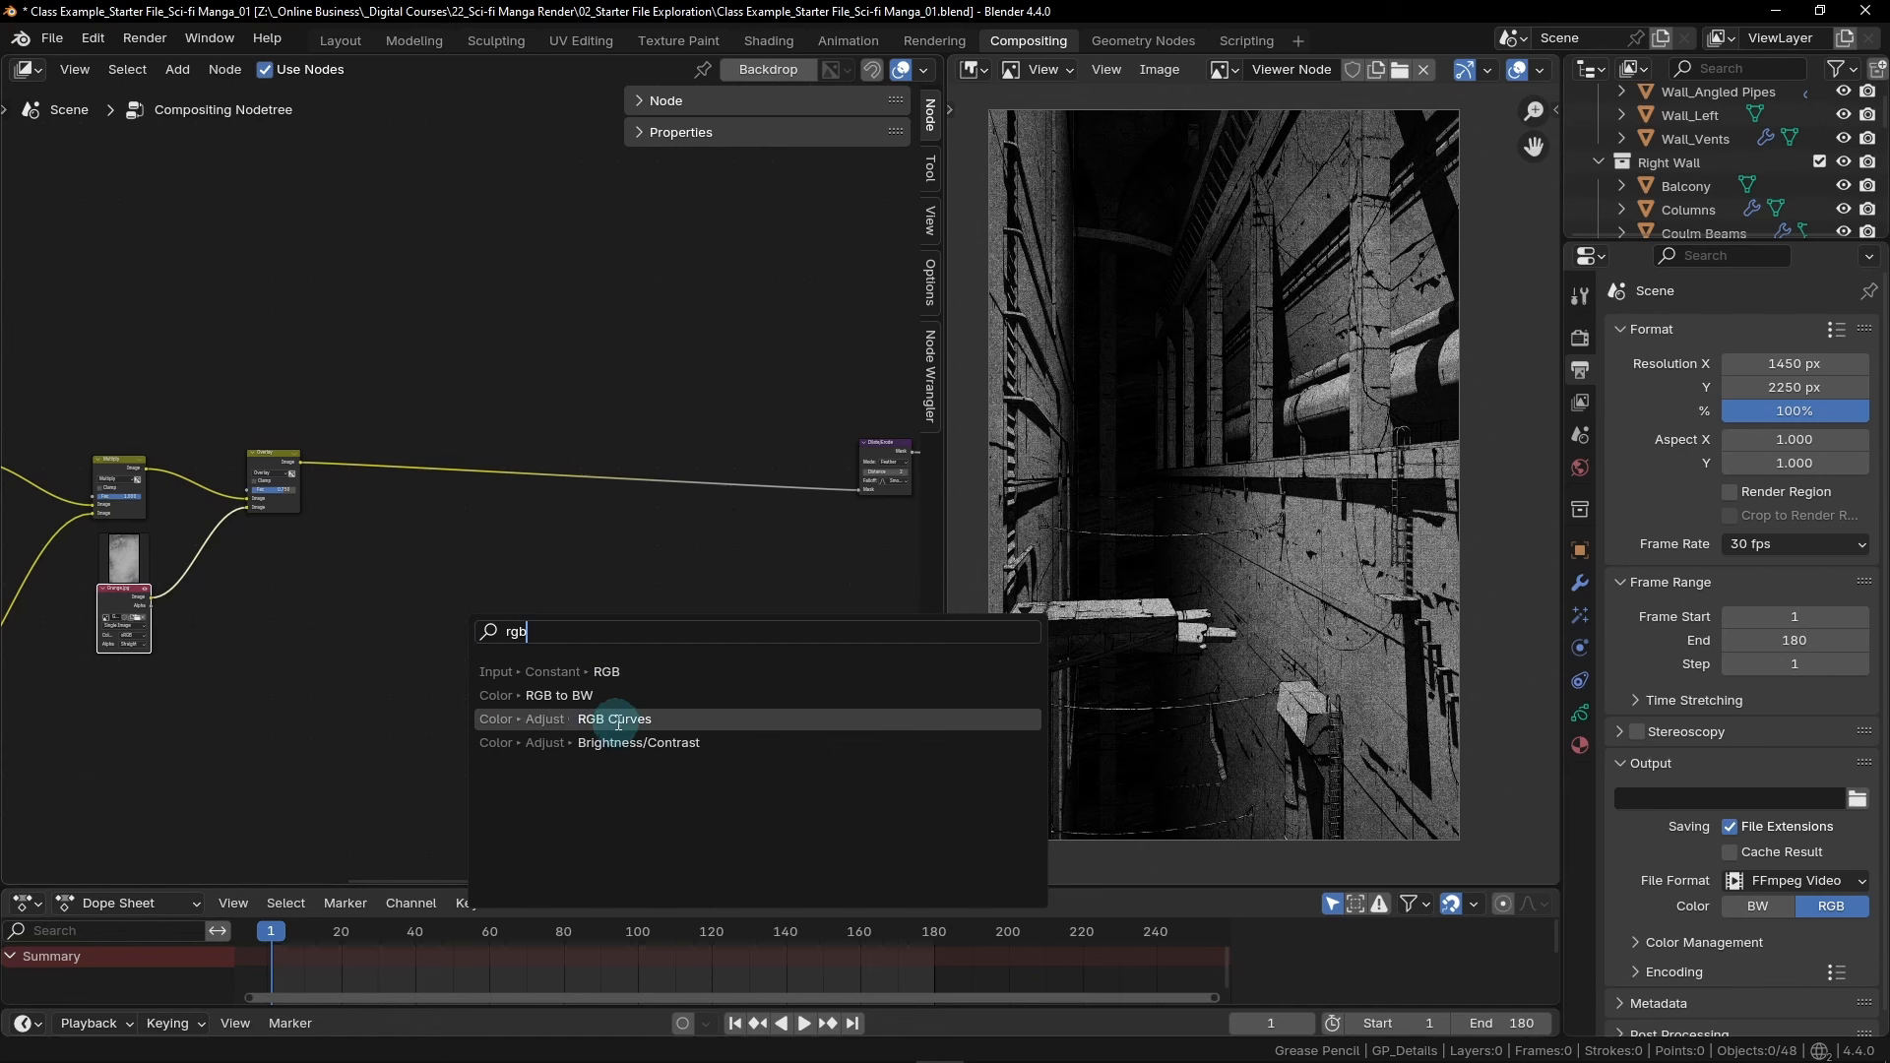
pyautogui.click(611, 719)
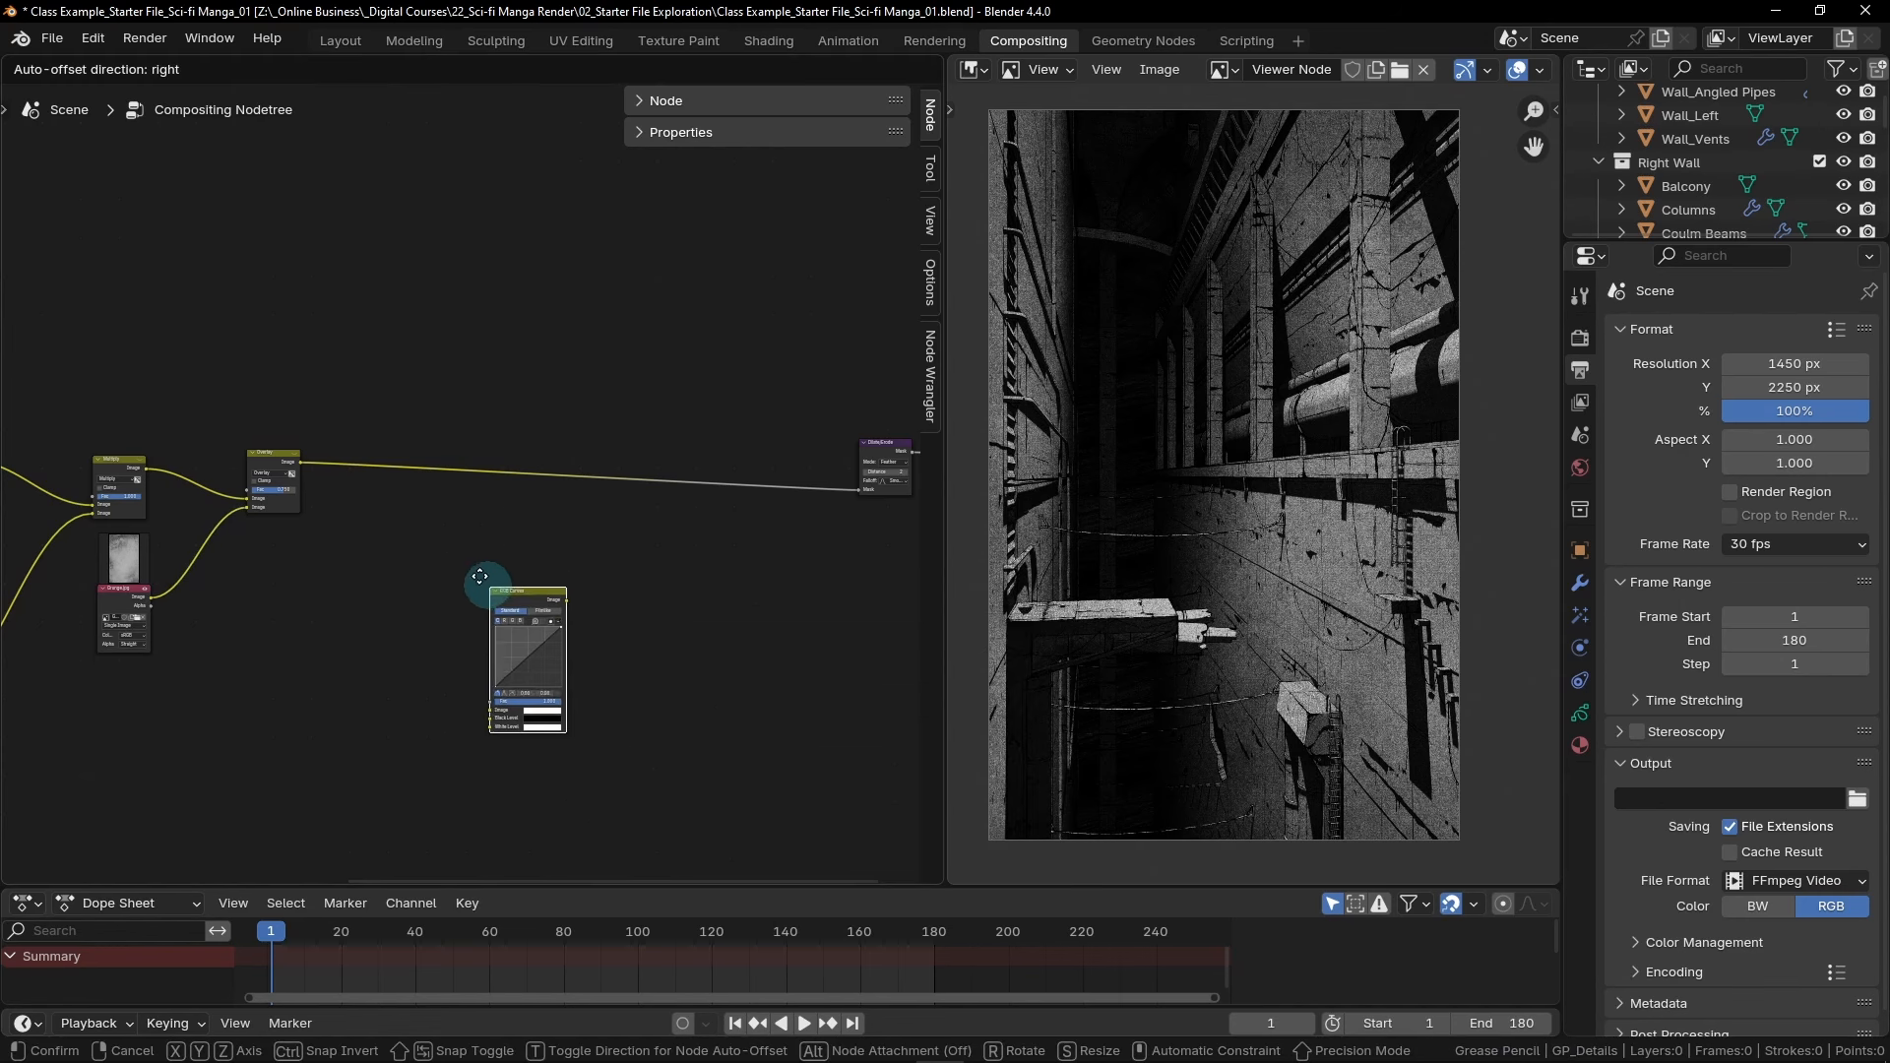
pyautogui.click(413, 420)
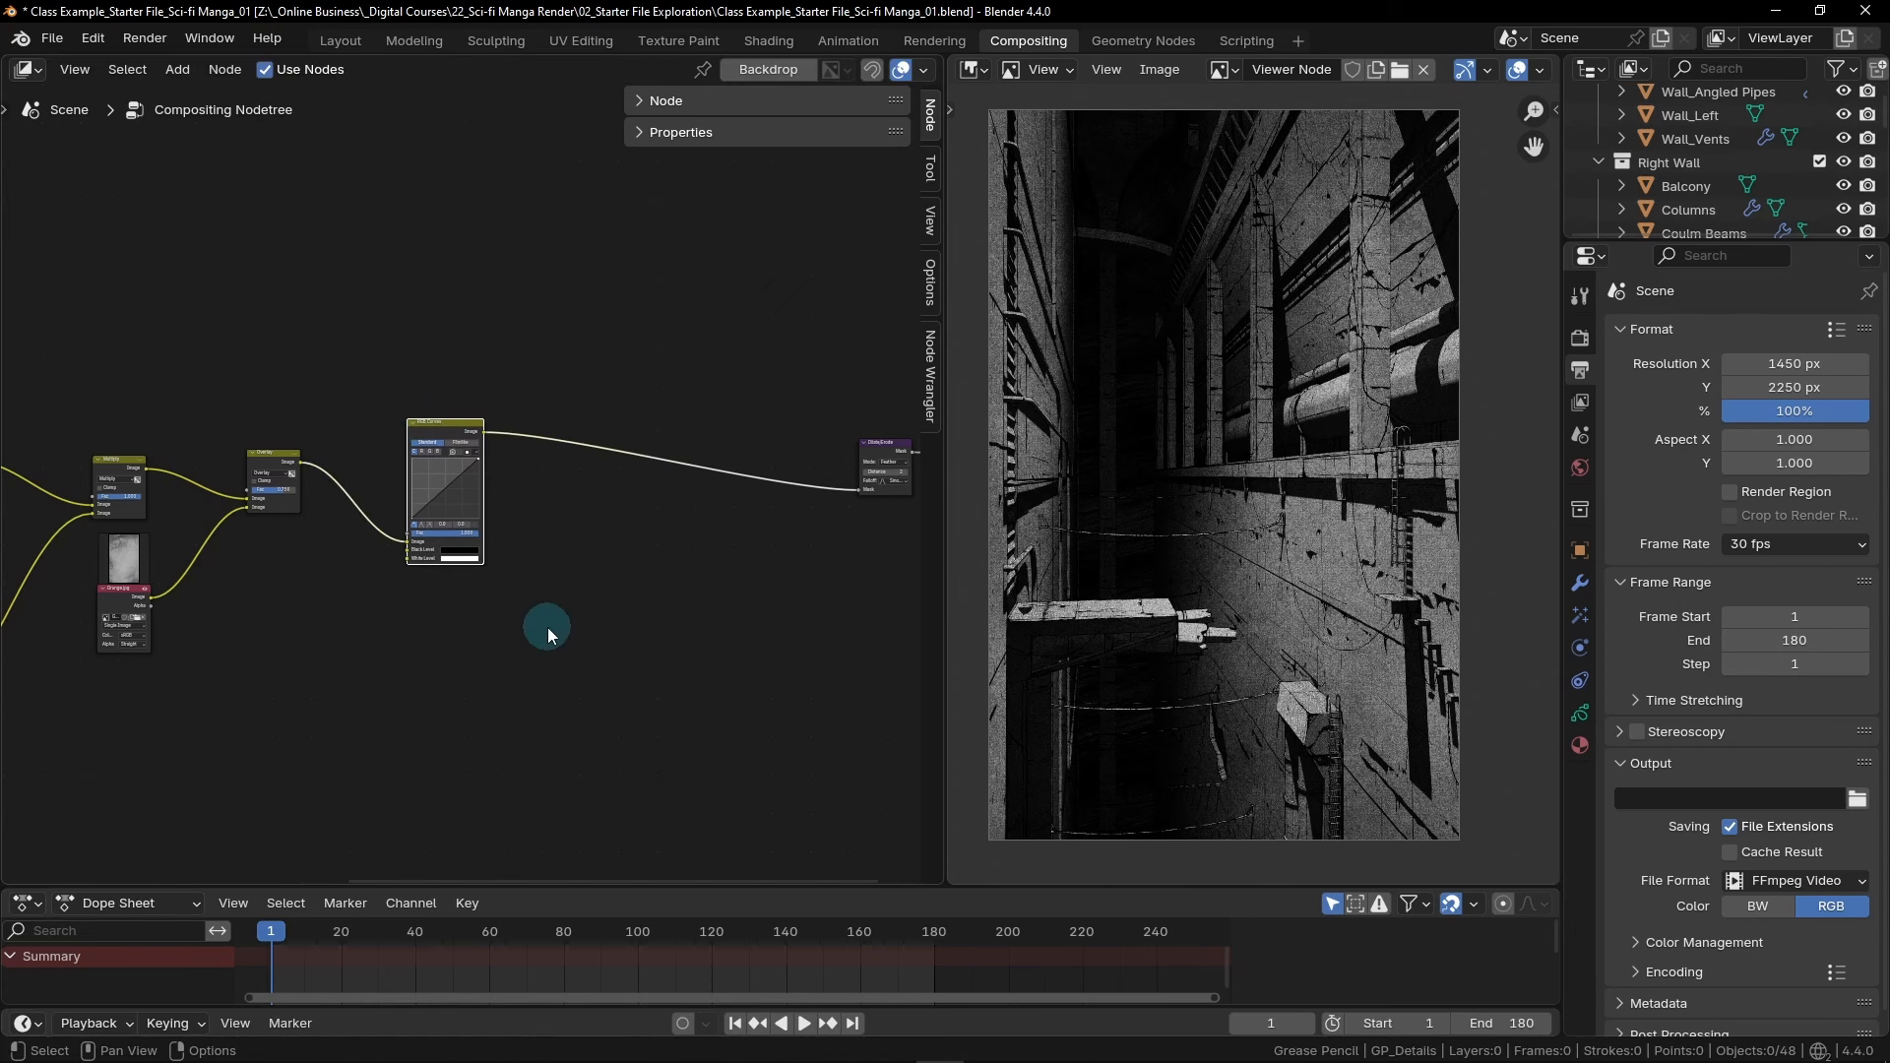
# Shape the RGB curve into an S with an upper and a lower control point, placing the lower one at about 0.3, 0.0
pyautogui.scroll(5, 362, 511)
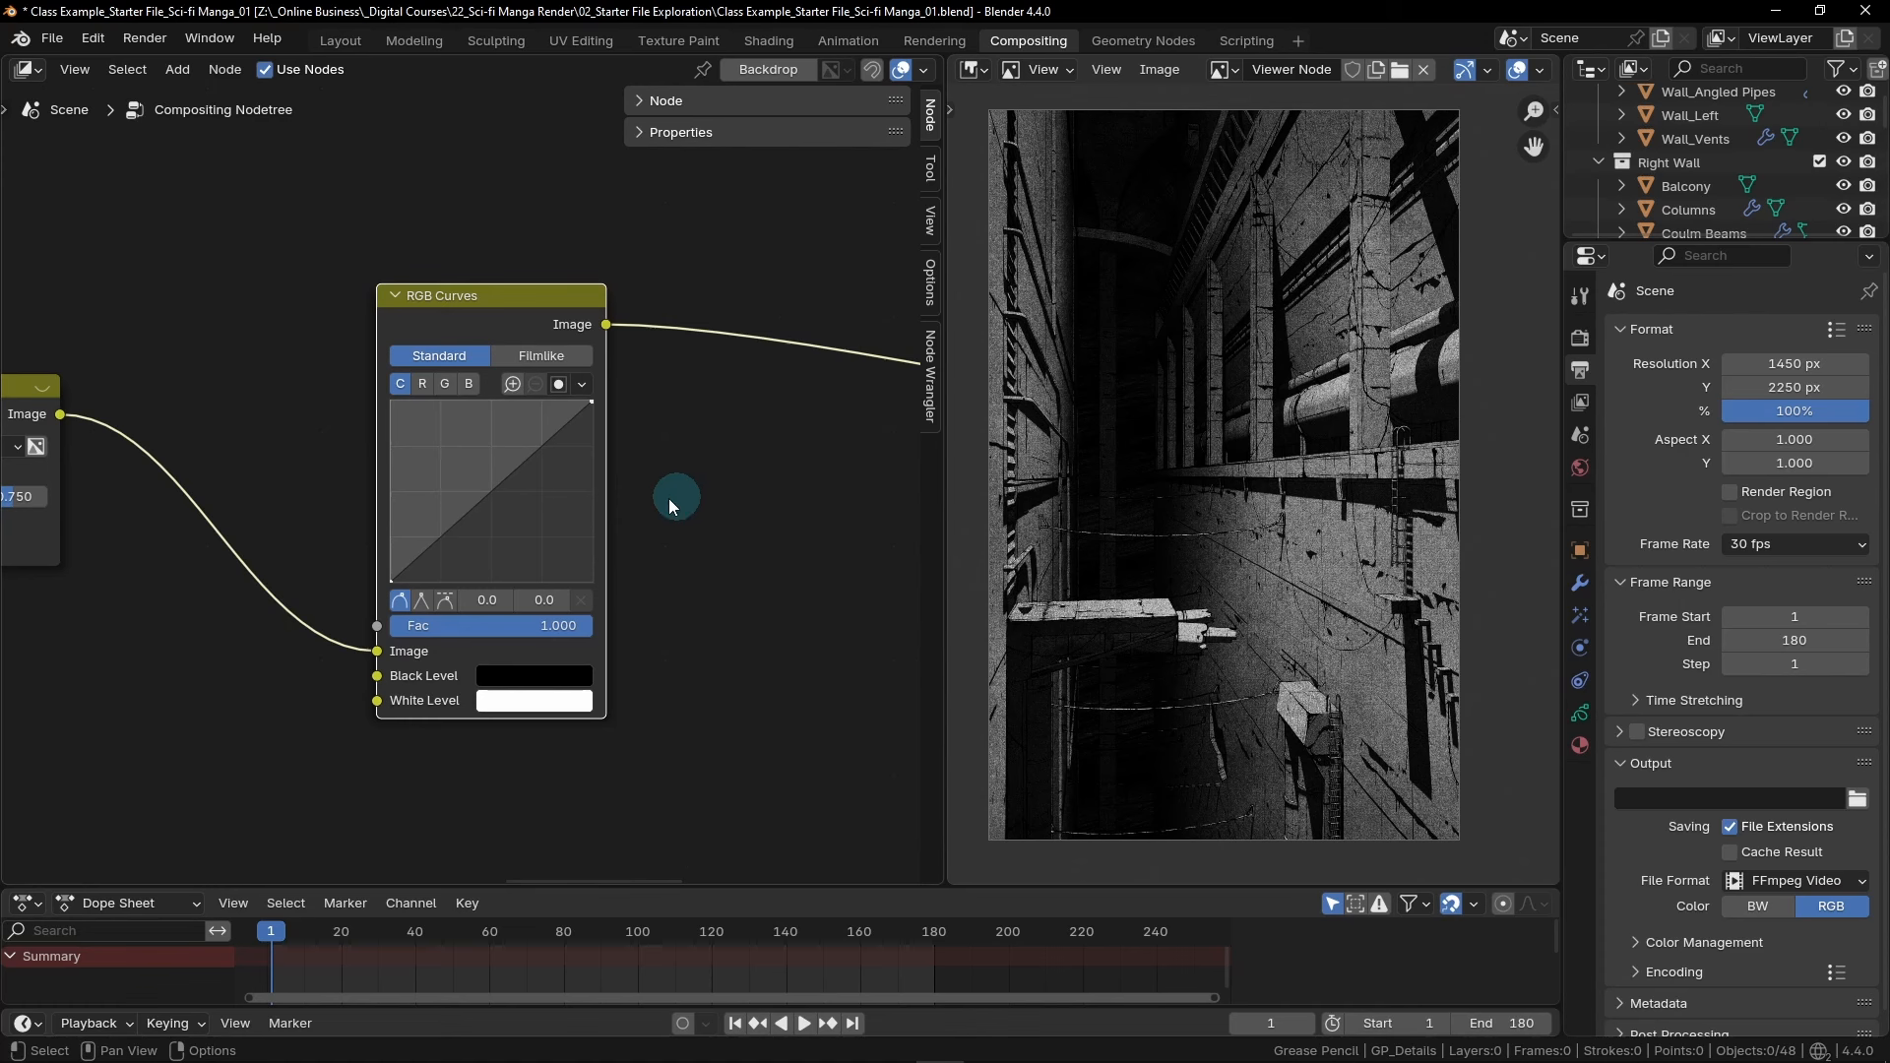
pyautogui.click(528, 456)
pyautogui.click(451, 520)
pyautogui.moveTo(453, 523); pyautogui.dragTo(501, 537)
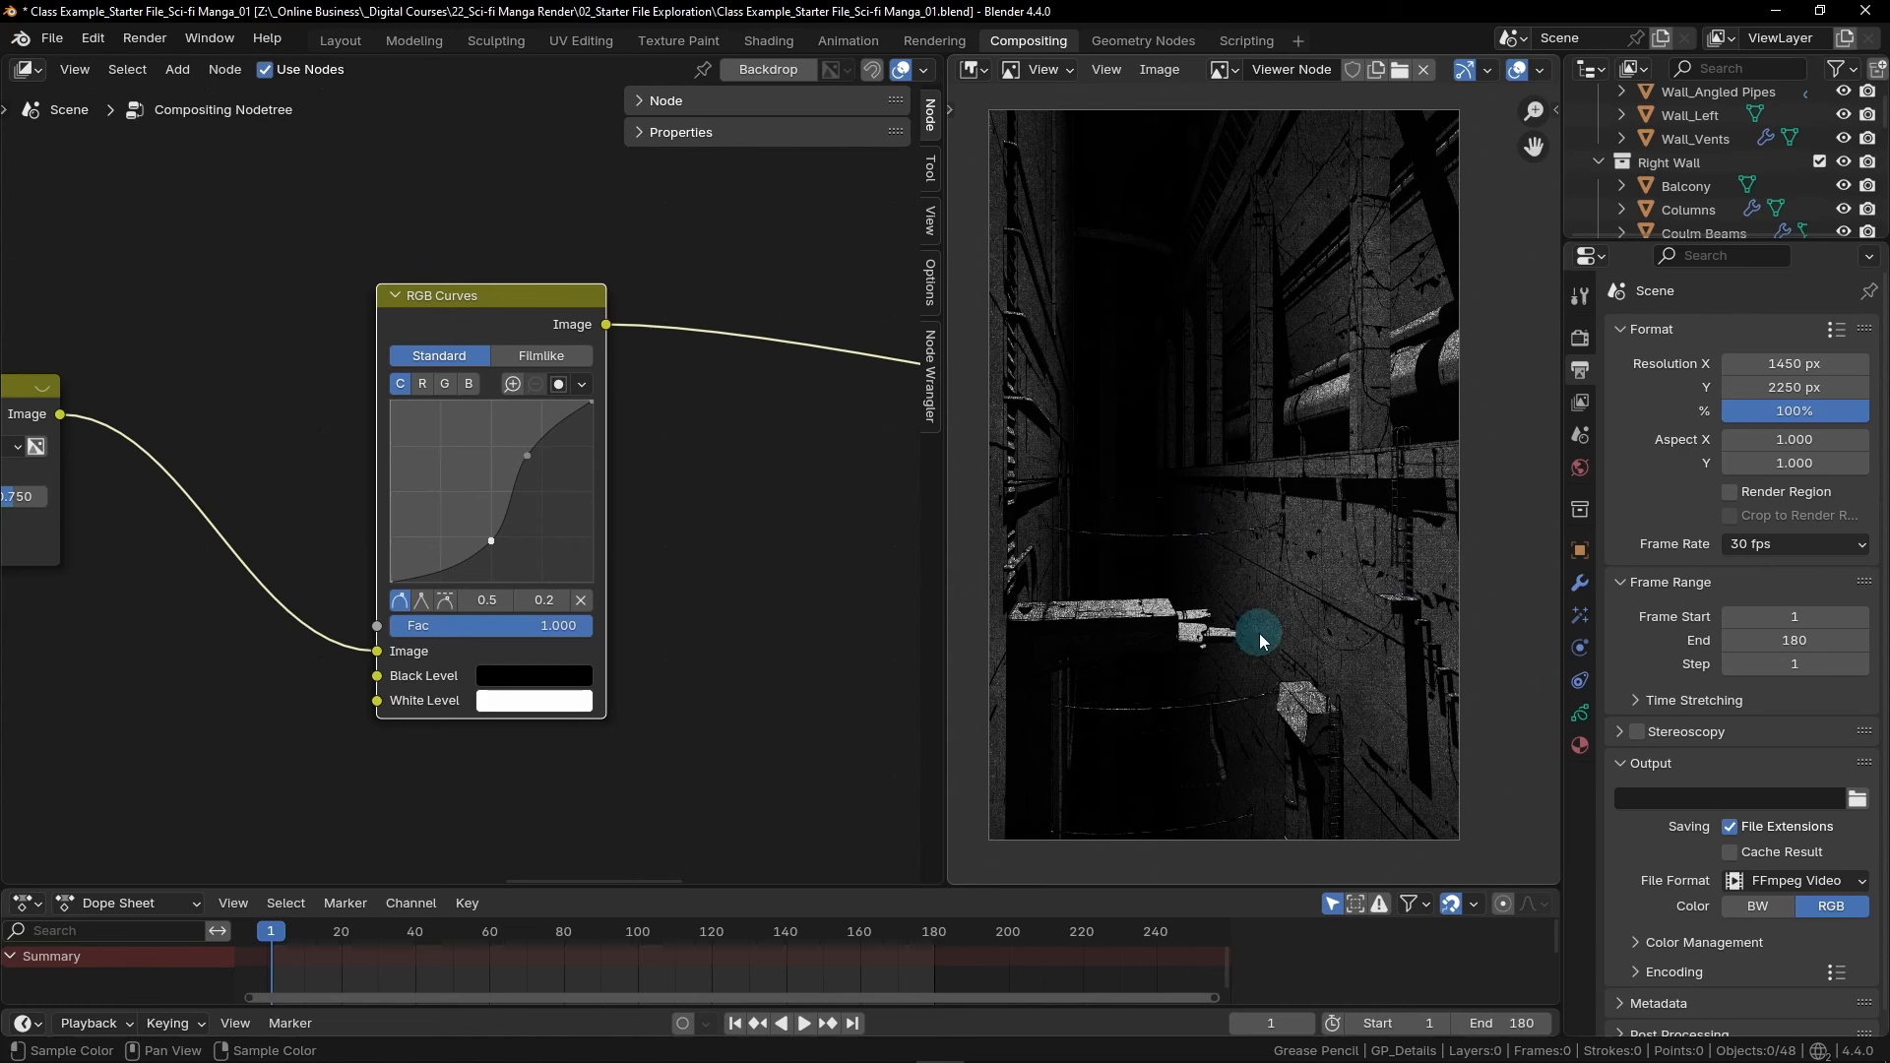
pyautogui.moveTo(490, 541)
pyautogui.mouseDown()
pyautogui.moveTo(422, 540)
pyautogui.moveTo(475, 538)
pyautogui.mouseUp()
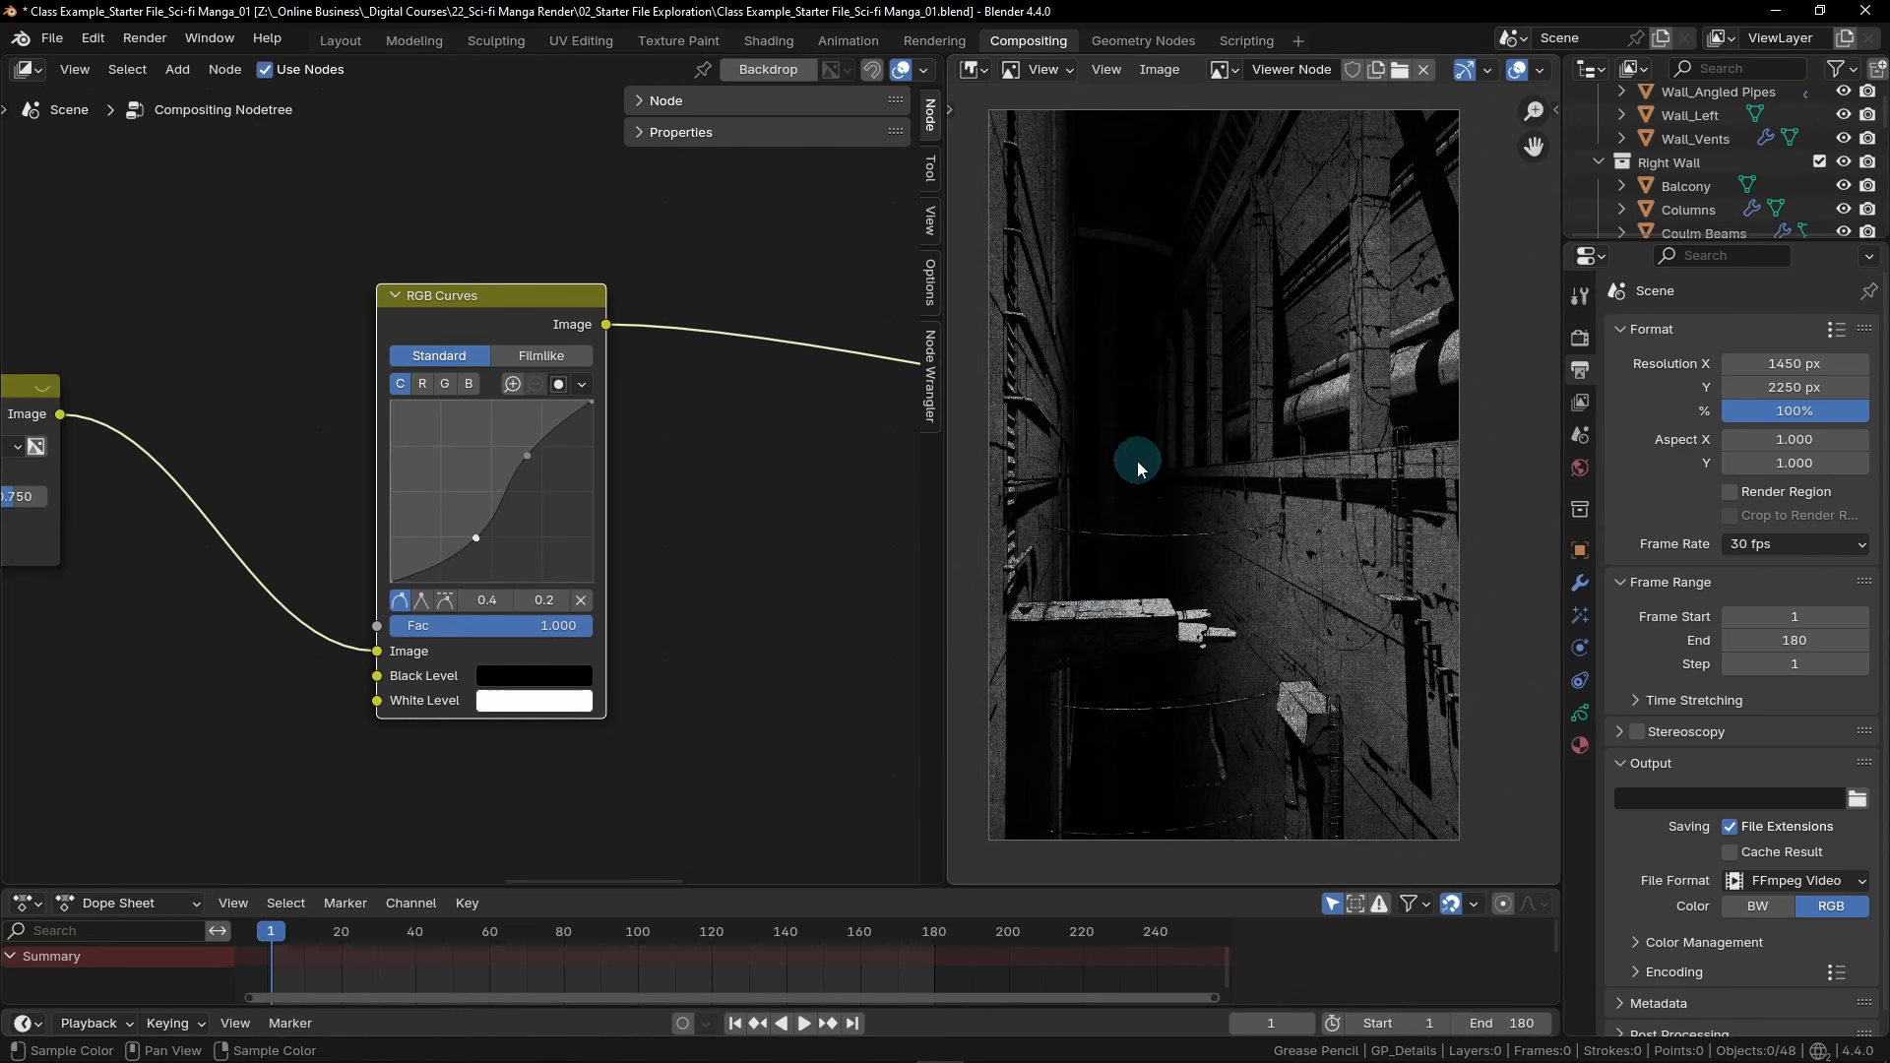
pyautogui.moveTo(475, 537); pyautogui.dragTo(451, 568)
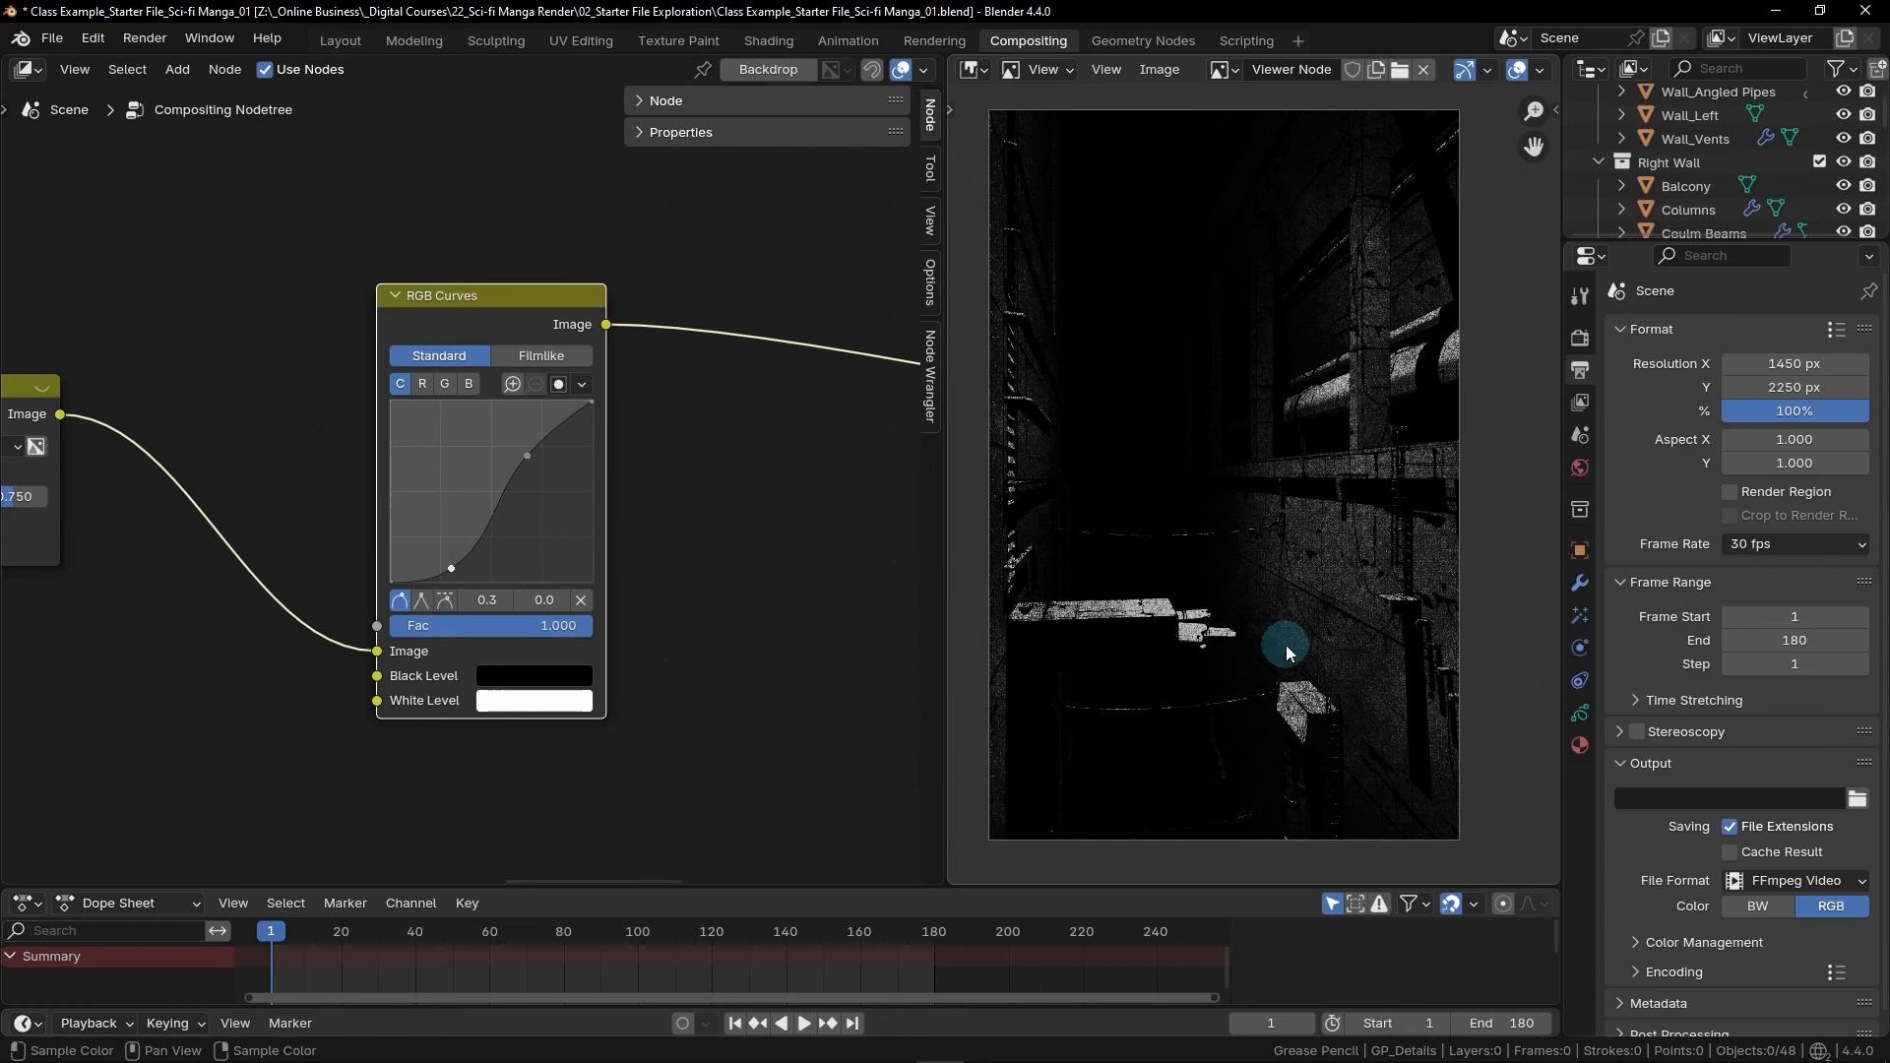
# Set the lower RGB curve control point to X 0.175 and Y about 0.1
pyautogui.moveTo(450, 572)
pyautogui.mouseDown()
pyautogui.moveTo(458, 549)
pyautogui.moveTo(476, 556)
pyautogui.mouseUp()
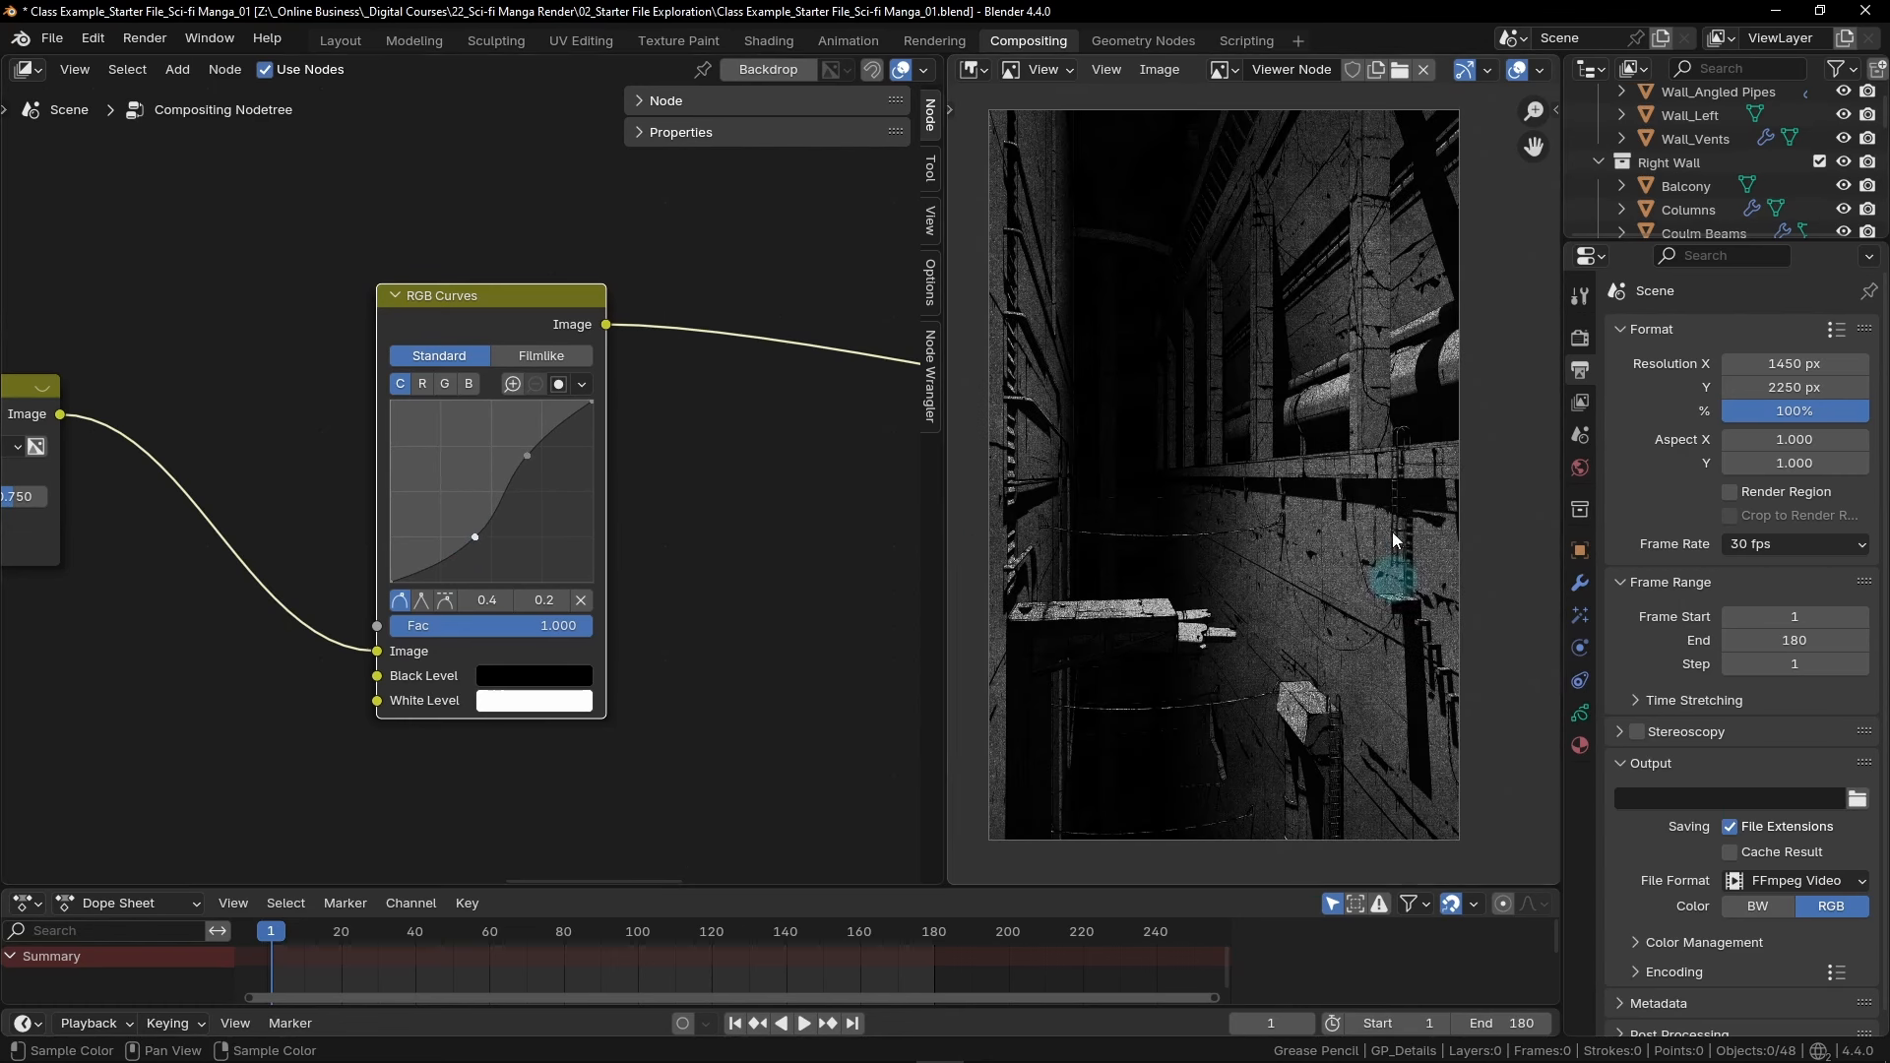
pyautogui.moveTo(475, 536); pyautogui.dragTo(439, 517)
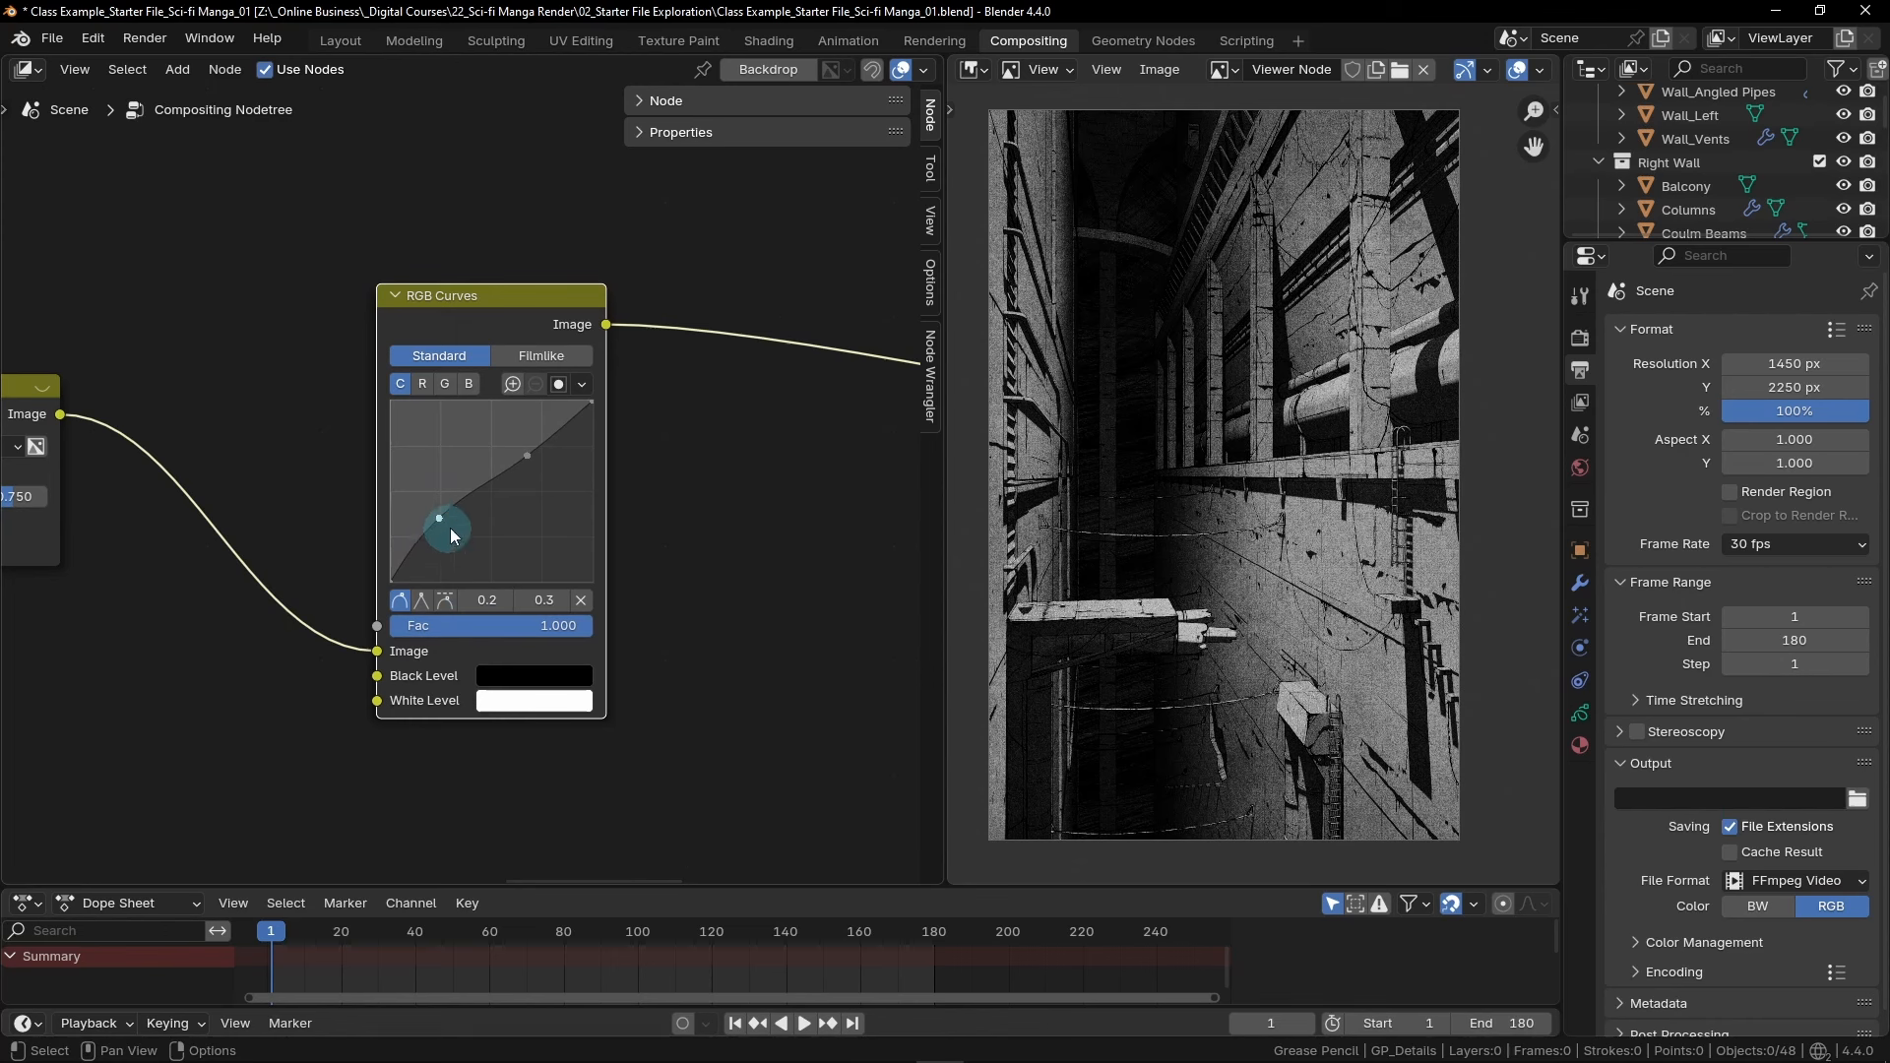
pyautogui.click(486, 605)
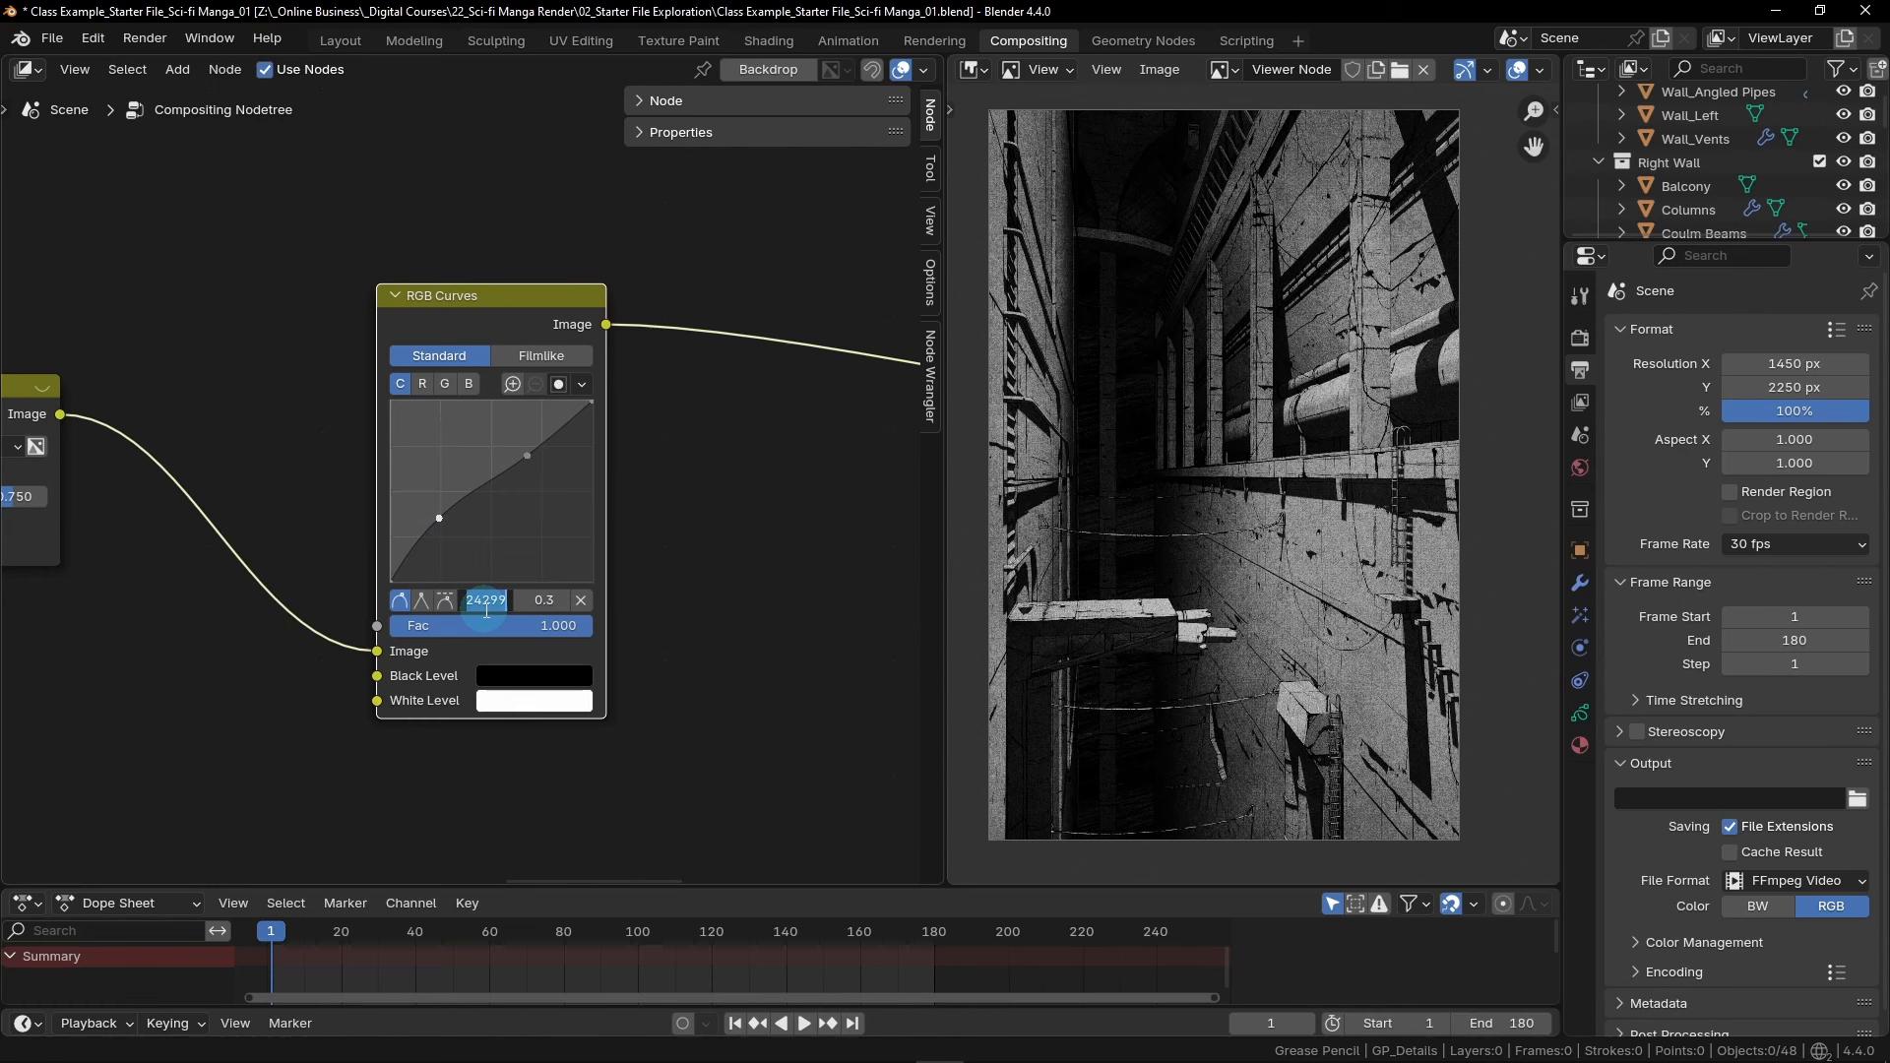
pyautogui.press('BackSpace')
pyautogui.write('.175')
pyautogui.press('Return')
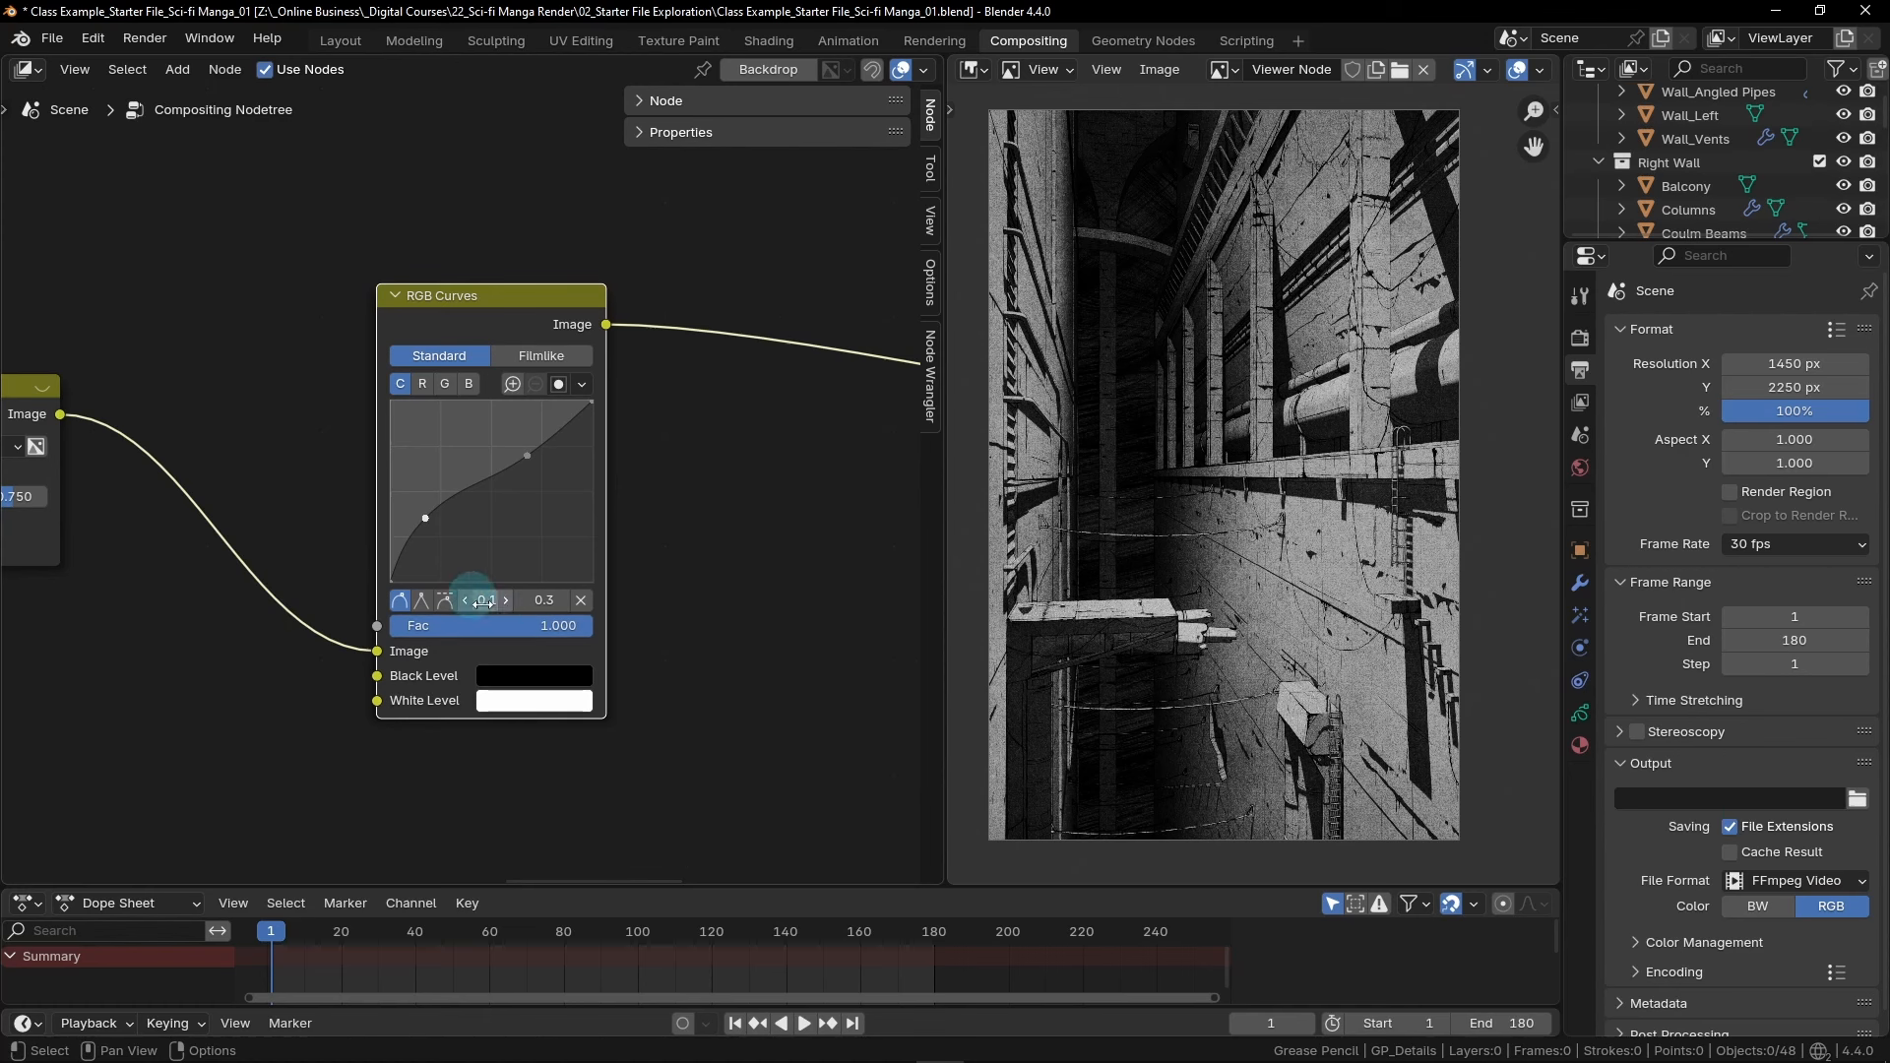
pyautogui.click(548, 601)
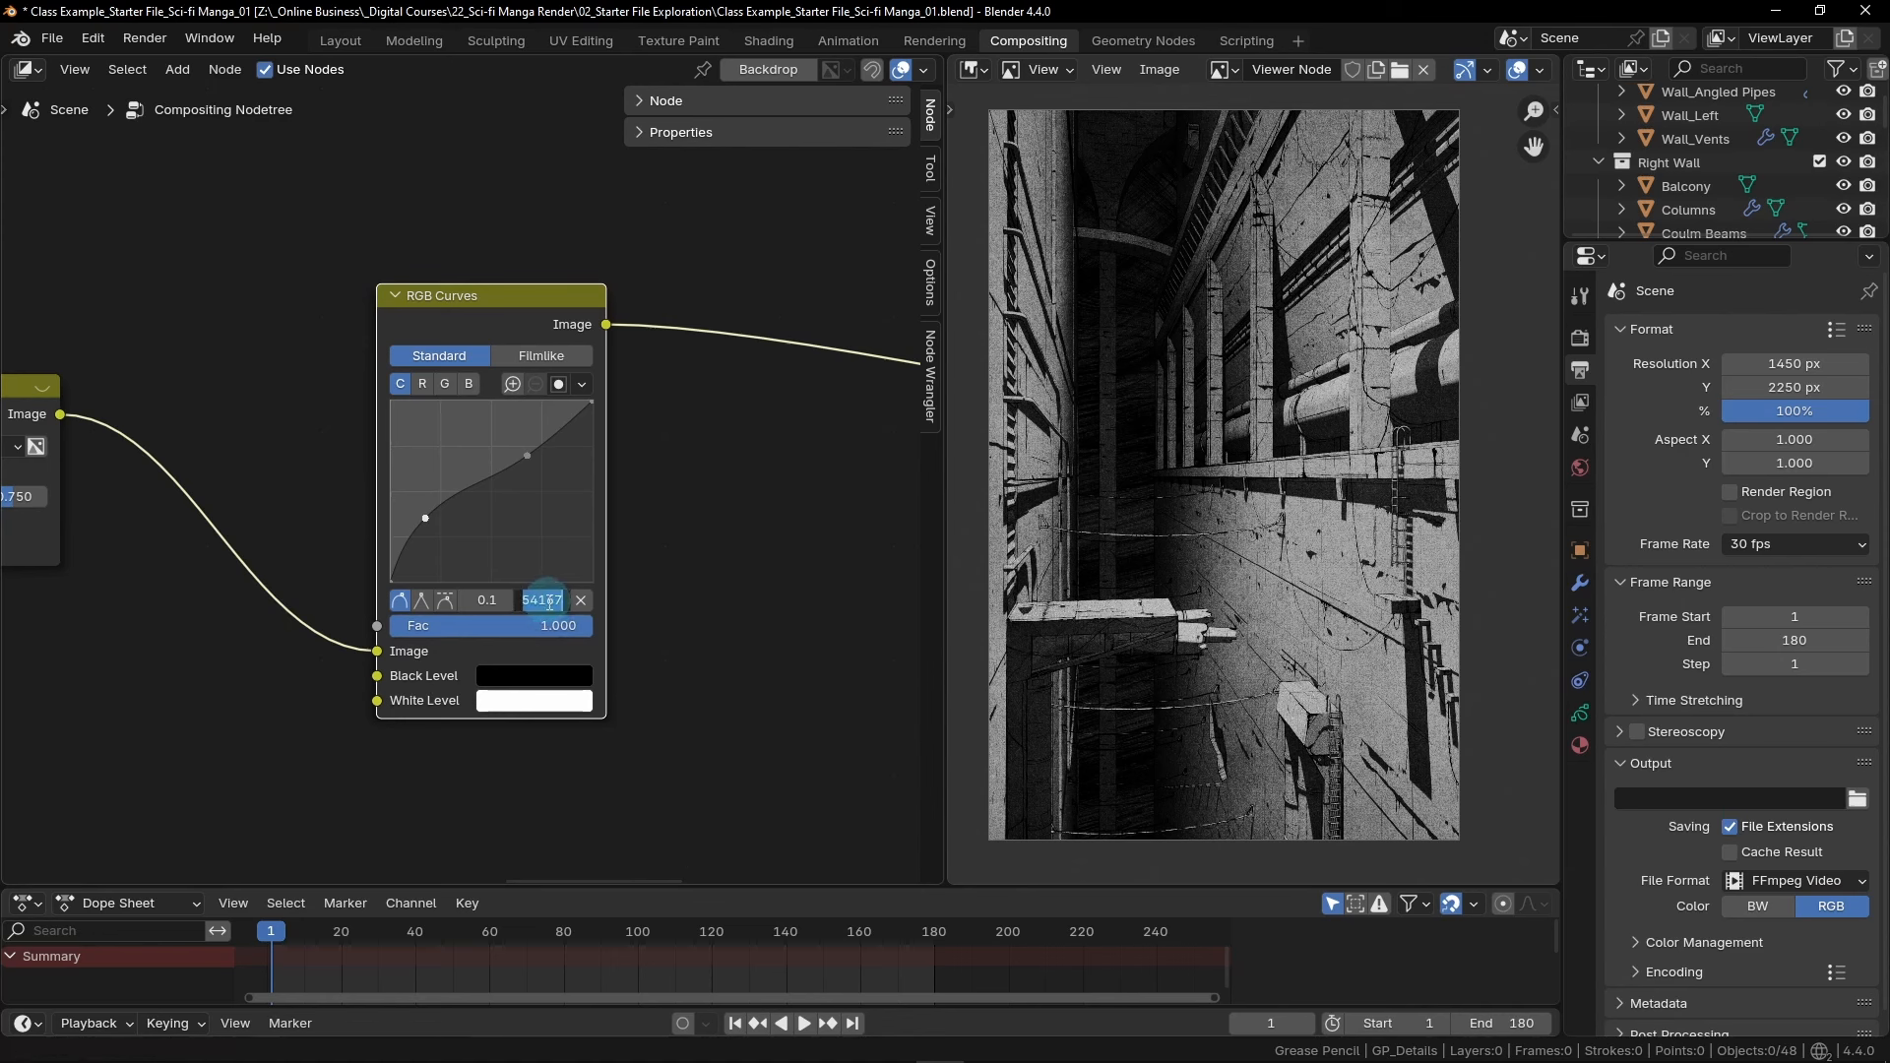
pyautogui.press('BackSpace')
pyautogui.press('Return')
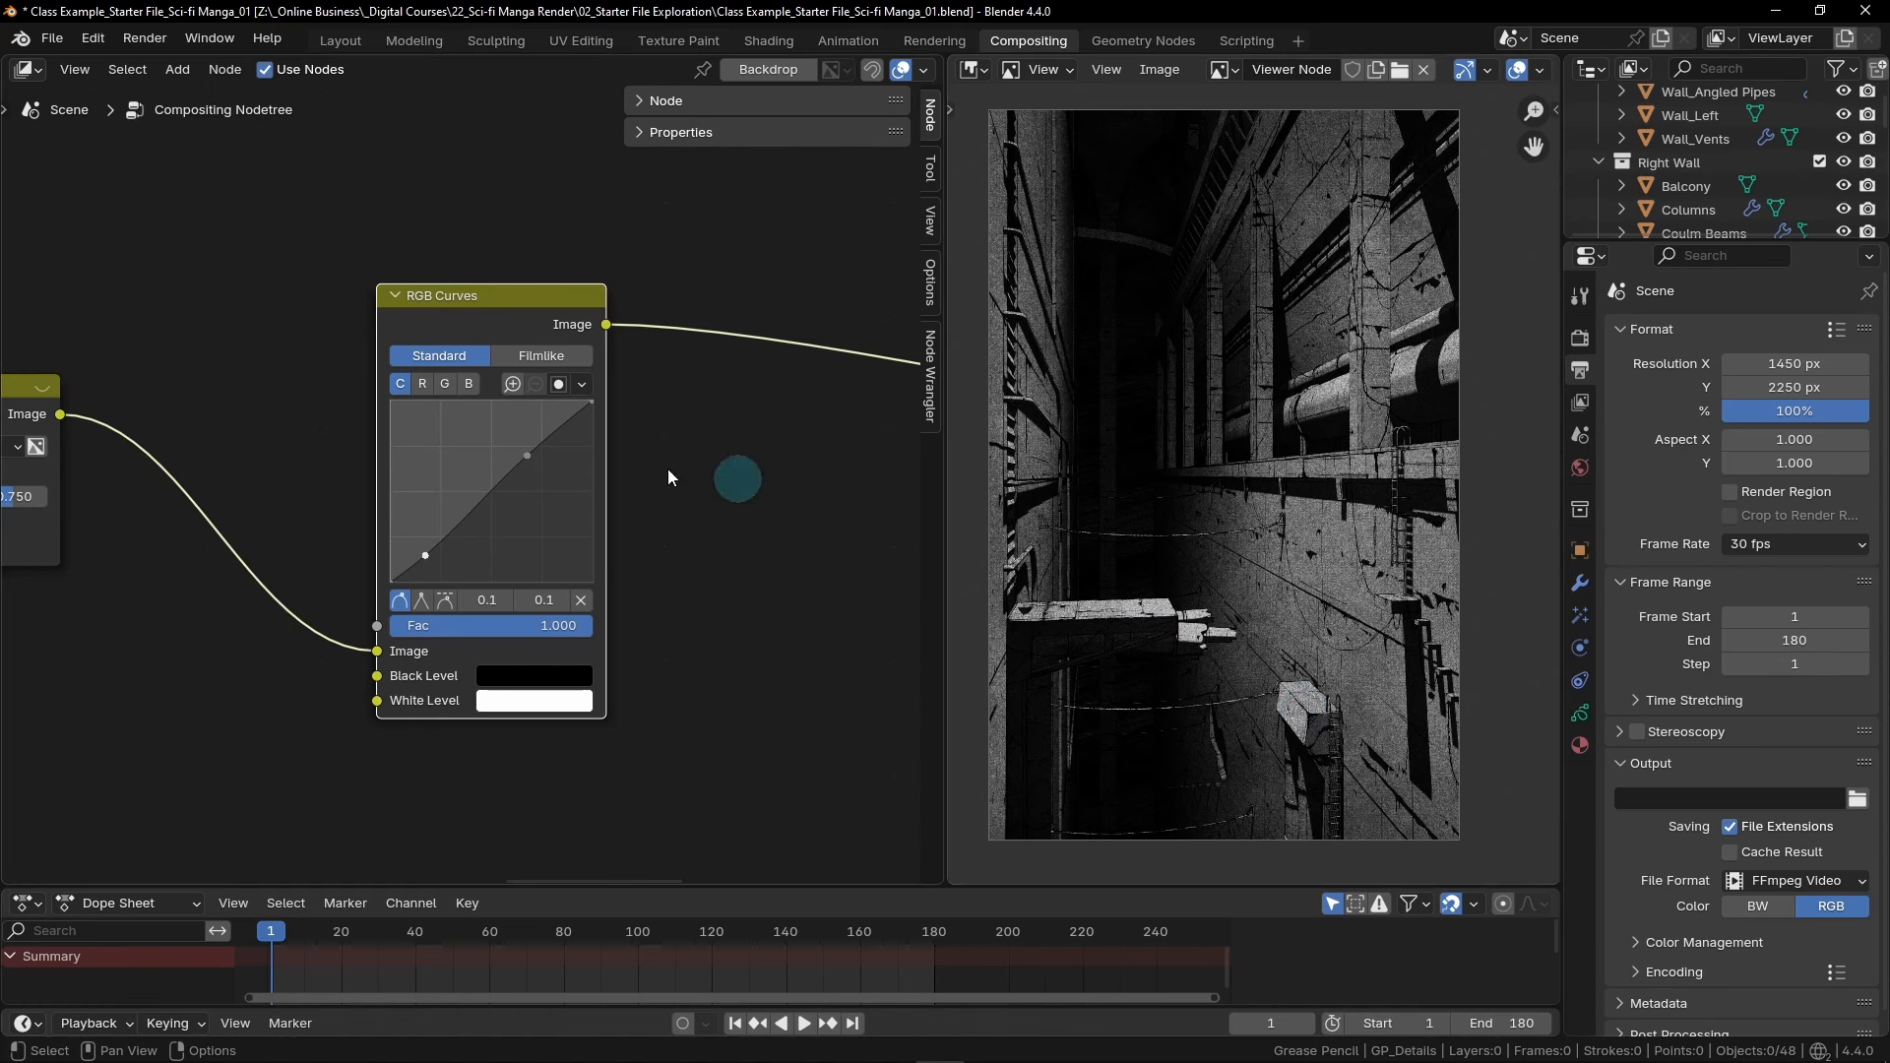
# Set the upper RGB curve control point to X 0.7 and Y 0.8
pyautogui.moveTo(527, 454); pyautogui.dragTo(490, 423)
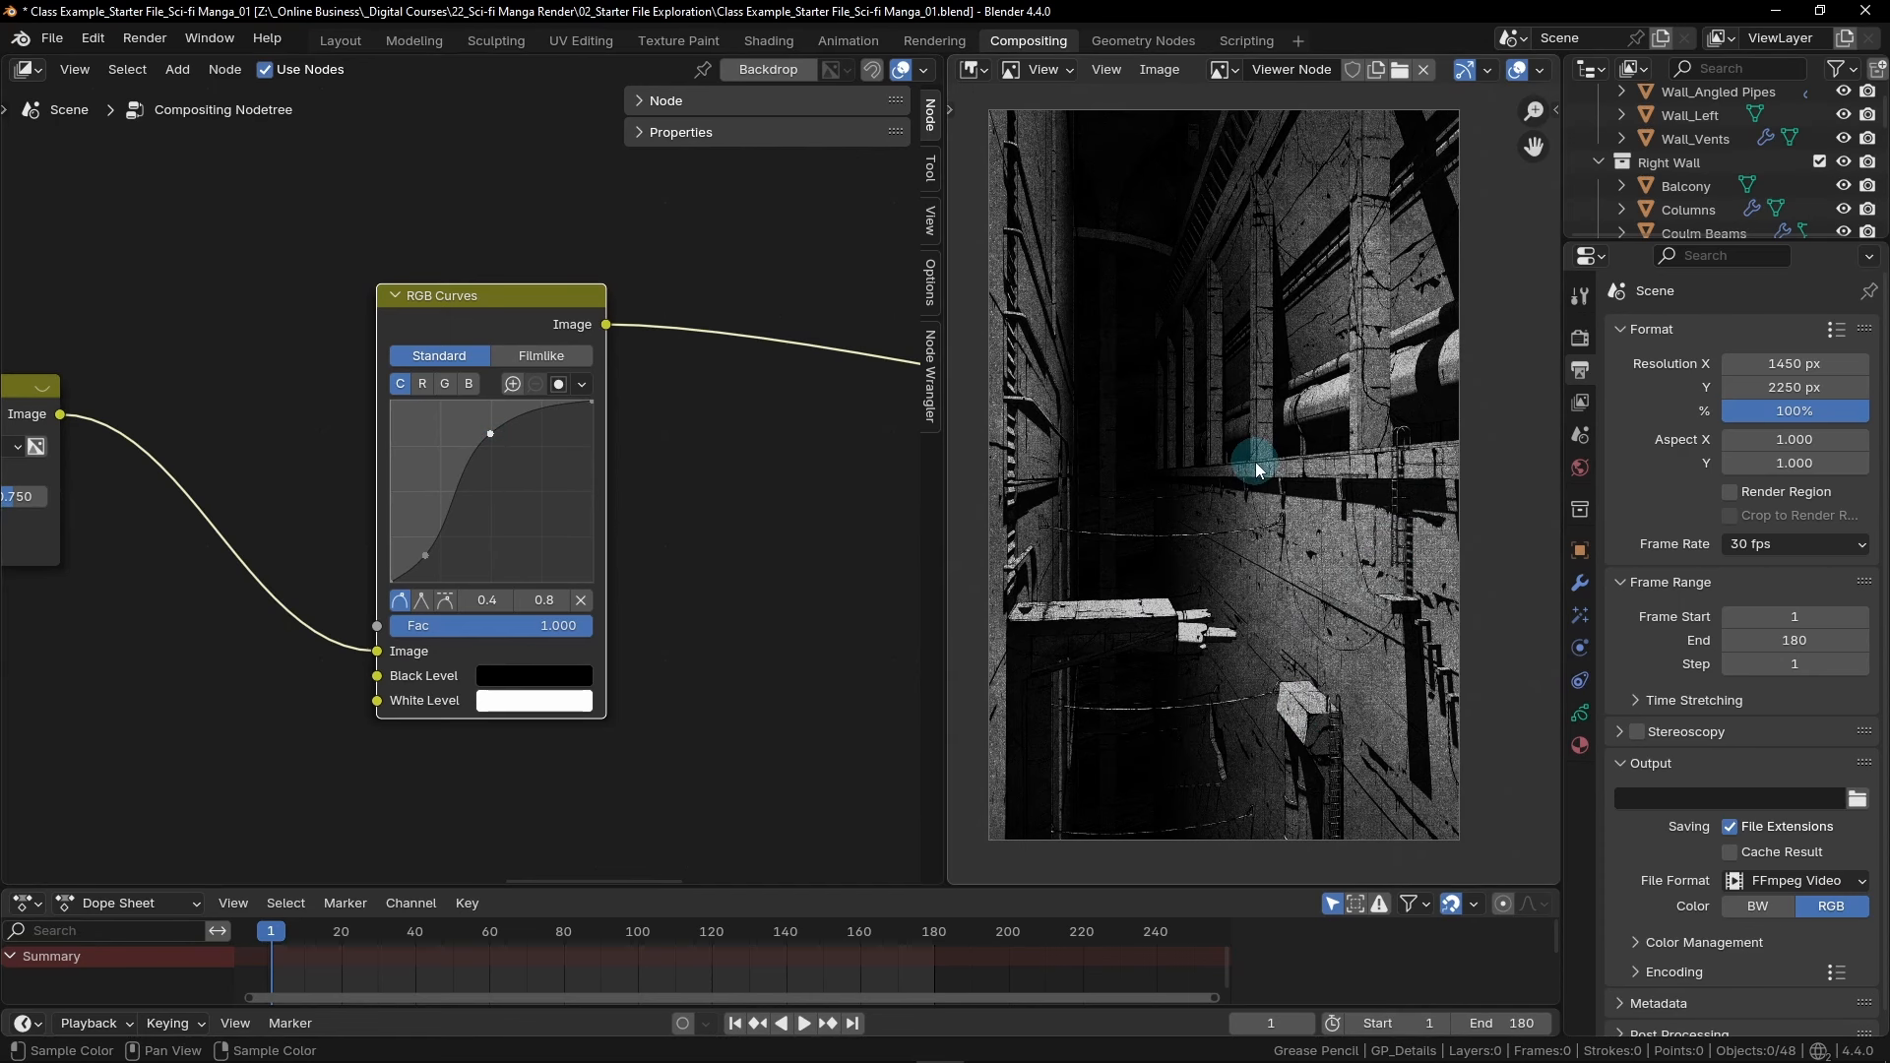
pyautogui.moveTo(490, 433)
pyautogui.mouseDown()
pyautogui.moveTo(567, 443)
pyautogui.moveTo(573, 522)
pyautogui.moveTo(505, 433)
pyautogui.mouseUp()
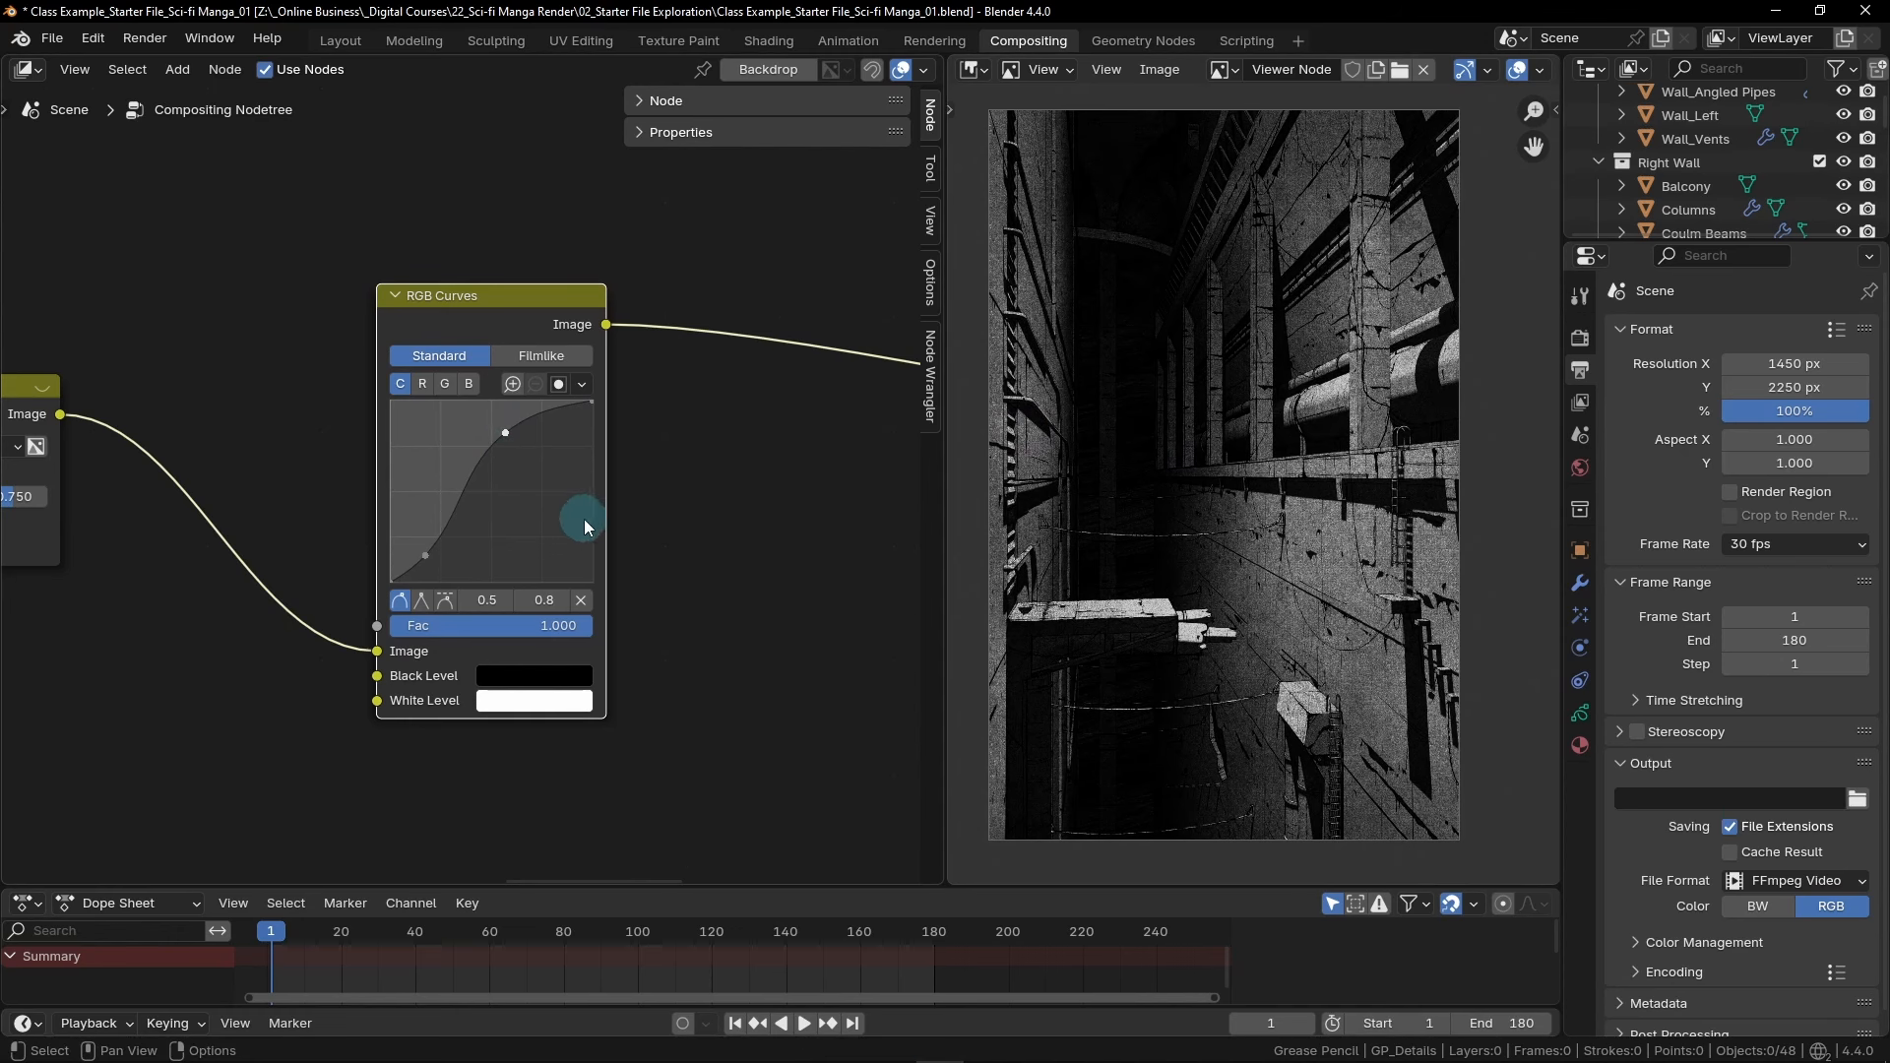
pyautogui.moveTo(506, 434); pyautogui.dragTo(523, 435)
pyautogui.click(485, 601)
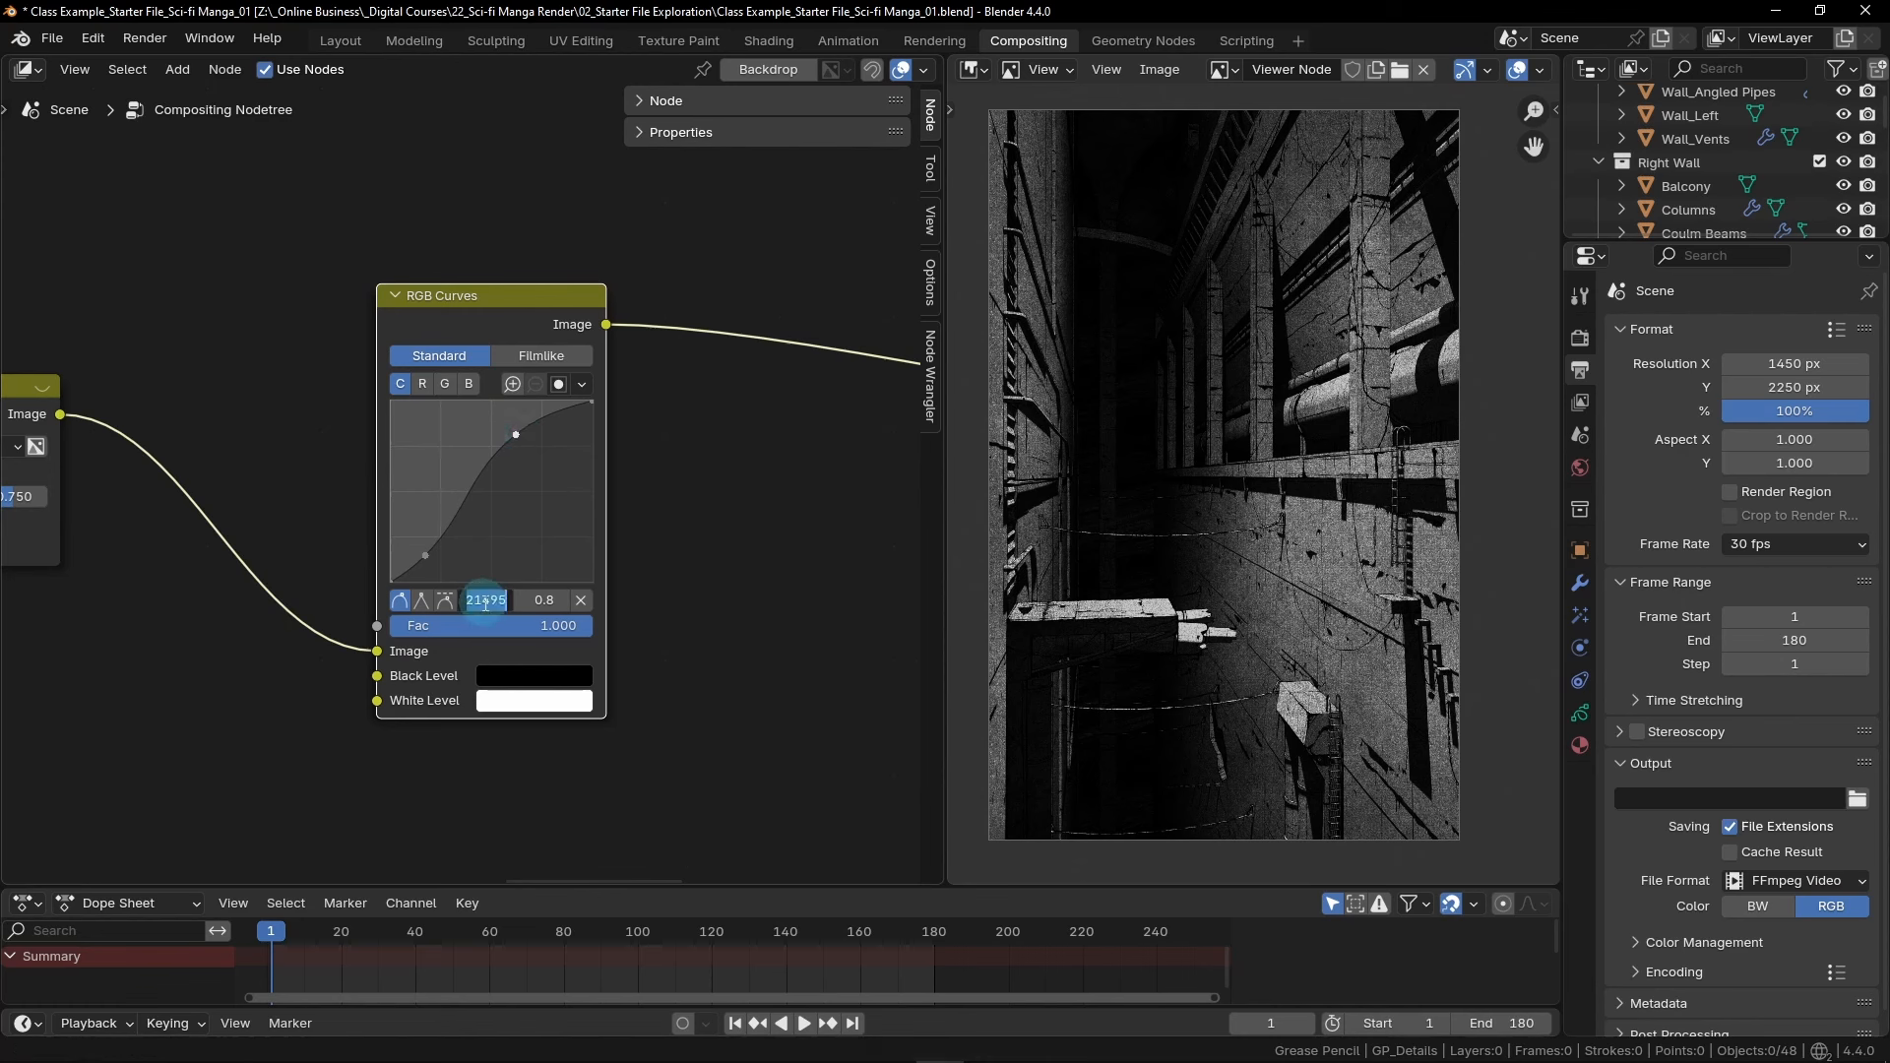
pyautogui.write('0.7')
pyautogui.press('Return')
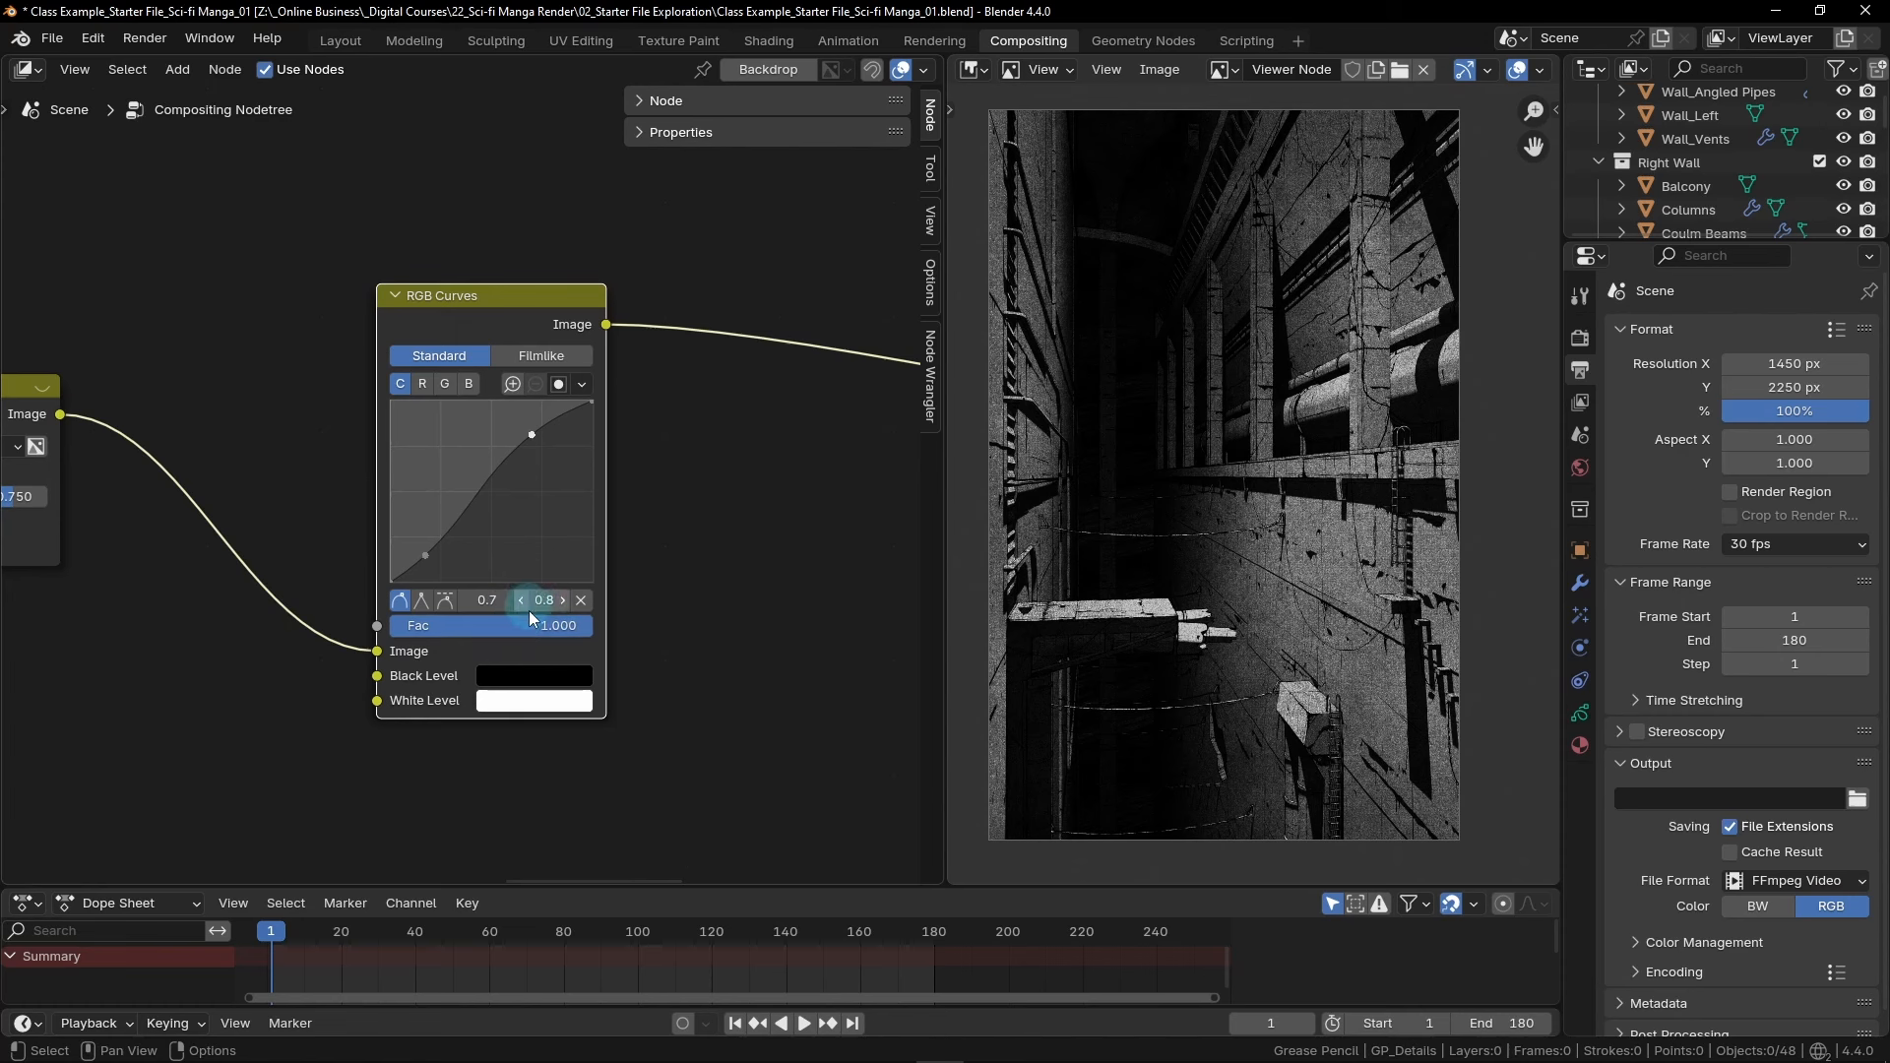
pyautogui.click(539, 602)
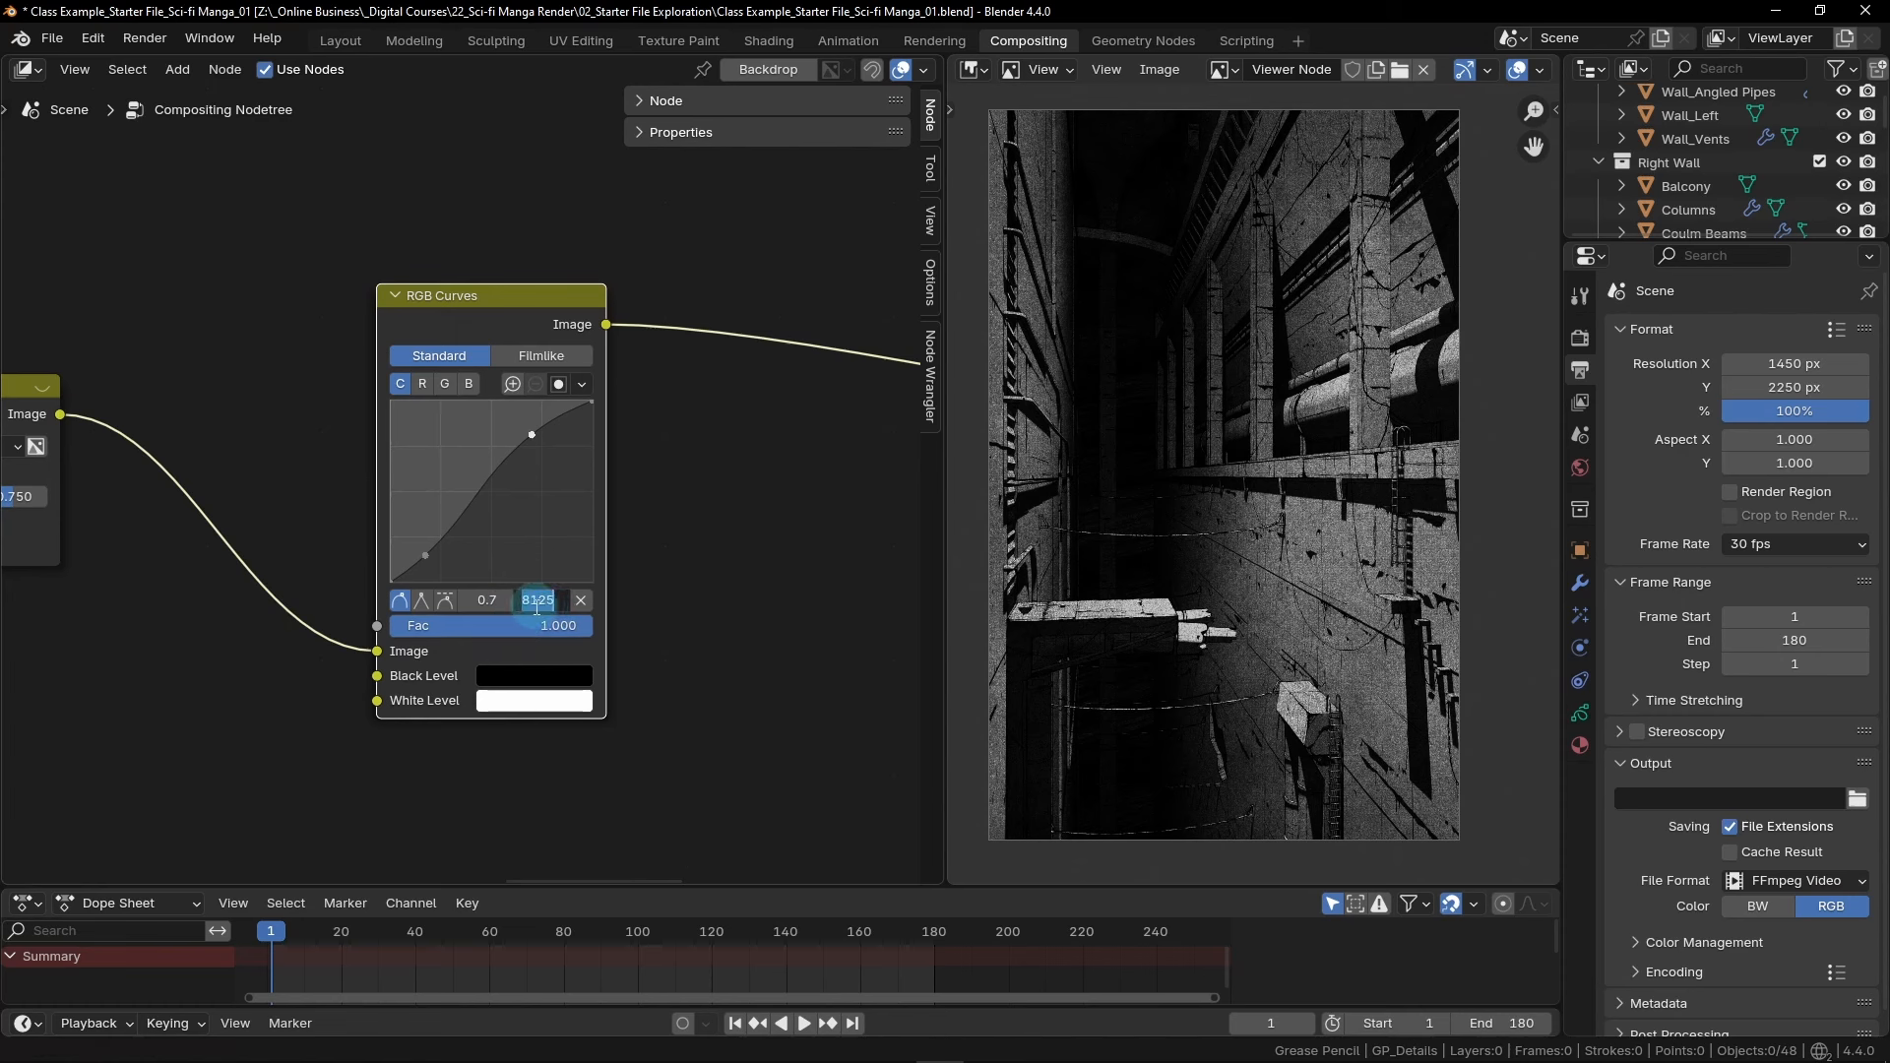
pyautogui.write('0.8')
pyautogui.press('Return')
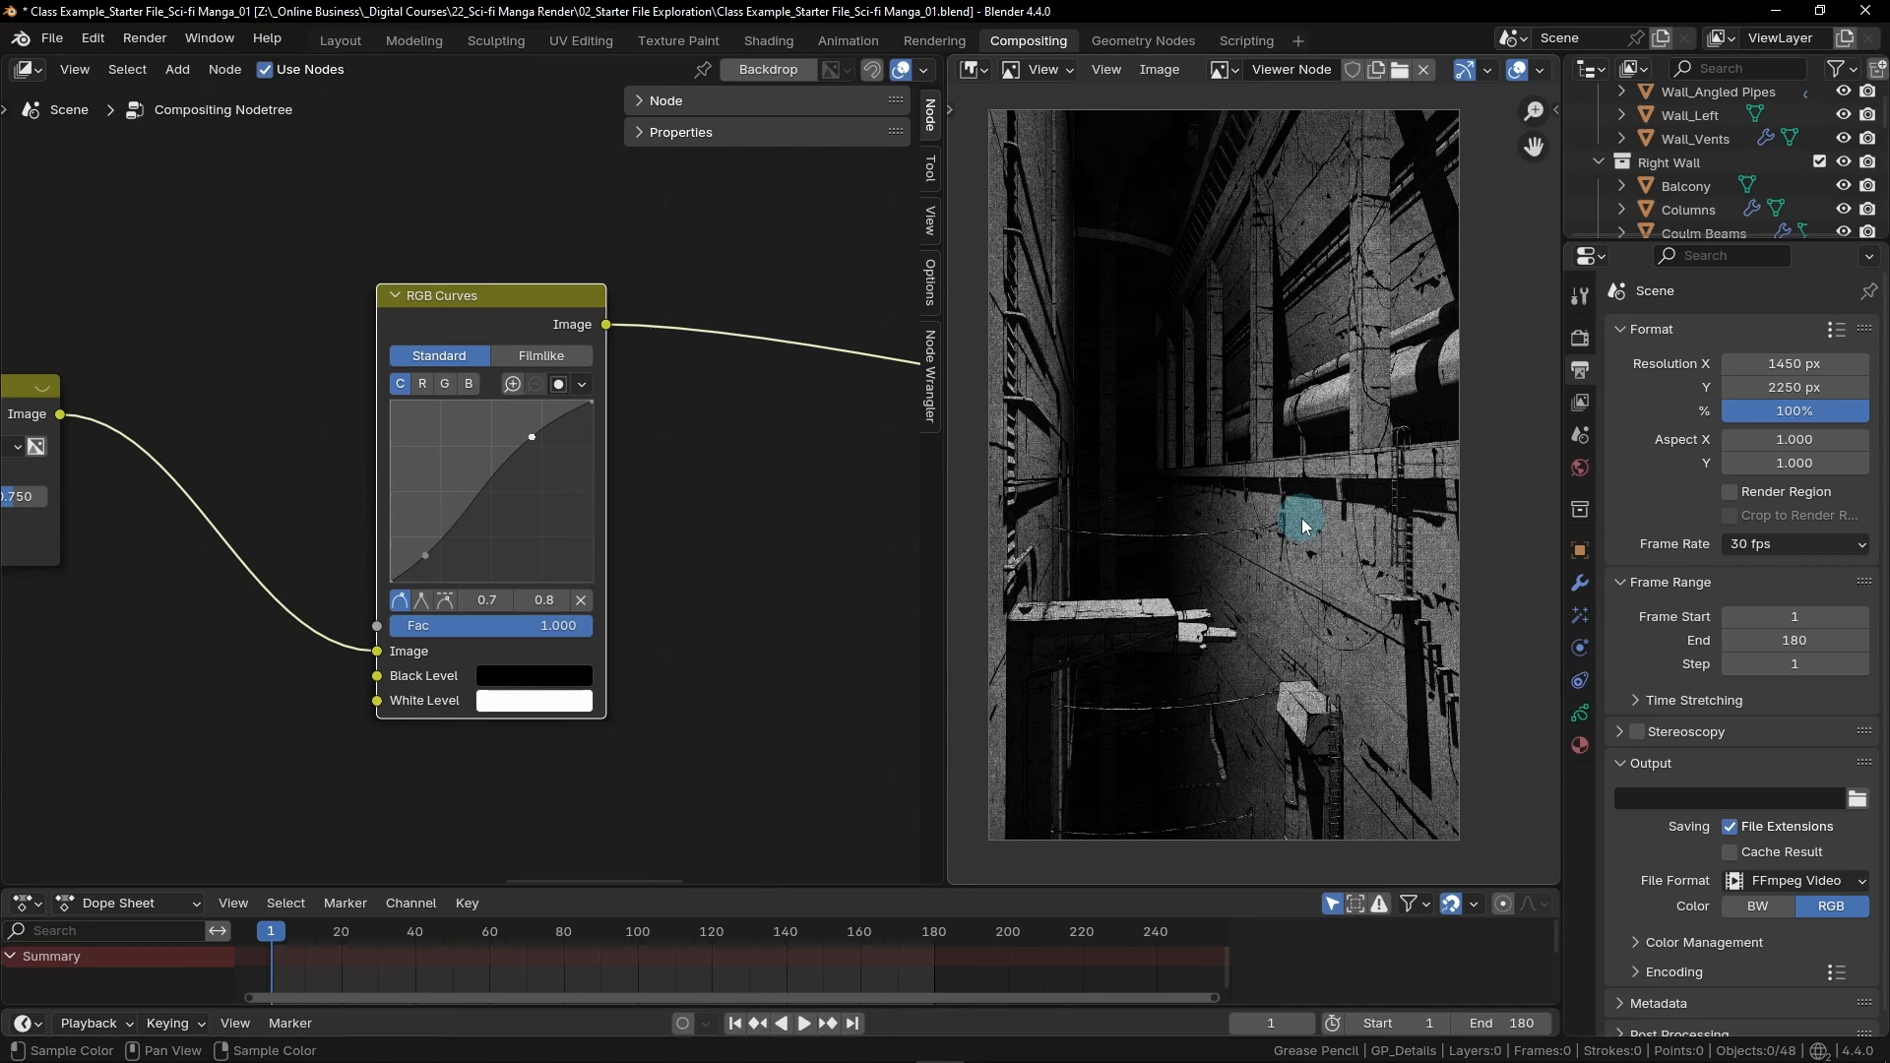
# Move the Dilate/Erode node close to the RGB Curves node, freeing space before the Composite and Viewer nodes
pyautogui.scroll(-6, 656, 565)
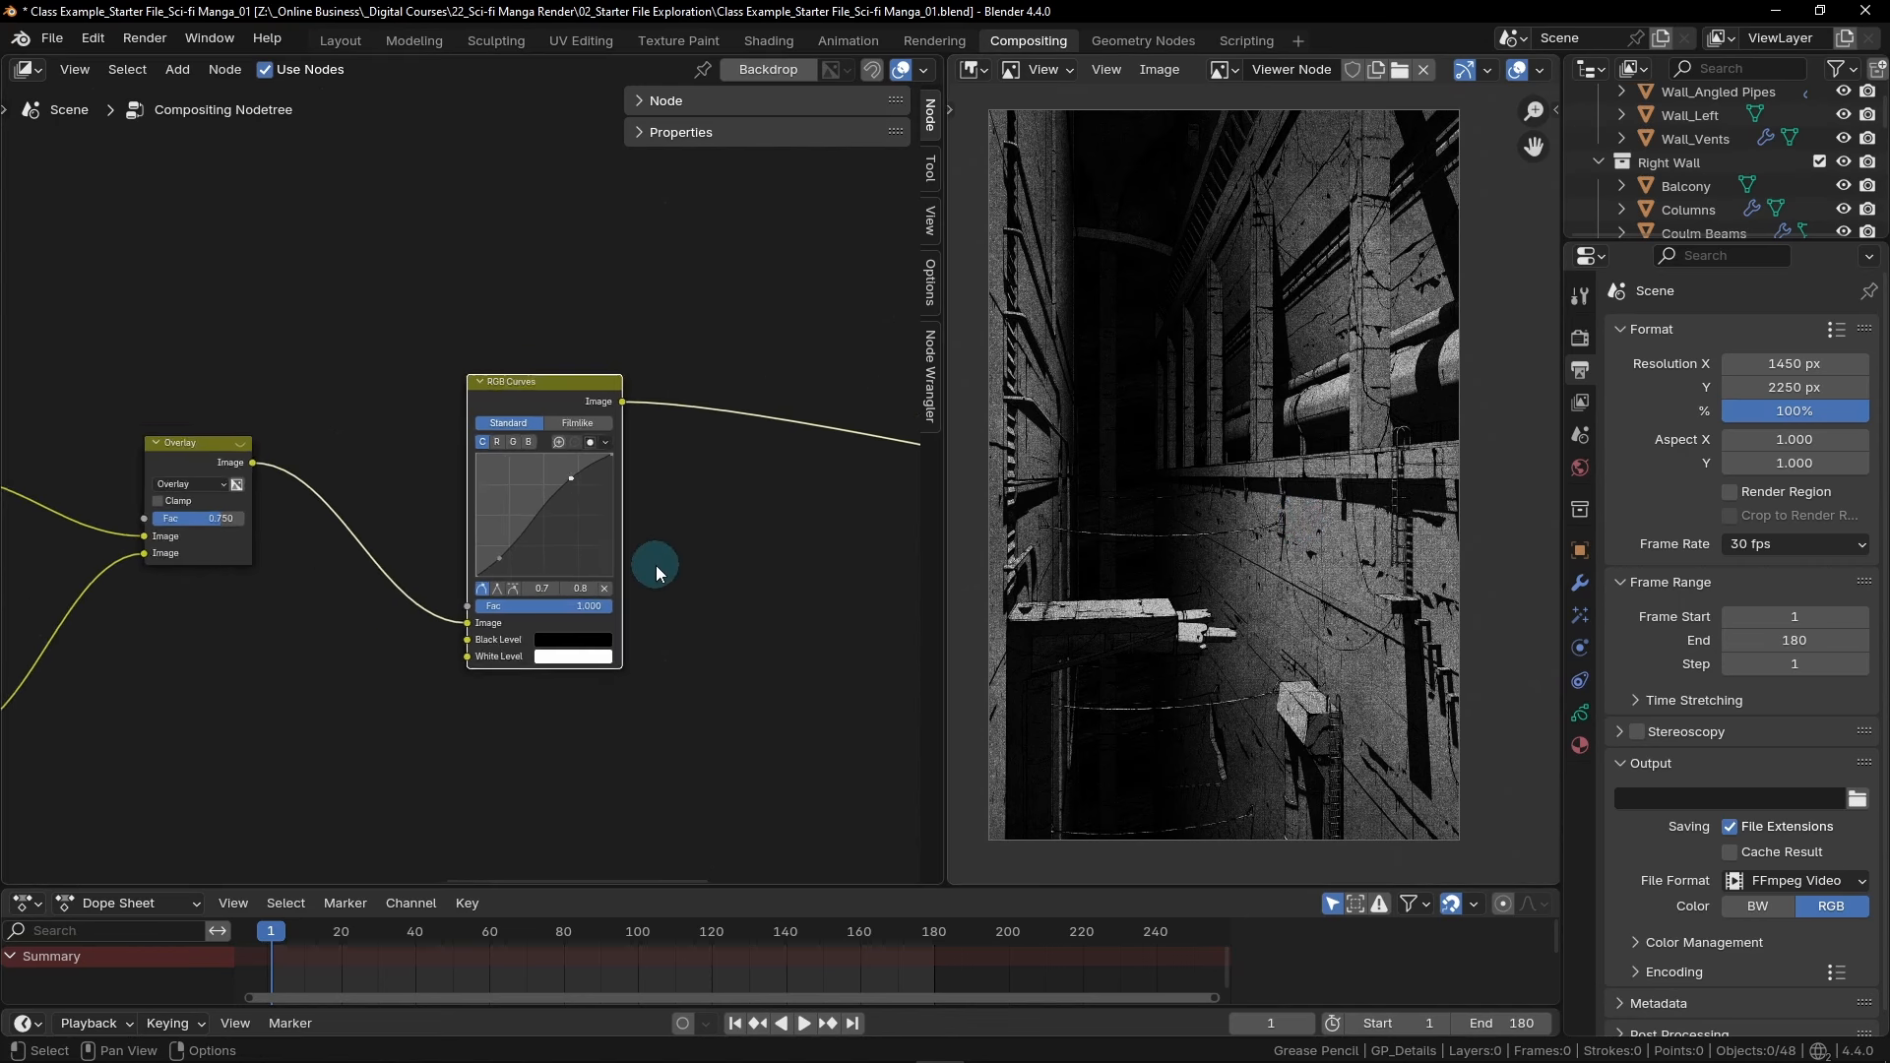
pyautogui.moveTo(657, 561); pyautogui.dragTo(609, 676, button='middle')
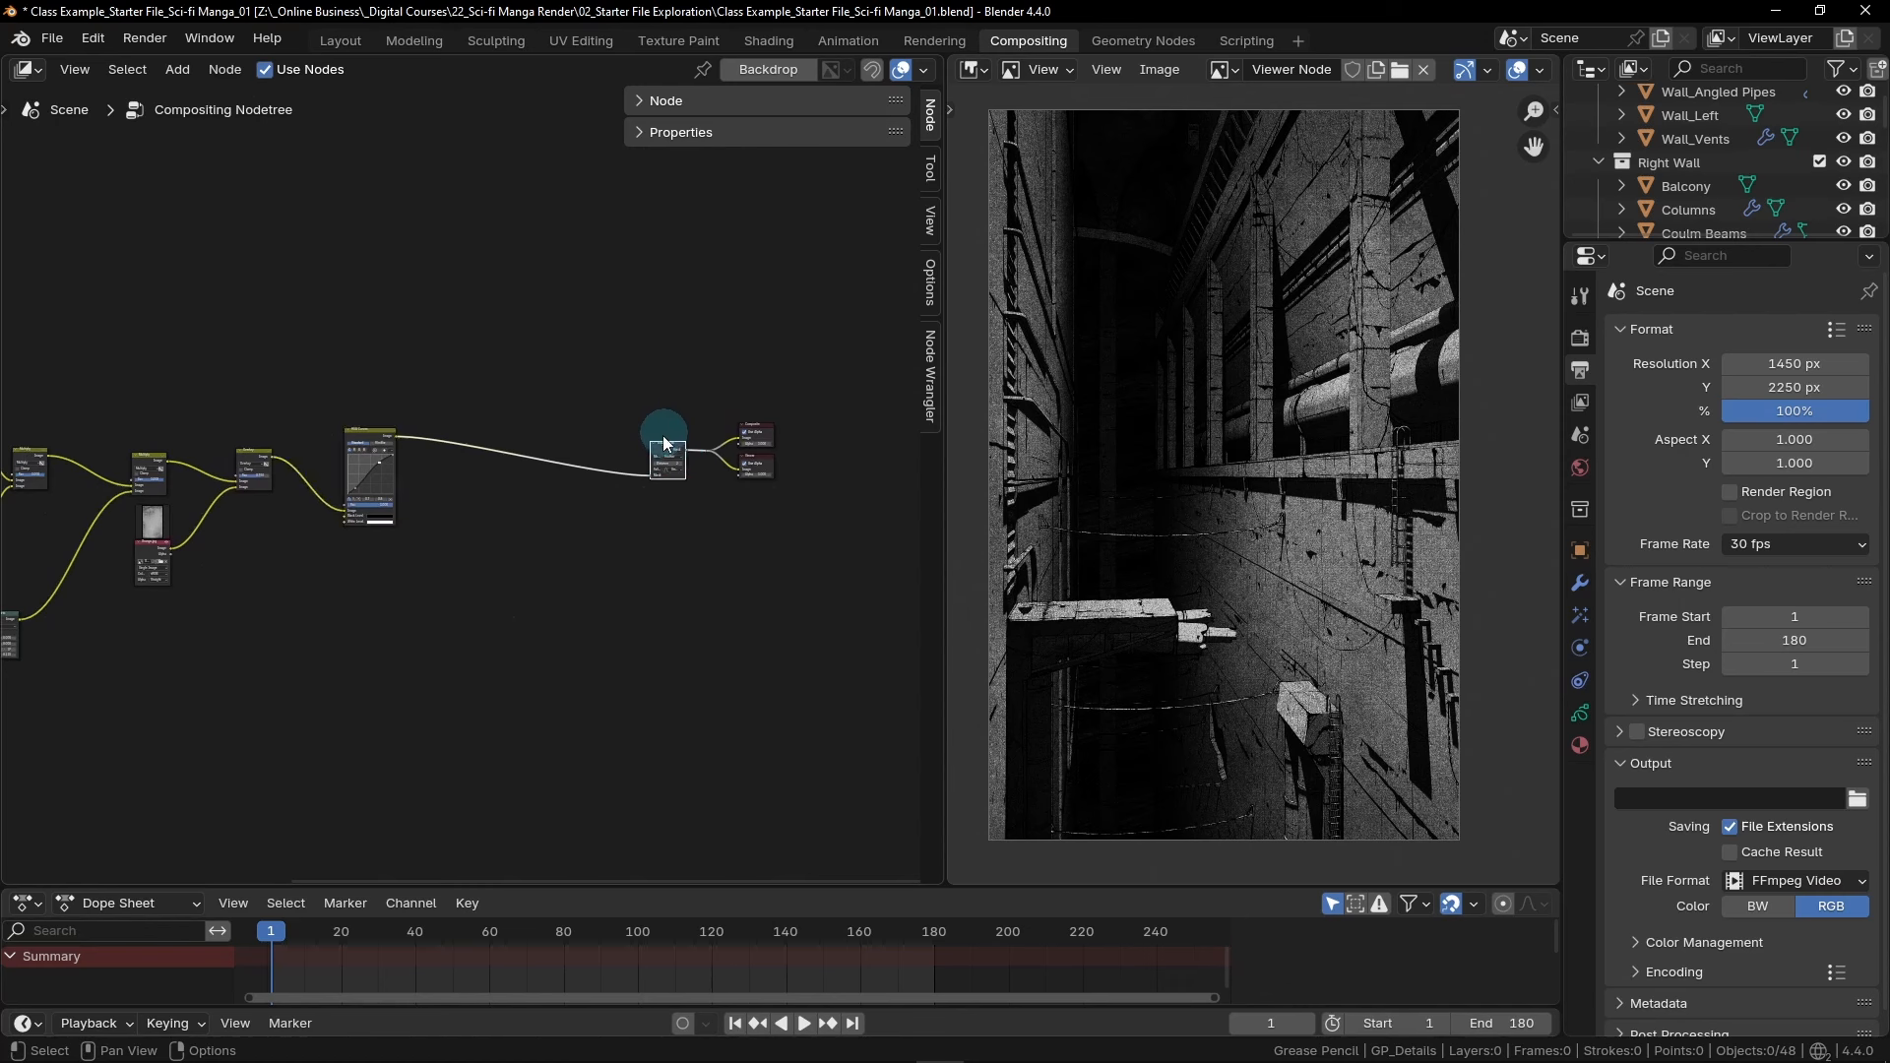
pyautogui.scroll(1, 651, 465)
pyautogui.scroll(2, 662, 455)
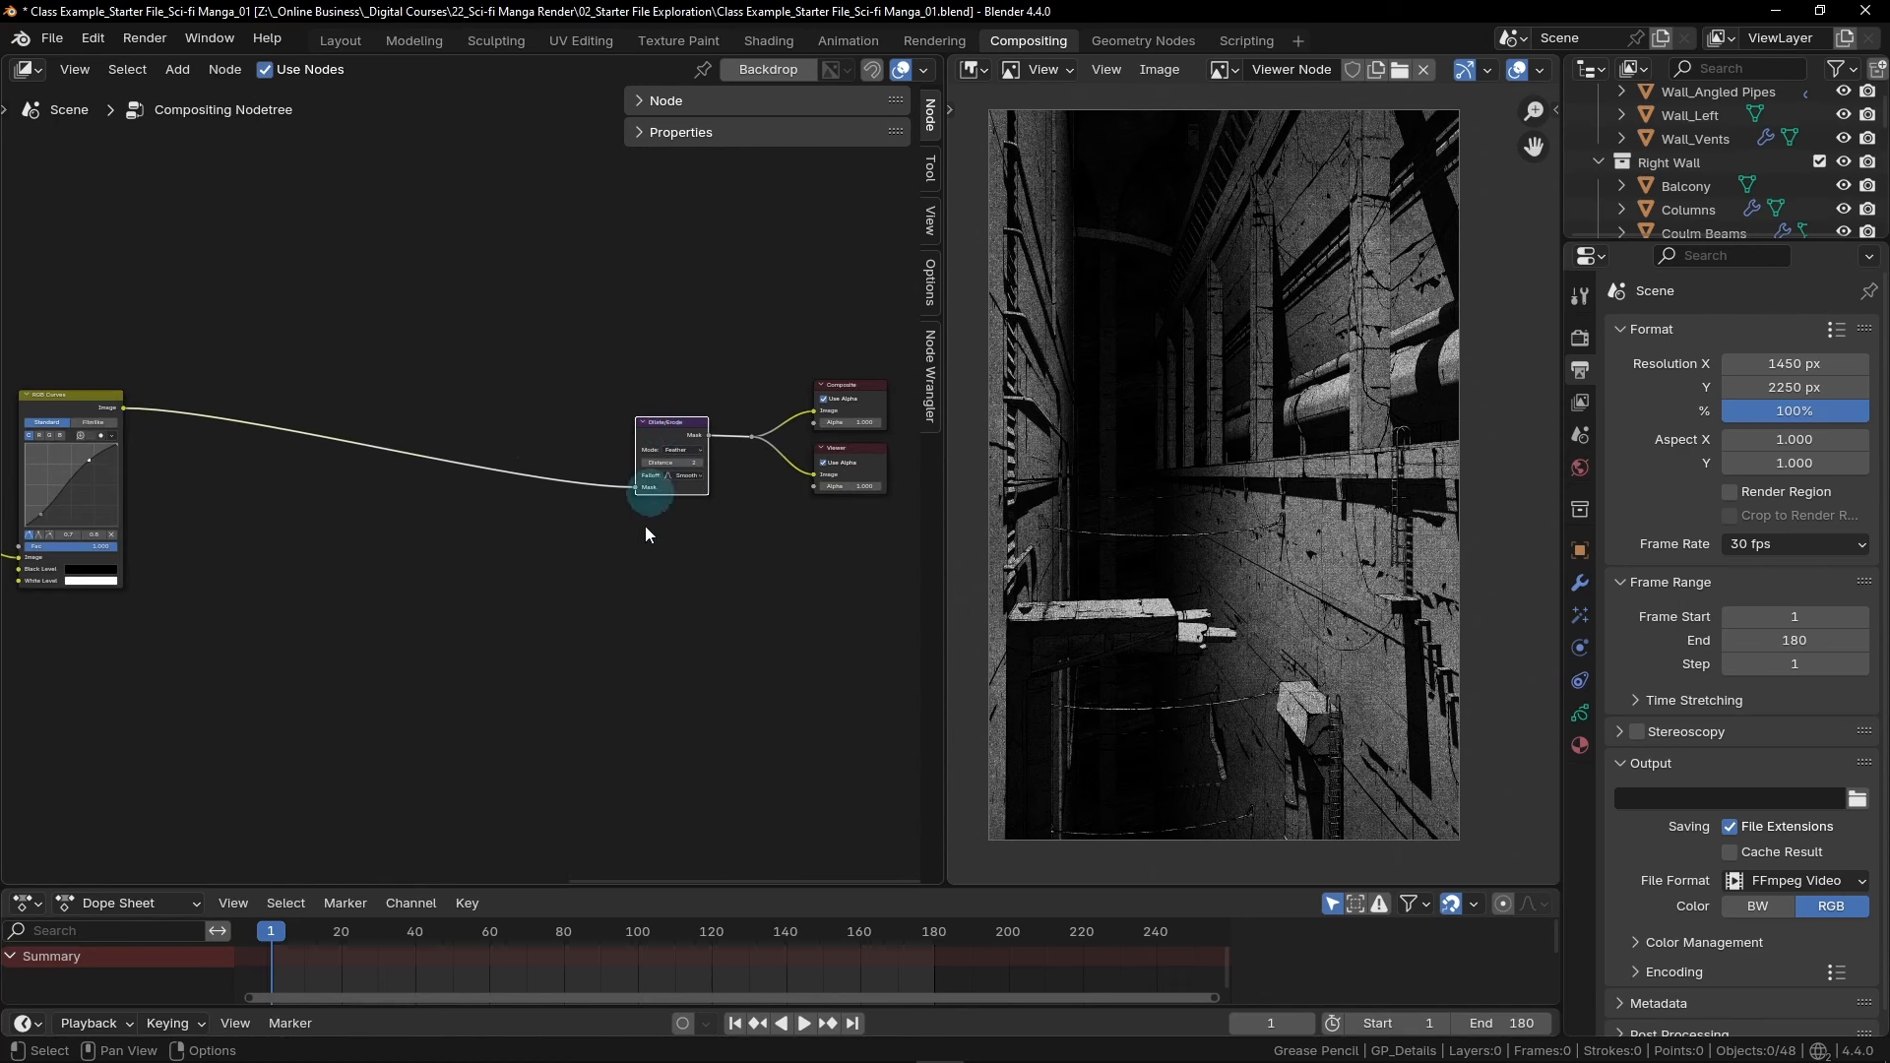
pyautogui.moveTo(667, 423); pyautogui.dragTo(312, 437)
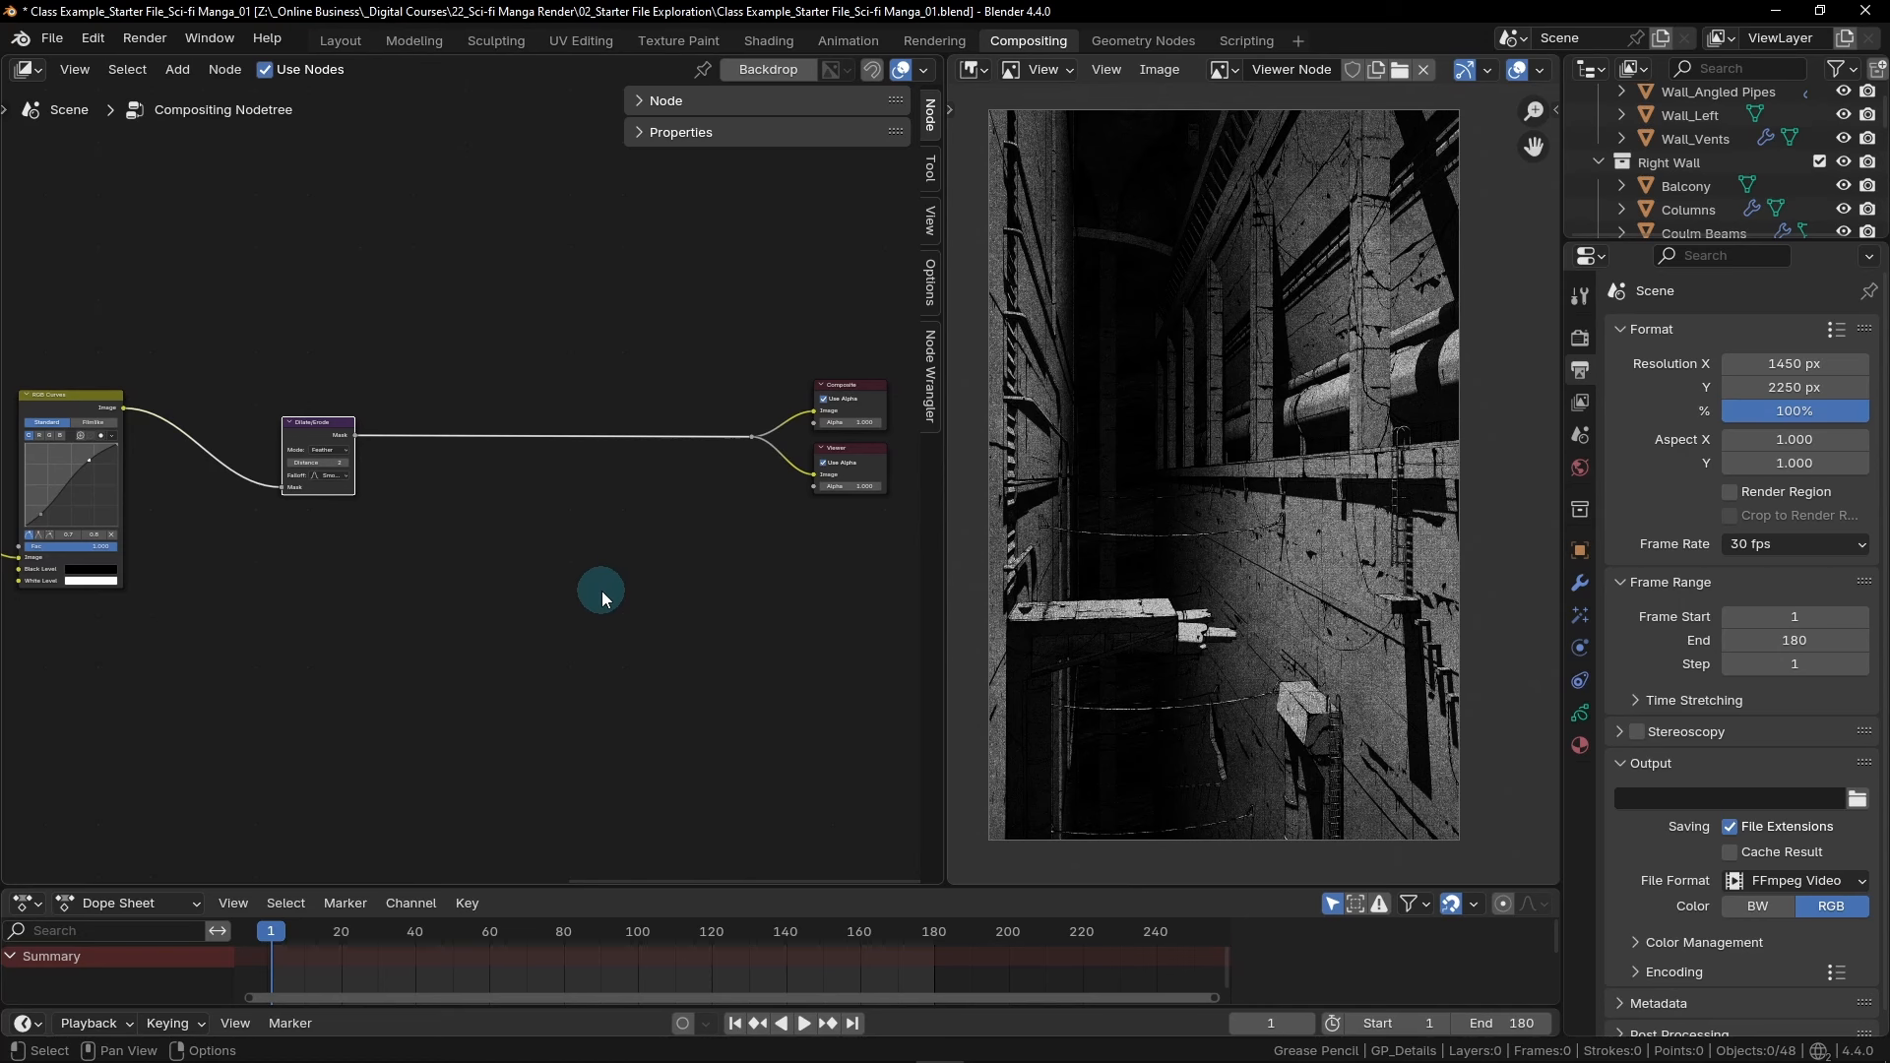
# Duplicate the Paper_Fibers.jpg image node and the first Multiply node together, placing the copies below the end of the node chain
pyautogui.scroll(-8, 610, 593)
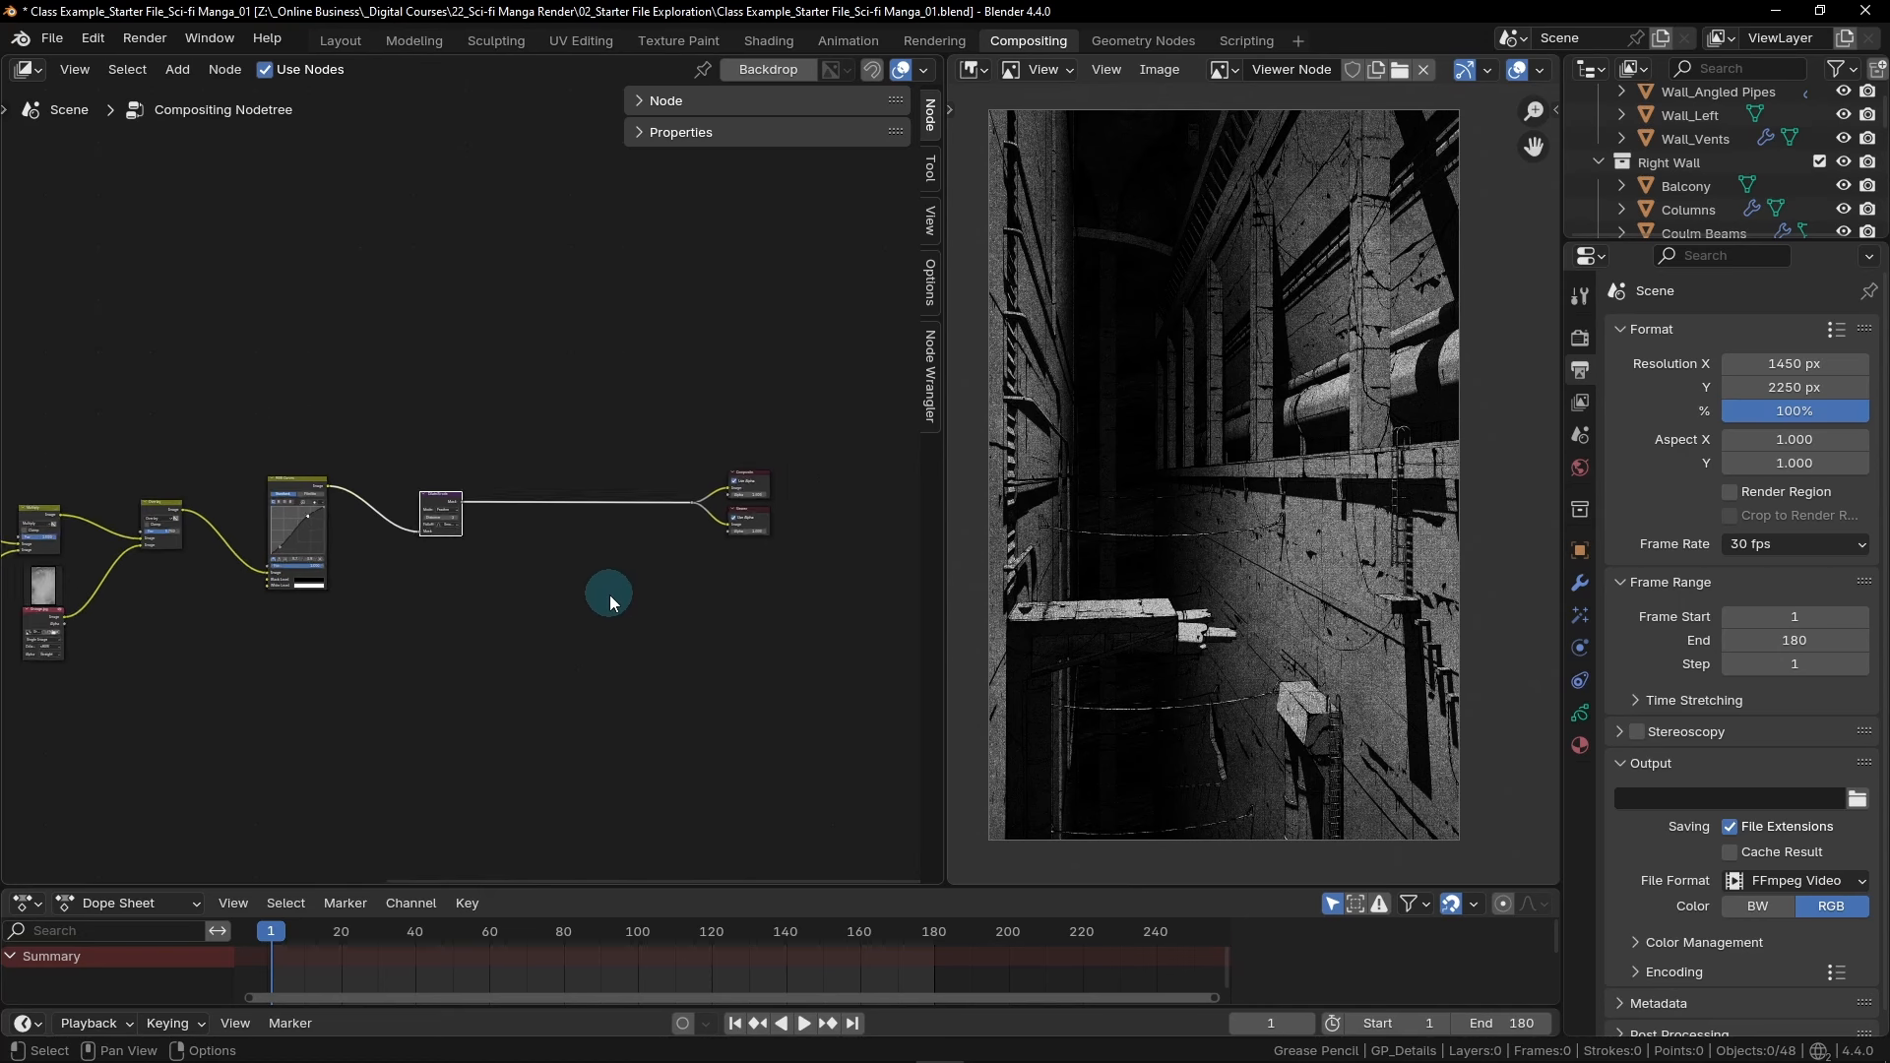
pyautogui.moveTo(222, 677); pyautogui.dragTo(640, 615, button='middle')
pyautogui.moveTo(273, 680); pyautogui.dragTo(513, 657, button='middle')
pyautogui.scroll(6, 351, 522)
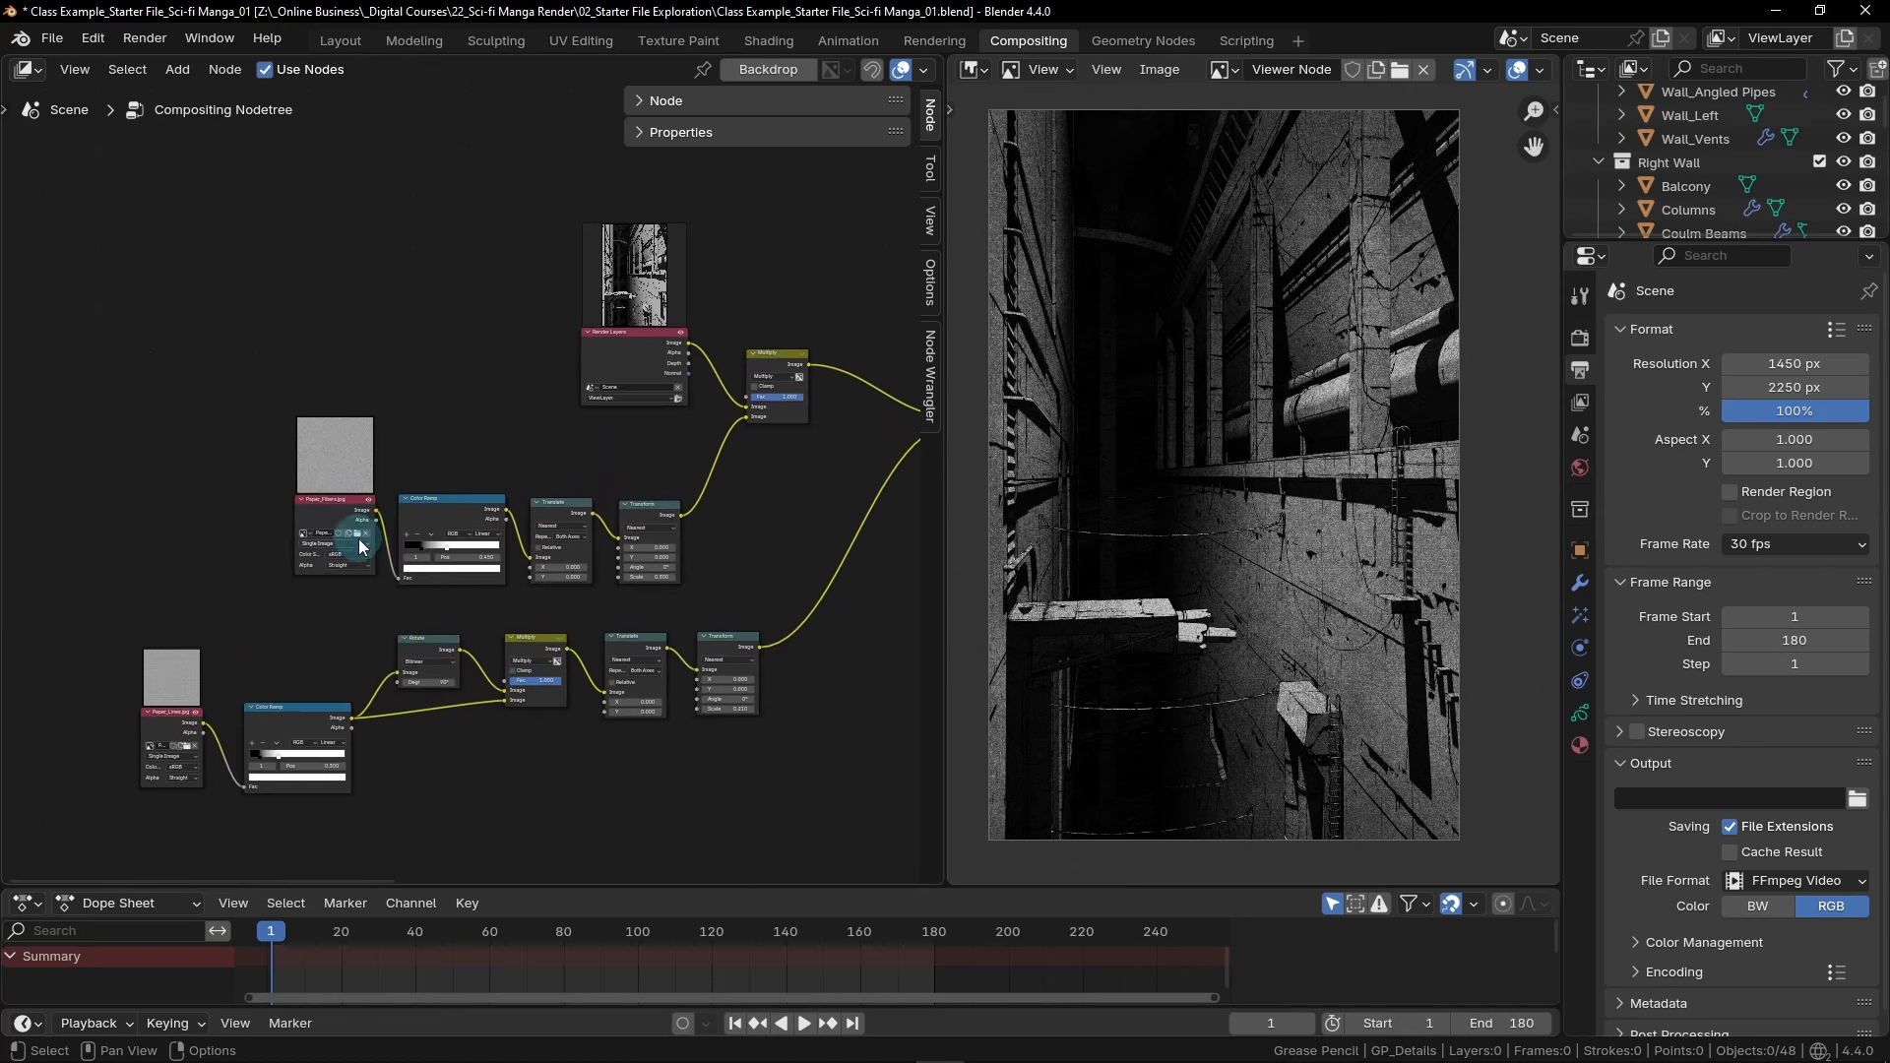
pyautogui.moveTo(375, 578); pyautogui.dragTo(278, 620, button='middle')
pyautogui.scroll(2, 278, 620)
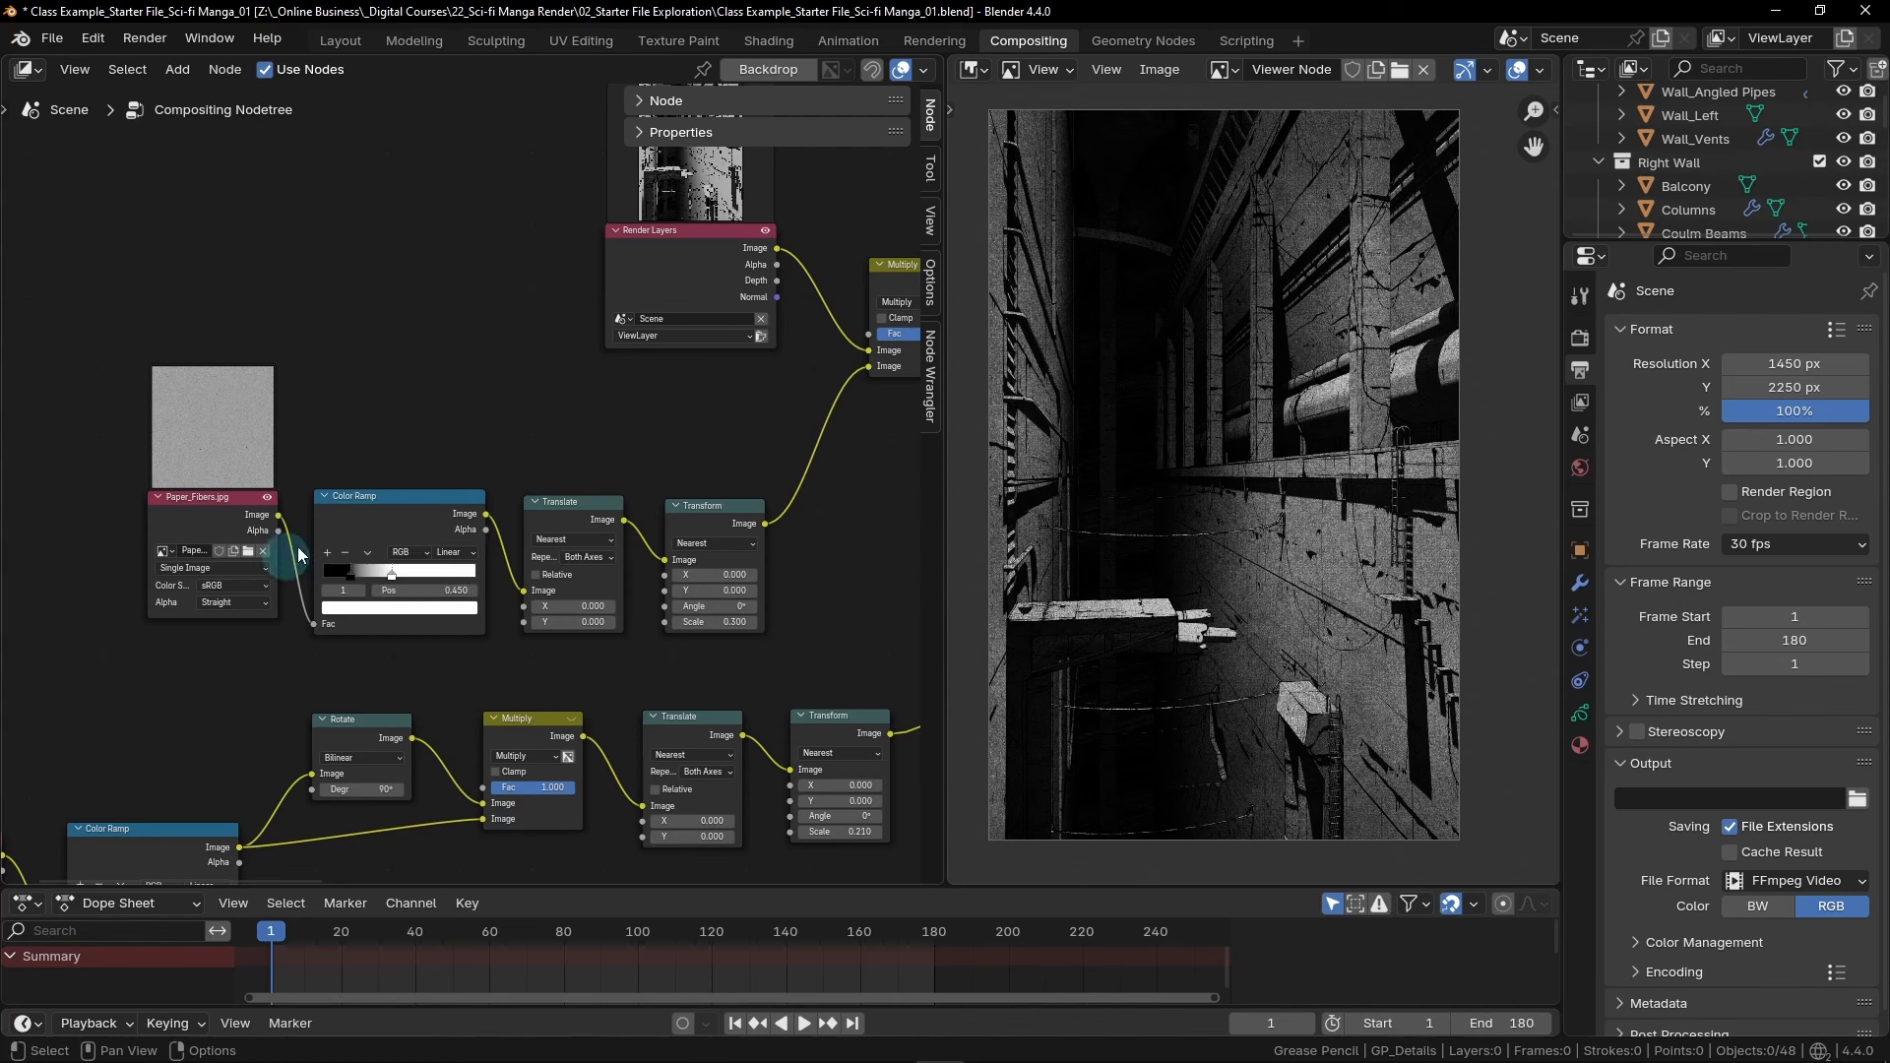
pyautogui.click(237, 505)
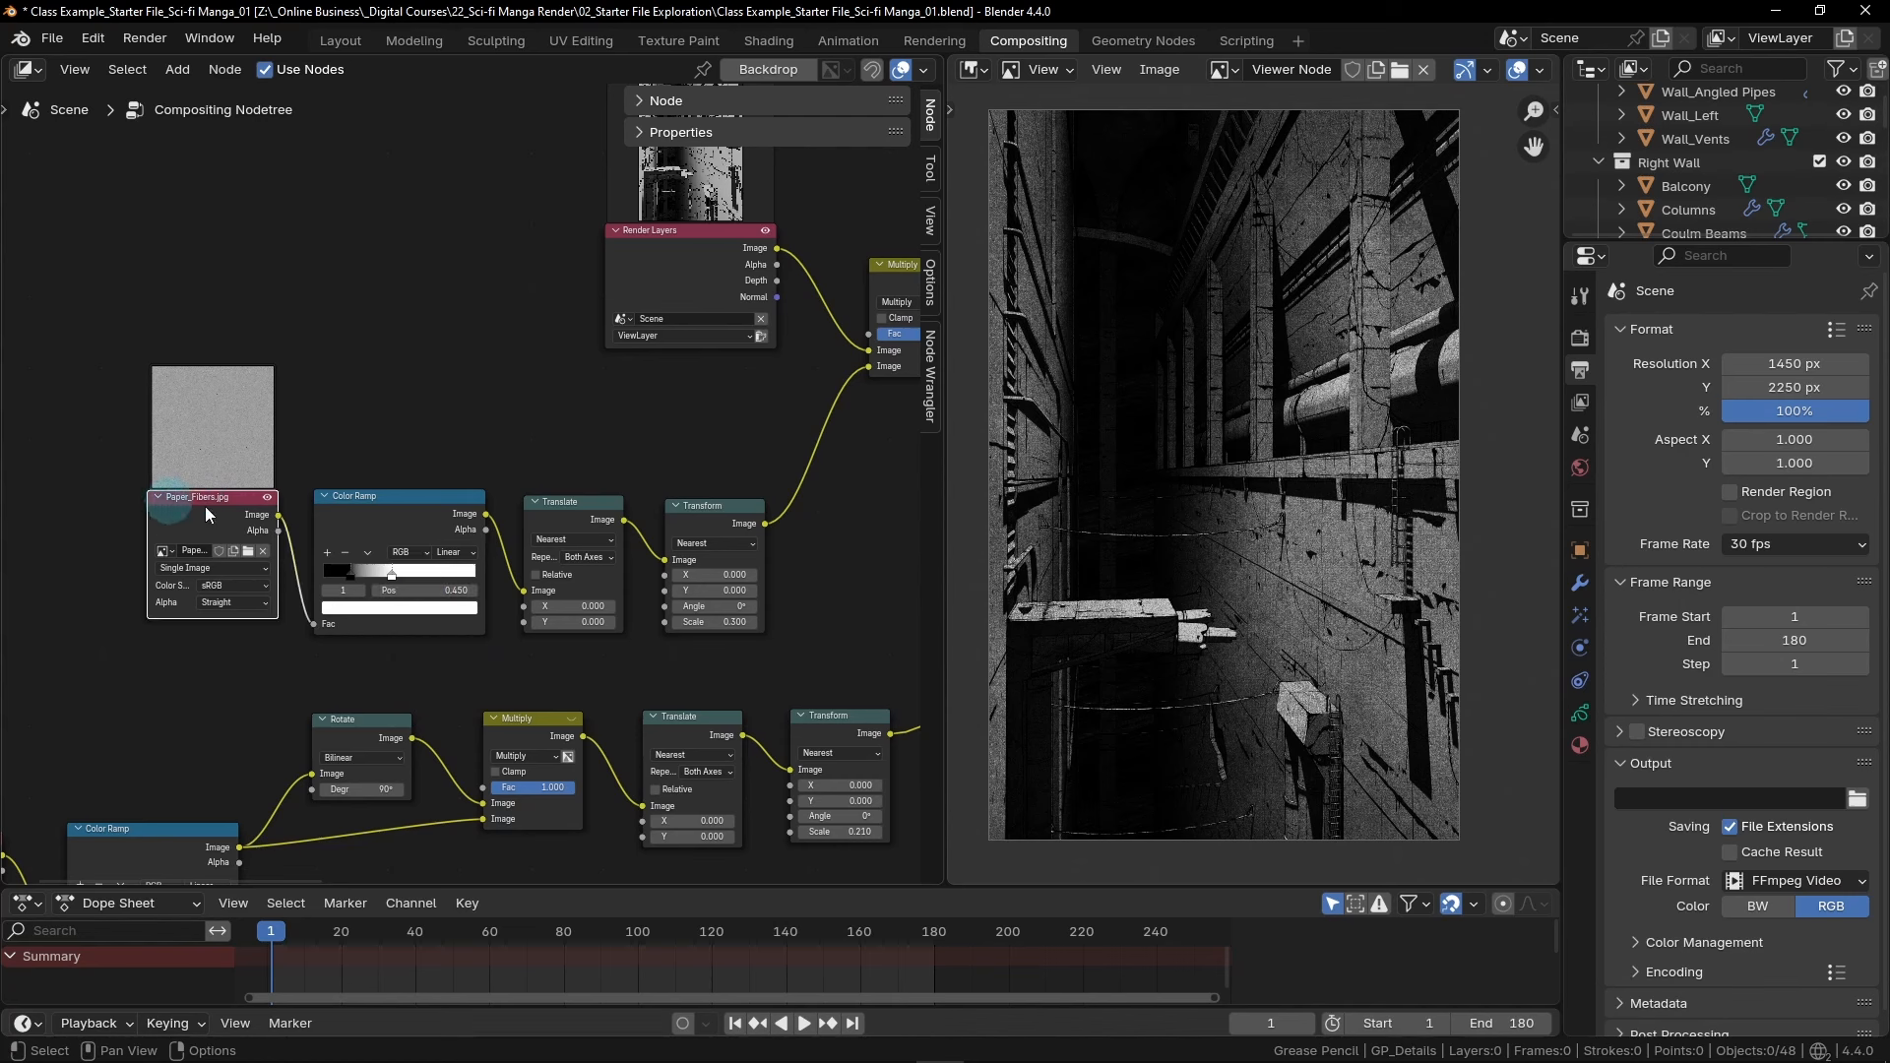
pyautogui.scroll(-1, 264, 652)
pyautogui.scroll(-2, 263, 652)
pyautogui.moveTo(622, 555); pyautogui.dragTo(573, 590, button='middle')
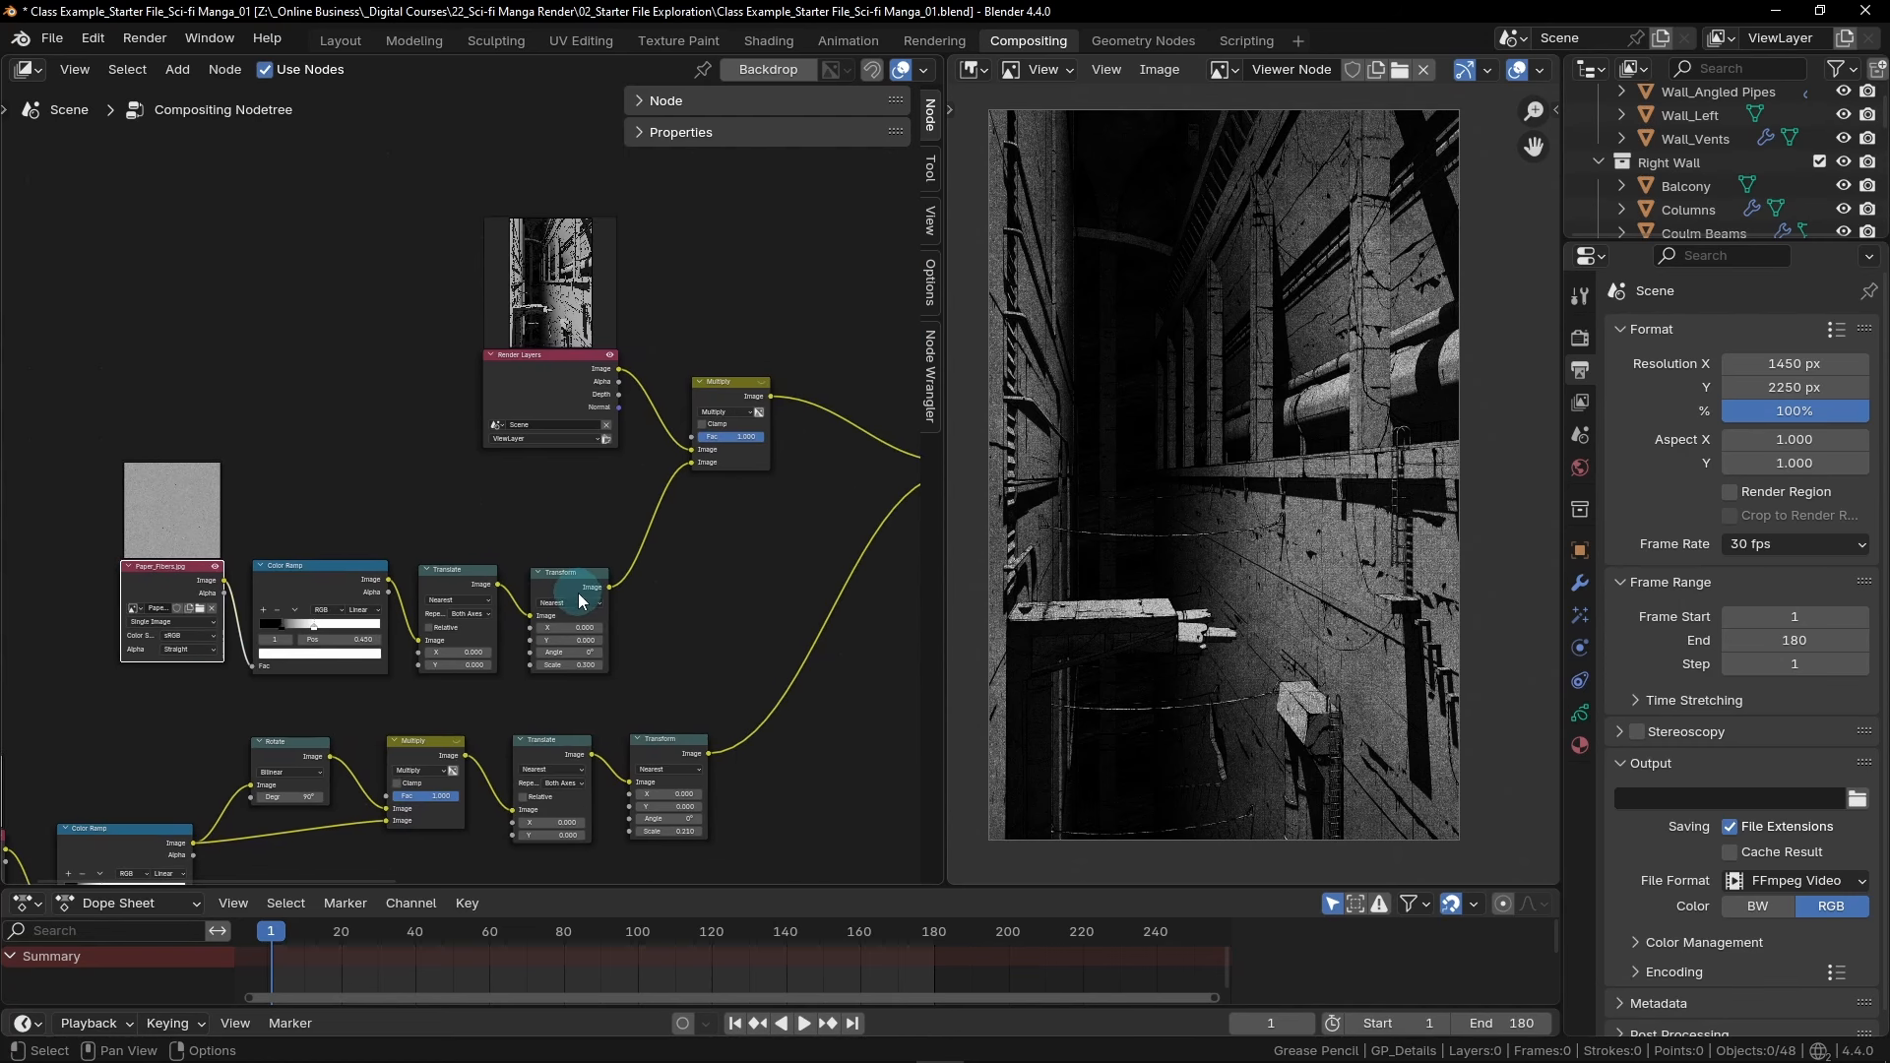
pyautogui.keyDown('shift'); pyautogui.click(726, 382); pyautogui.keyUp('shift')
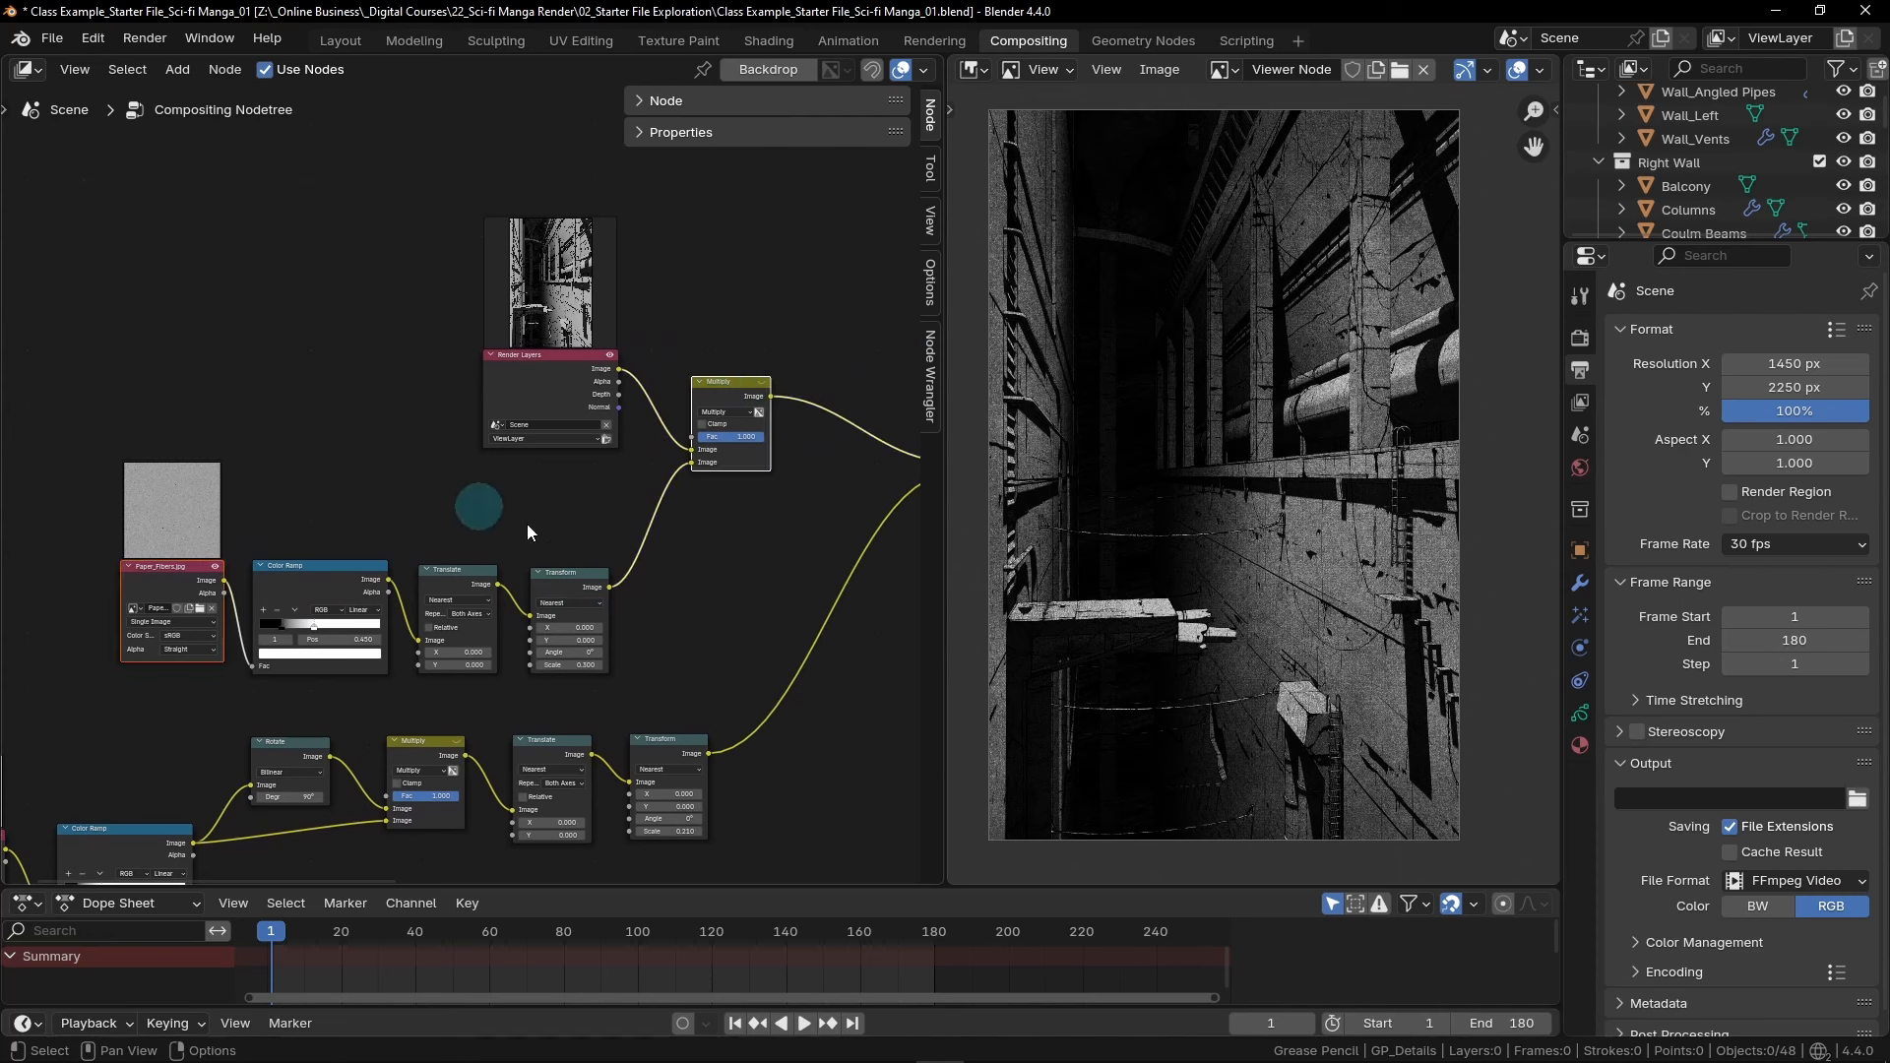
pyautogui.scroll(-4, 565, 567)
pyautogui.scroll(-4, 570, 567)
pyautogui.moveTo(756, 700); pyautogui.dragTo(421, 665, button='middle')
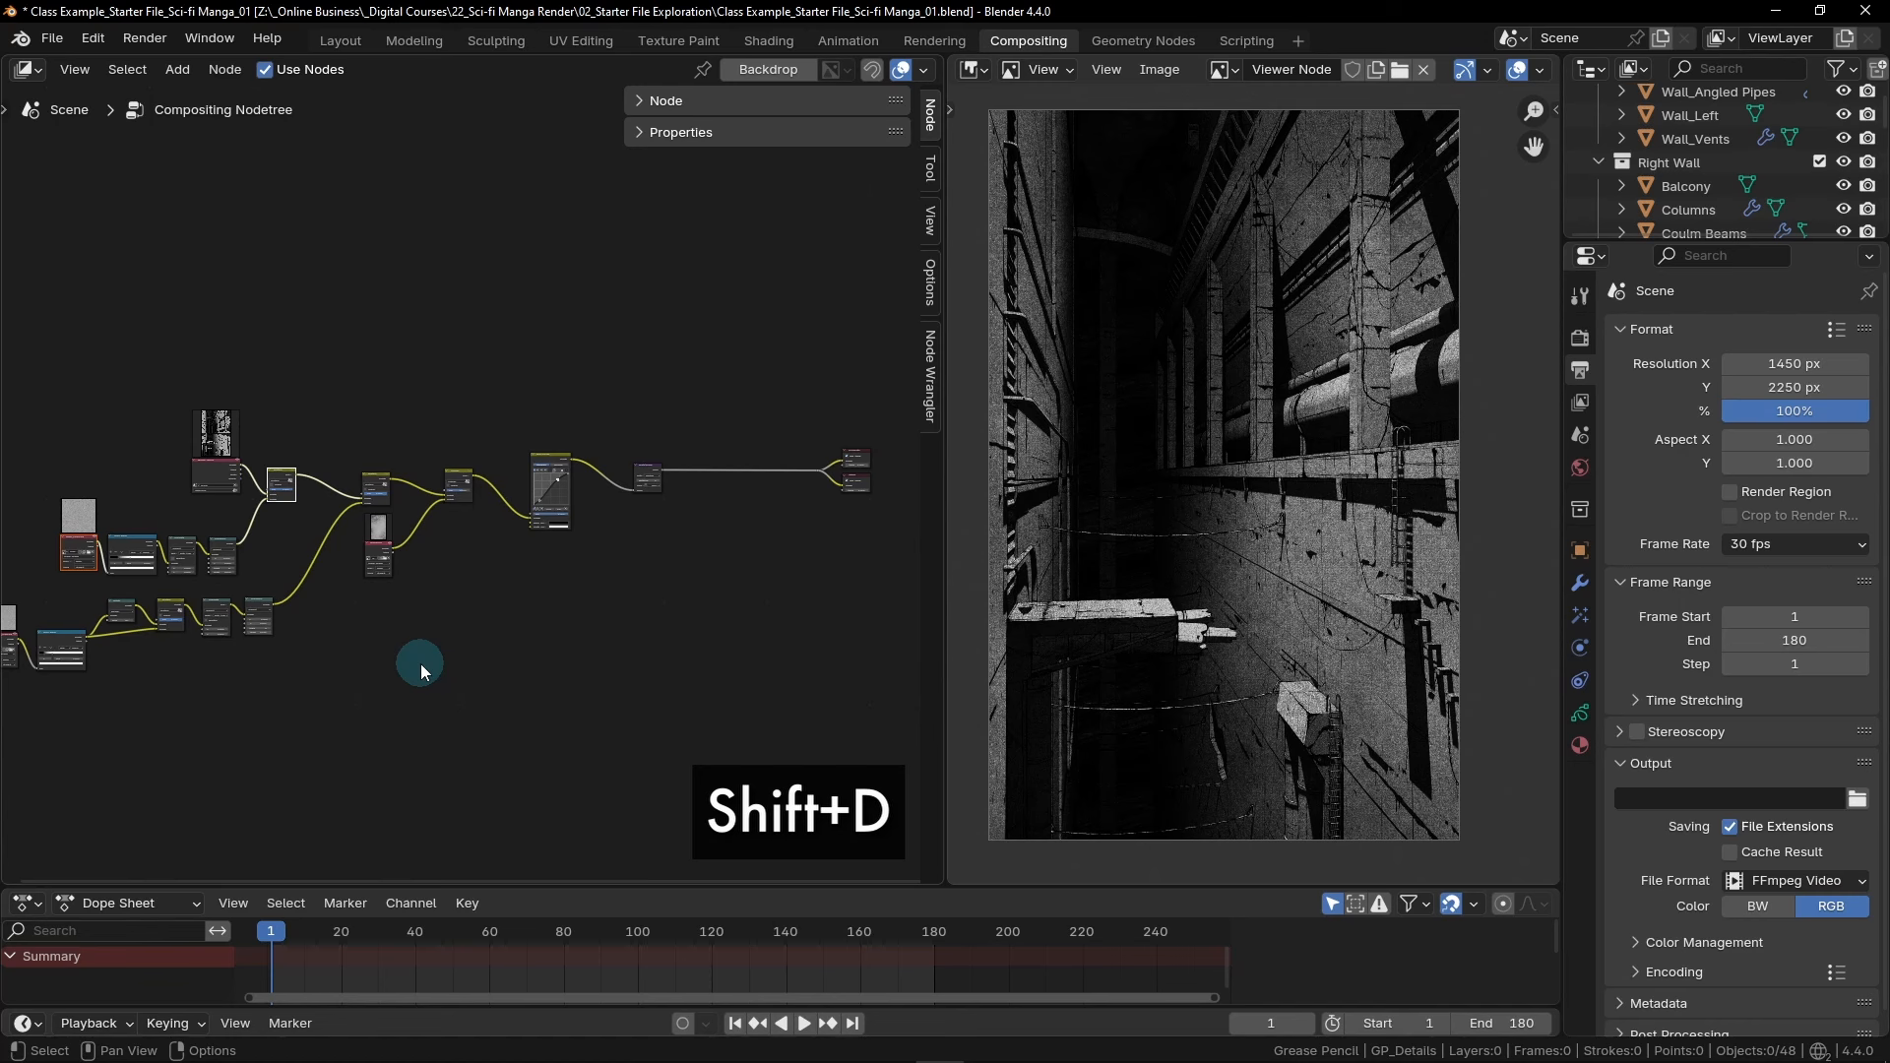
pyautogui.hotkey('shift', 'd')
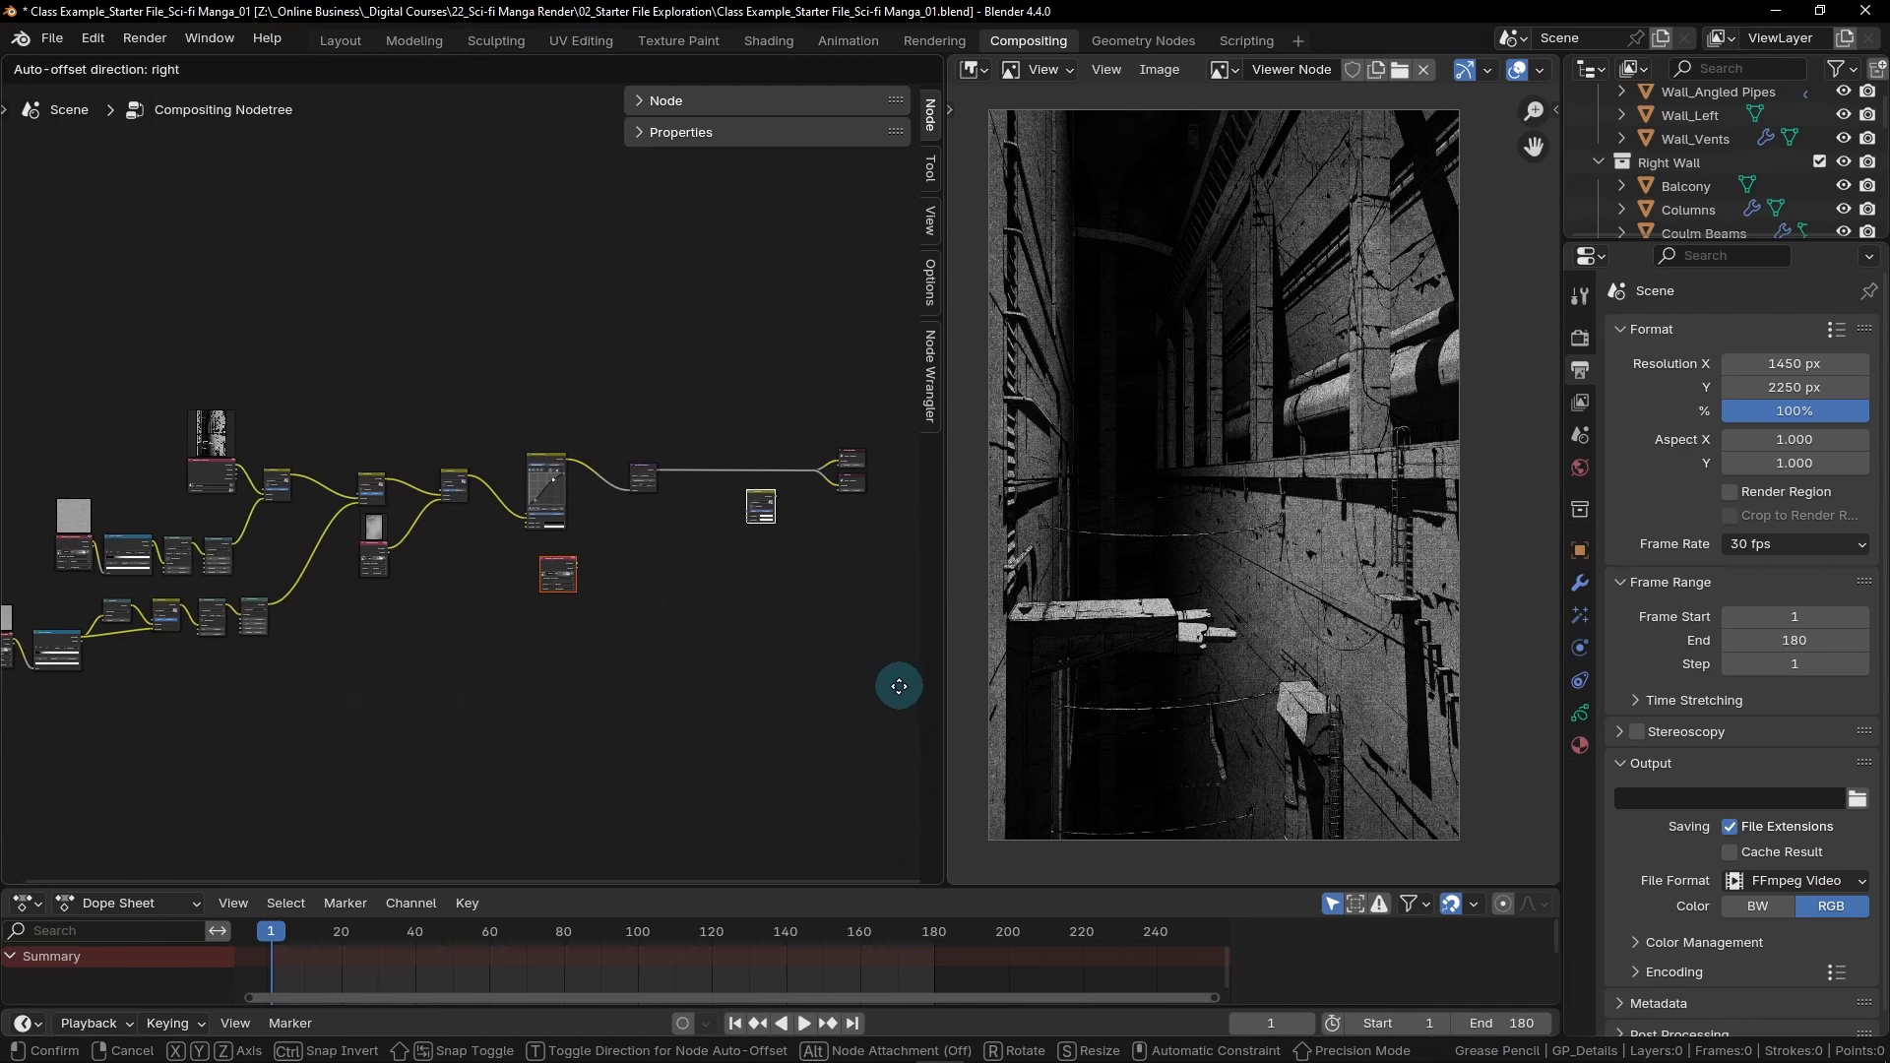
pyautogui.click(876, 703)
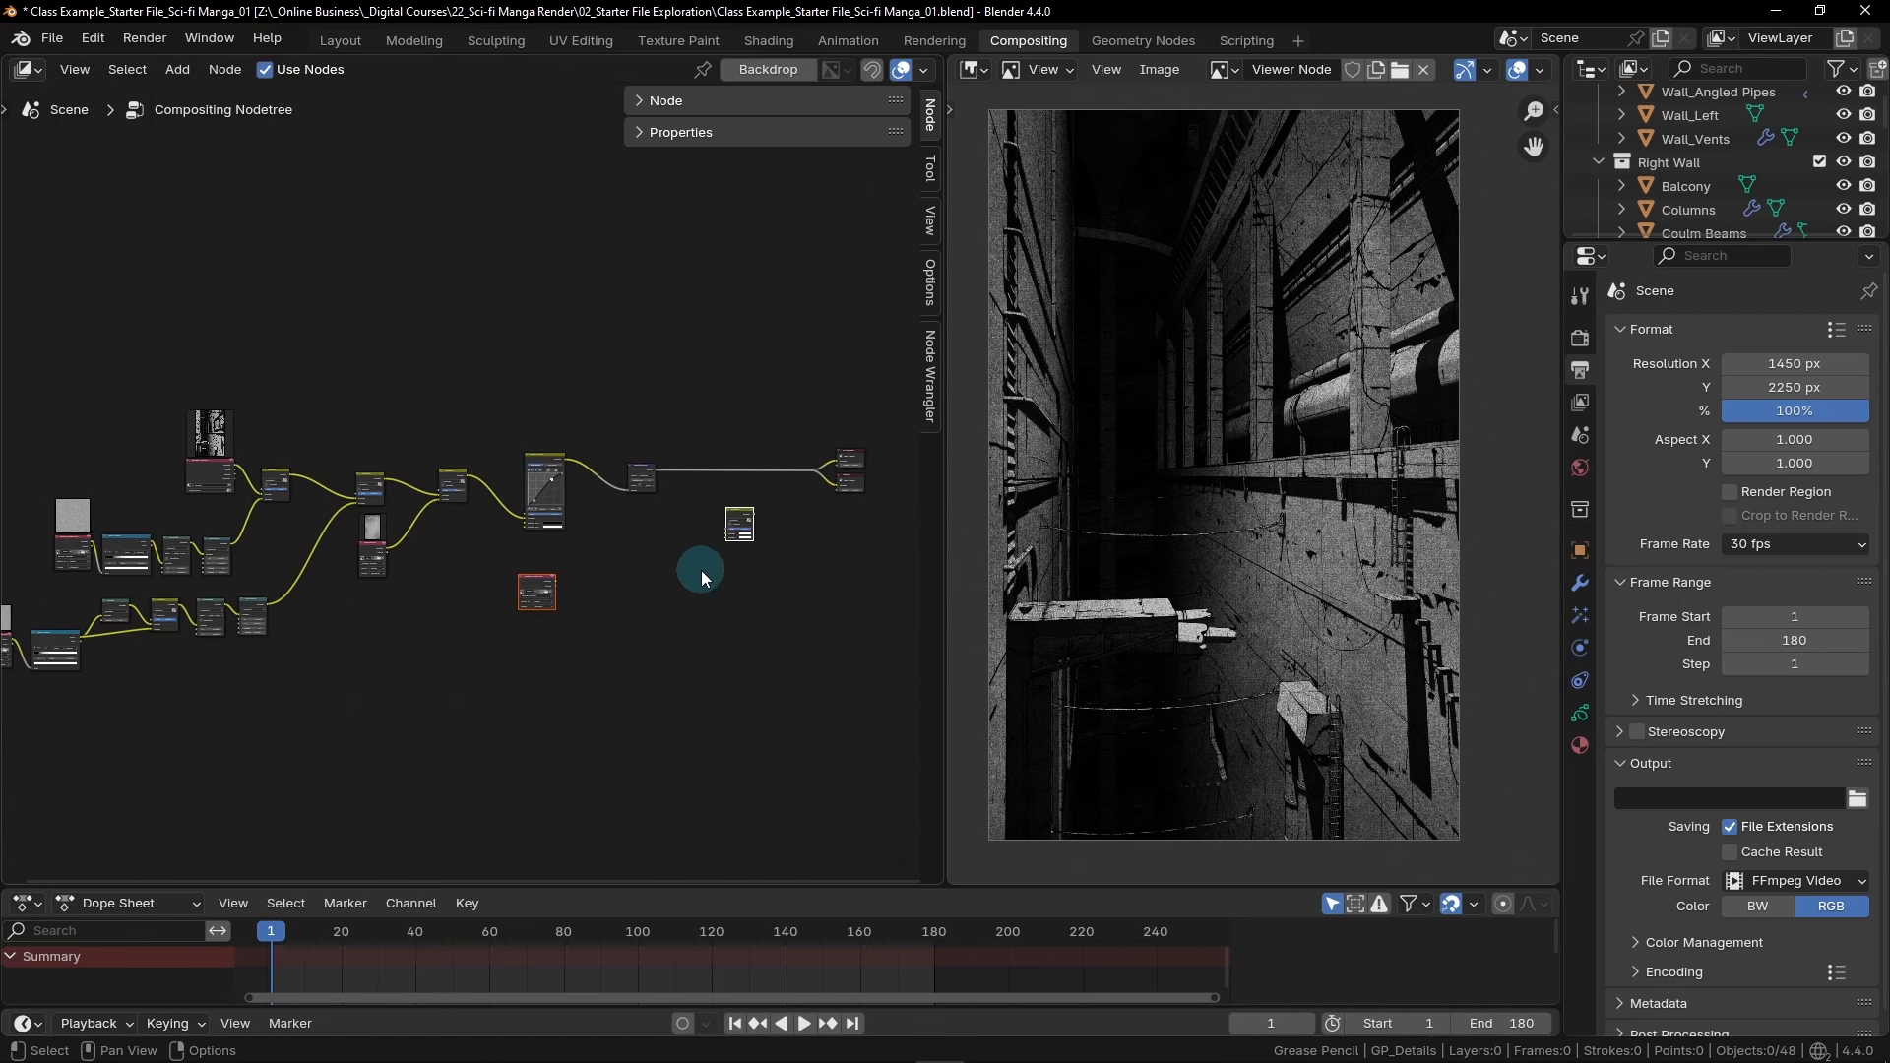
# Insert the duplicated Multiply node after Dilate/Erode and connect the copied Paper_Fibers.jpg Image output to its second Image input
pyautogui.scroll(3, 689, 549)
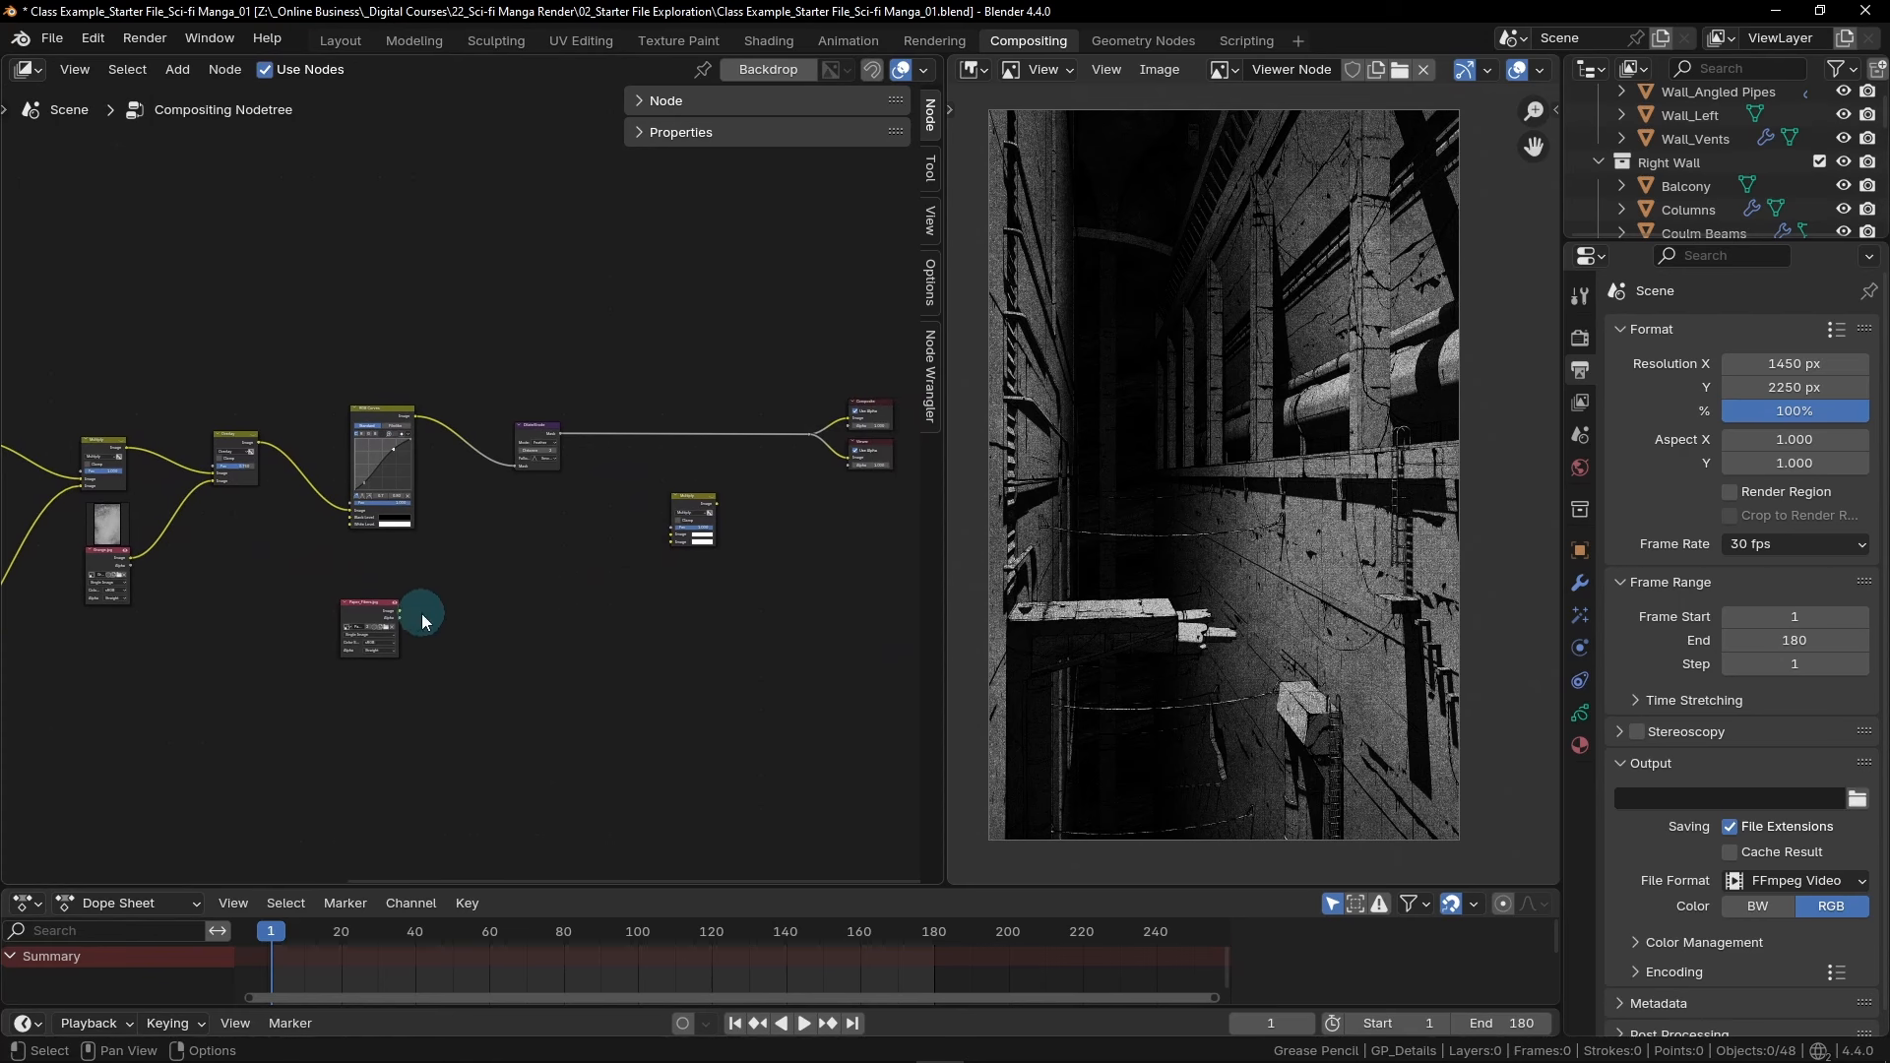
pyautogui.moveTo(356, 612); pyautogui.dragTo(604, 528)
pyautogui.scroll(3, 689, 490)
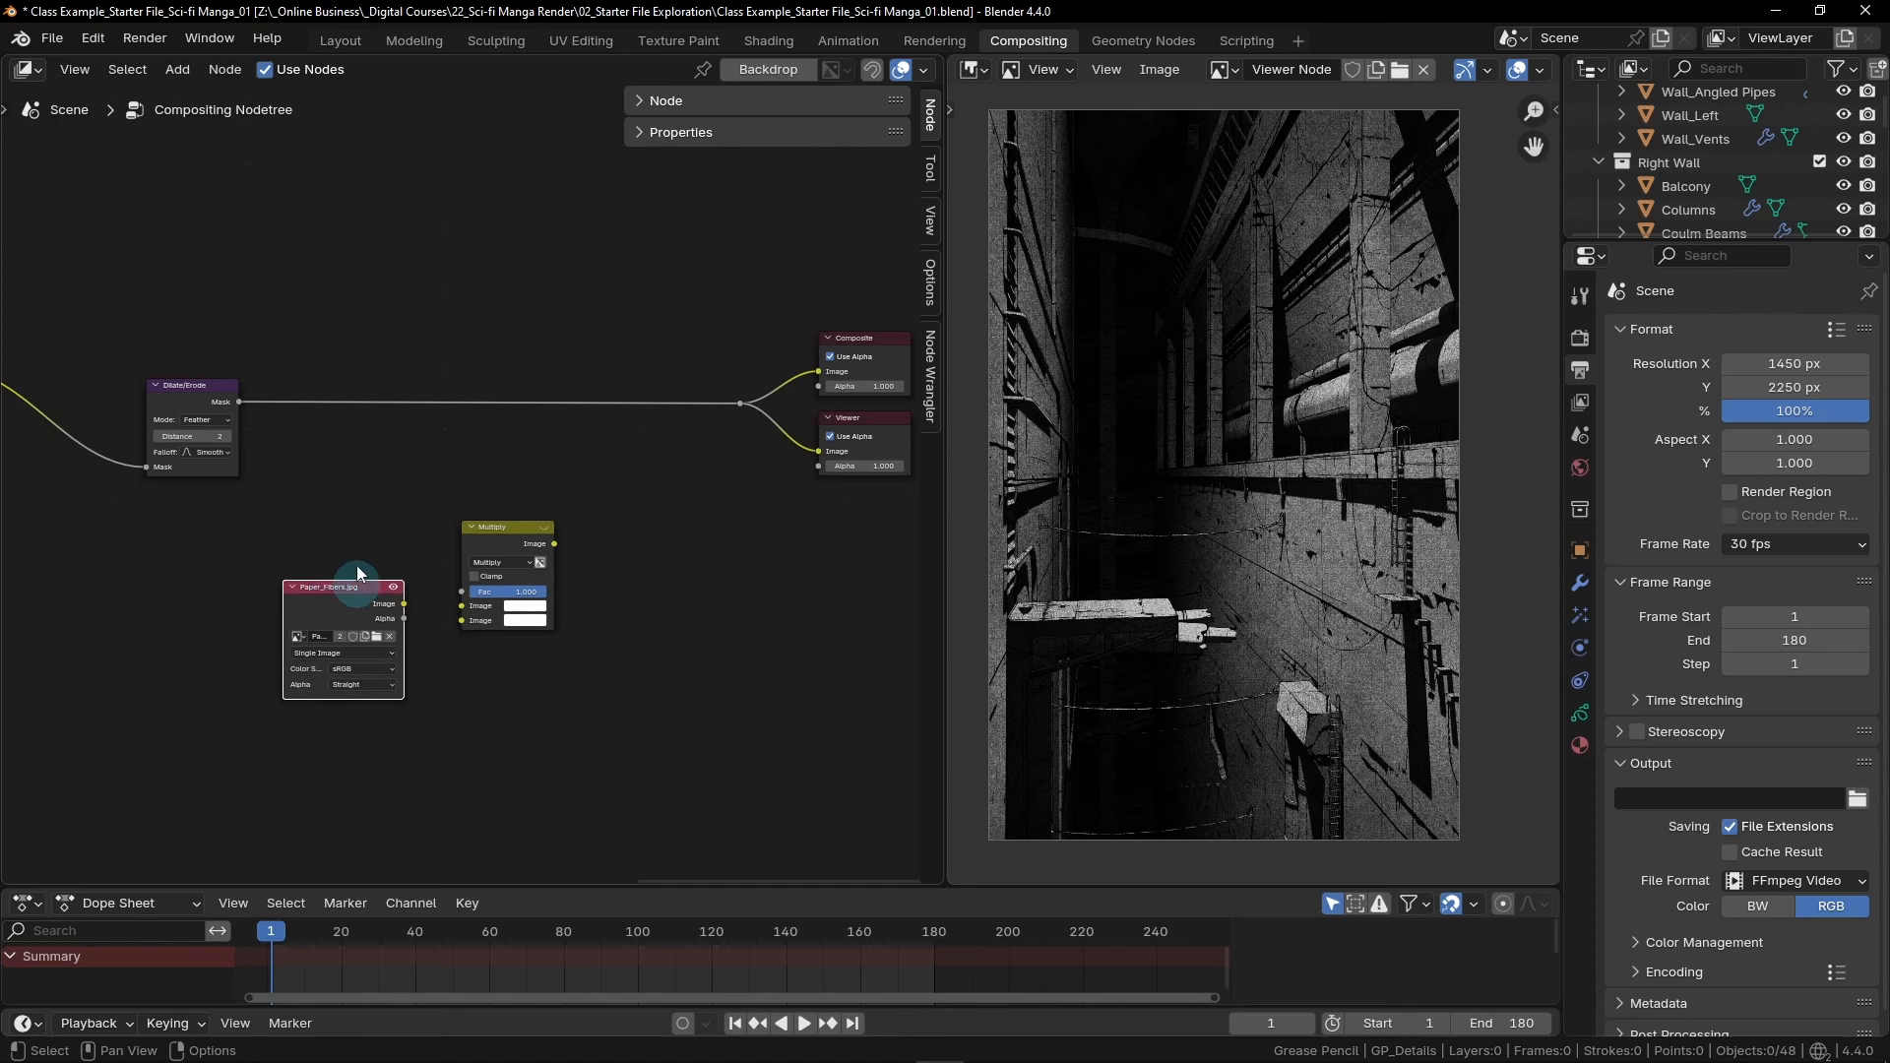
pyautogui.moveTo(356, 581); pyautogui.dragTo(196, 562)
pyautogui.moveTo(502, 533); pyautogui.dragTo(469, 374)
pyautogui.moveTo(267, 569); pyautogui.dragTo(439, 469)
pyautogui.scroll(2, 458, 379)
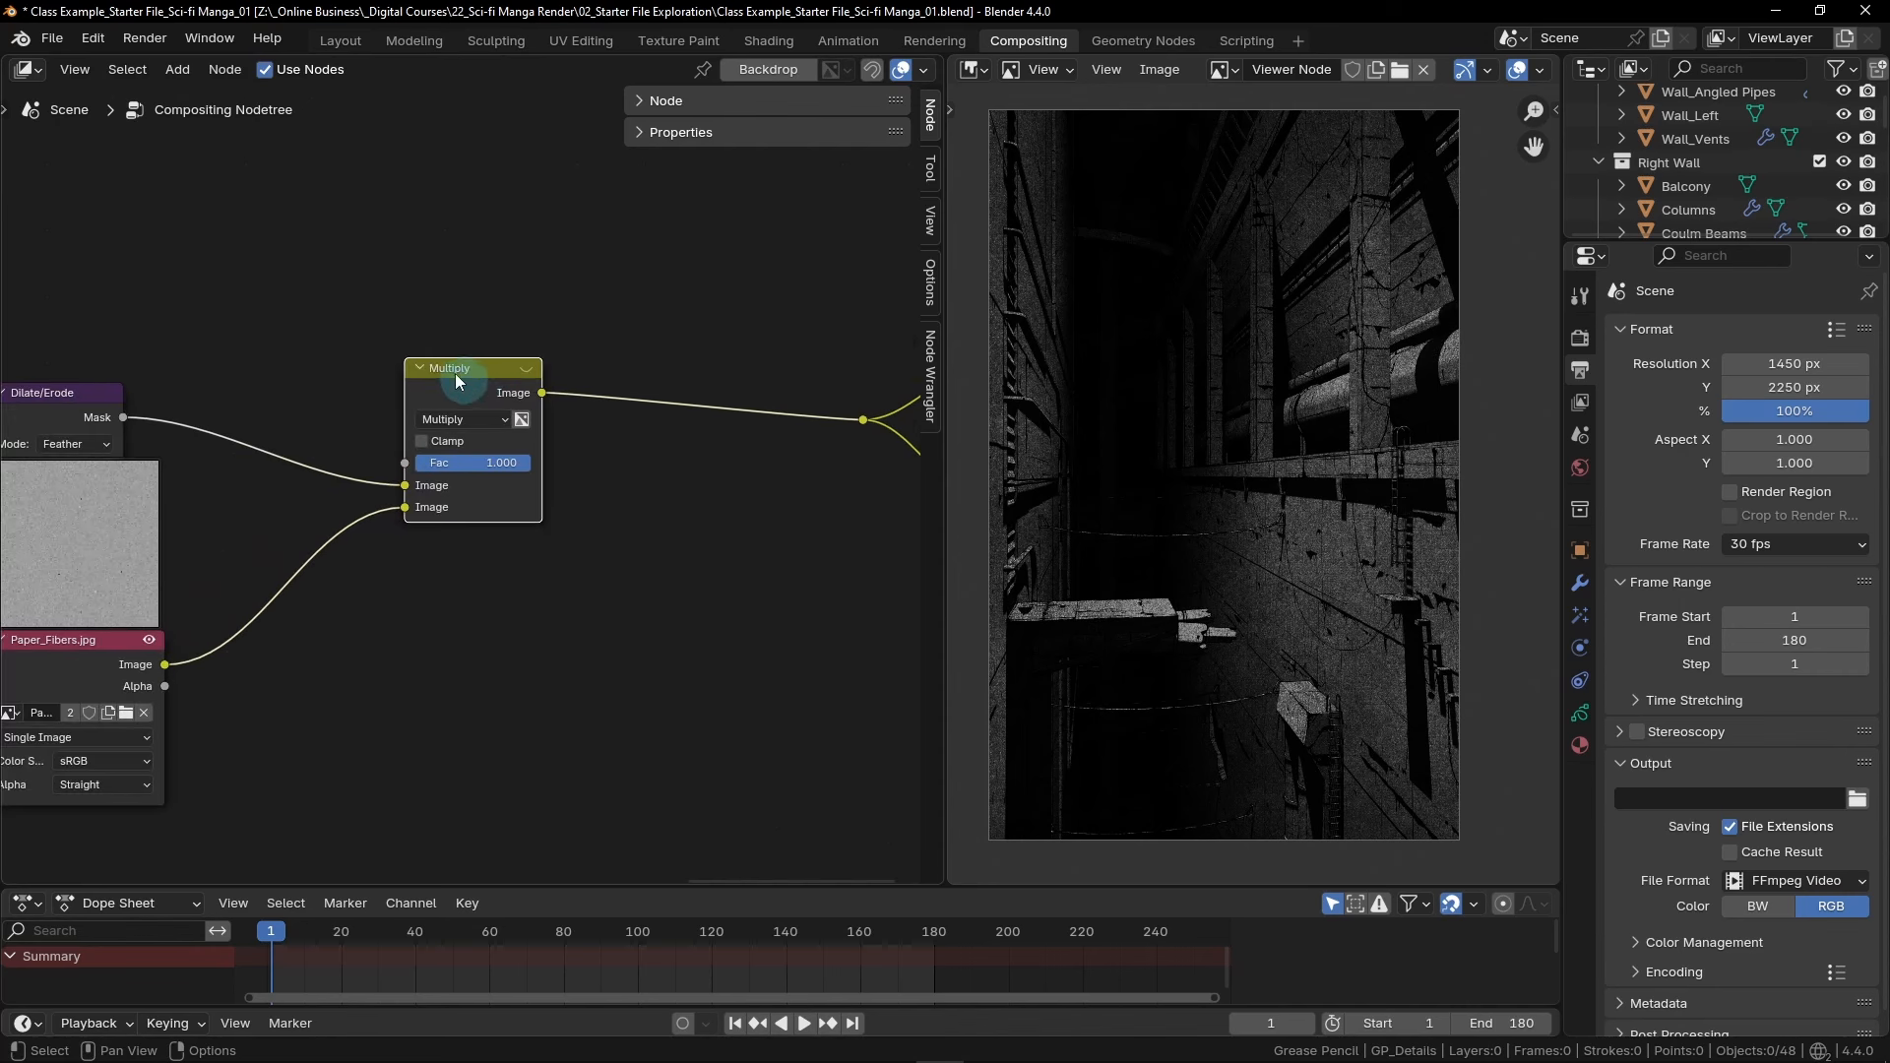
# Tidy the layout by moving the copied Paper_Fibers.jpg node below Dilate/Erode and spacing the new Multiply node further along the link
pyautogui.moveTo(315, 646); pyautogui.dragTo(504, 552, button='middle')
pyautogui.moveTo(265, 554); pyautogui.dragTo(245, 659)
pyautogui.scroll(-5, 341, 573)
pyautogui.moveTo(545, 552); pyautogui.dragTo(496, 564, button='middle')
pyautogui.moveTo(506, 387); pyautogui.dragTo(541, 392)
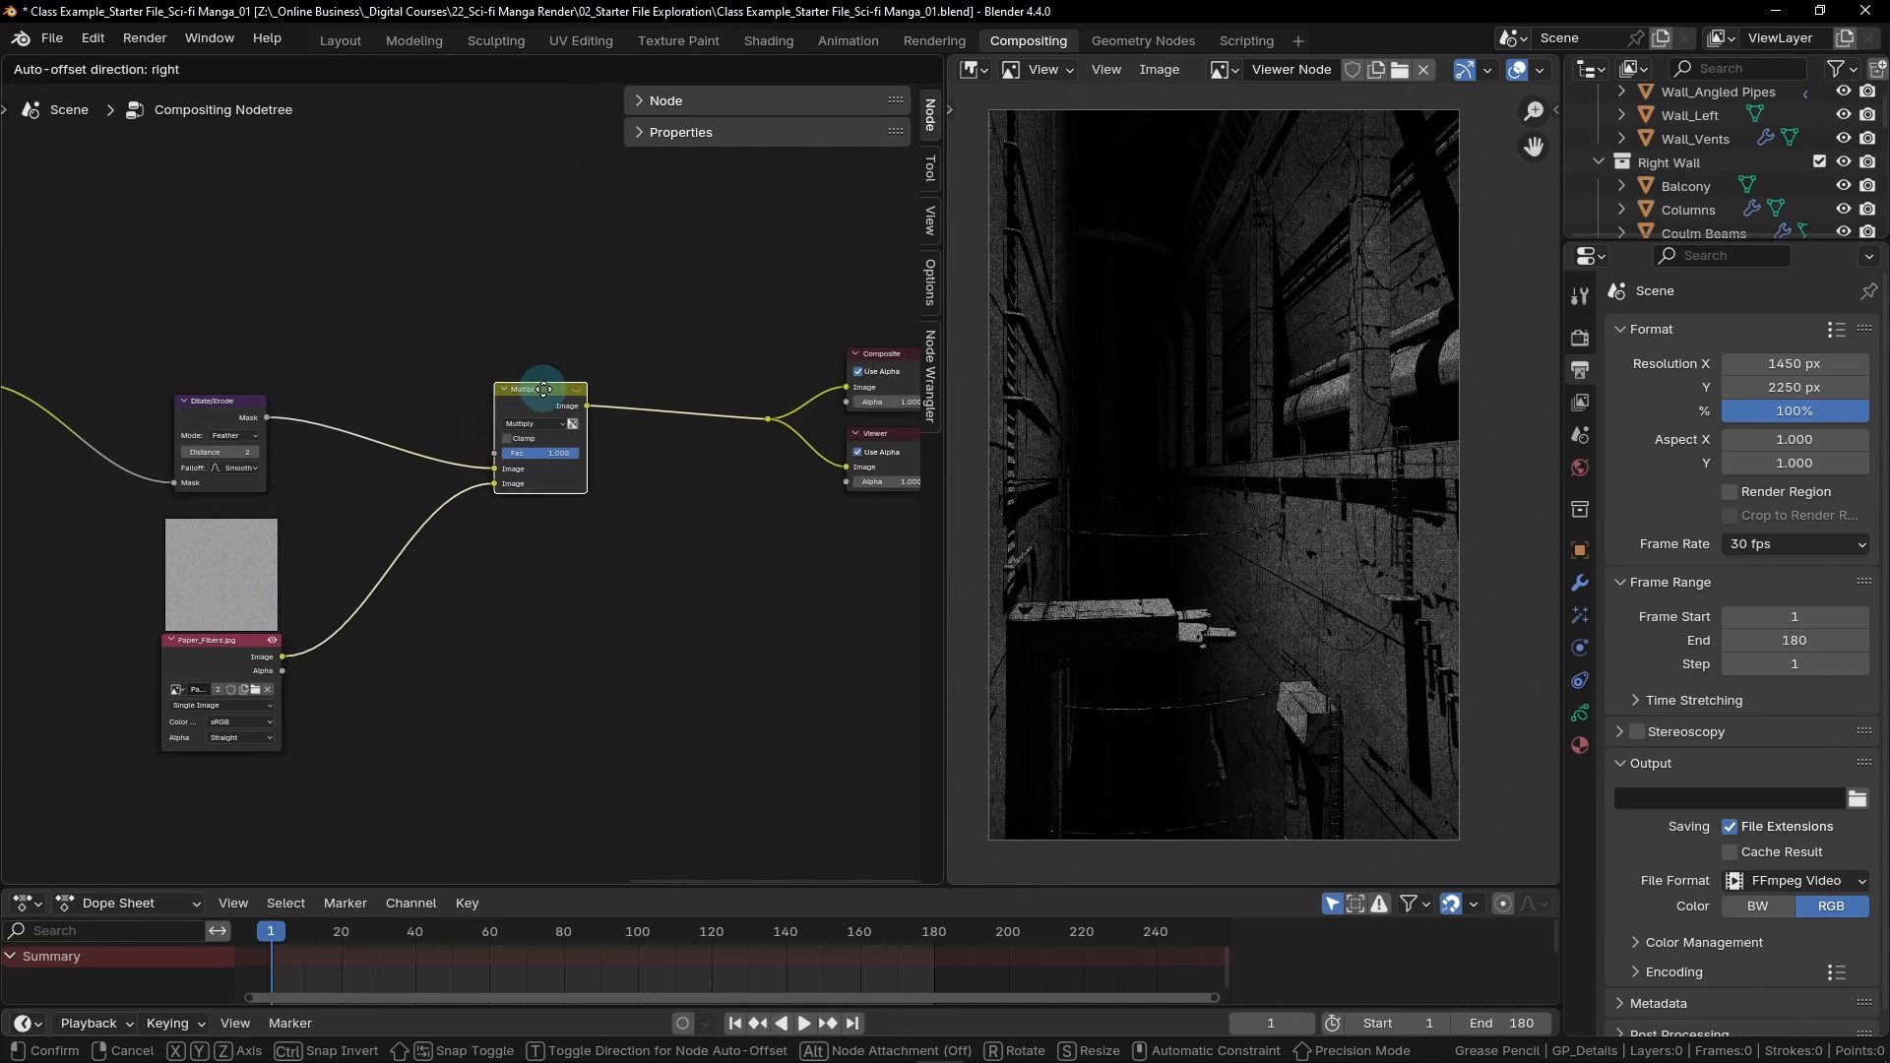
pyautogui.click(583, 535)
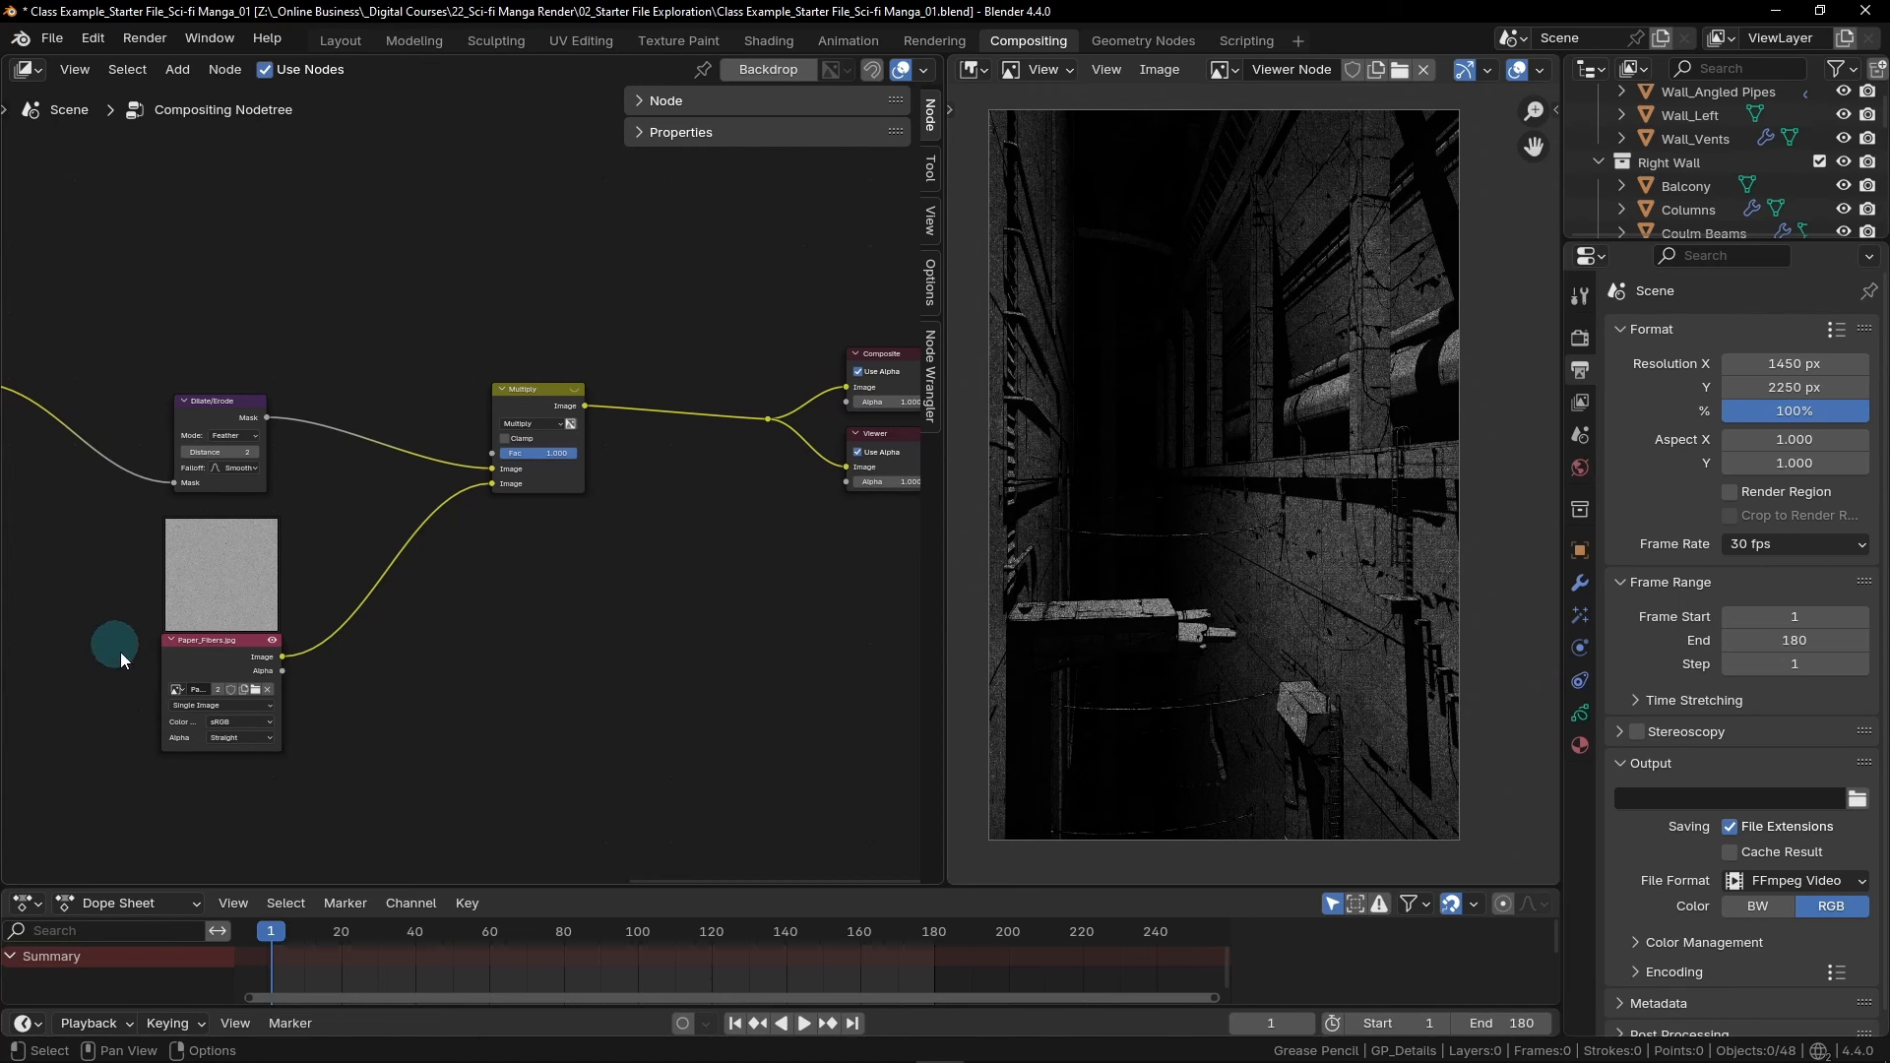
# Change the new Multiply node after Dilate/Erode to Screen blending and set its Fac to 0.015
pyautogui.scroll(6, 556, 412)
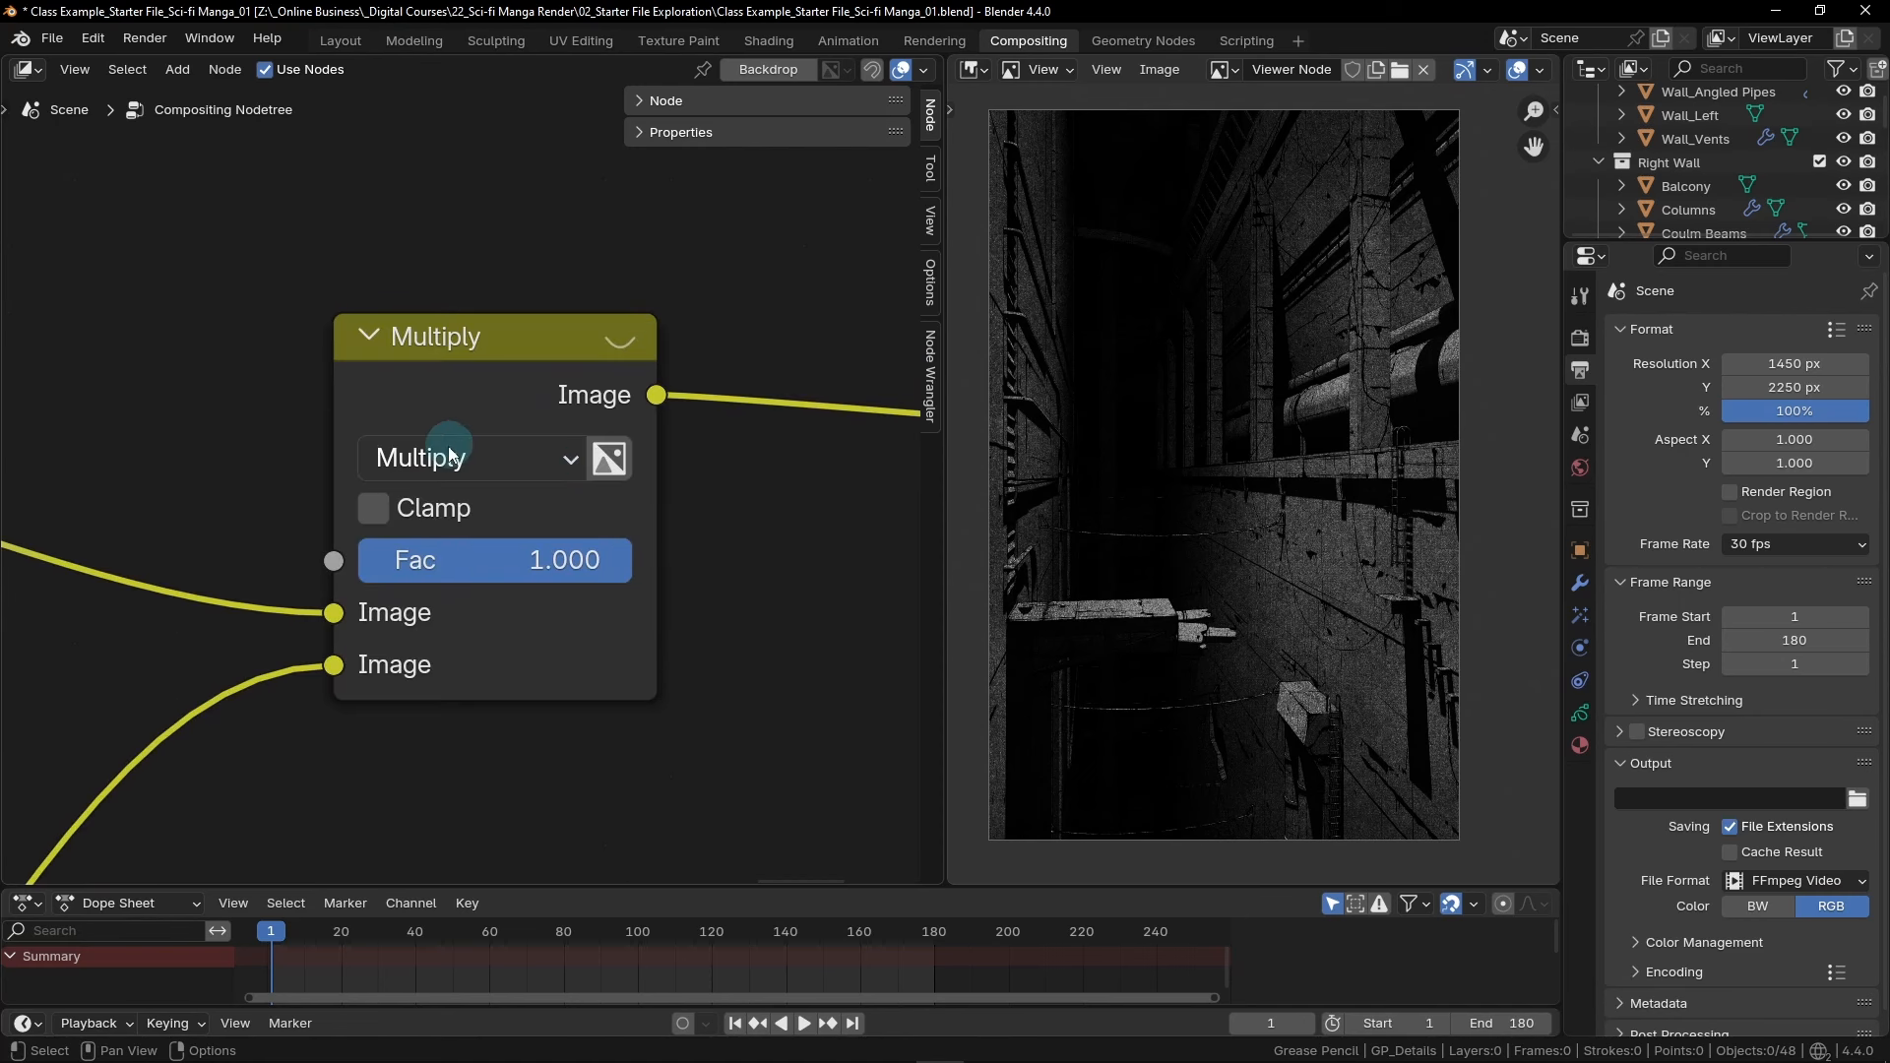
pyautogui.click(573, 459)
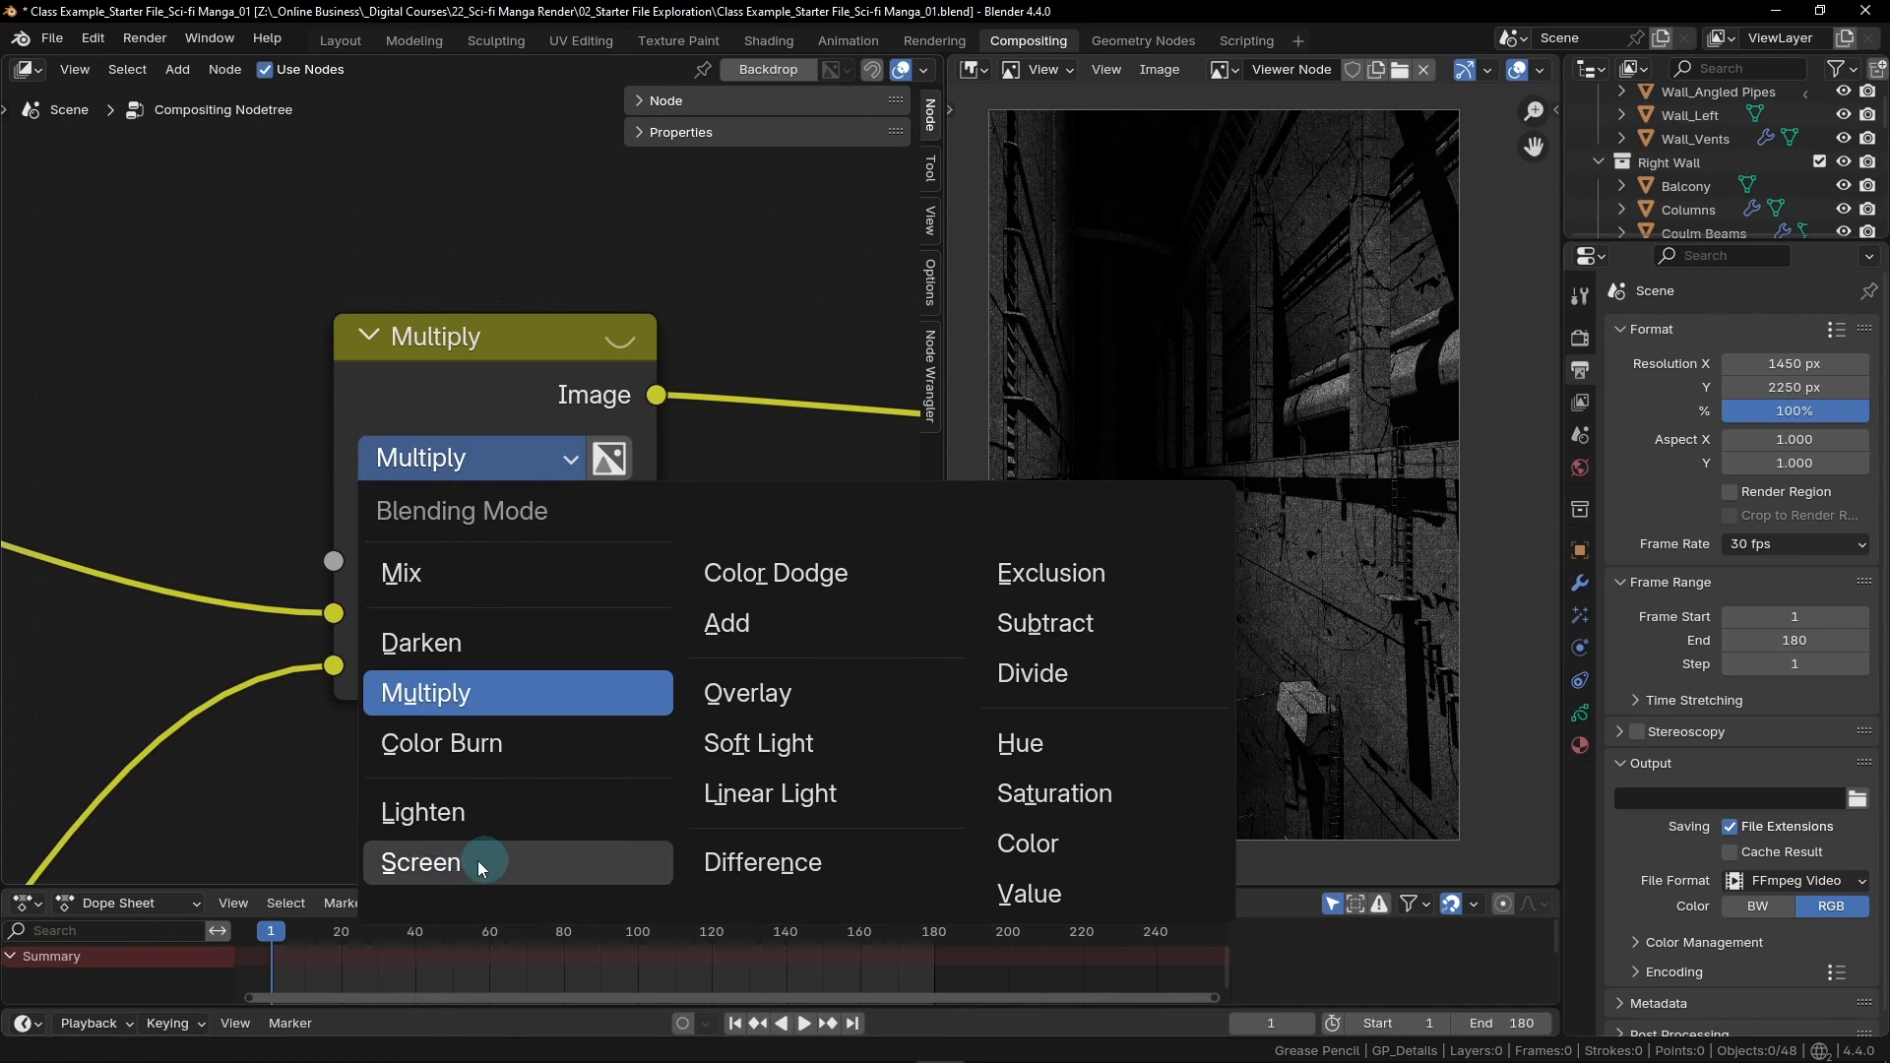
pyautogui.click(426, 879)
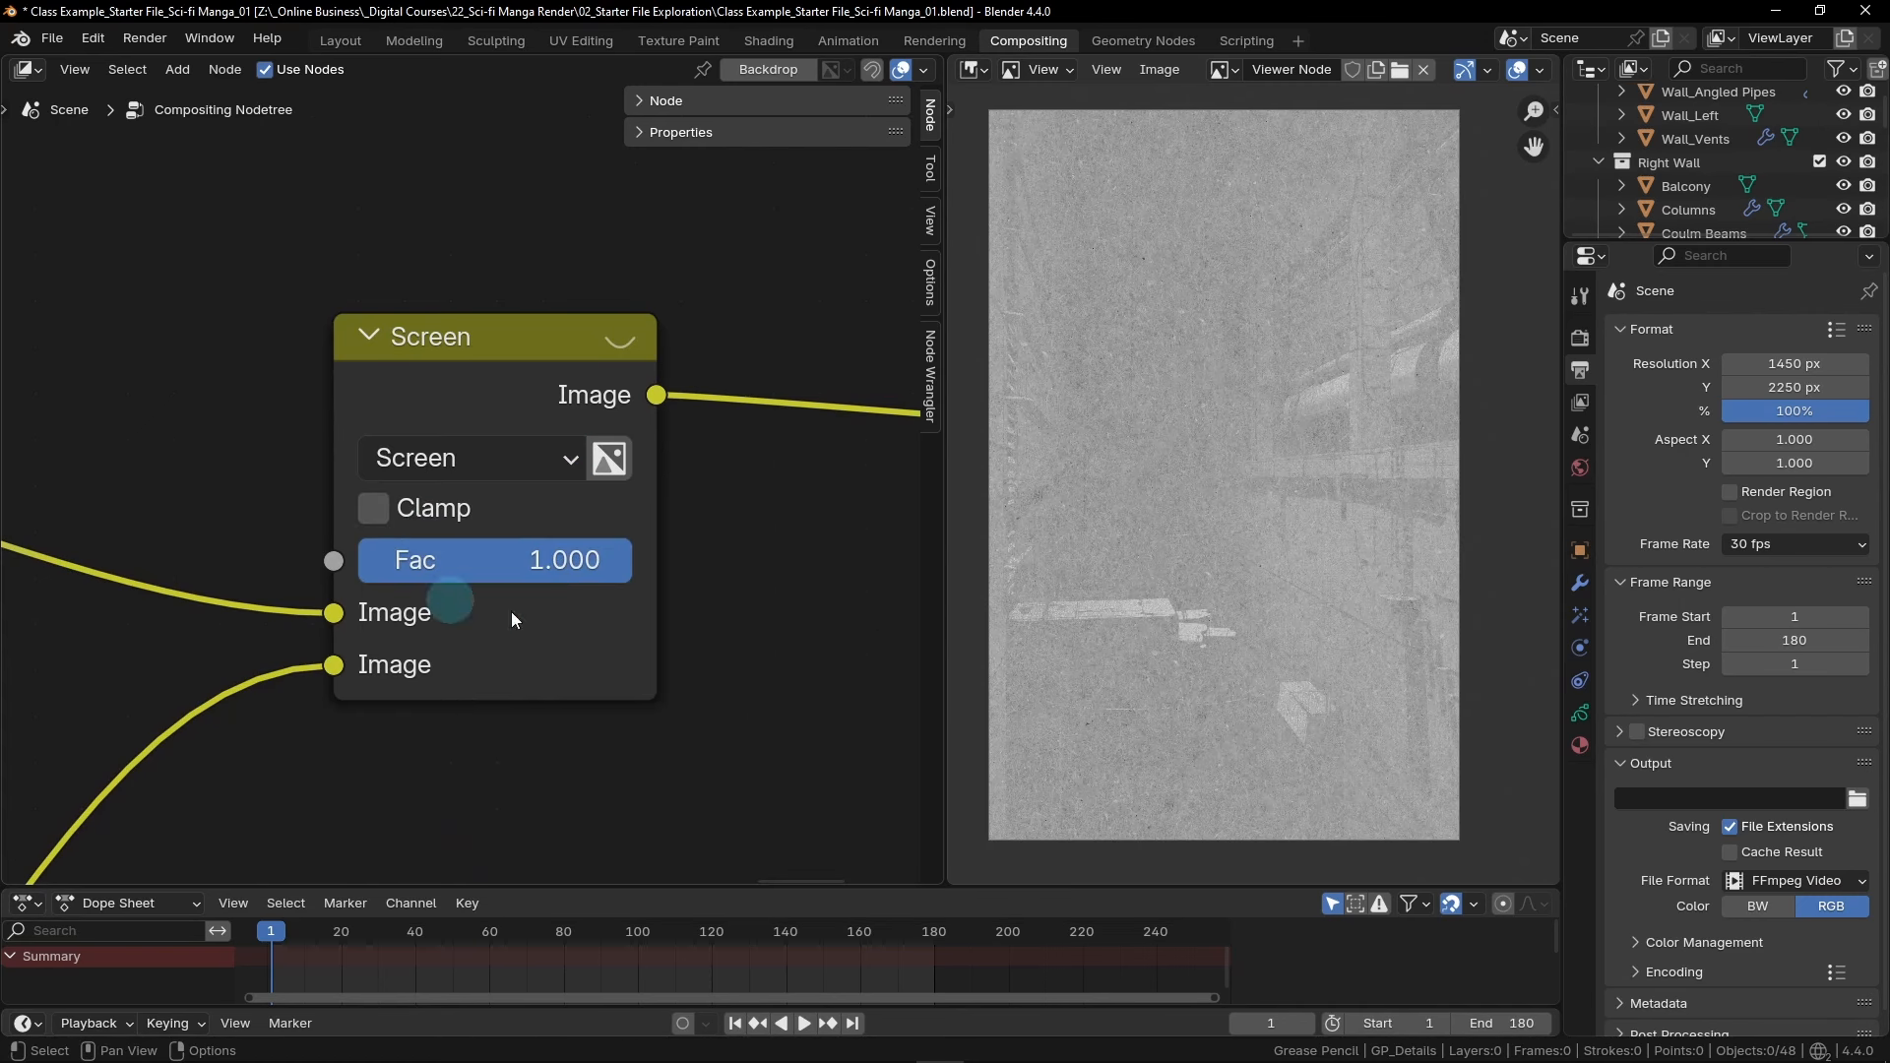
pyautogui.click(509, 575)
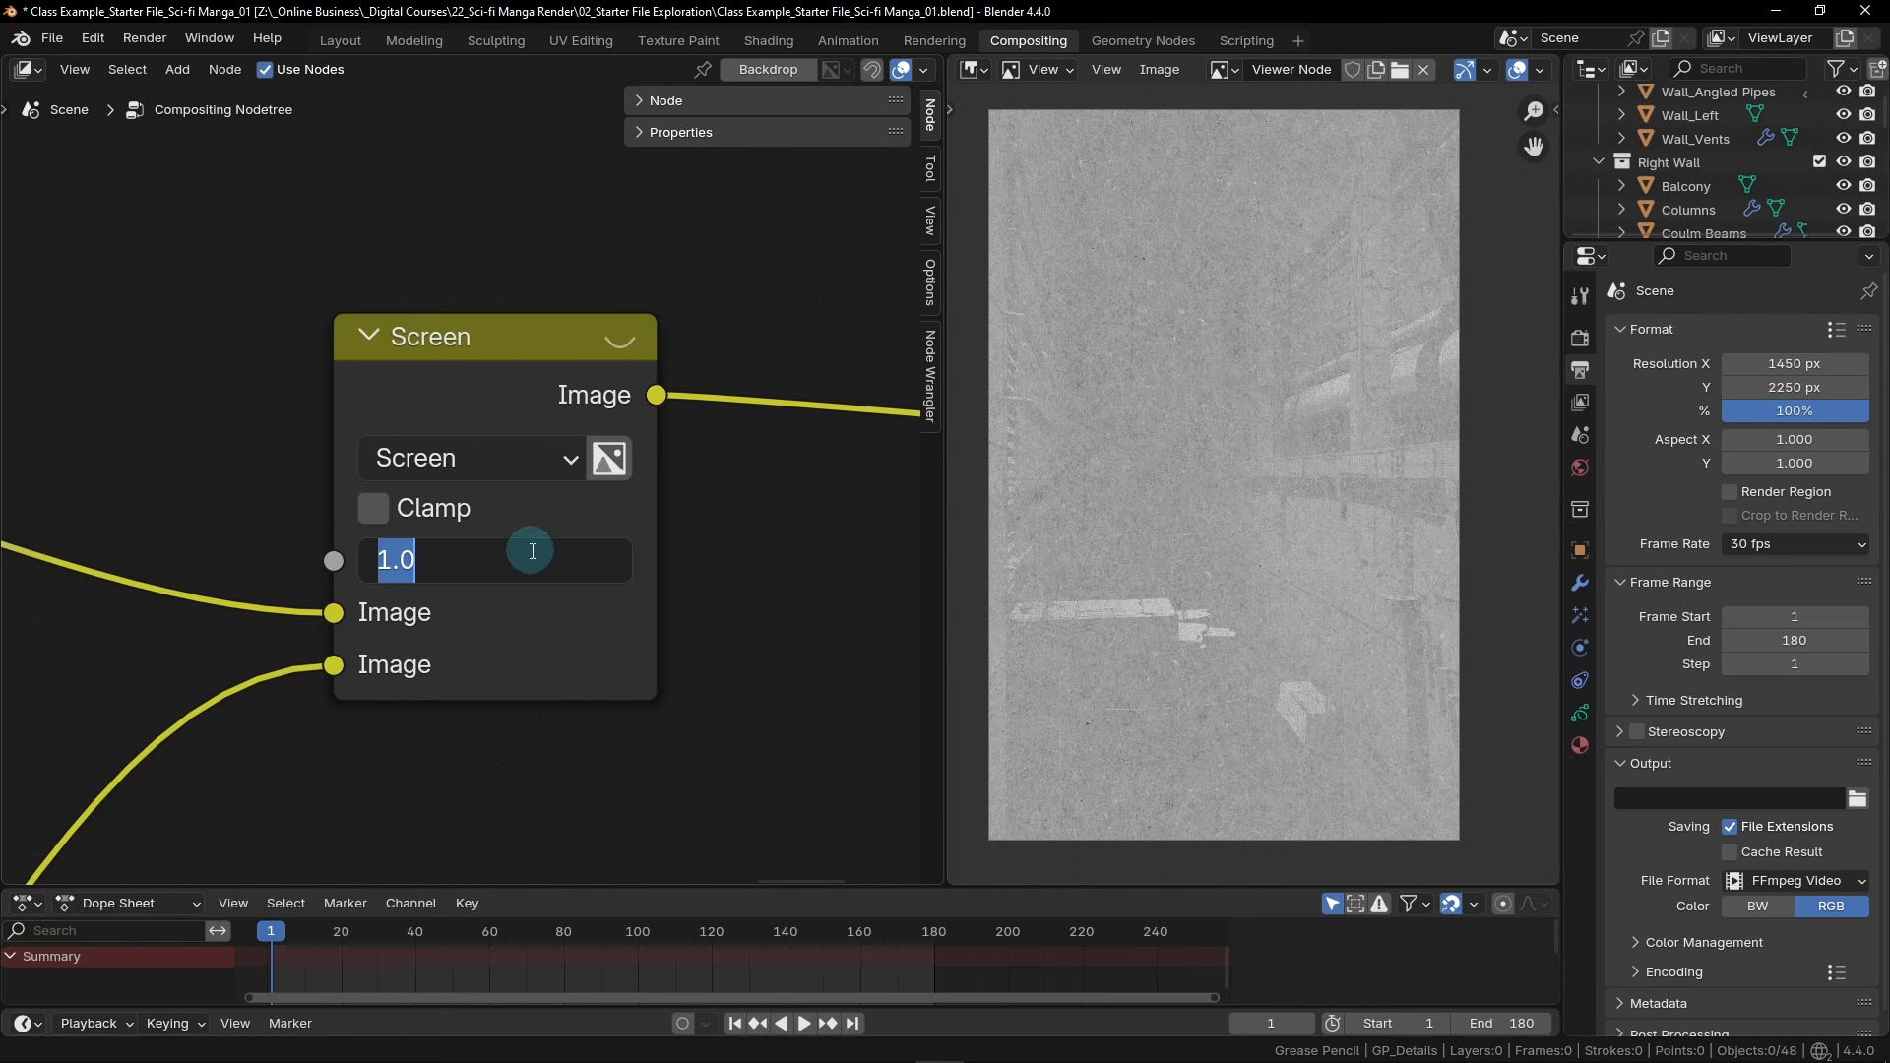
pyautogui.press('BackSpace')
pyautogui.write('.015')
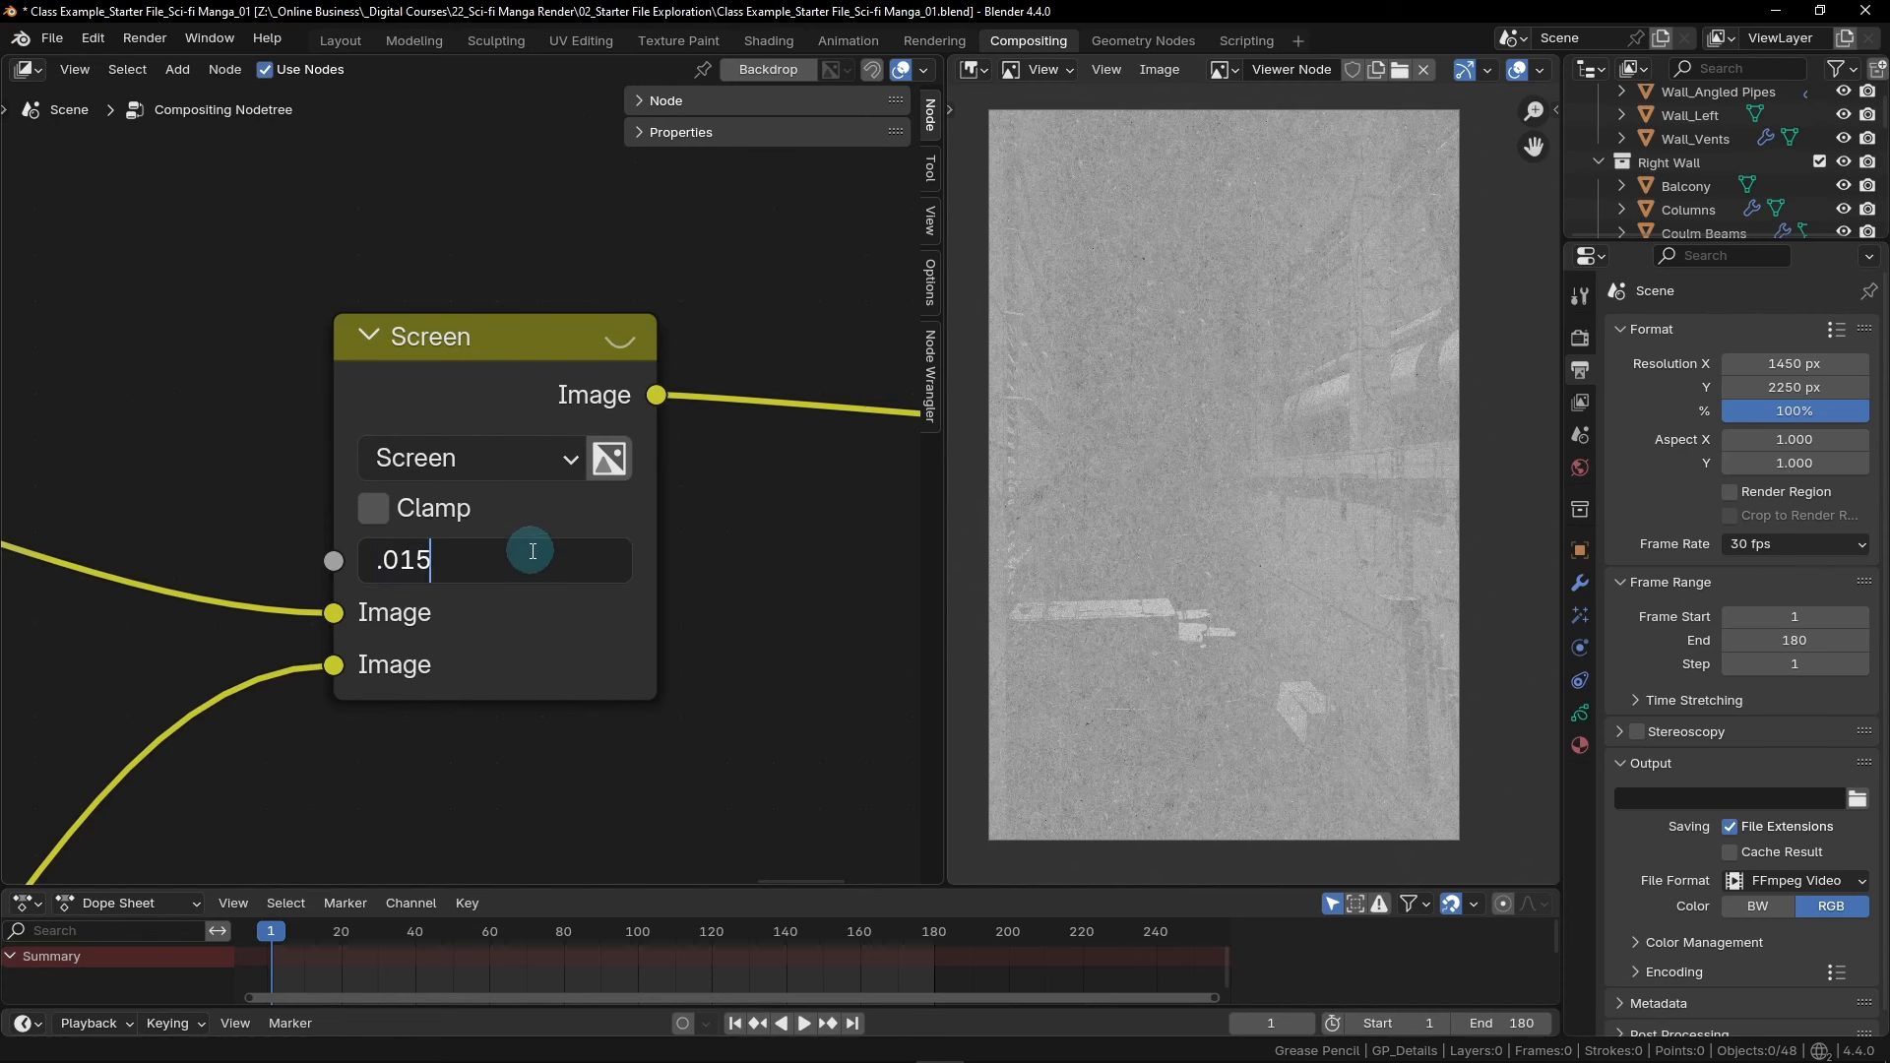
pyautogui.press('Return')
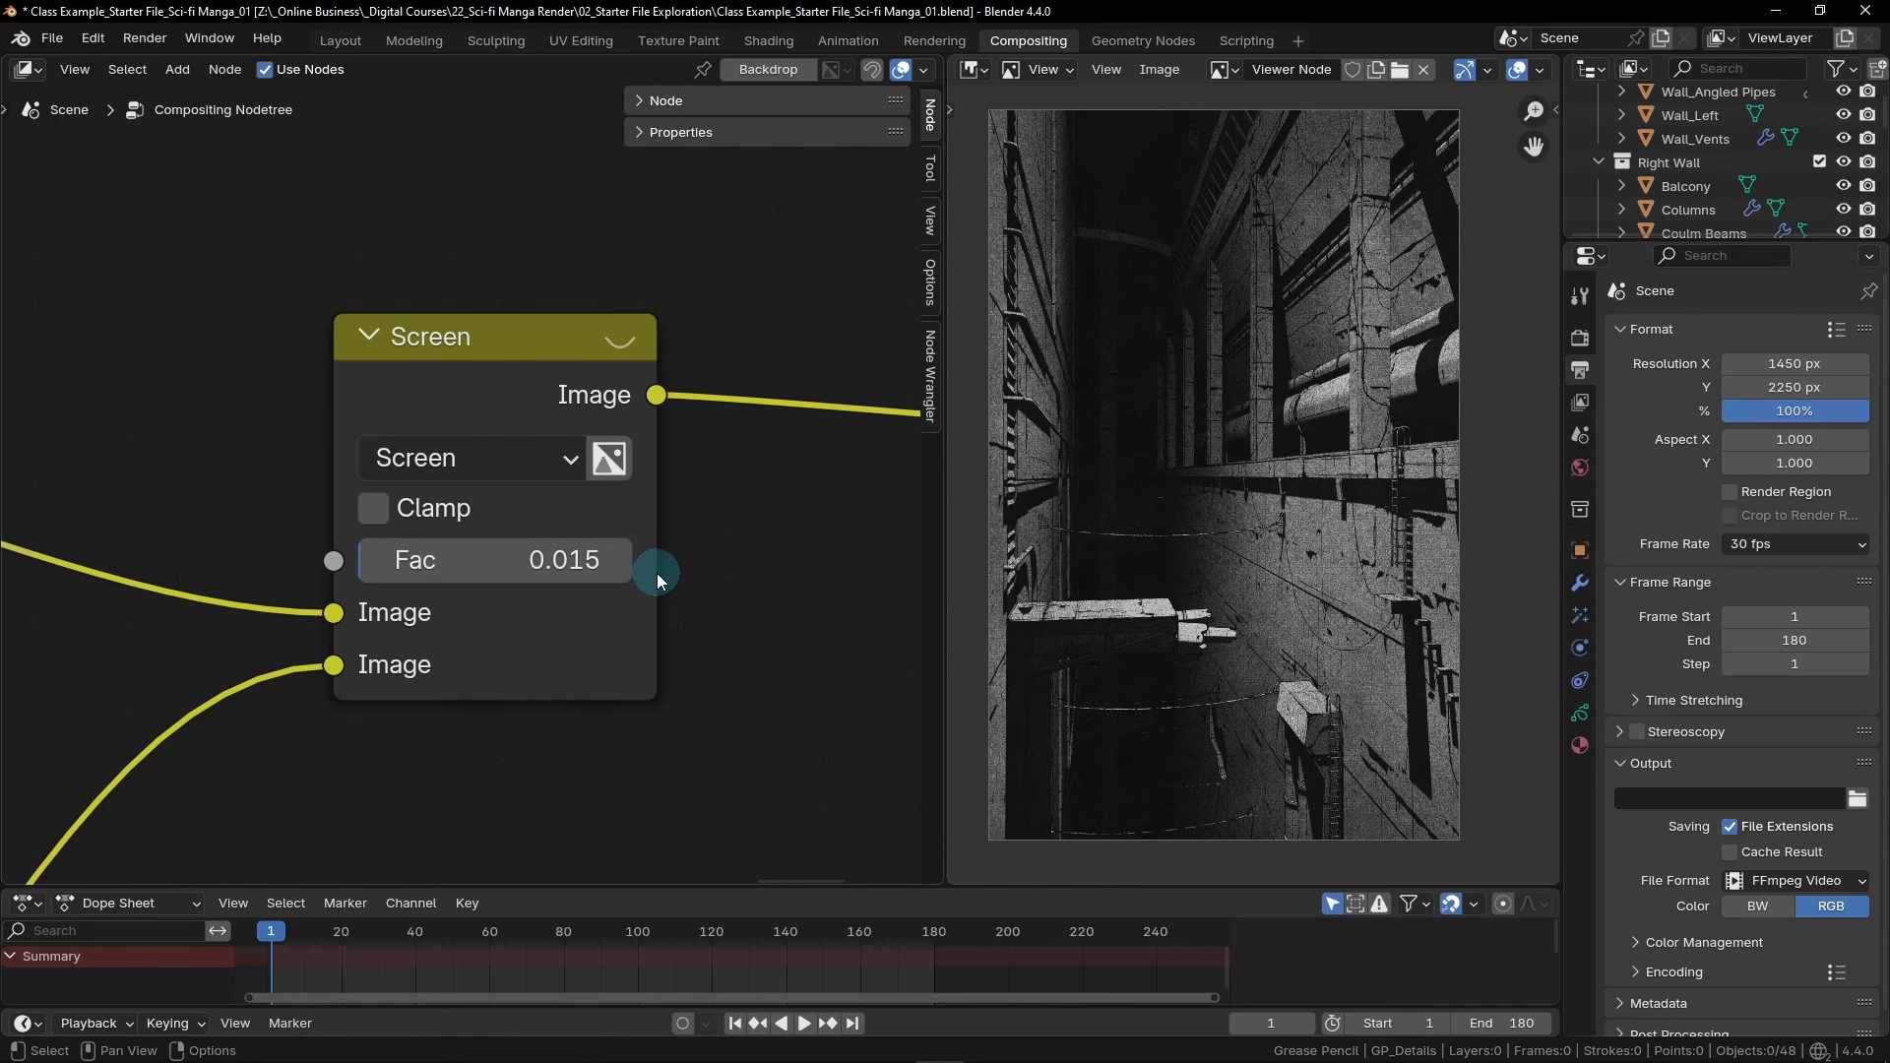
# Try a stronger Fac of 0.148 on the Screen node to compare the paper texture, and restore it to 0.015
pyautogui.scroll(5, 1197, 774)
pyautogui.moveTo(1114, 774); pyautogui.dragTo(1098, 527, button='middle')
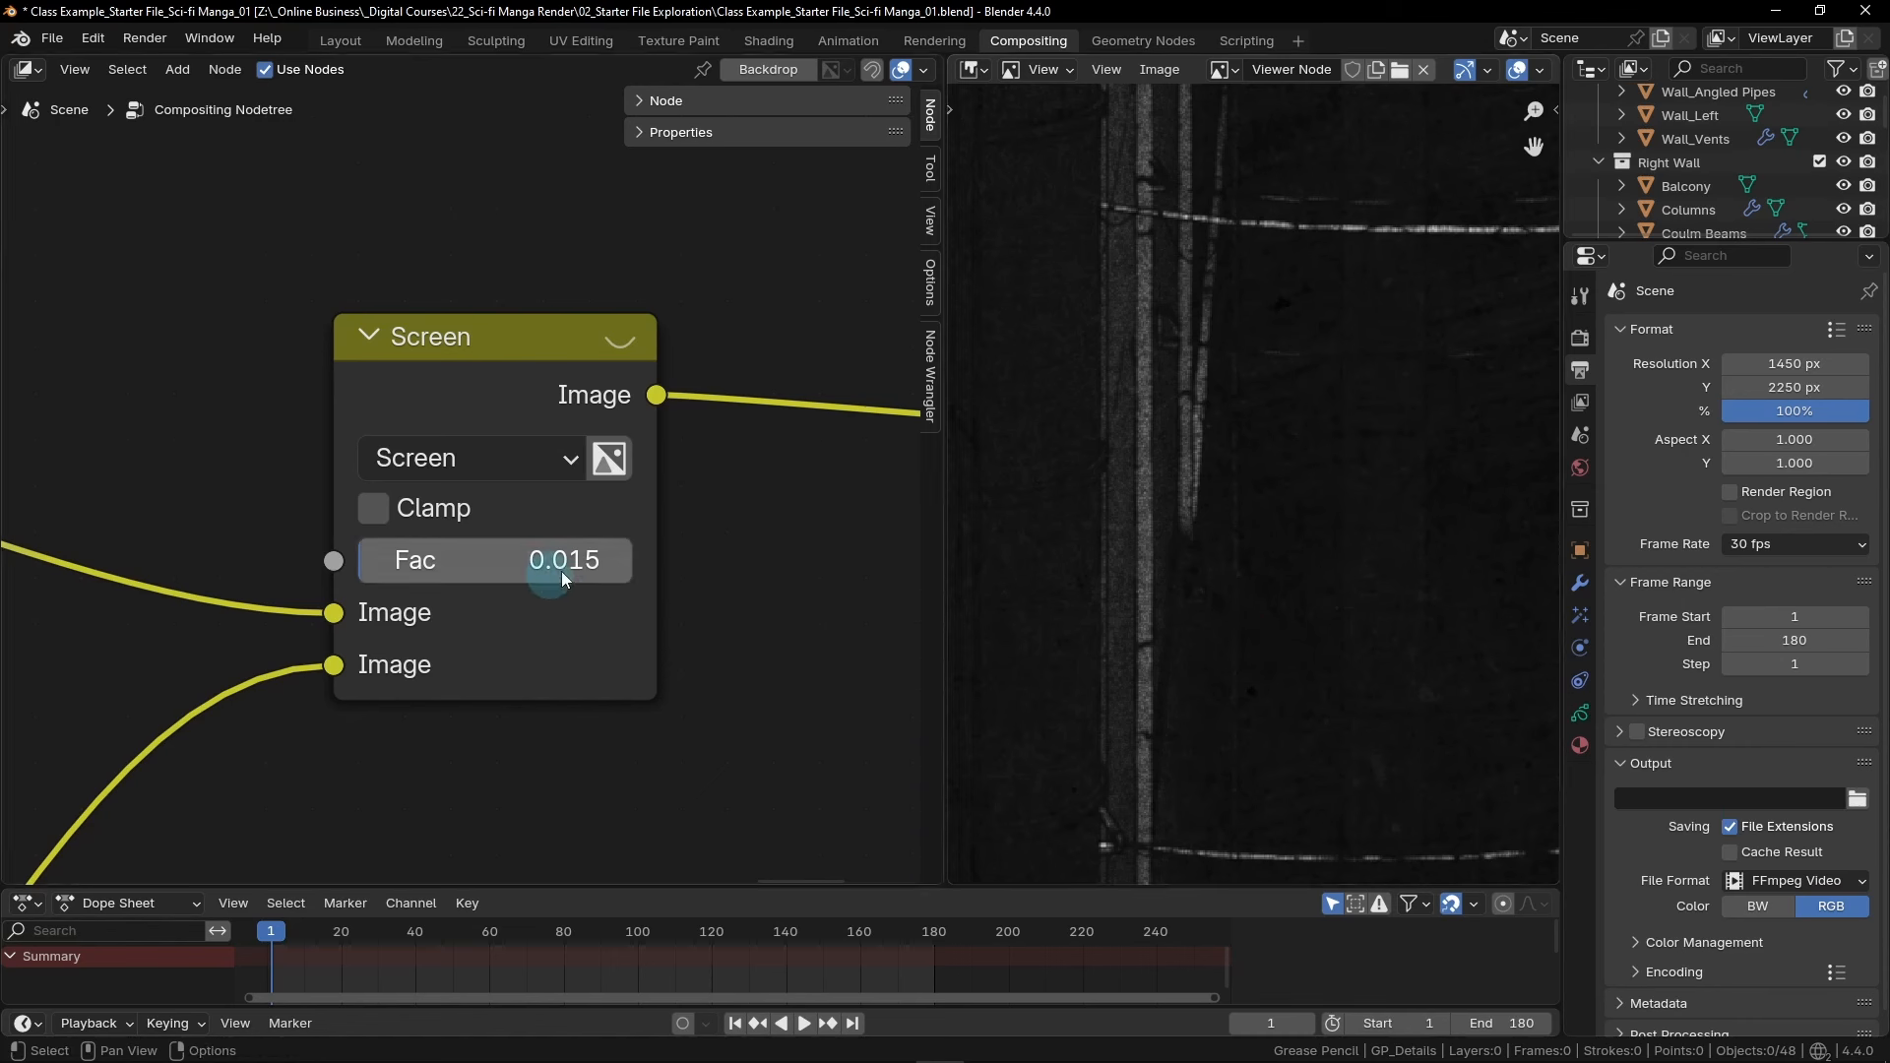
pyautogui.moveTo(440, 567); pyautogui.dragTo(503, 560)
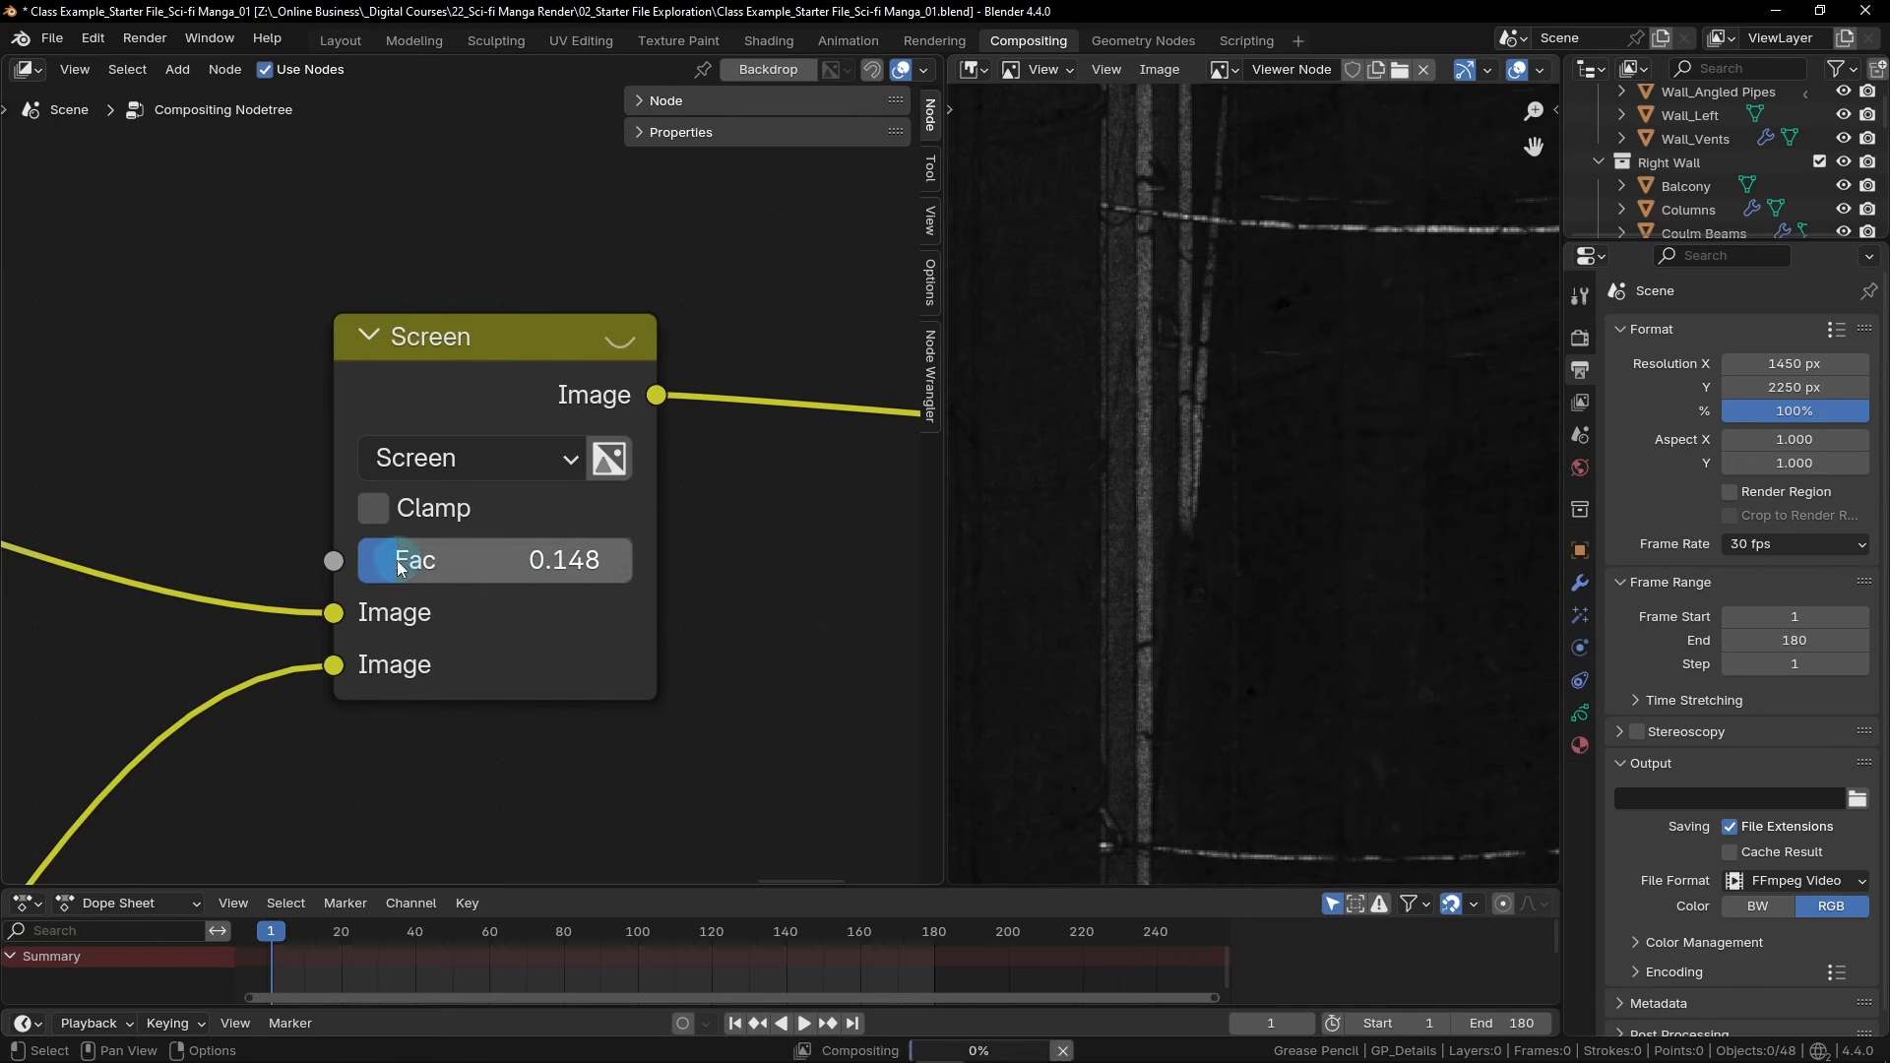
pyautogui.scroll(-7, 1262, 589)
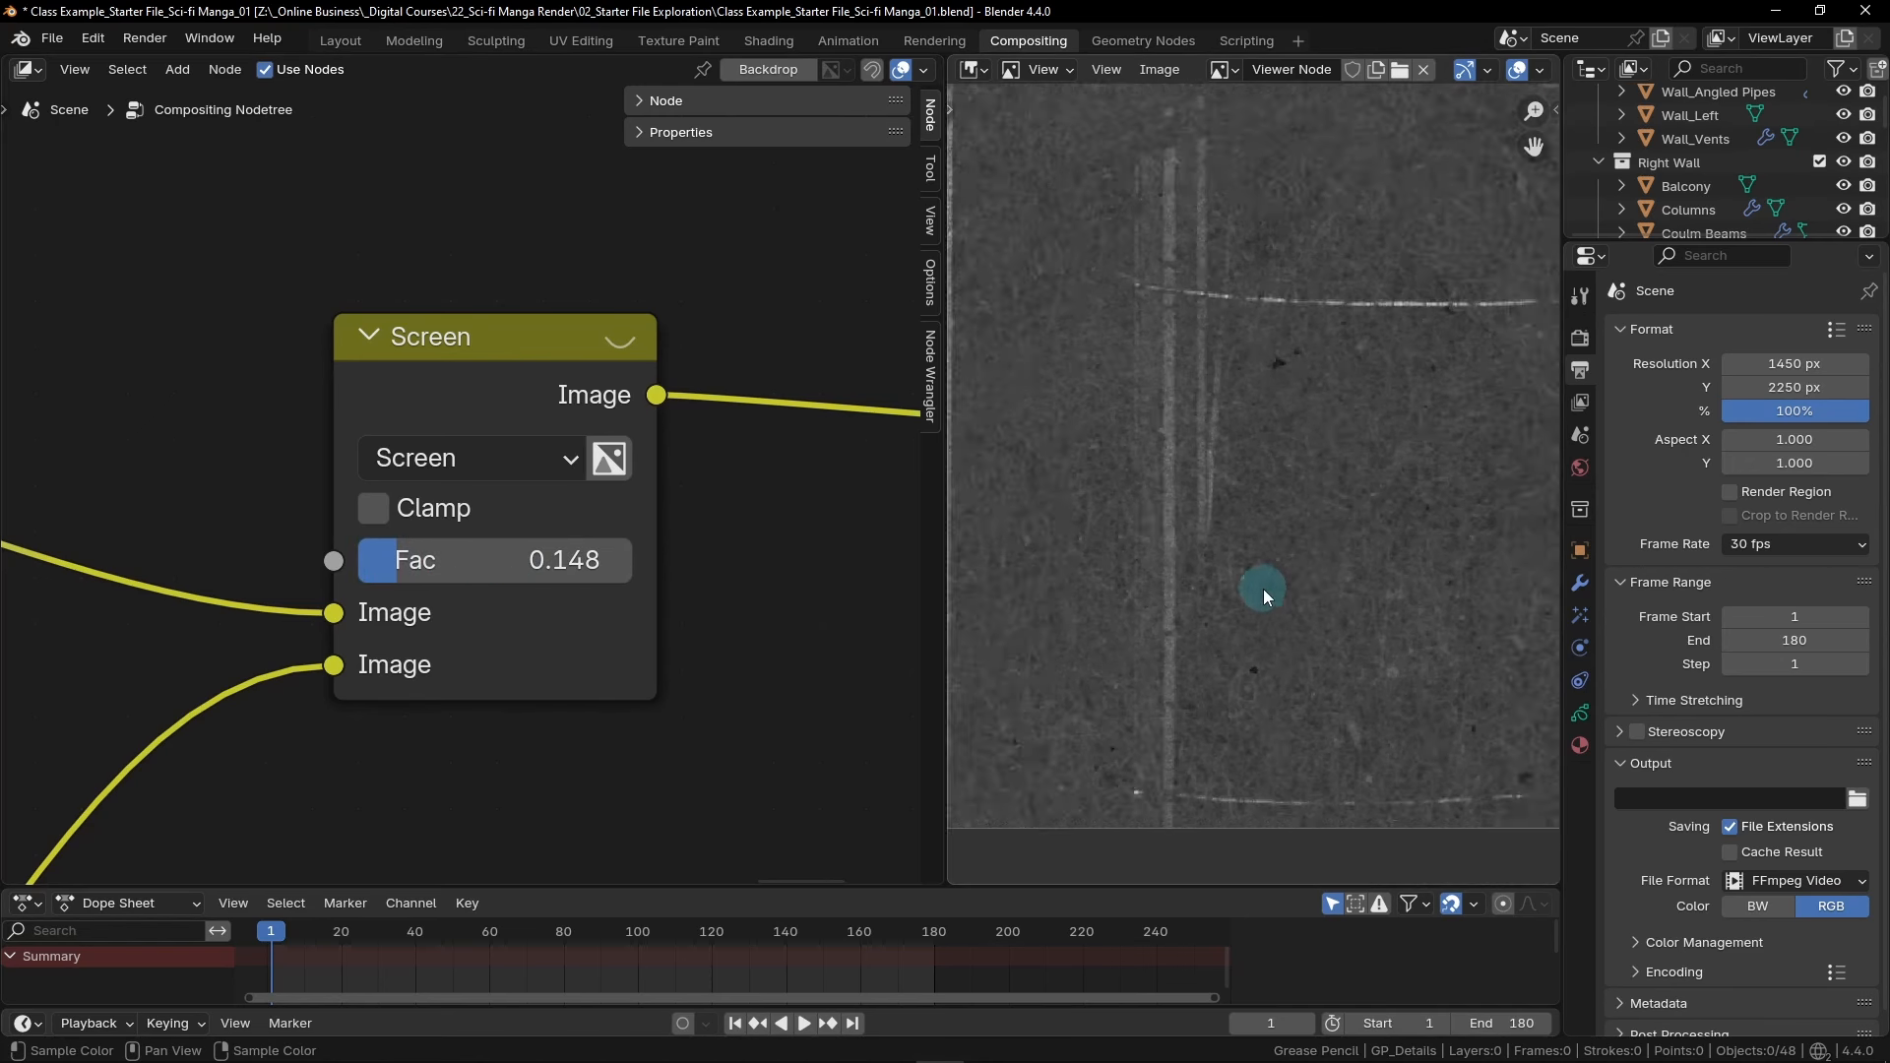
pyautogui.moveTo(1132, 571); pyautogui.dragTo(1169, 619, button='middle')
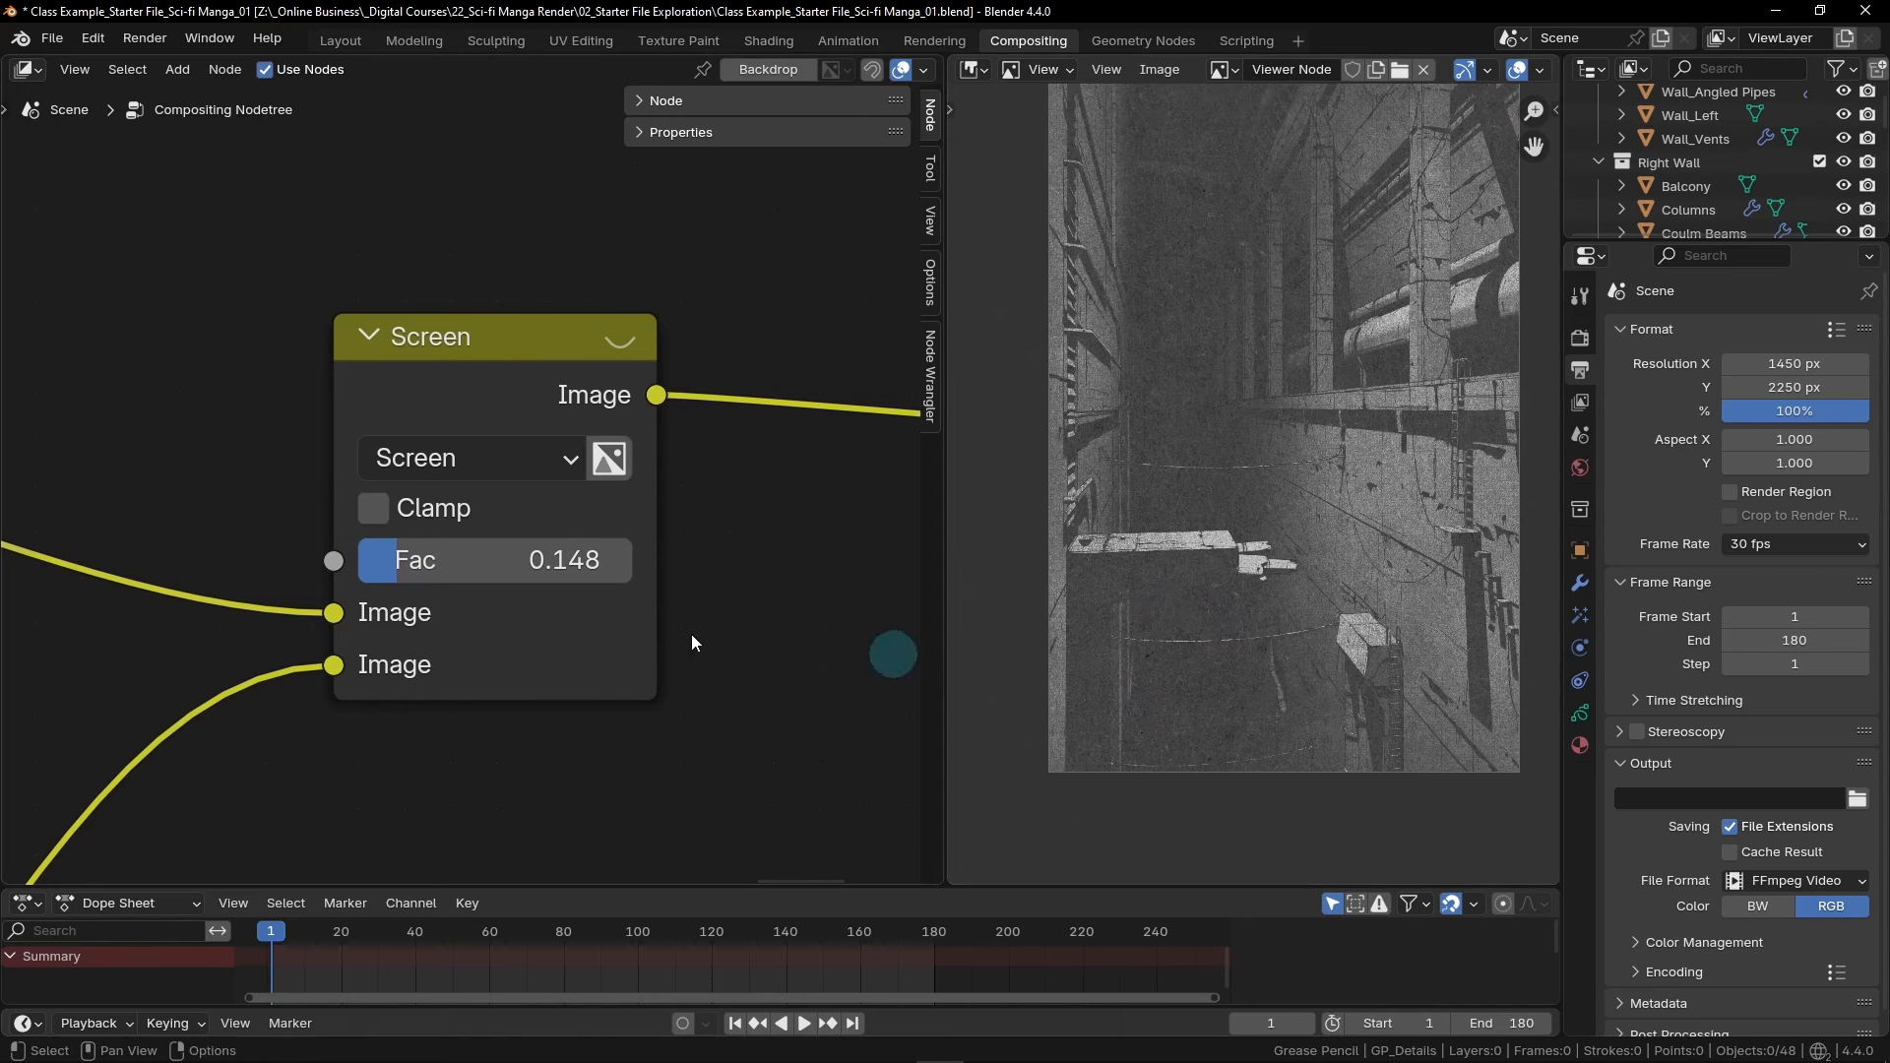
pyautogui.click(520, 557)
pyautogui.press('BackSpace')
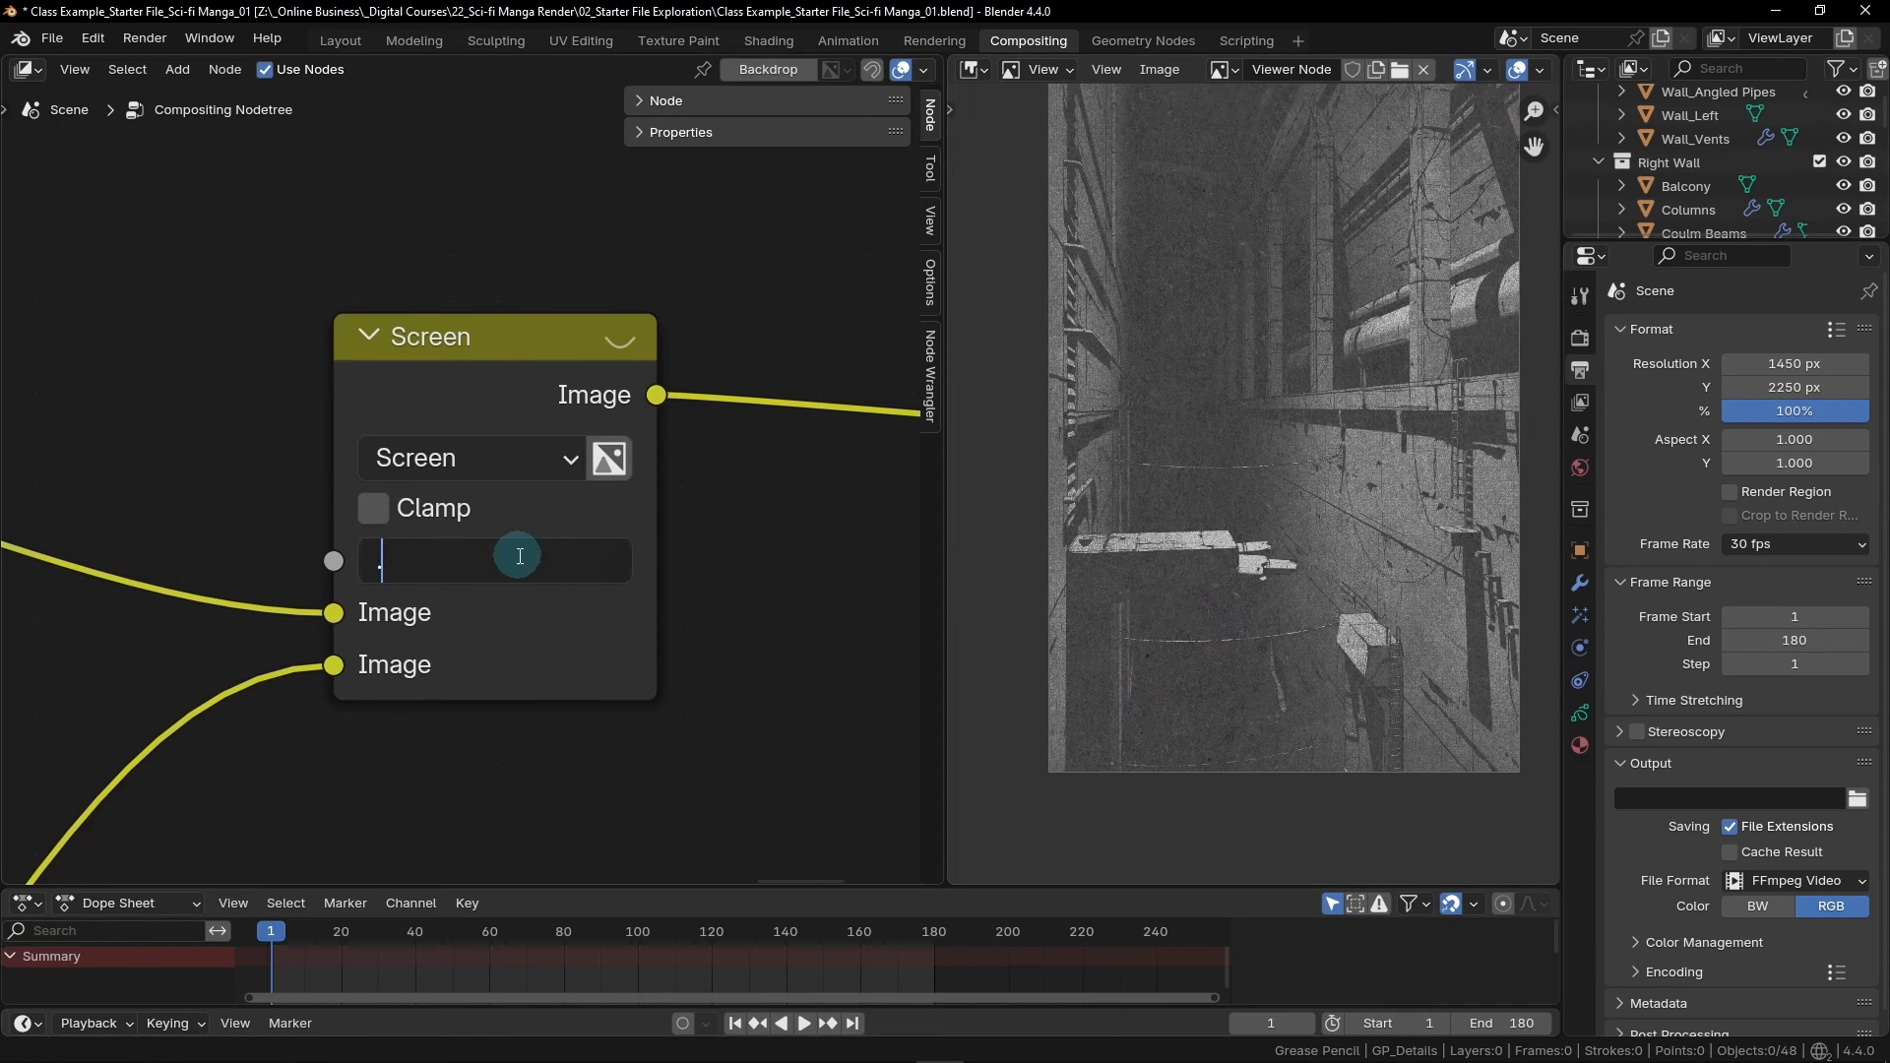
pyautogui.write('.015')
pyautogui.press('Return')
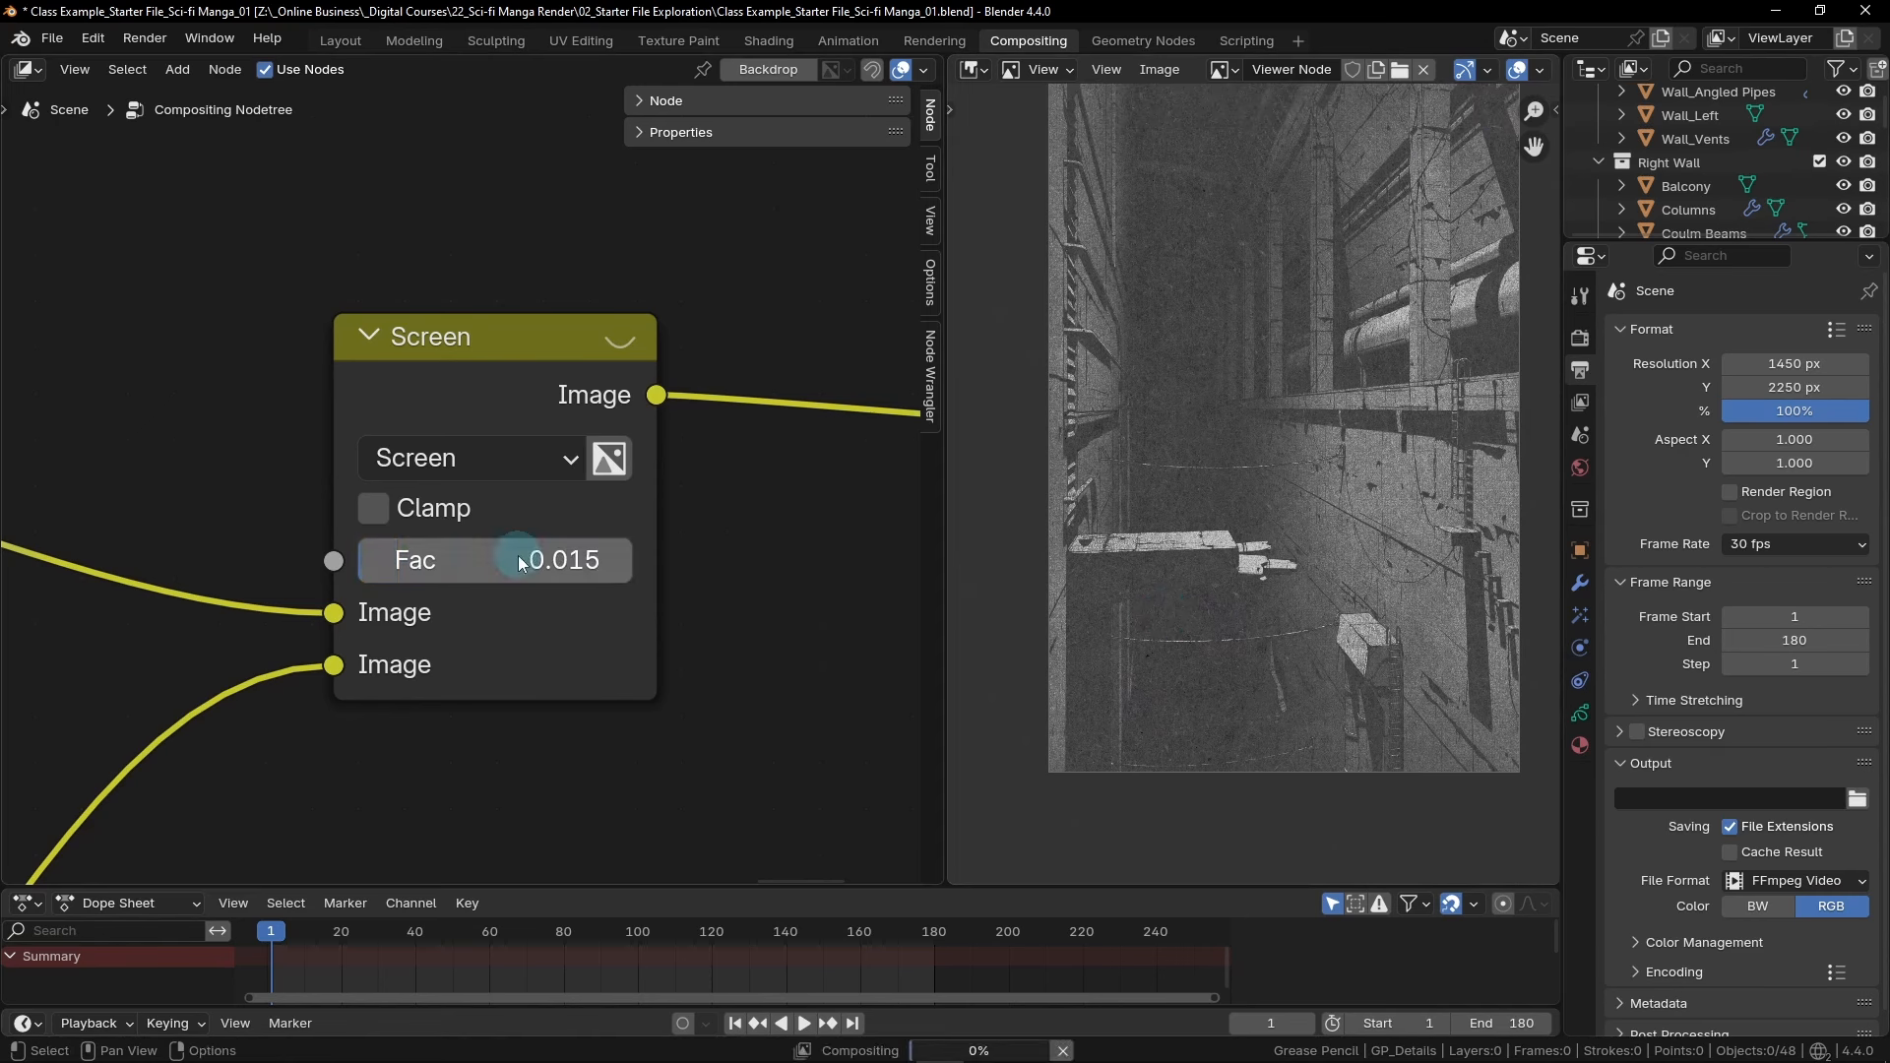
# Examine the viewer image up close for how the paper fibers show in the shadows and along the walls
pyautogui.scroll(4, 1209, 710)
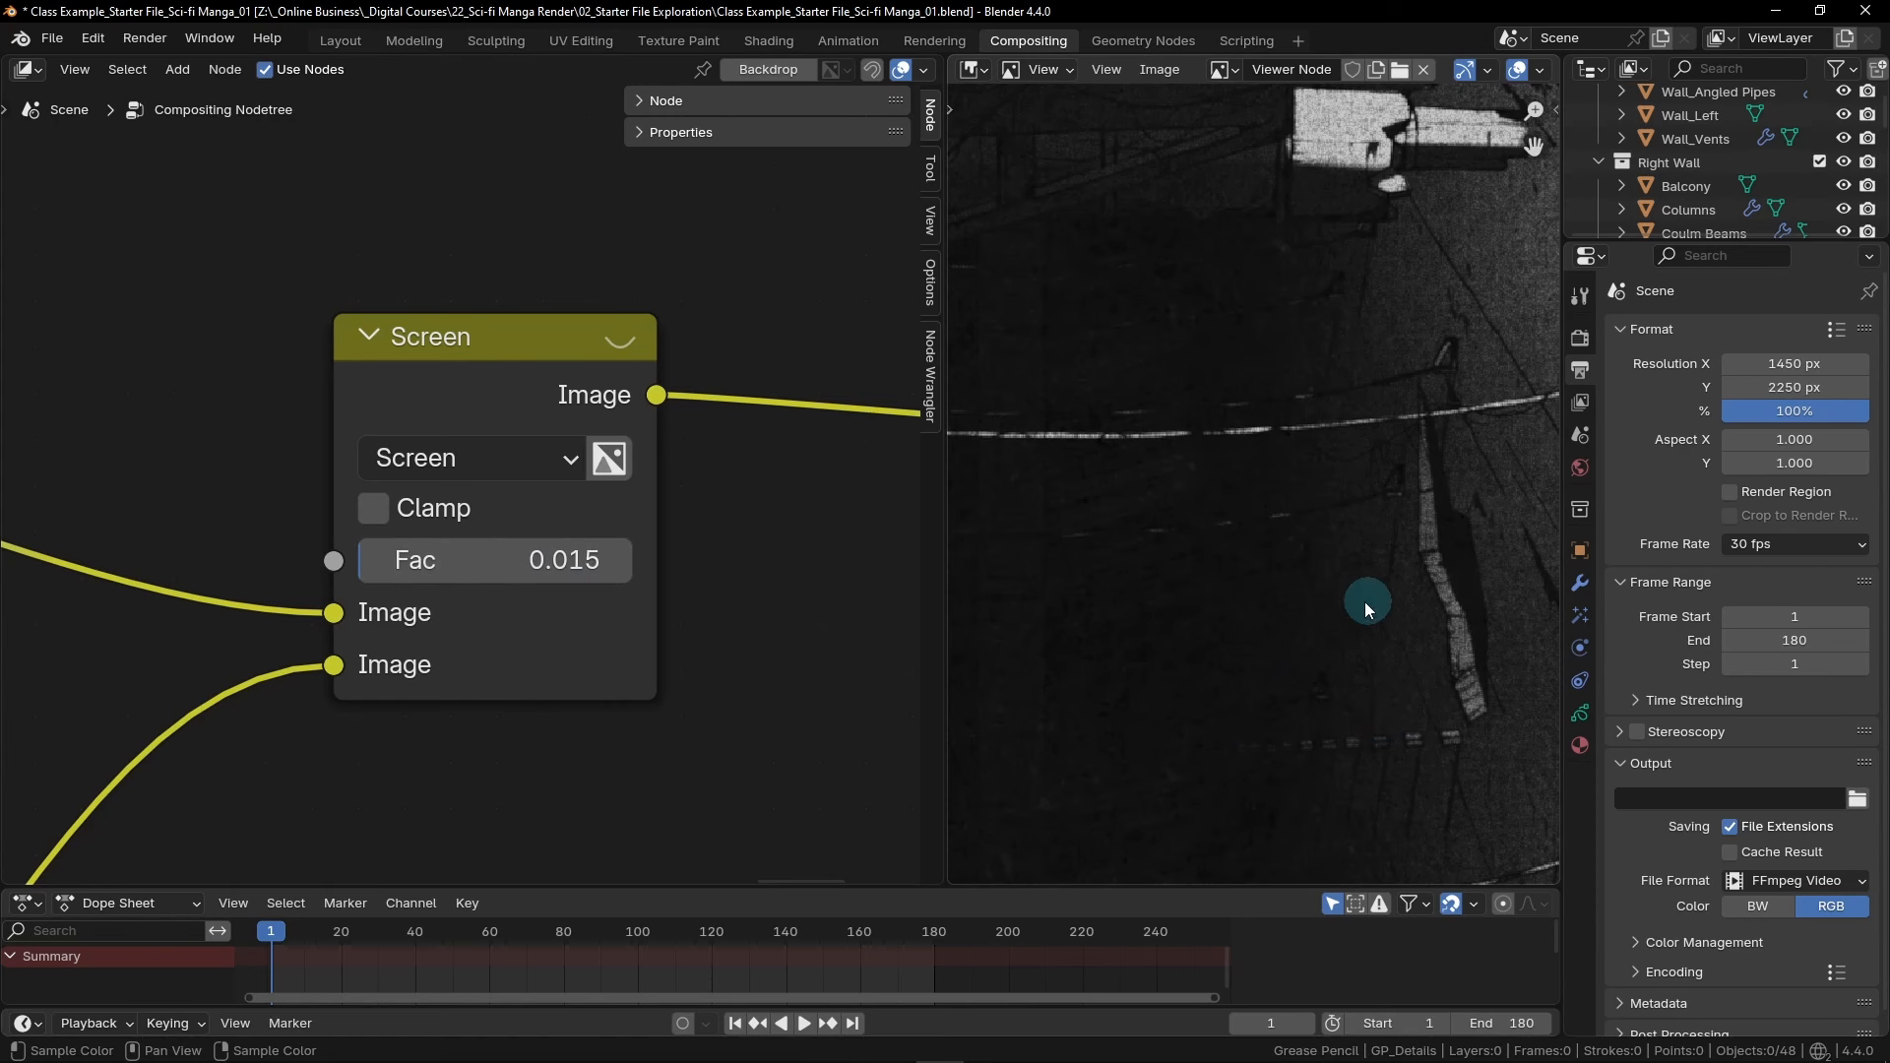
pyautogui.moveTo(1234, 452); pyautogui.dragTo(1268, 681, button='middle')
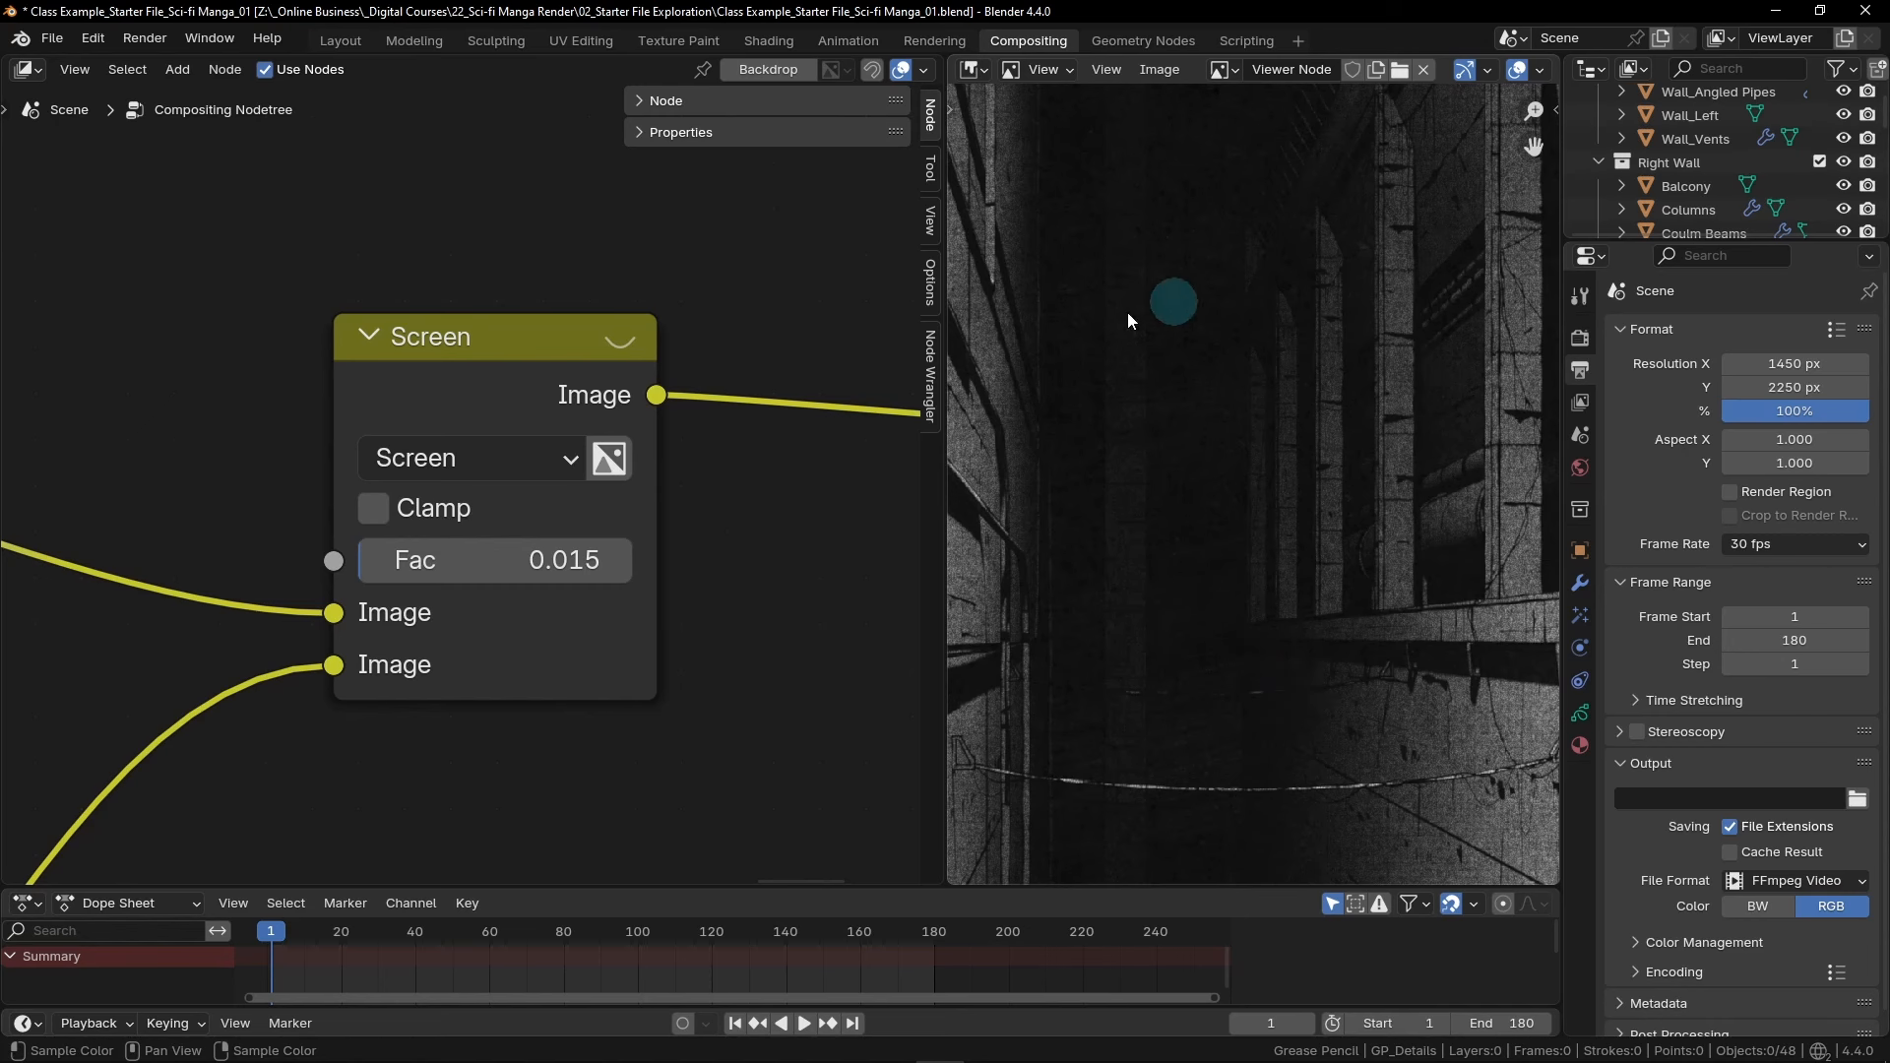
pyautogui.scroll(-2, 1226, 372)
pyautogui.scroll(5, 1225, 372)
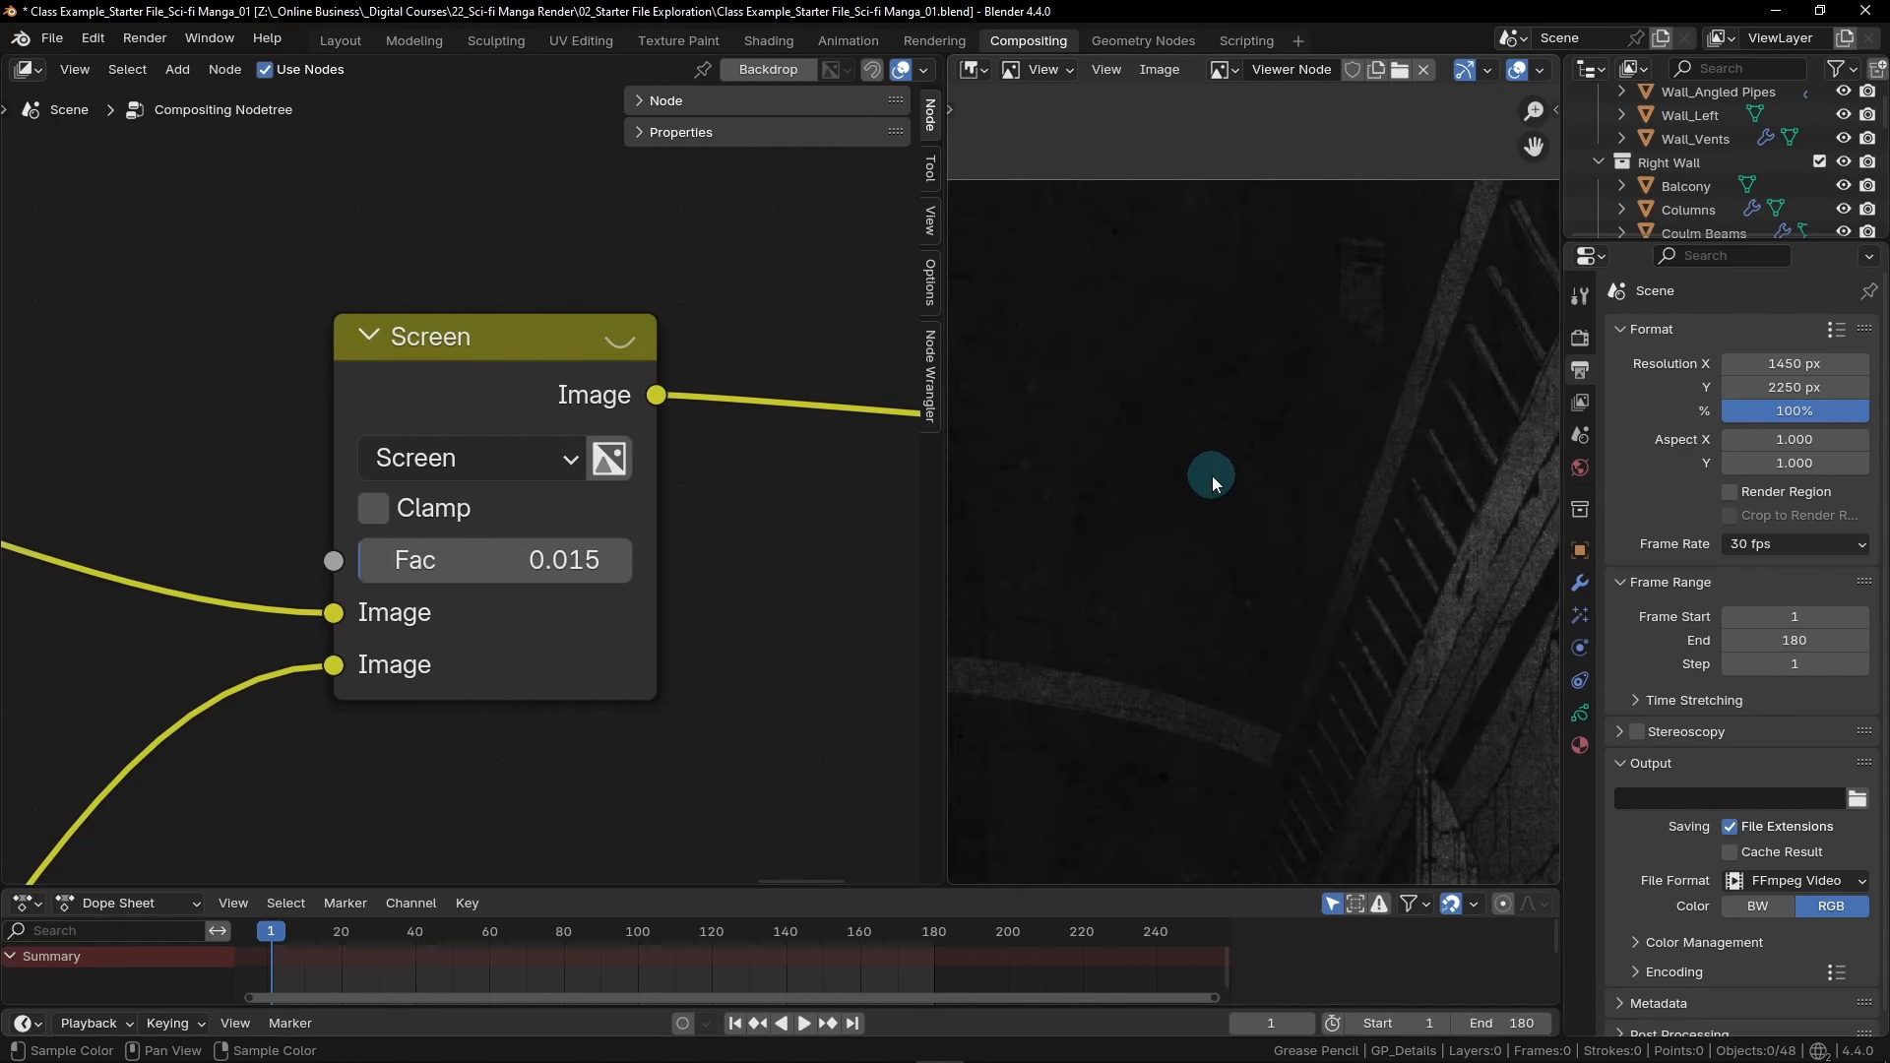
pyautogui.moveTo(1142, 548); pyautogui.dragTo(1199, 533, button='middle')
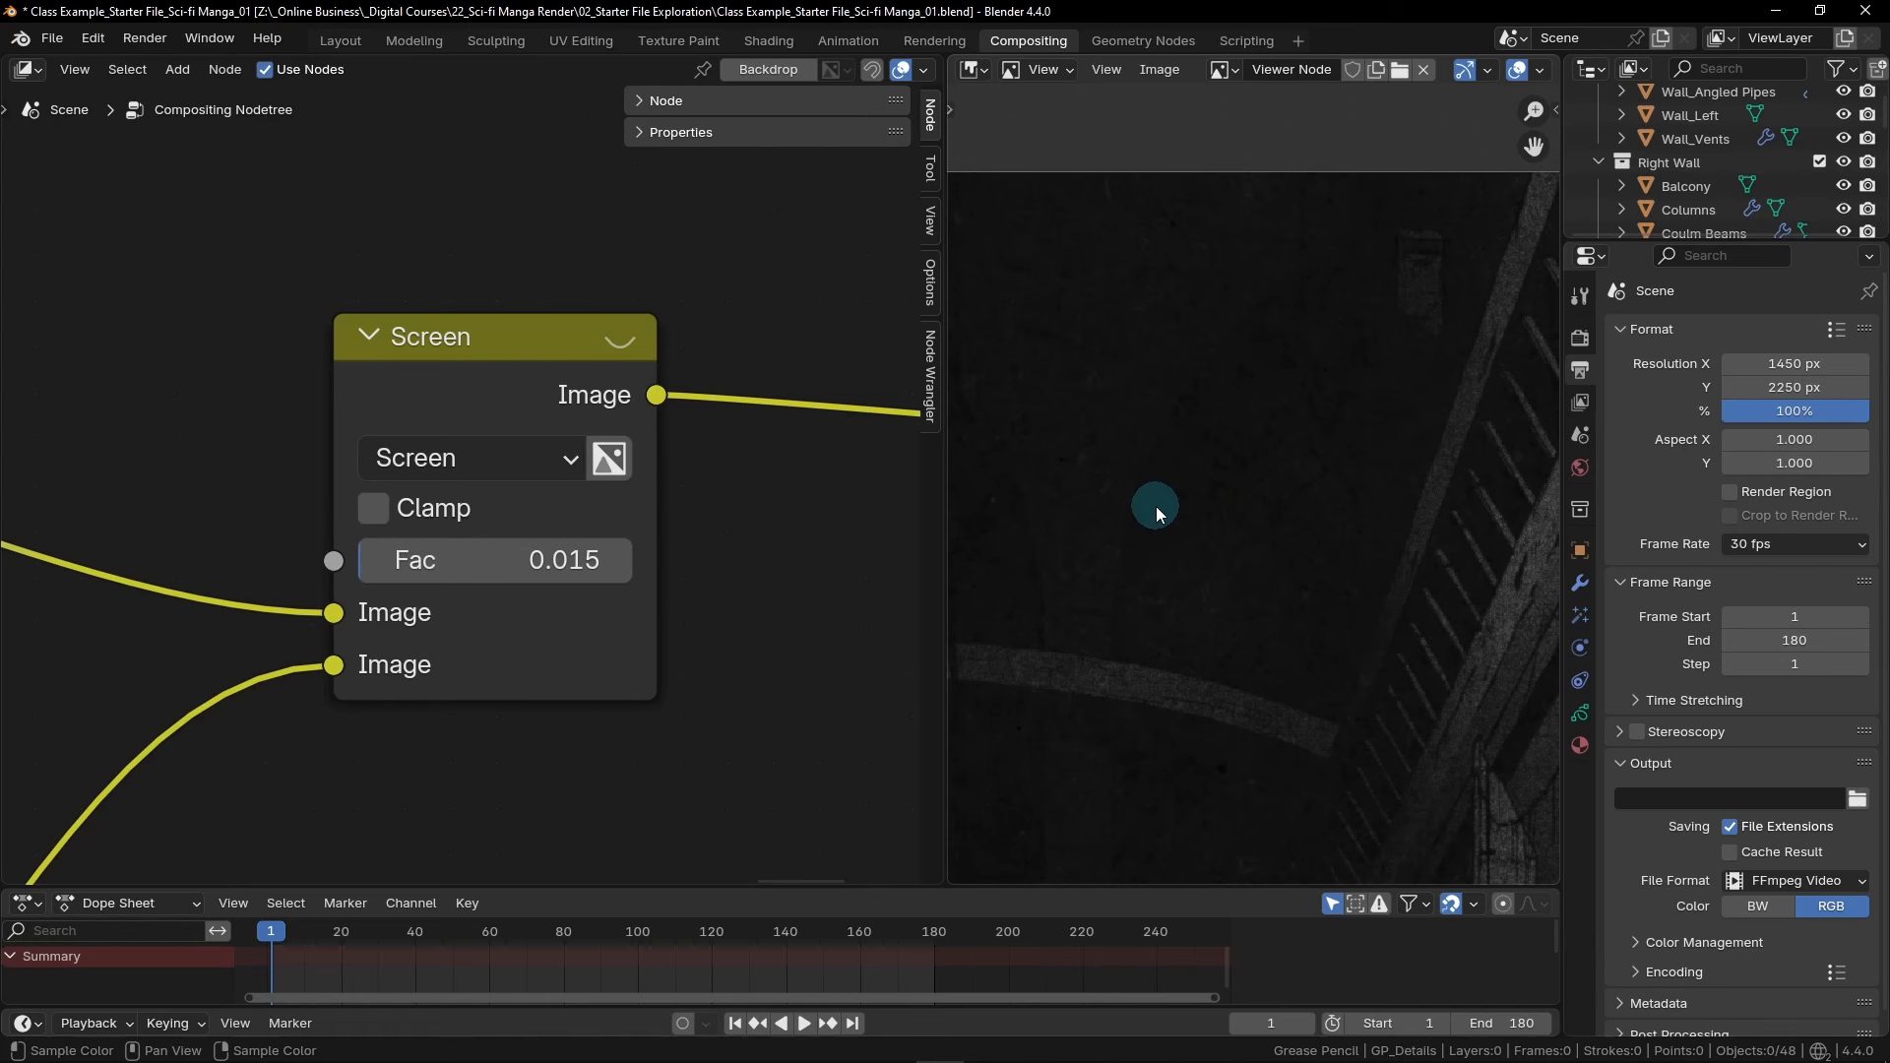
pyautogui.scroll(-1, 1172, 511)
pyautogui.moveTo(1104, 411); pyautogui.dragTo(1181, 433, button='middle')
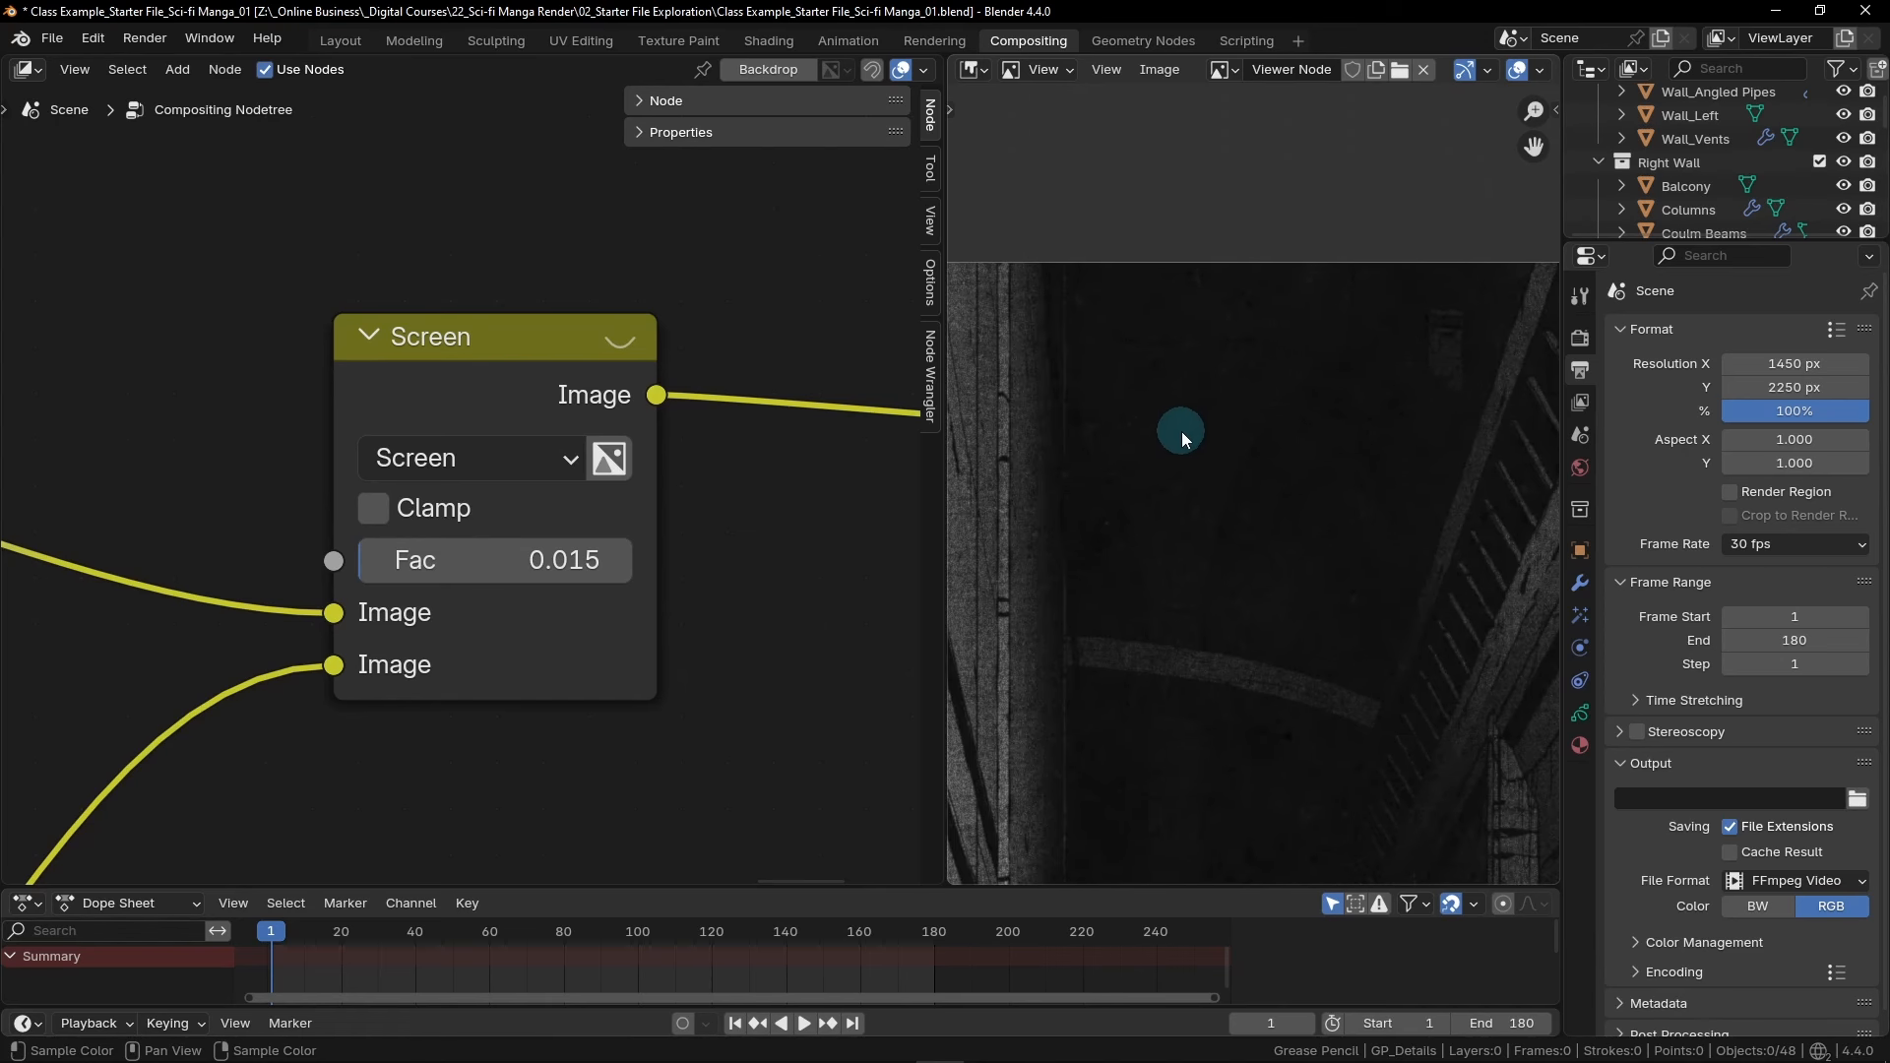
pyautogui.scroll(1, 1181, 432)
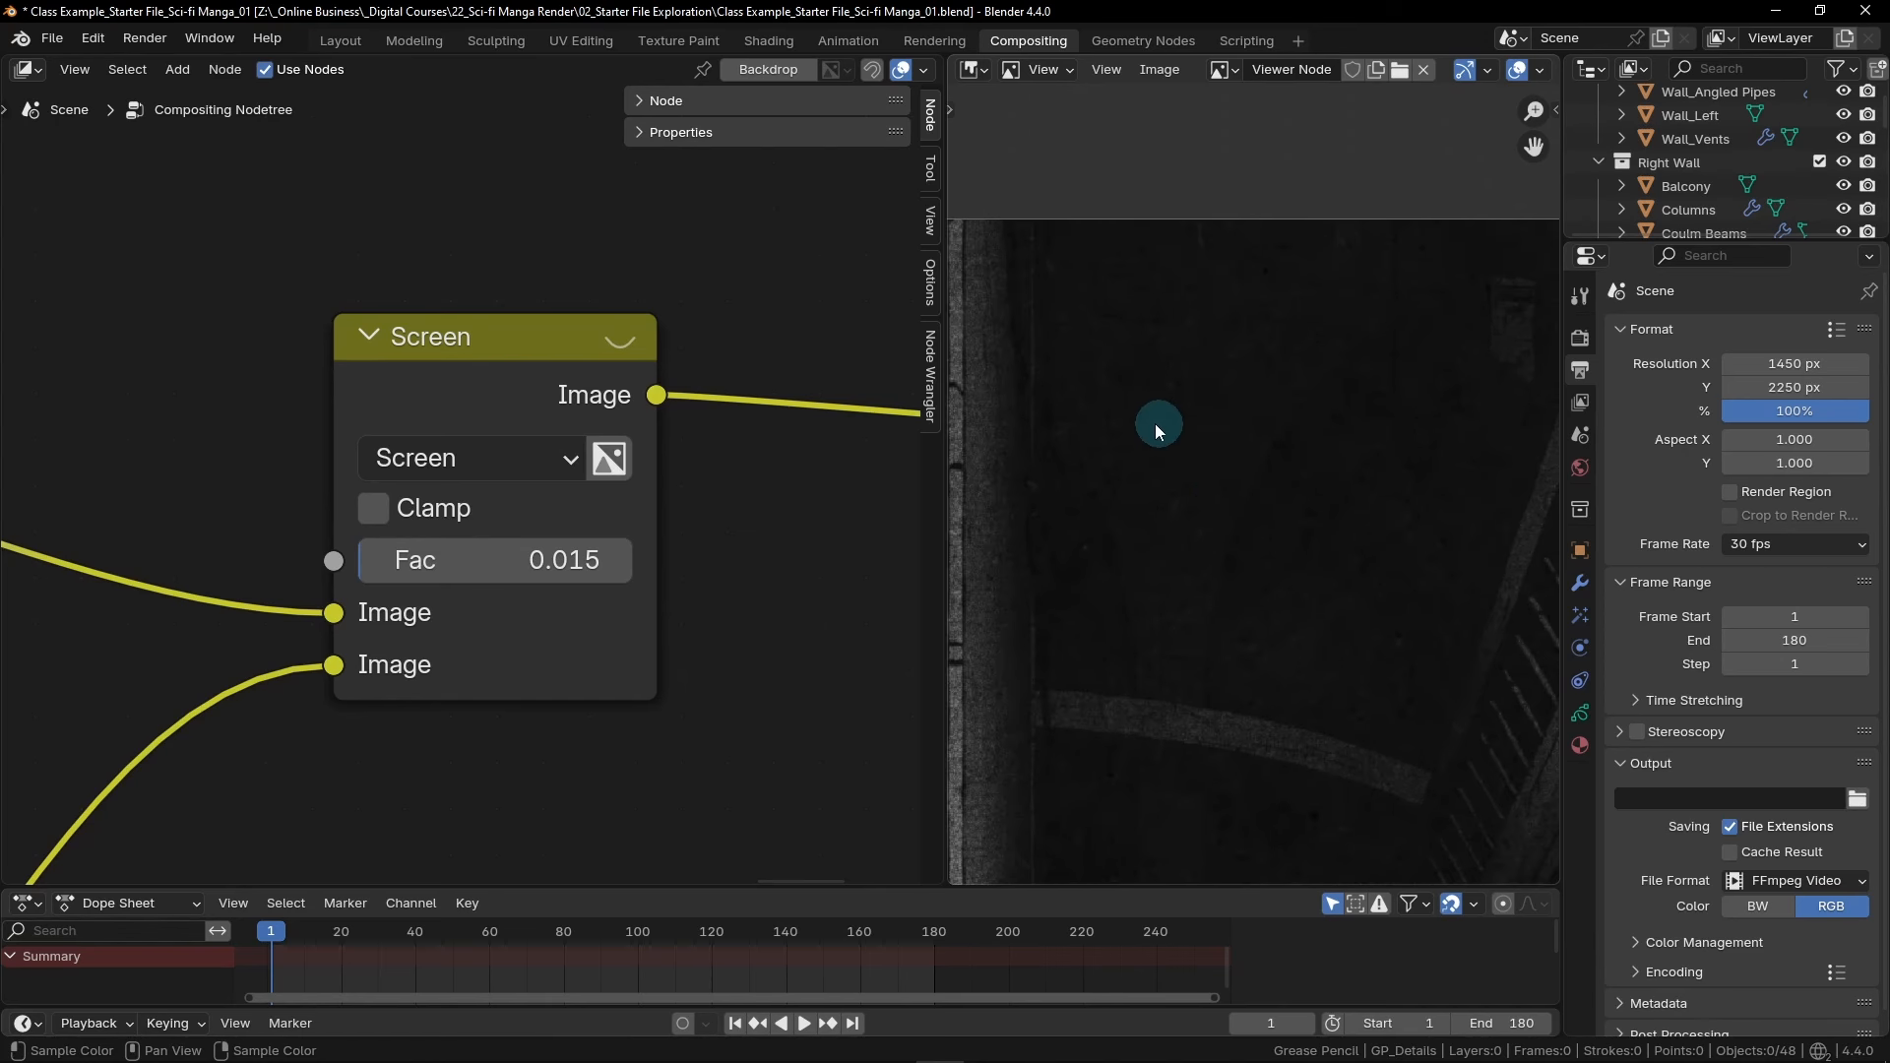
pyautogui.moveTo(1355, 626); pyautogui.dragTo(991, 579, button='middle')
pyautogui.moveTo(1452, 631); pyautogui.dragTo(1274, 559, button='middle')
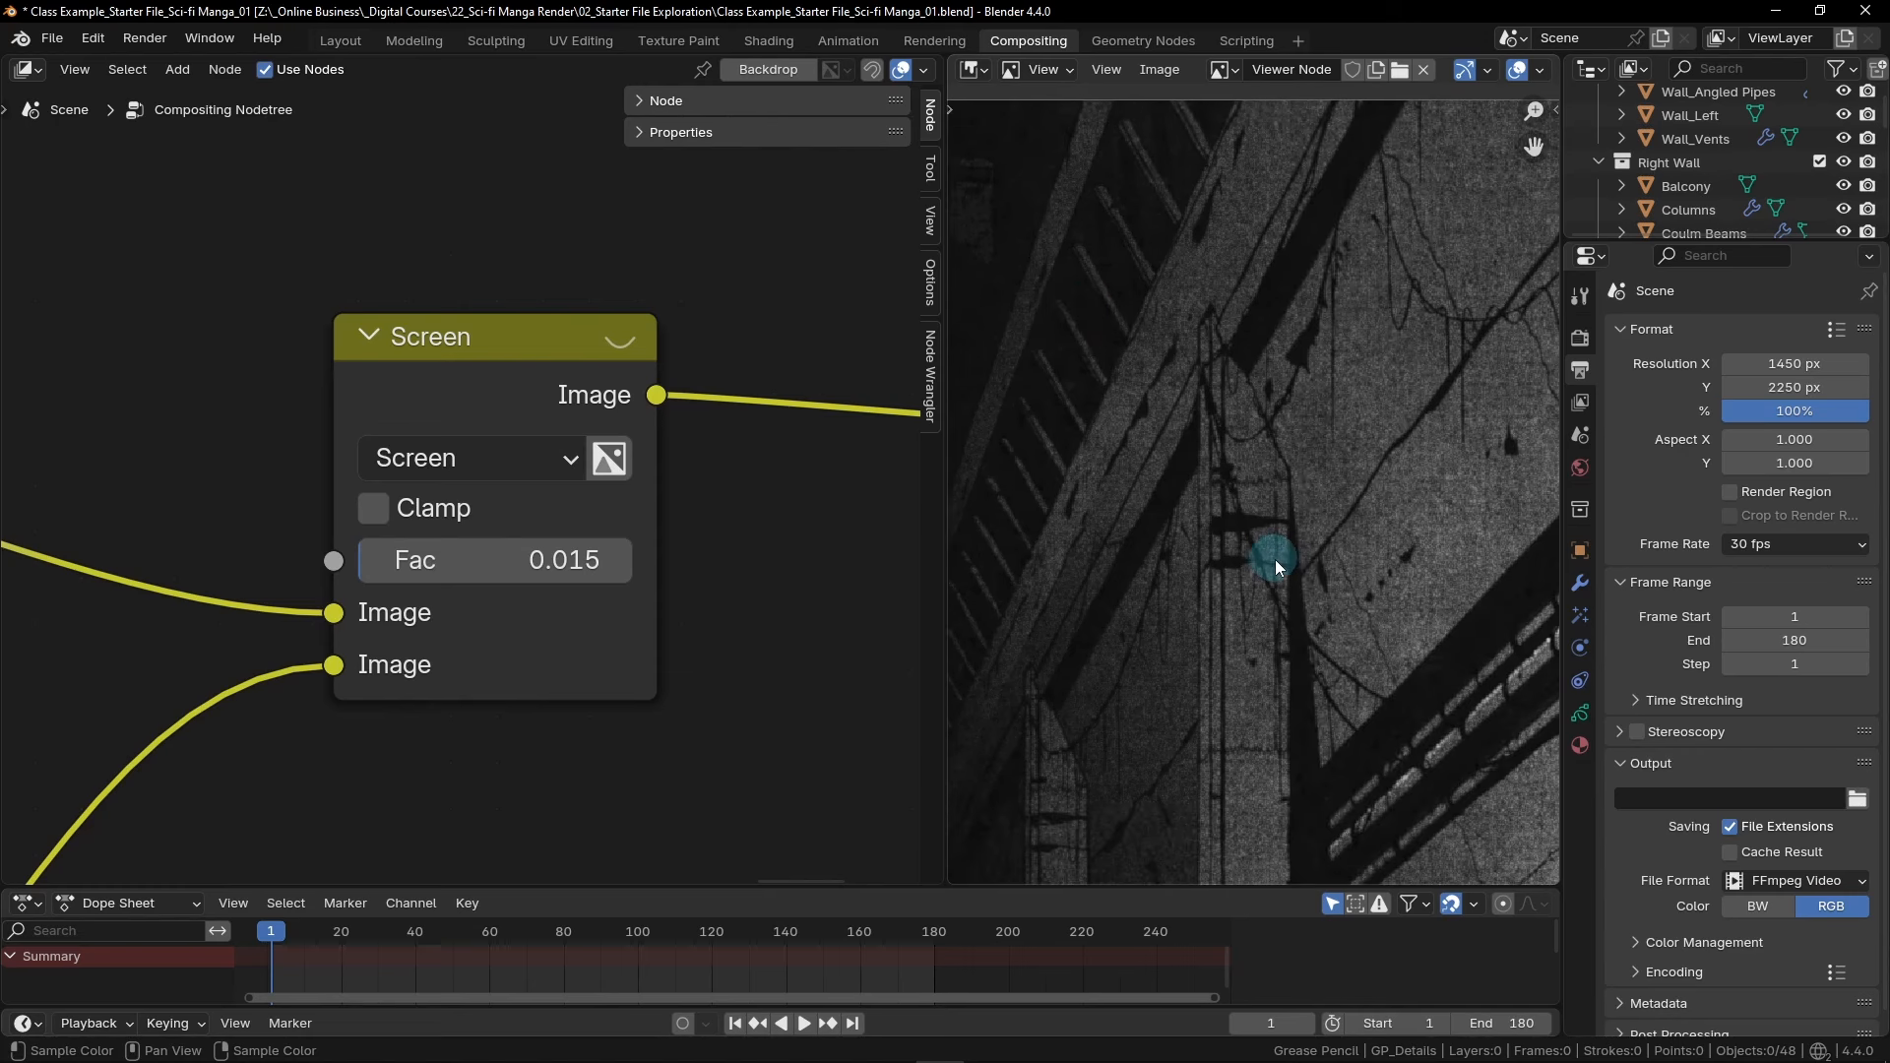
pyautogui.scroll(-7, 1276, 559)
pyautogui.moveTo(1322, 689); pyautogui.dragTo(1316, 385, button='middle')
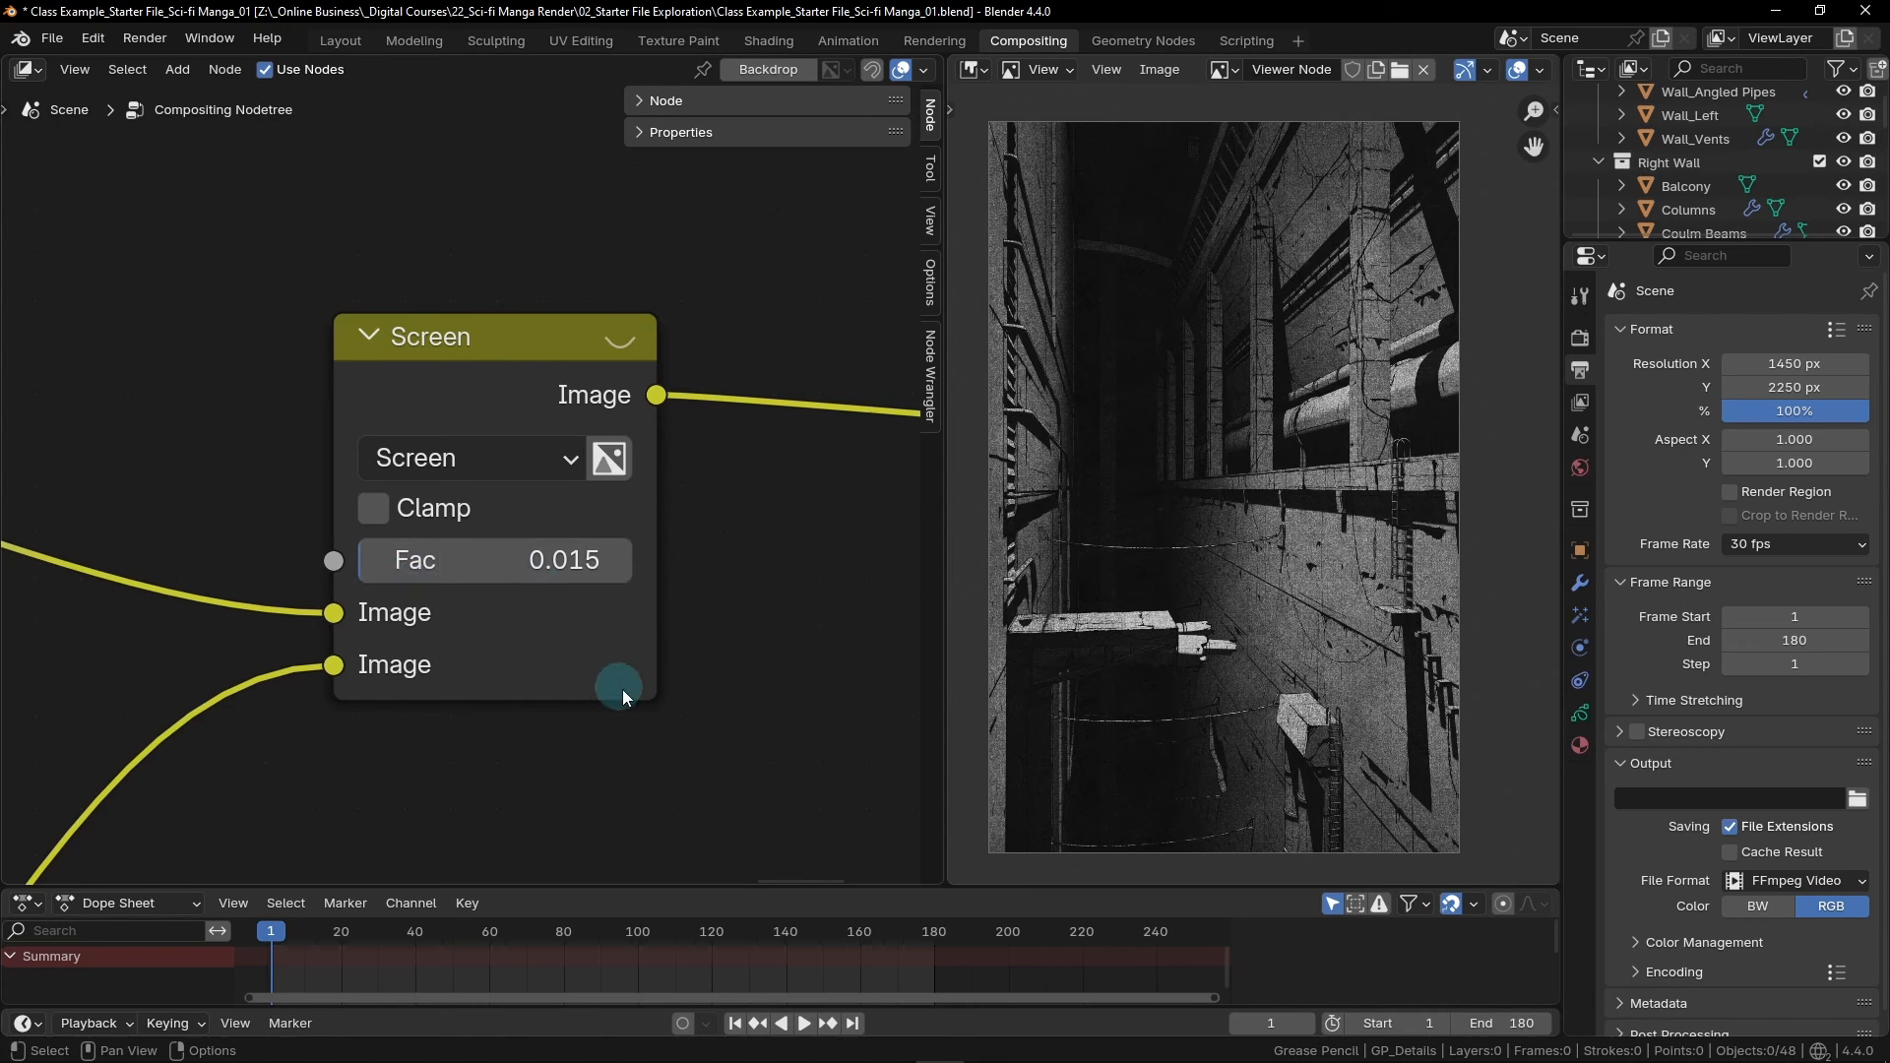
# Move the Render Layers node well away from the texture nodes to free space before the first Multiply node
pyautogui.scroll(-10, 571, 707)
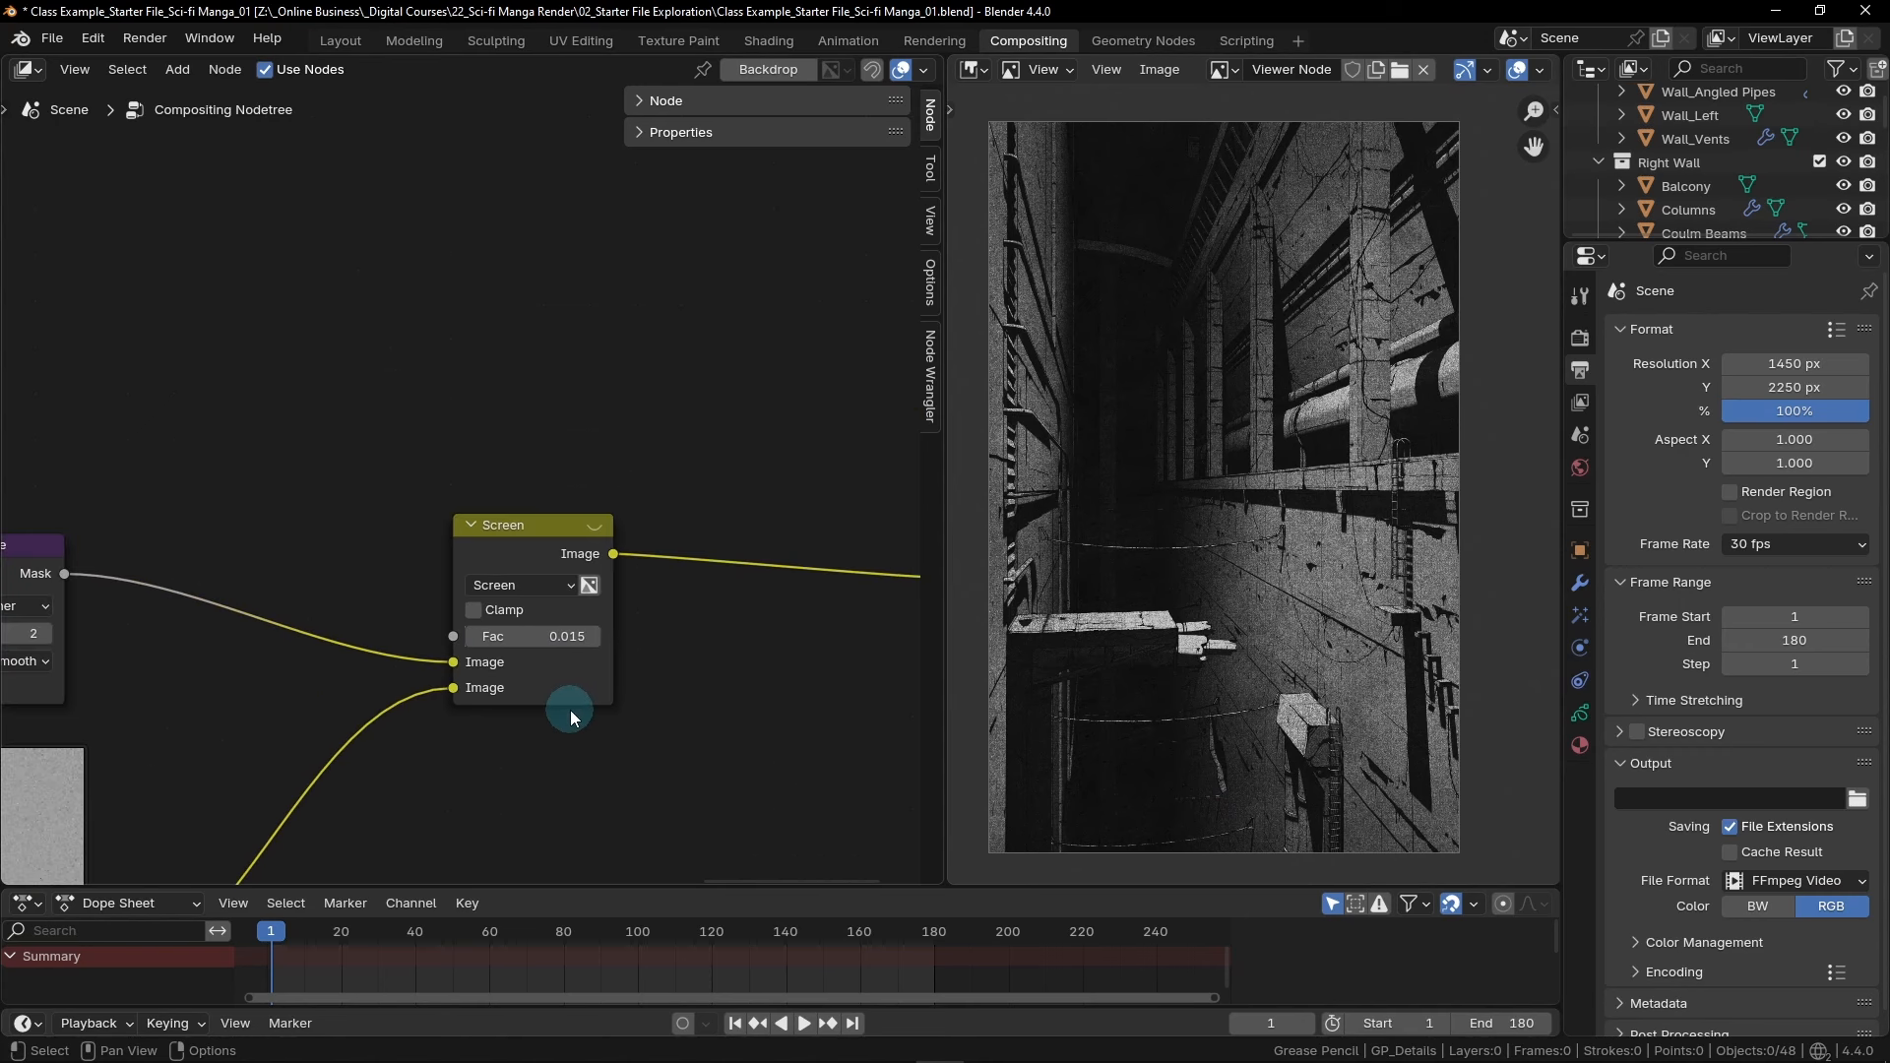
pyautogui.moveTo(246, 648); pyautogui.dragTo(758, 482, button='middle')
pyautogui.scroll(4, 553, 516)
pyautogui.moveTo(686, 509); pyautogui.dragTo(273, 416)
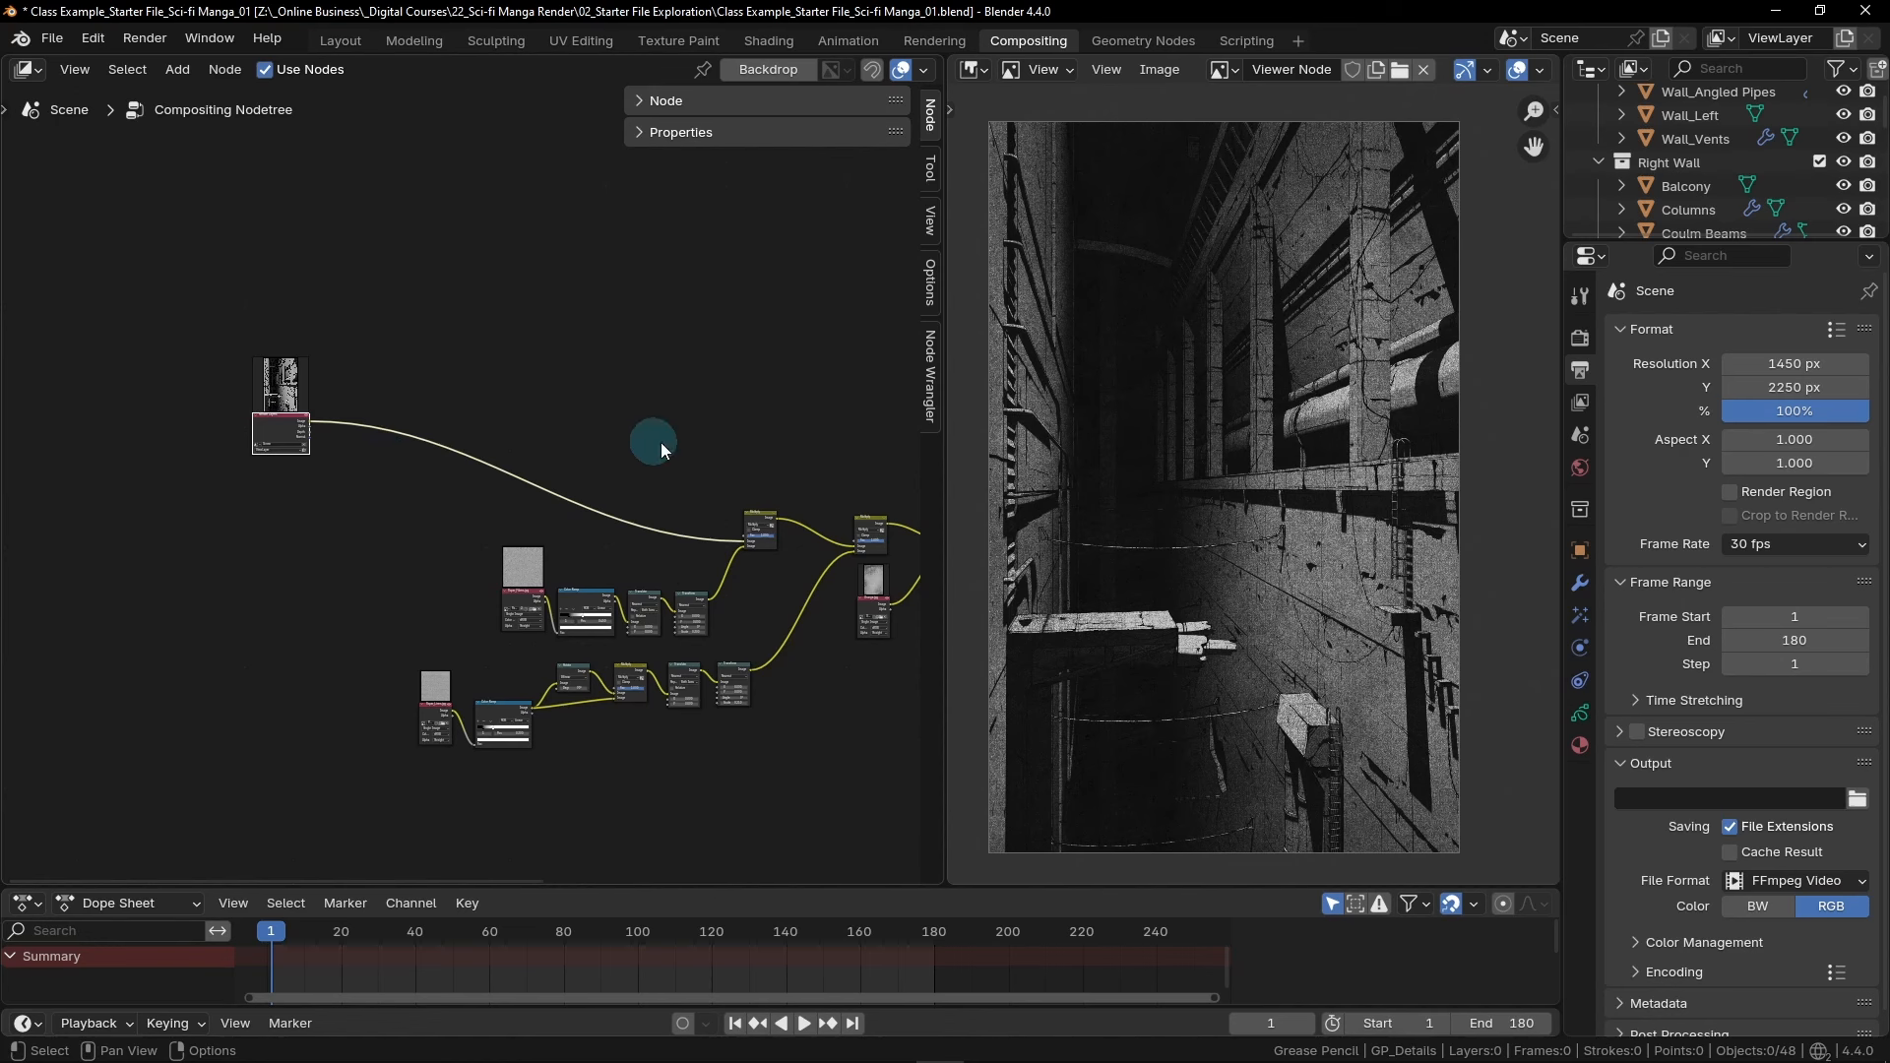
pyautogui.scroll(2, 679, 431)
pyautogui.moveTo(686, 439); pyautogui.dragTo(658, 471, button='middle')
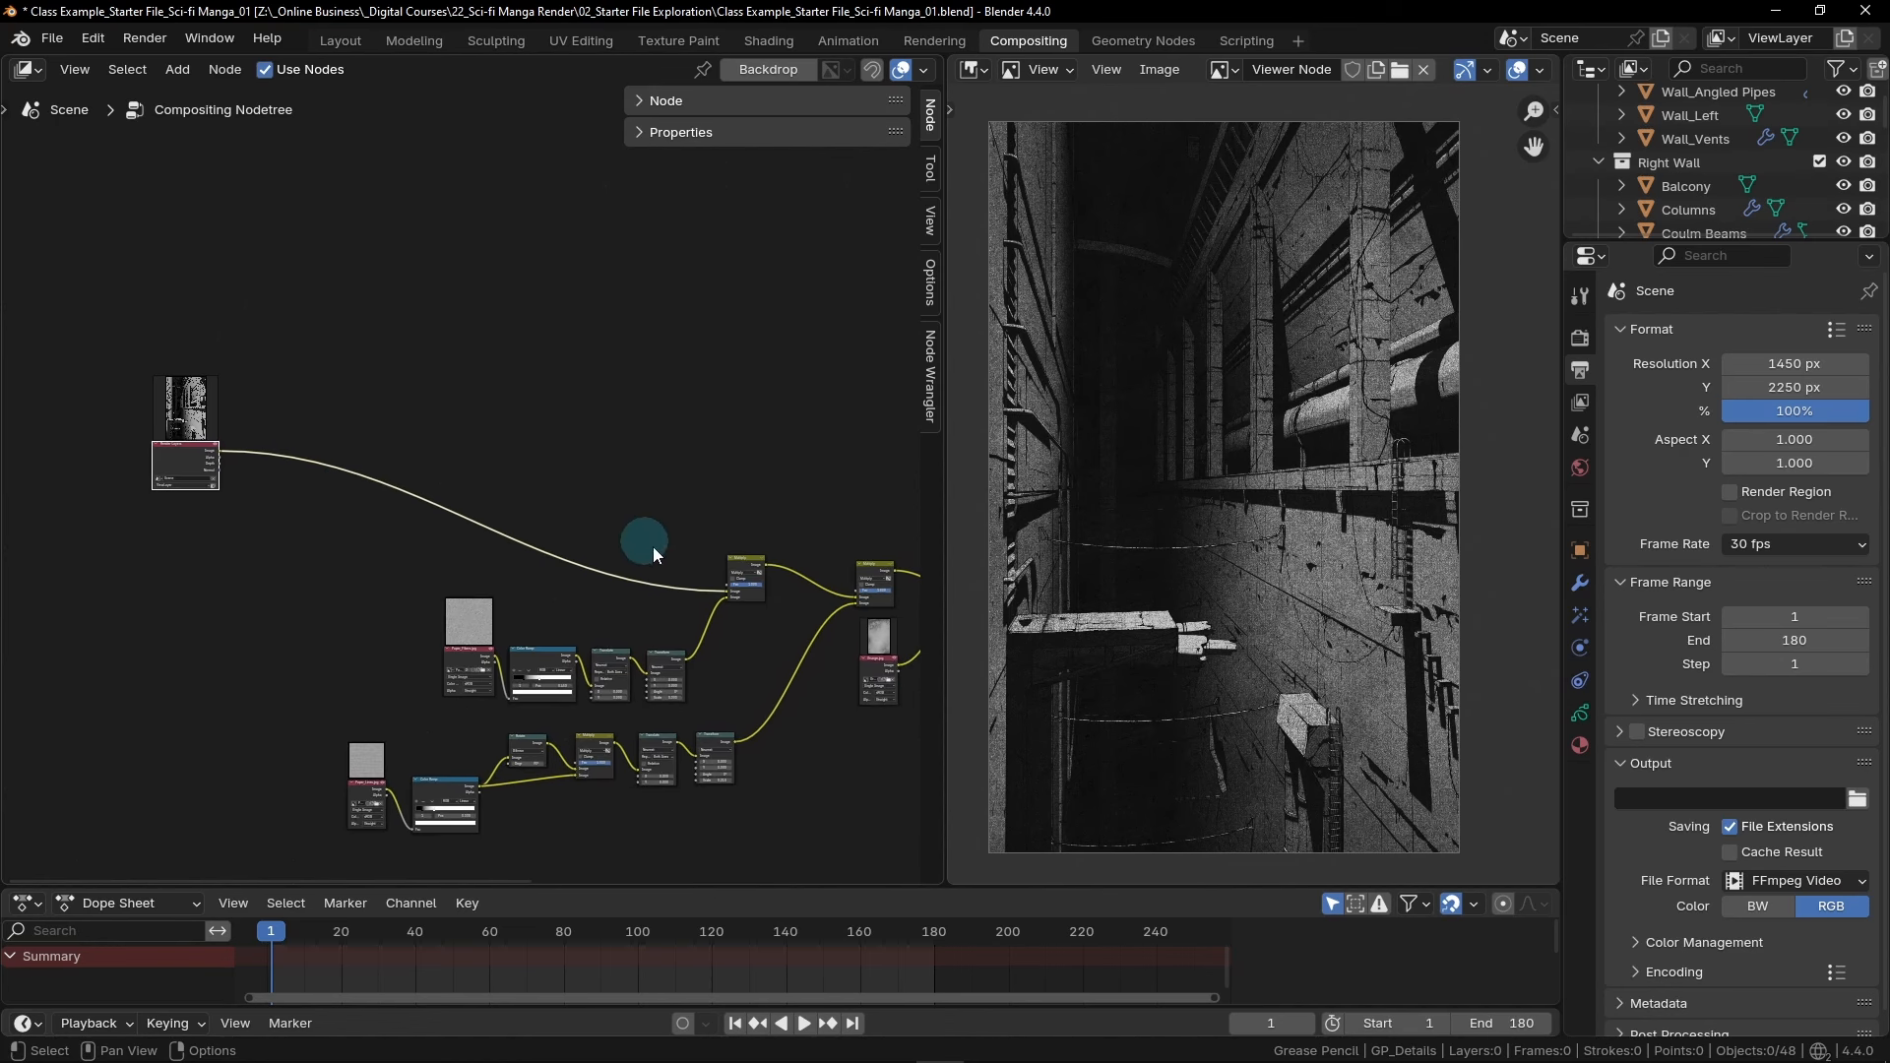
# Add a Separate Color node beside the Render Layers node, above its Image link
pyautogui.hotkey('shift', 'a')
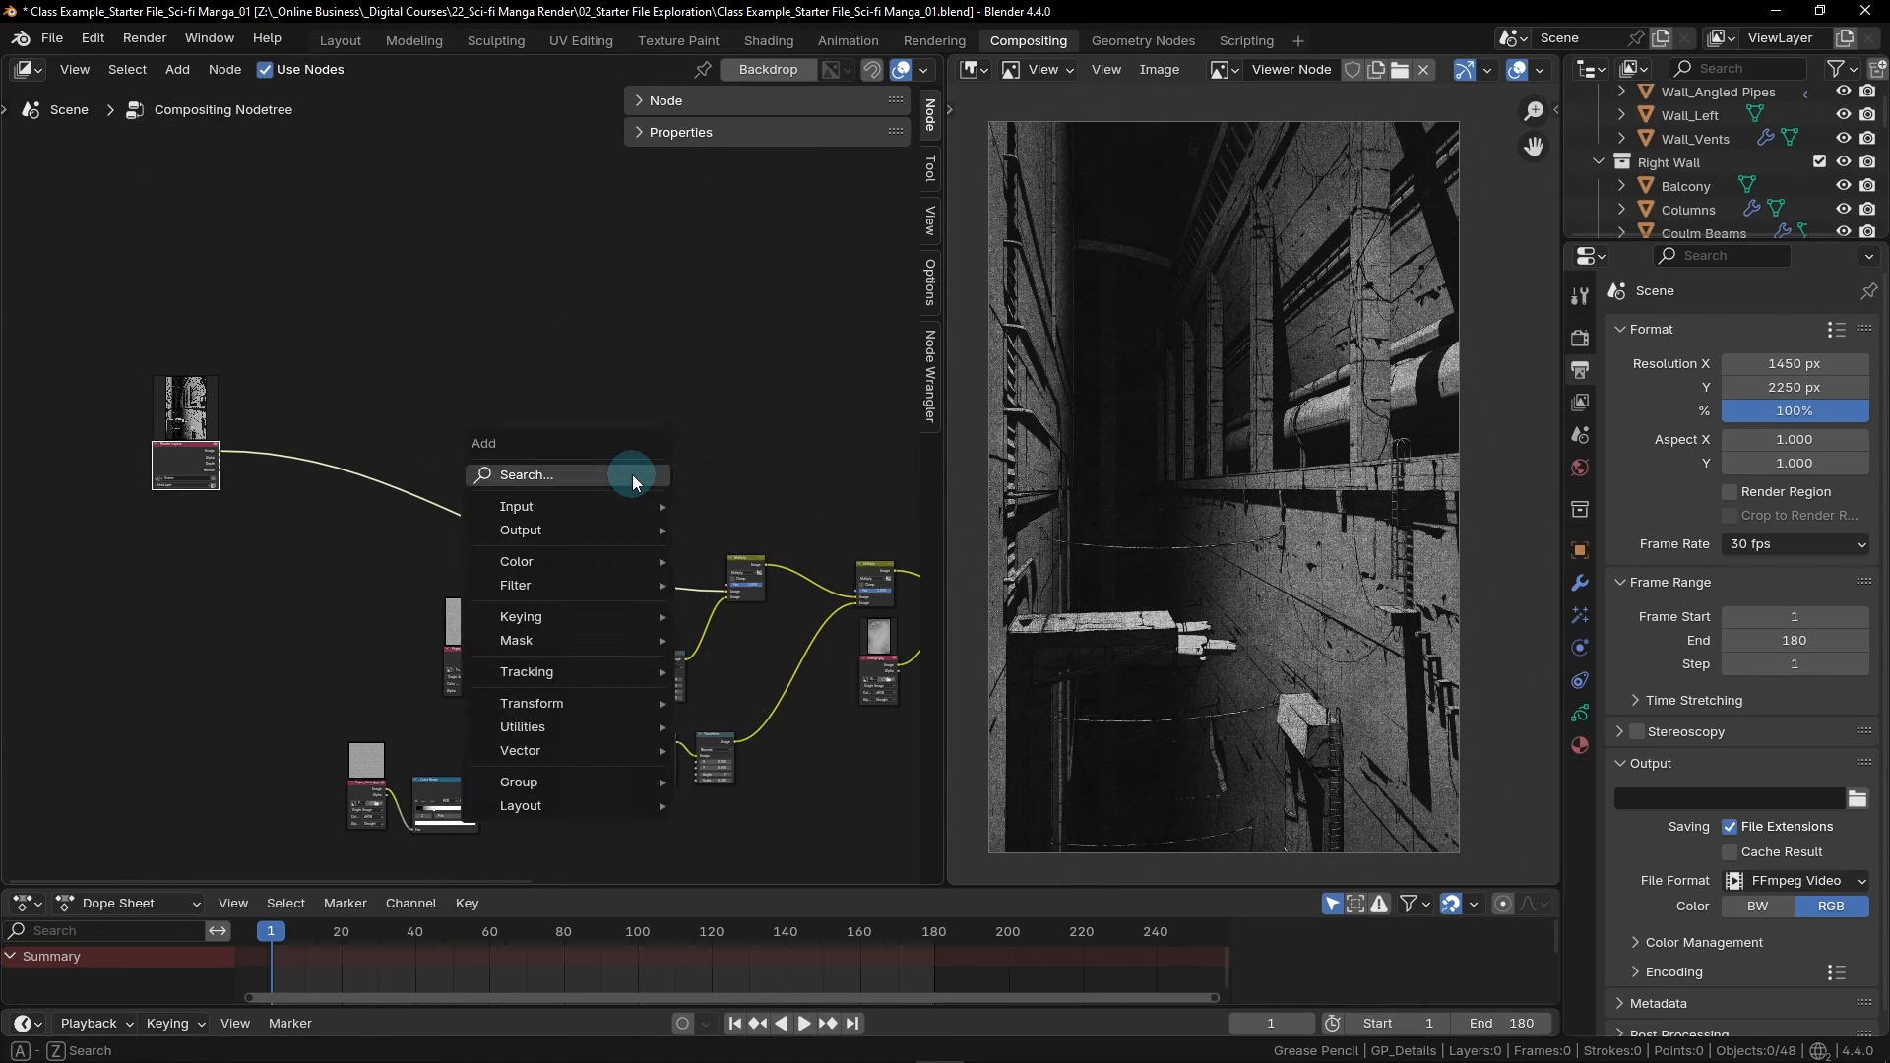
pyautogui.click(570, 482)
pyautogui.write('sep')
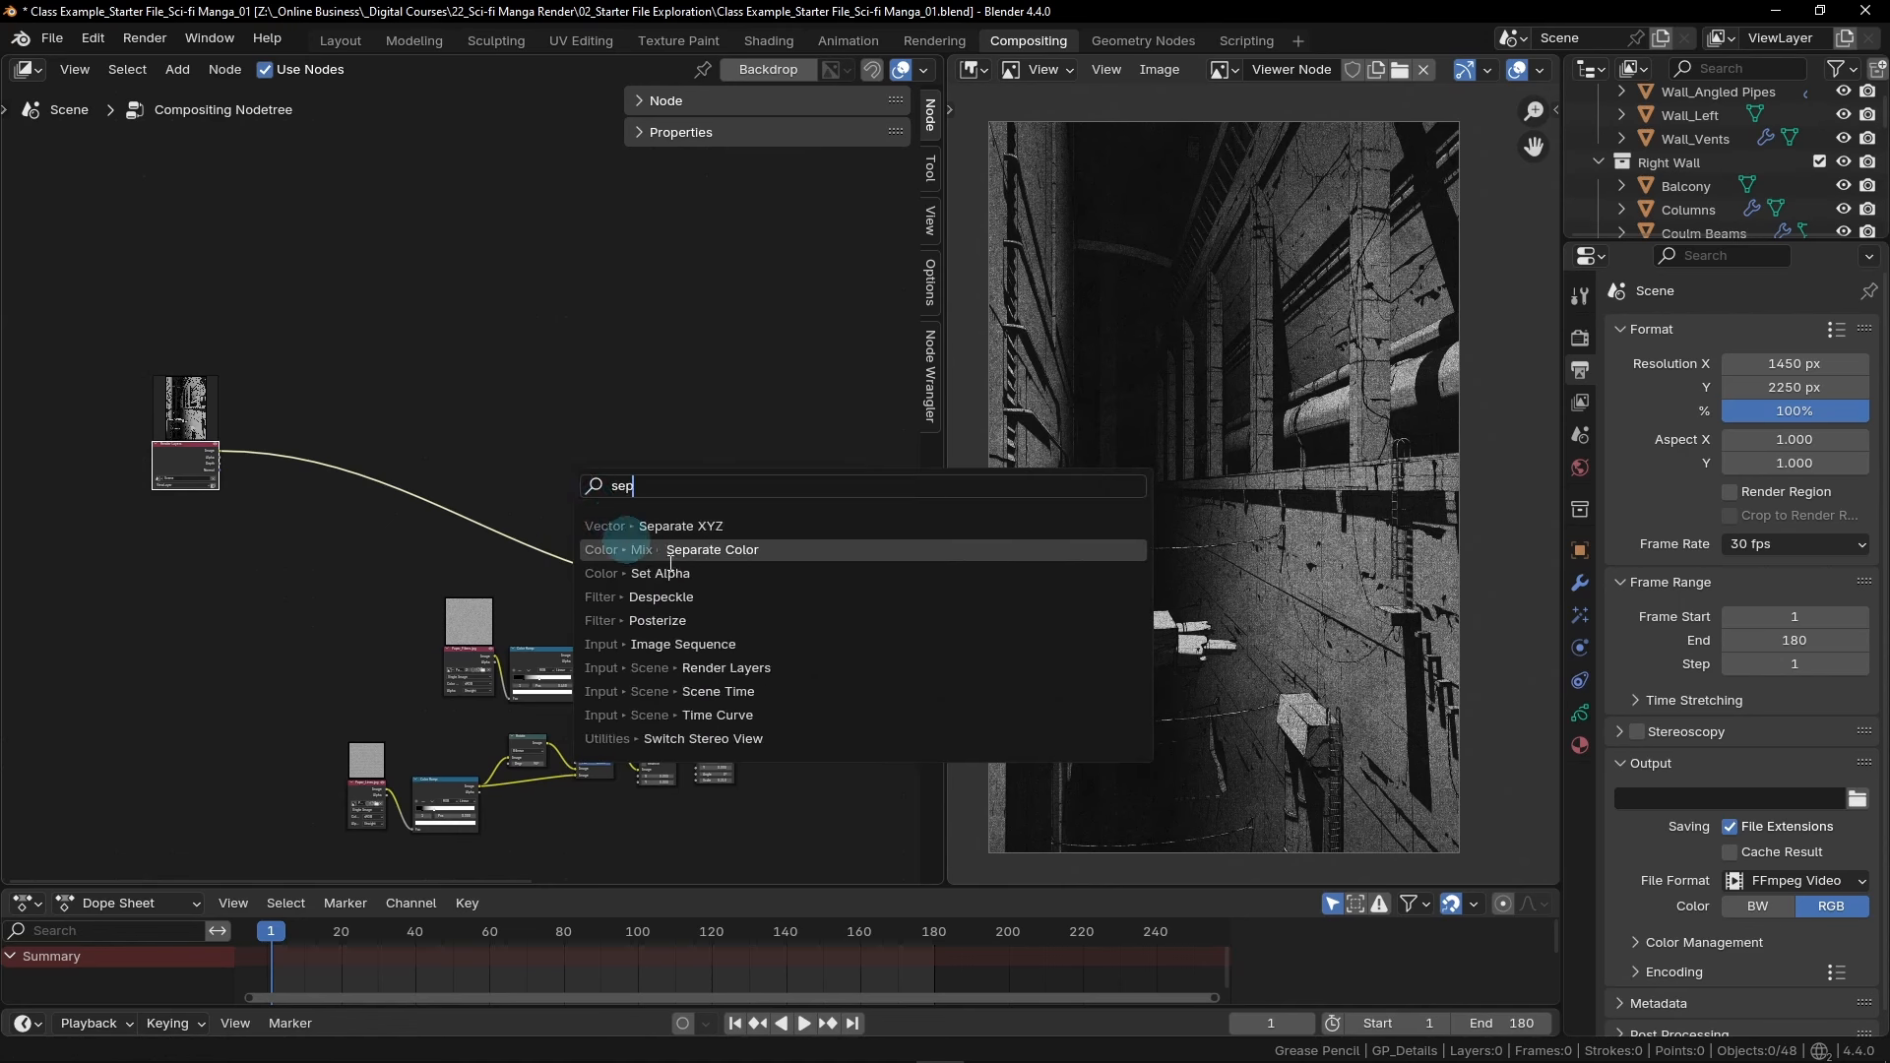
pyautogui.click(729, 549)
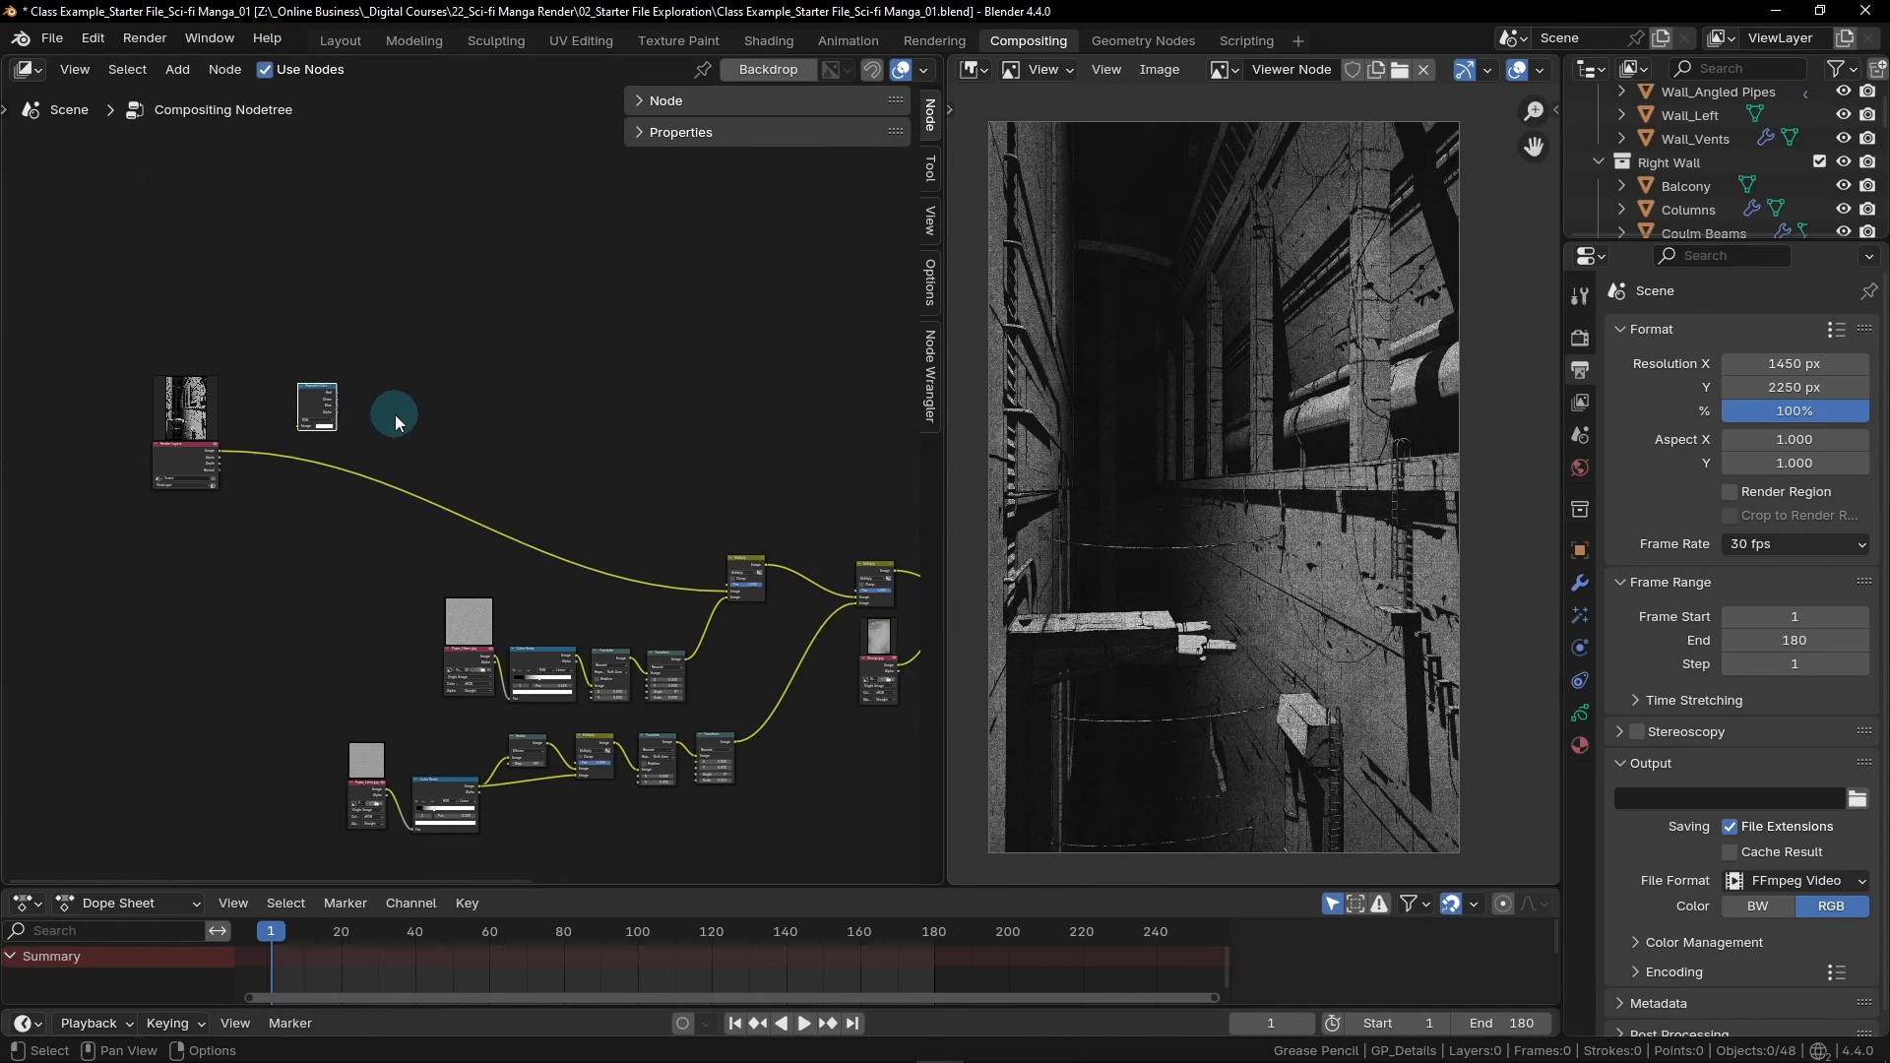
# Add a Hue/Saturation/Value node directly after the Separate Color node, leaving it unconnected
pyautogui.hotkey('shift', 'a')
pyautogui.click(334, 417)
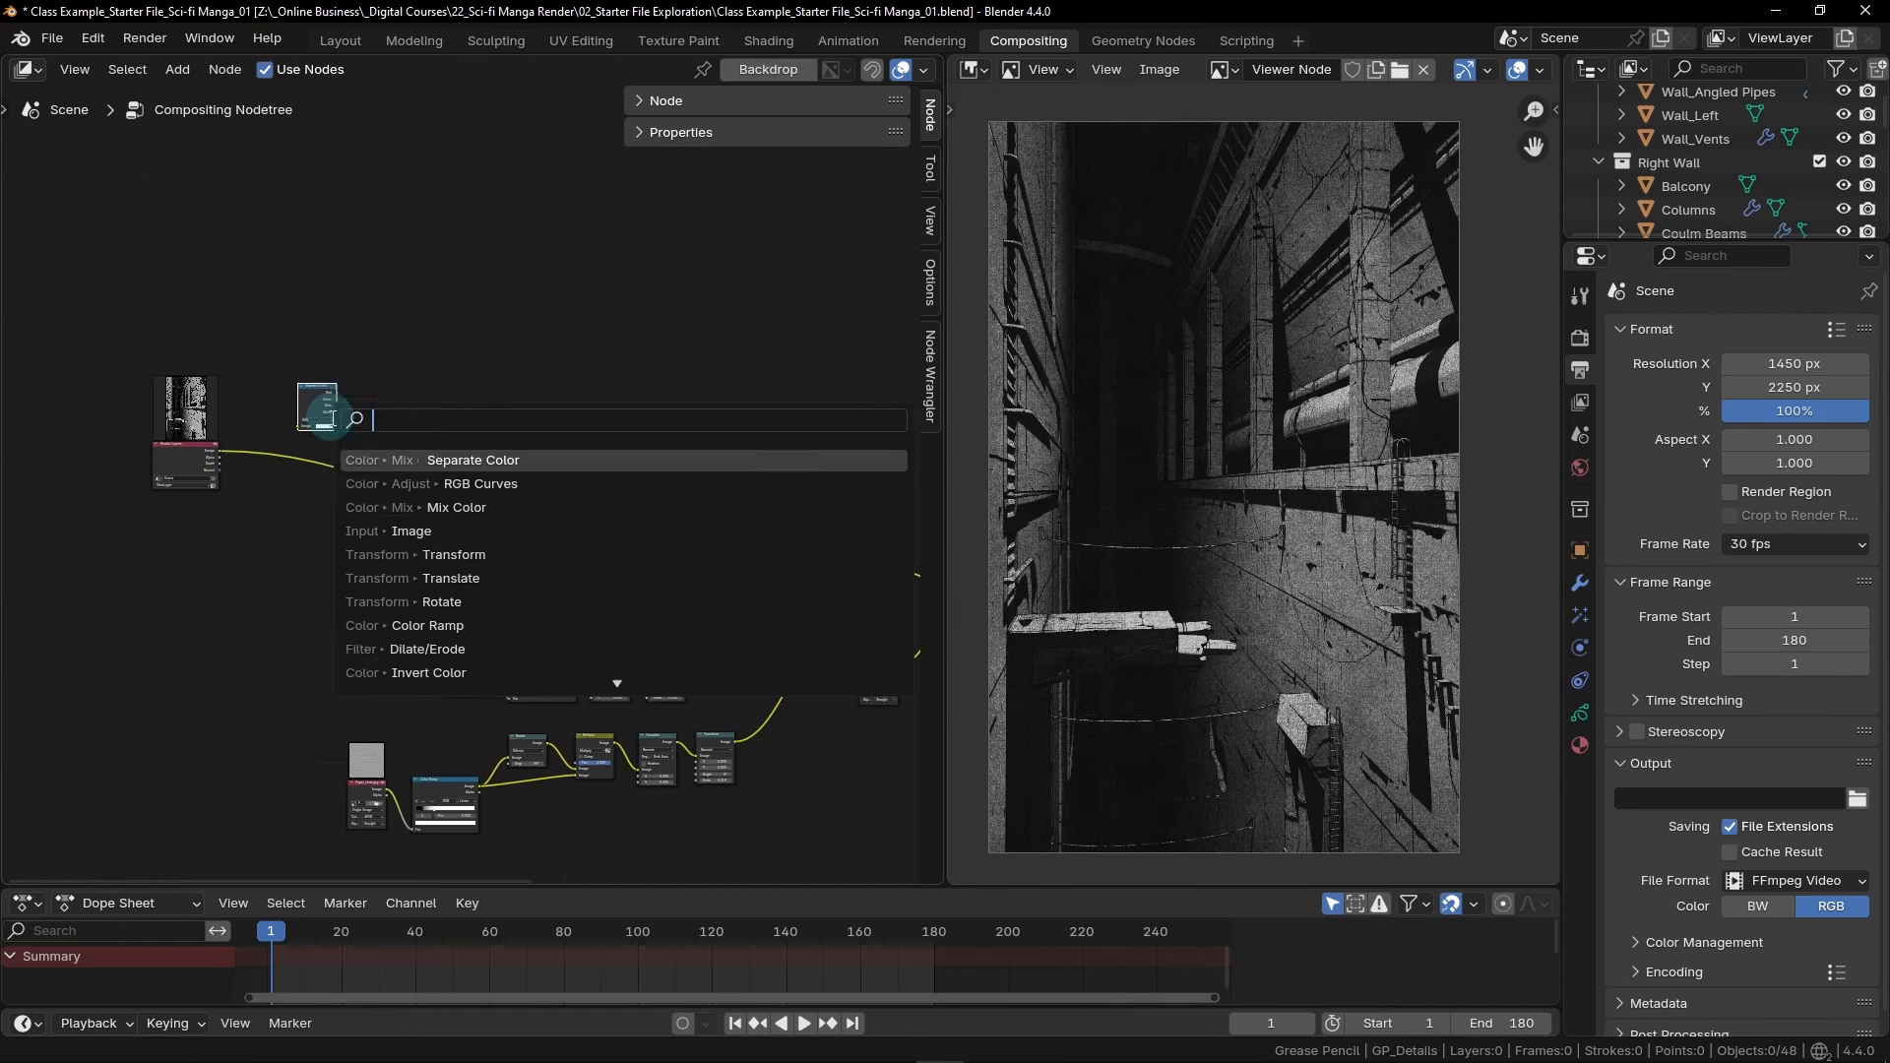
pyautogui.write('hue')
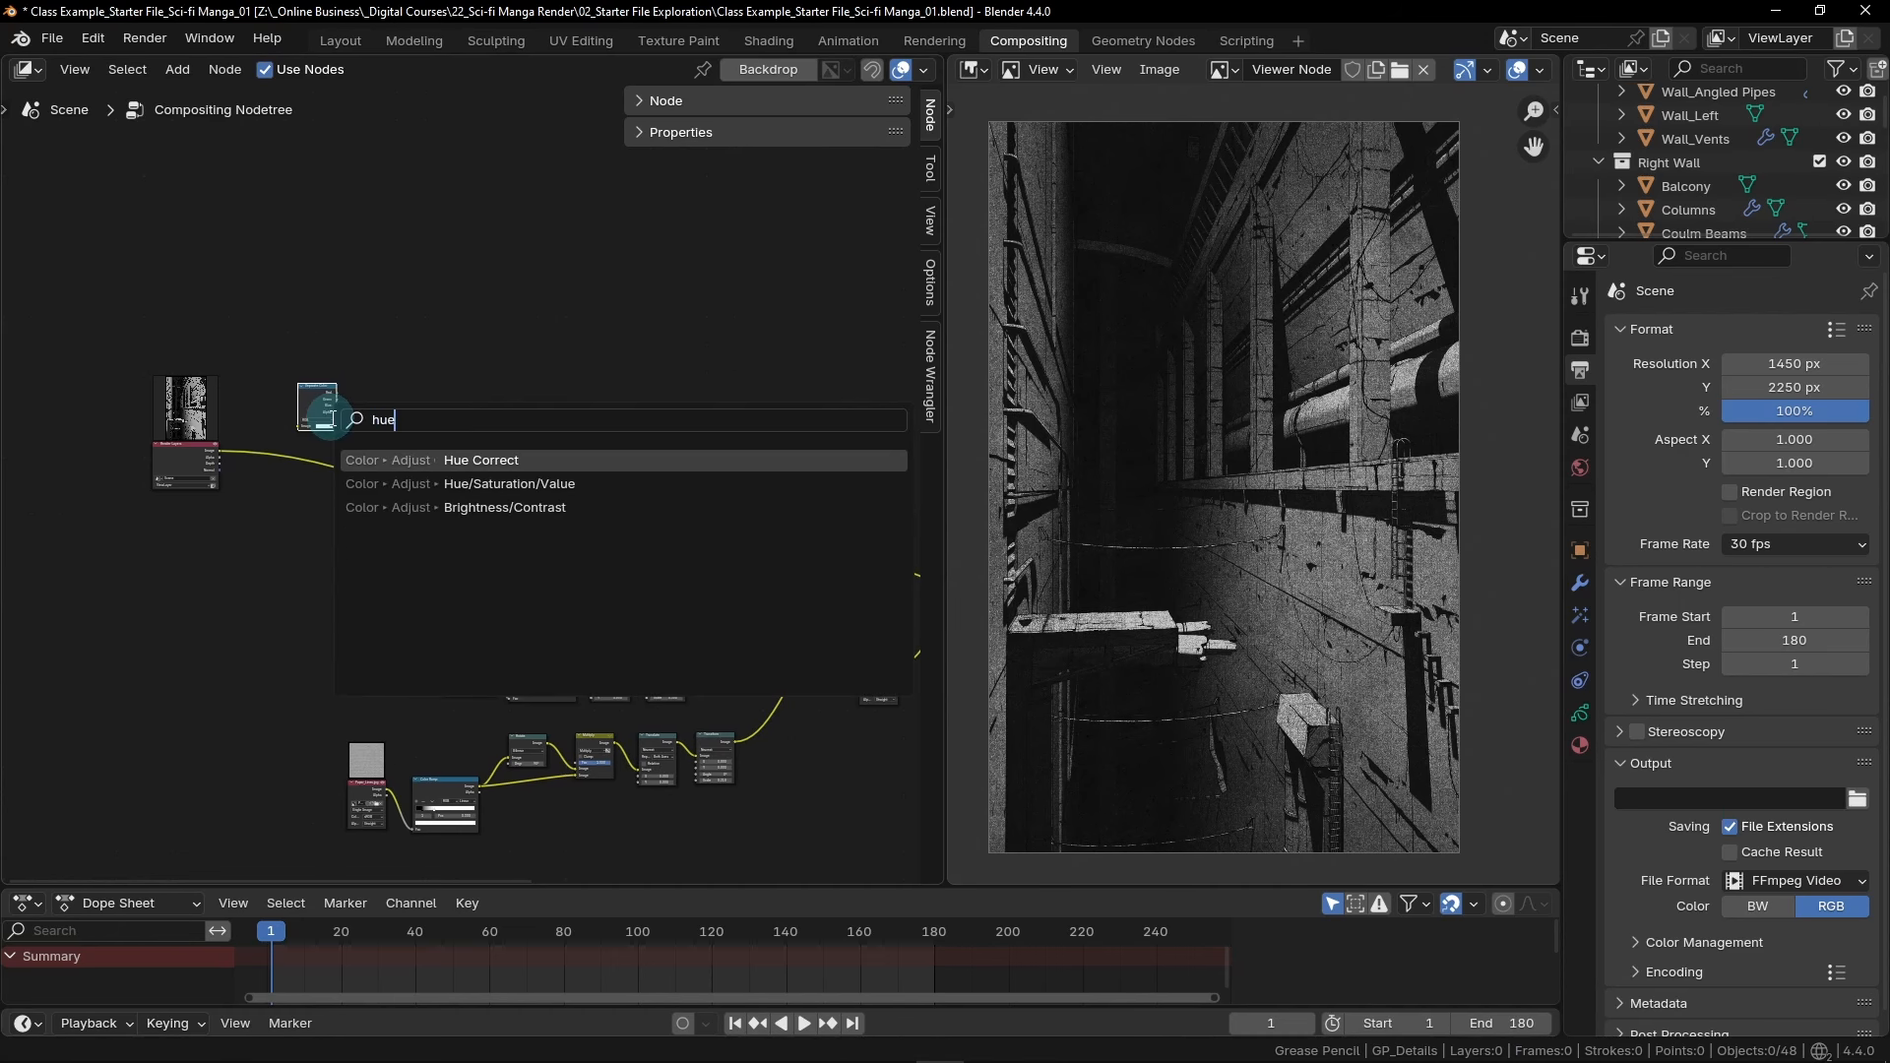
pyautogui.click(507, 483)
pyautogui.click(468, 433)
# Add an Invert Color node after the Hue/Saturation/Value node, leaving it unconnected
pyautogui.hotkey('shift', 'a')
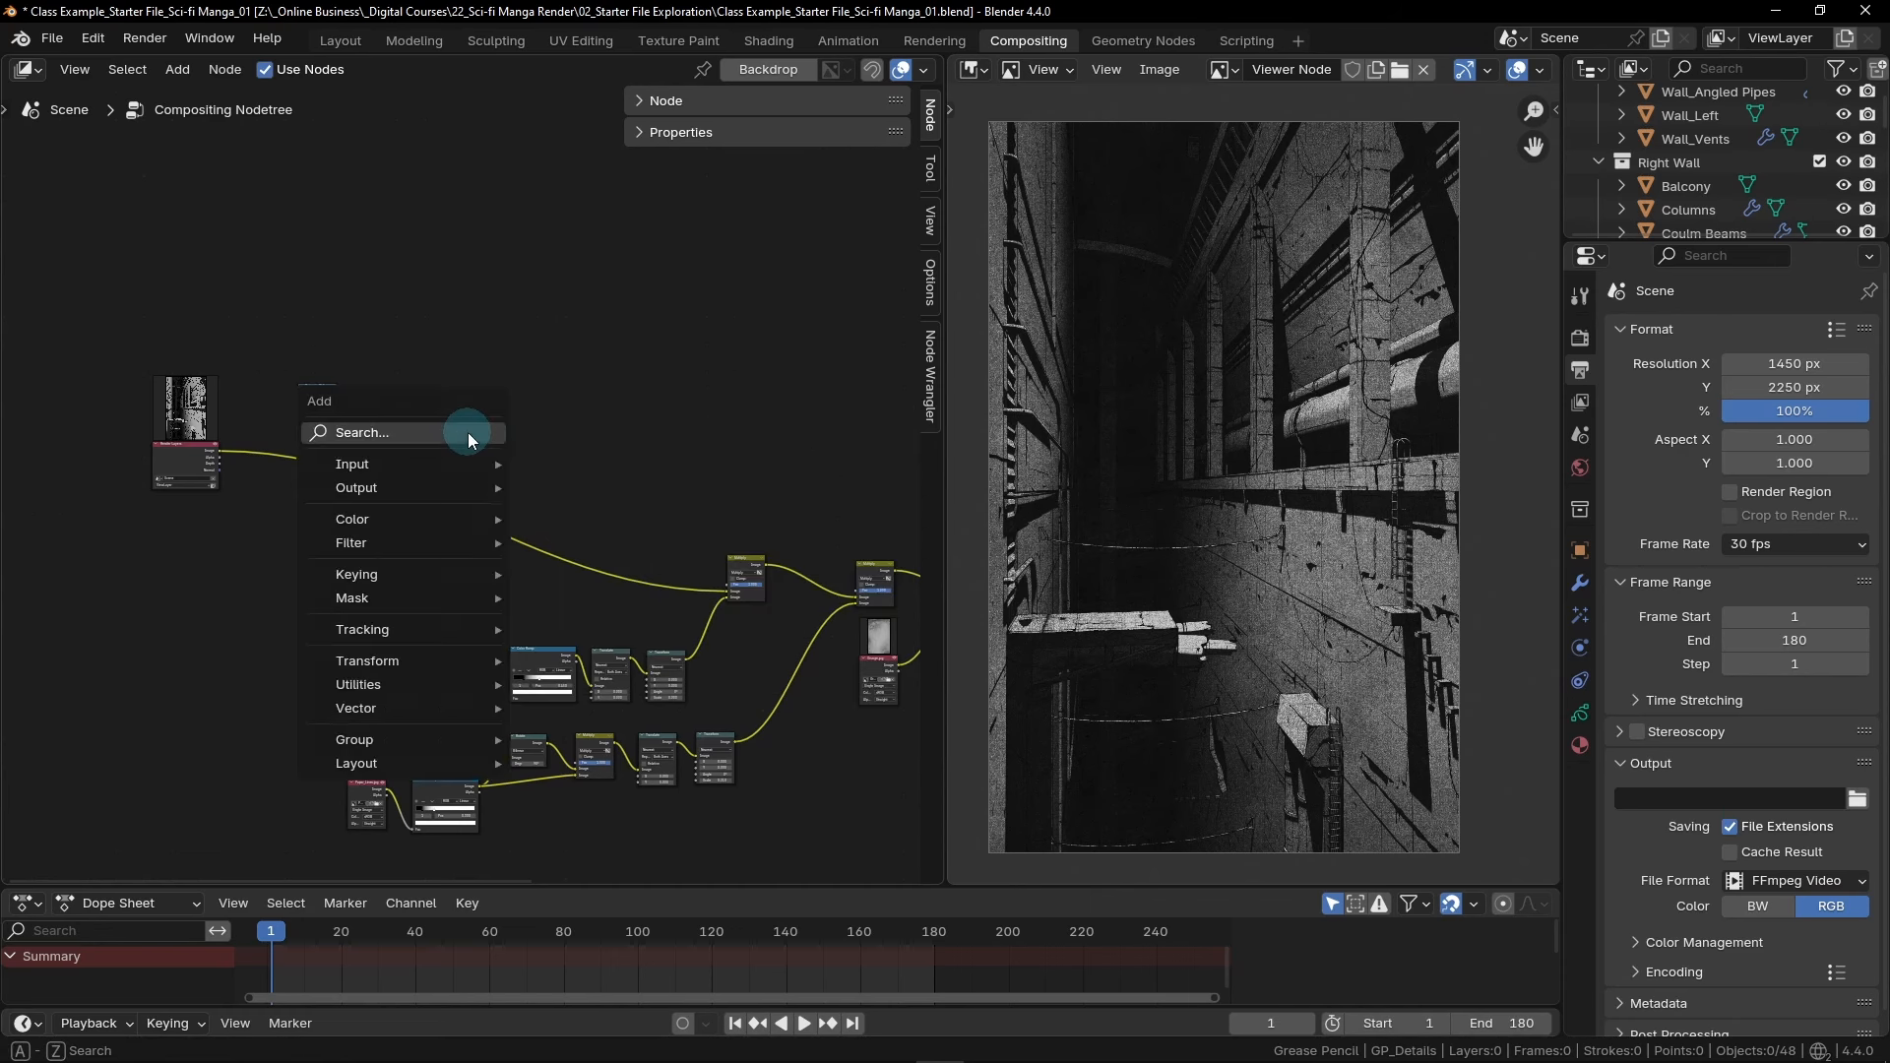
pyautogui.click(465, 433)
pyautogui.write('inv')
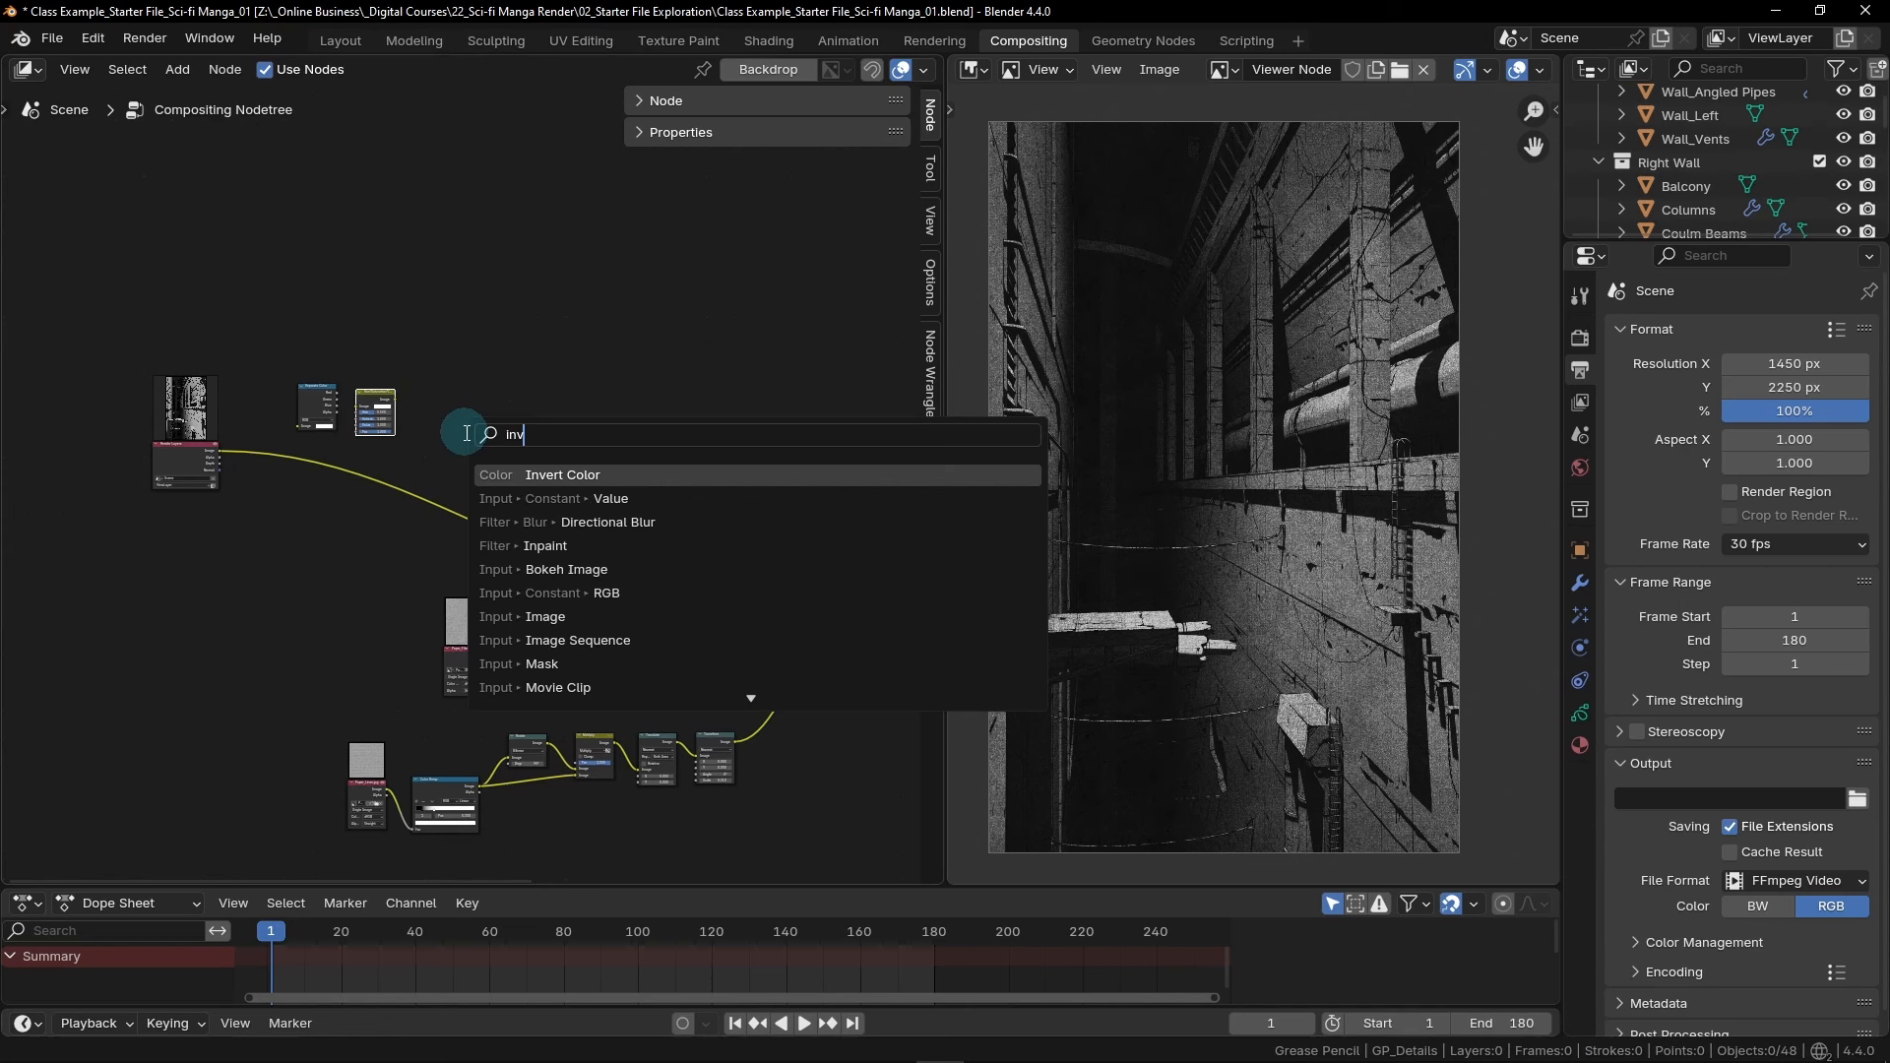
pyautogui.click(547, 477)
pyautogui.click(512, 459)
# Add a Color Ramp node after the Invert Color node, leaving it unconnected
pyautogui.hotkey('shift', 'a')
pyautogui.click(502, 462)
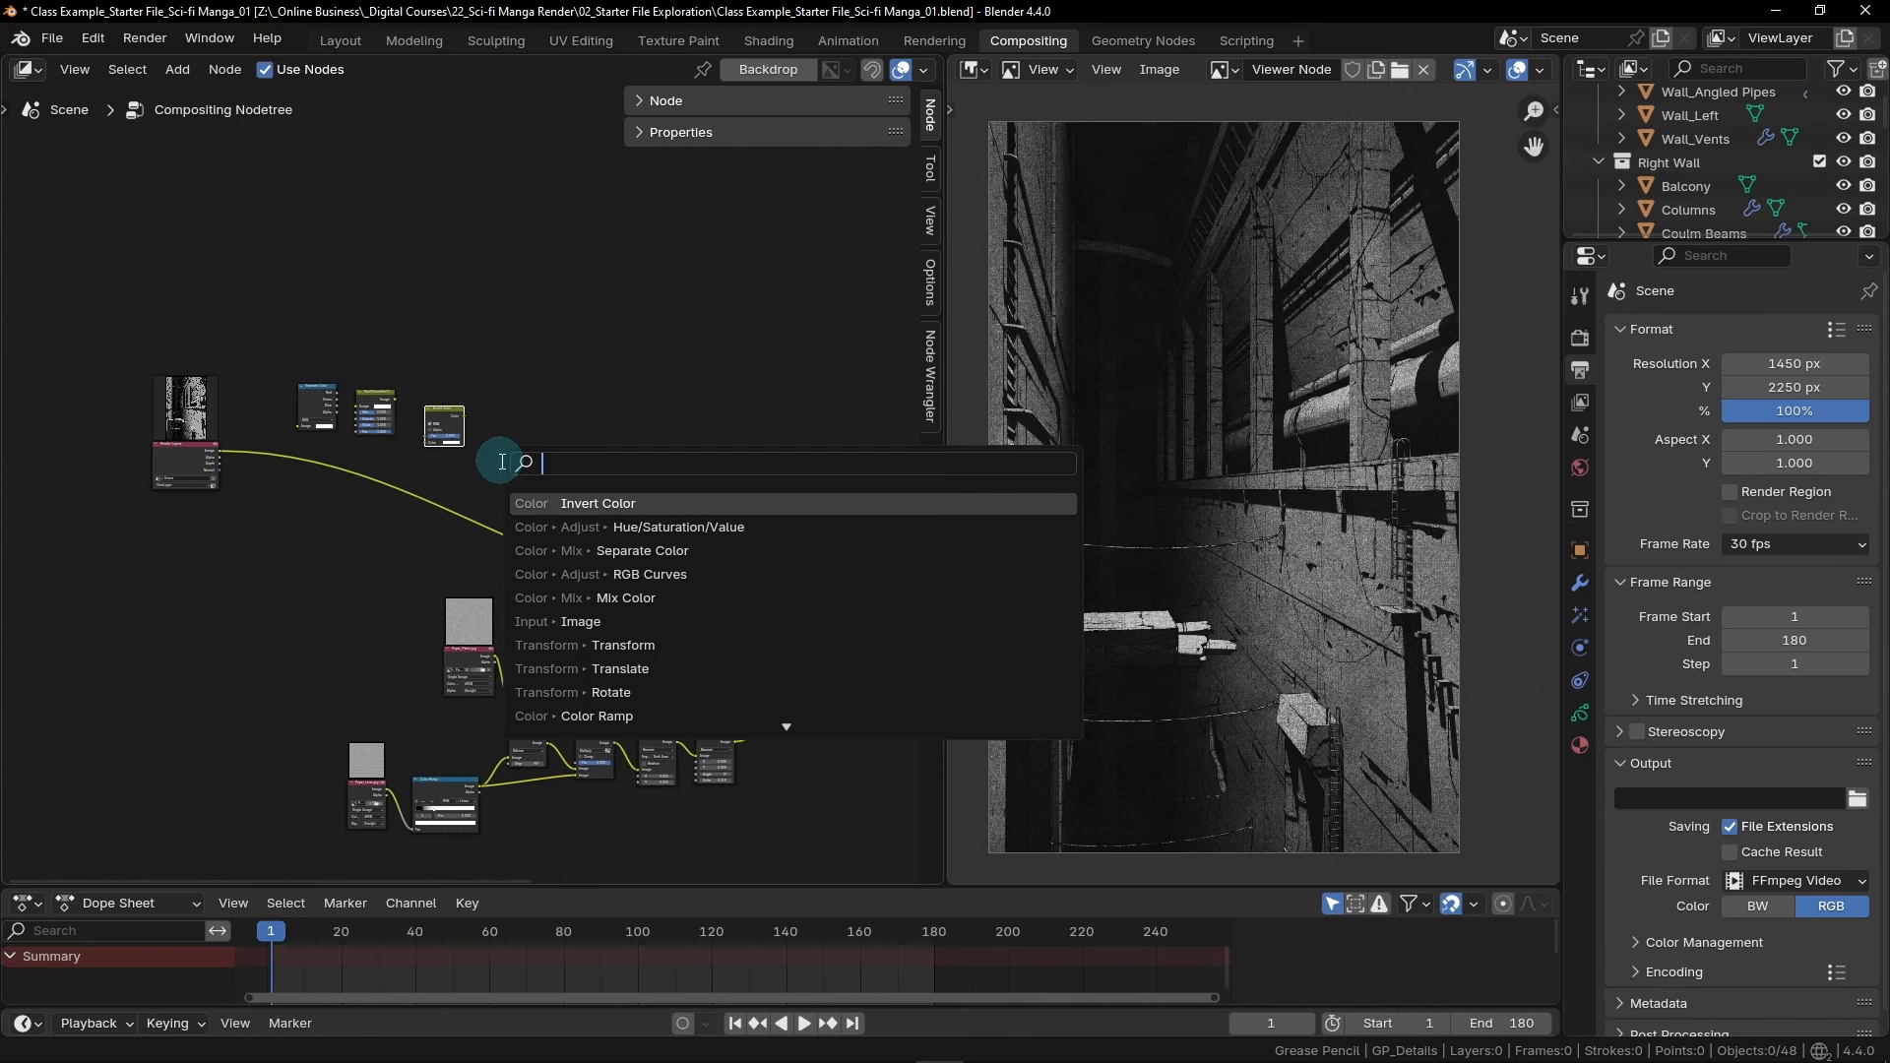
pyautogui.write('color')
pyautogui.press('Return')
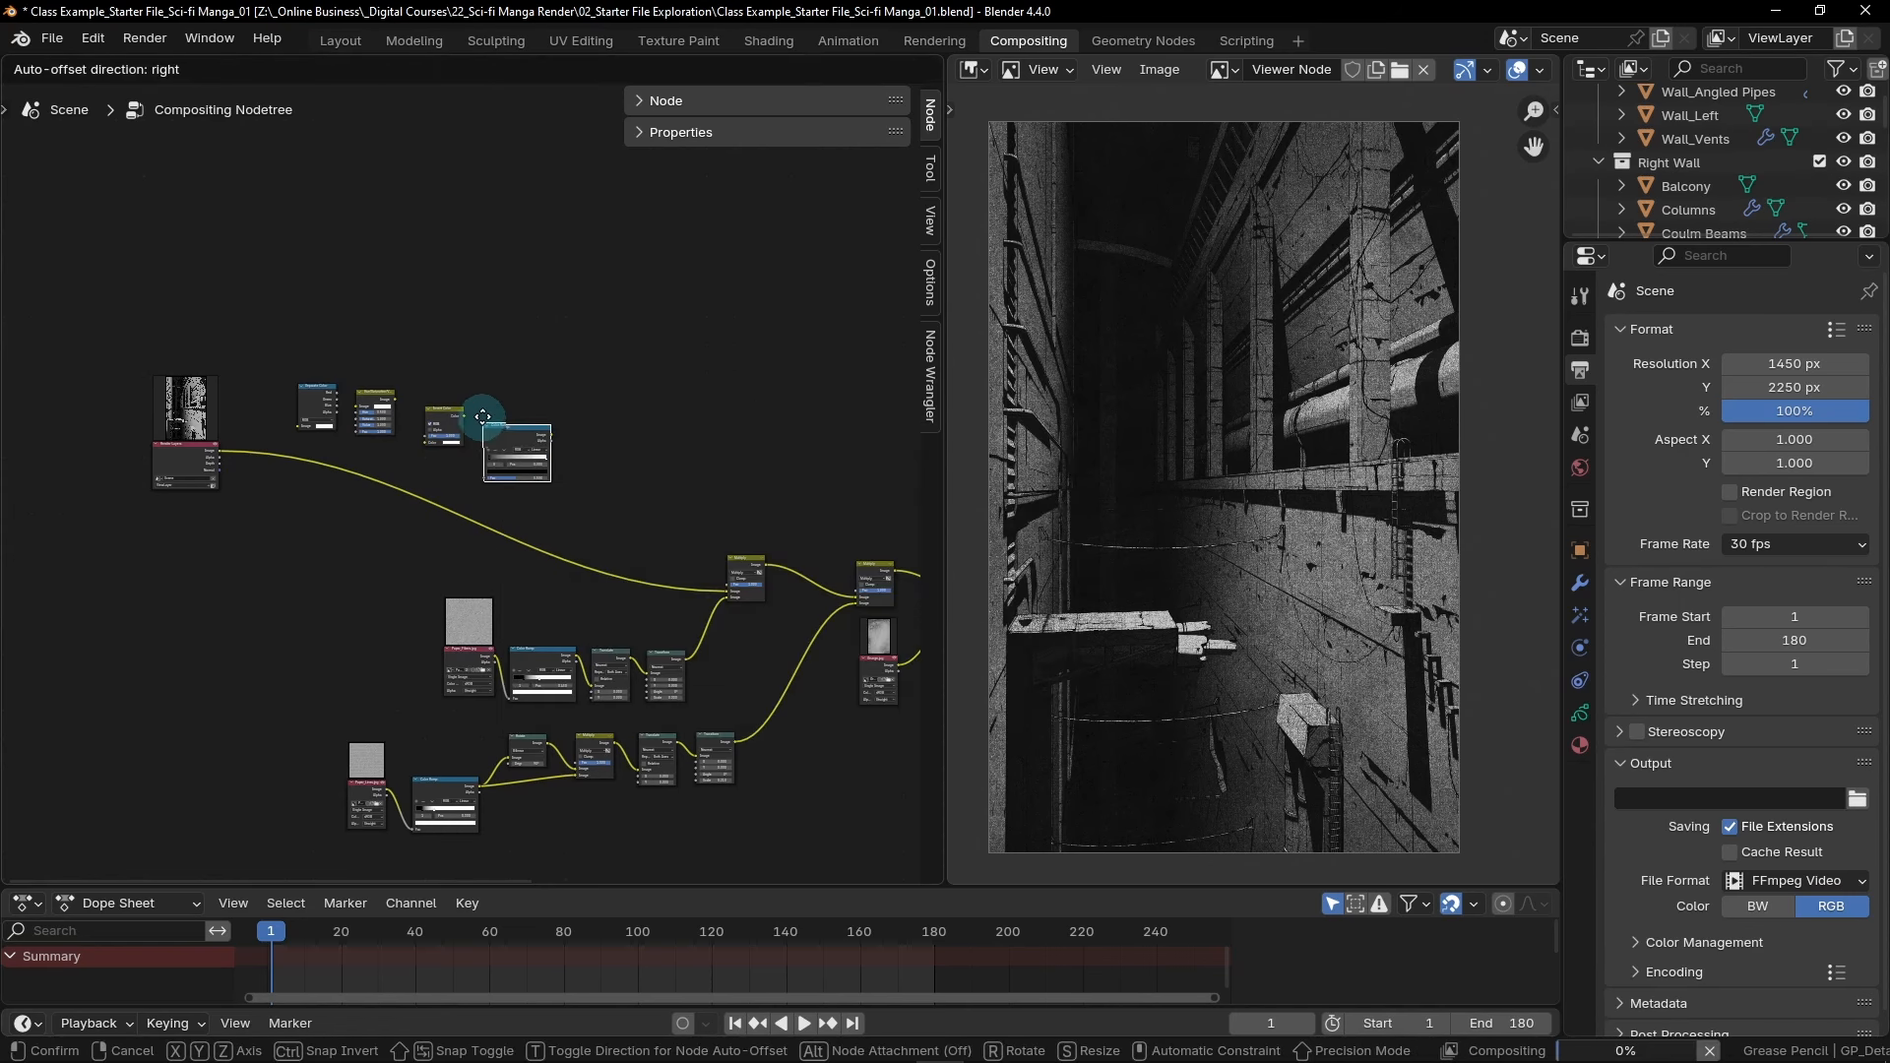
pyautogui.click(500, 426)
# Add a Mix Color node between the Color Ramp node and the first Multiply node, leaving it unconnected
pyautogui.hotkey('shift', 'a')
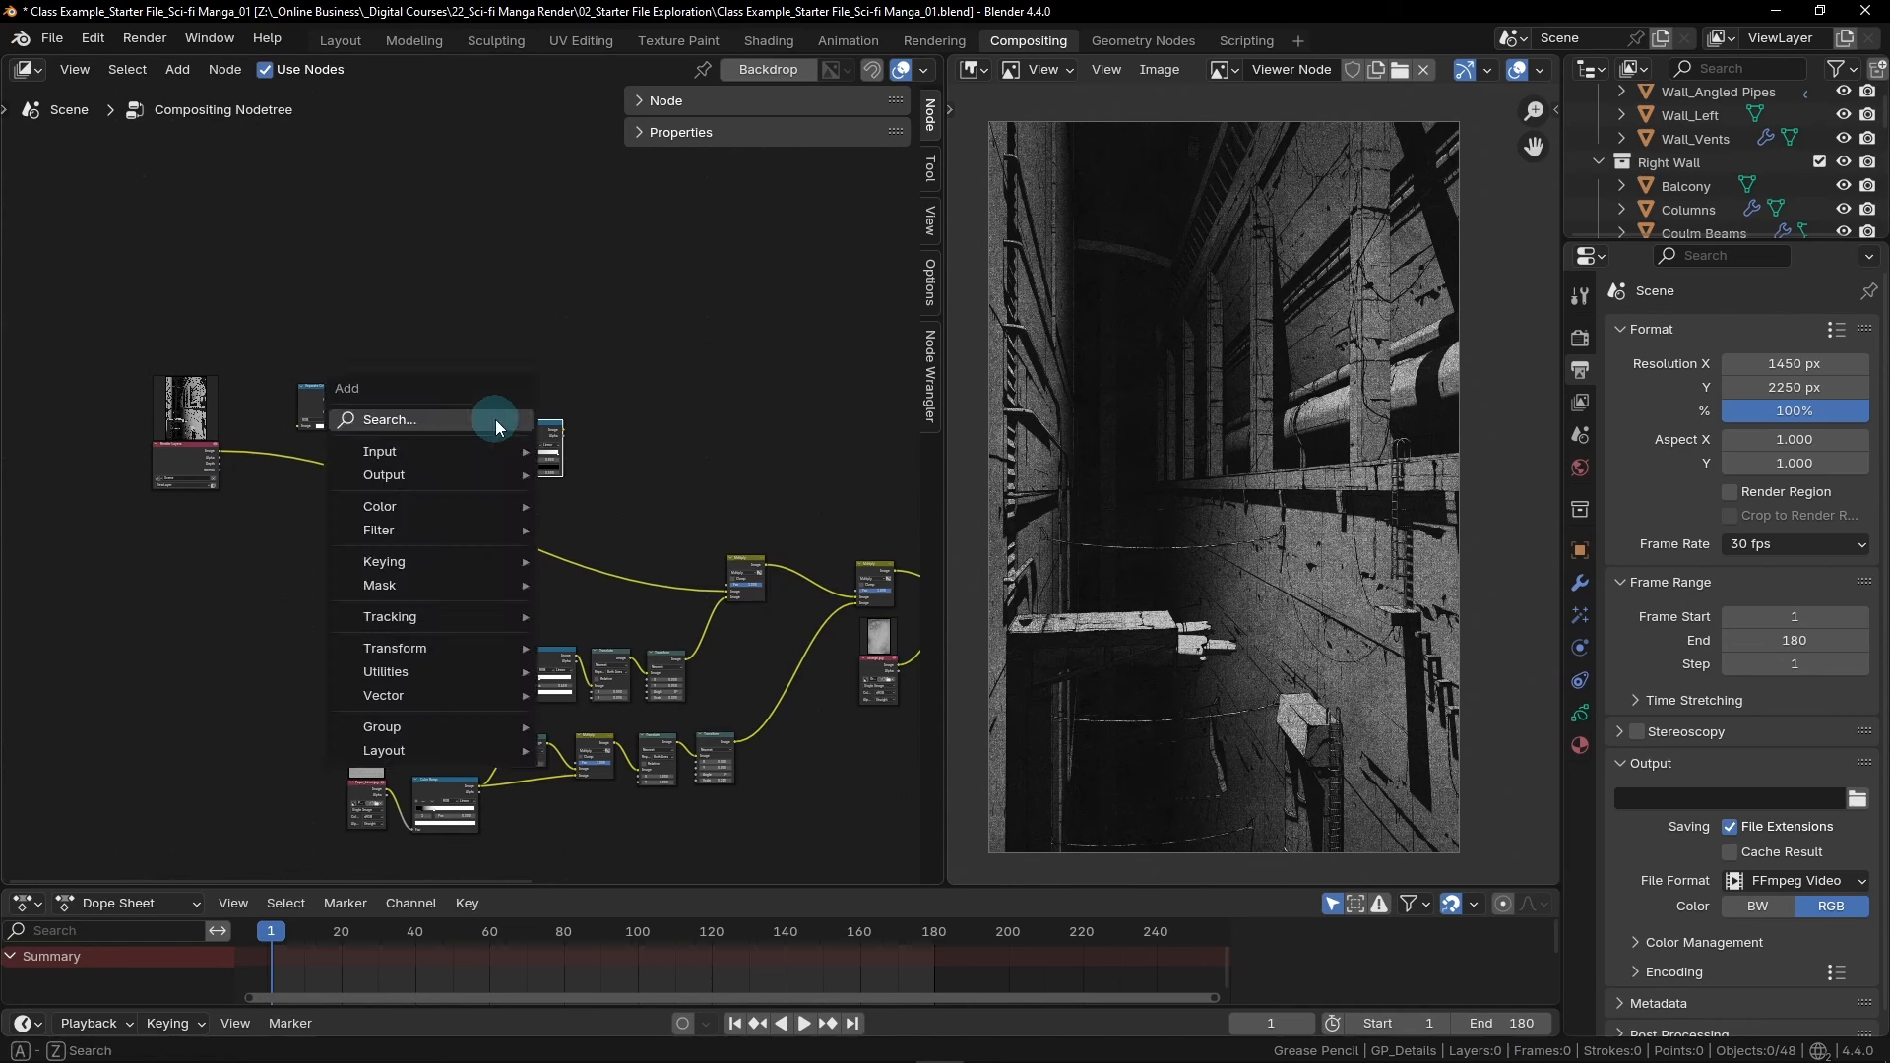
pyautogui.click(493, 420)
pyautogui.write('mix')
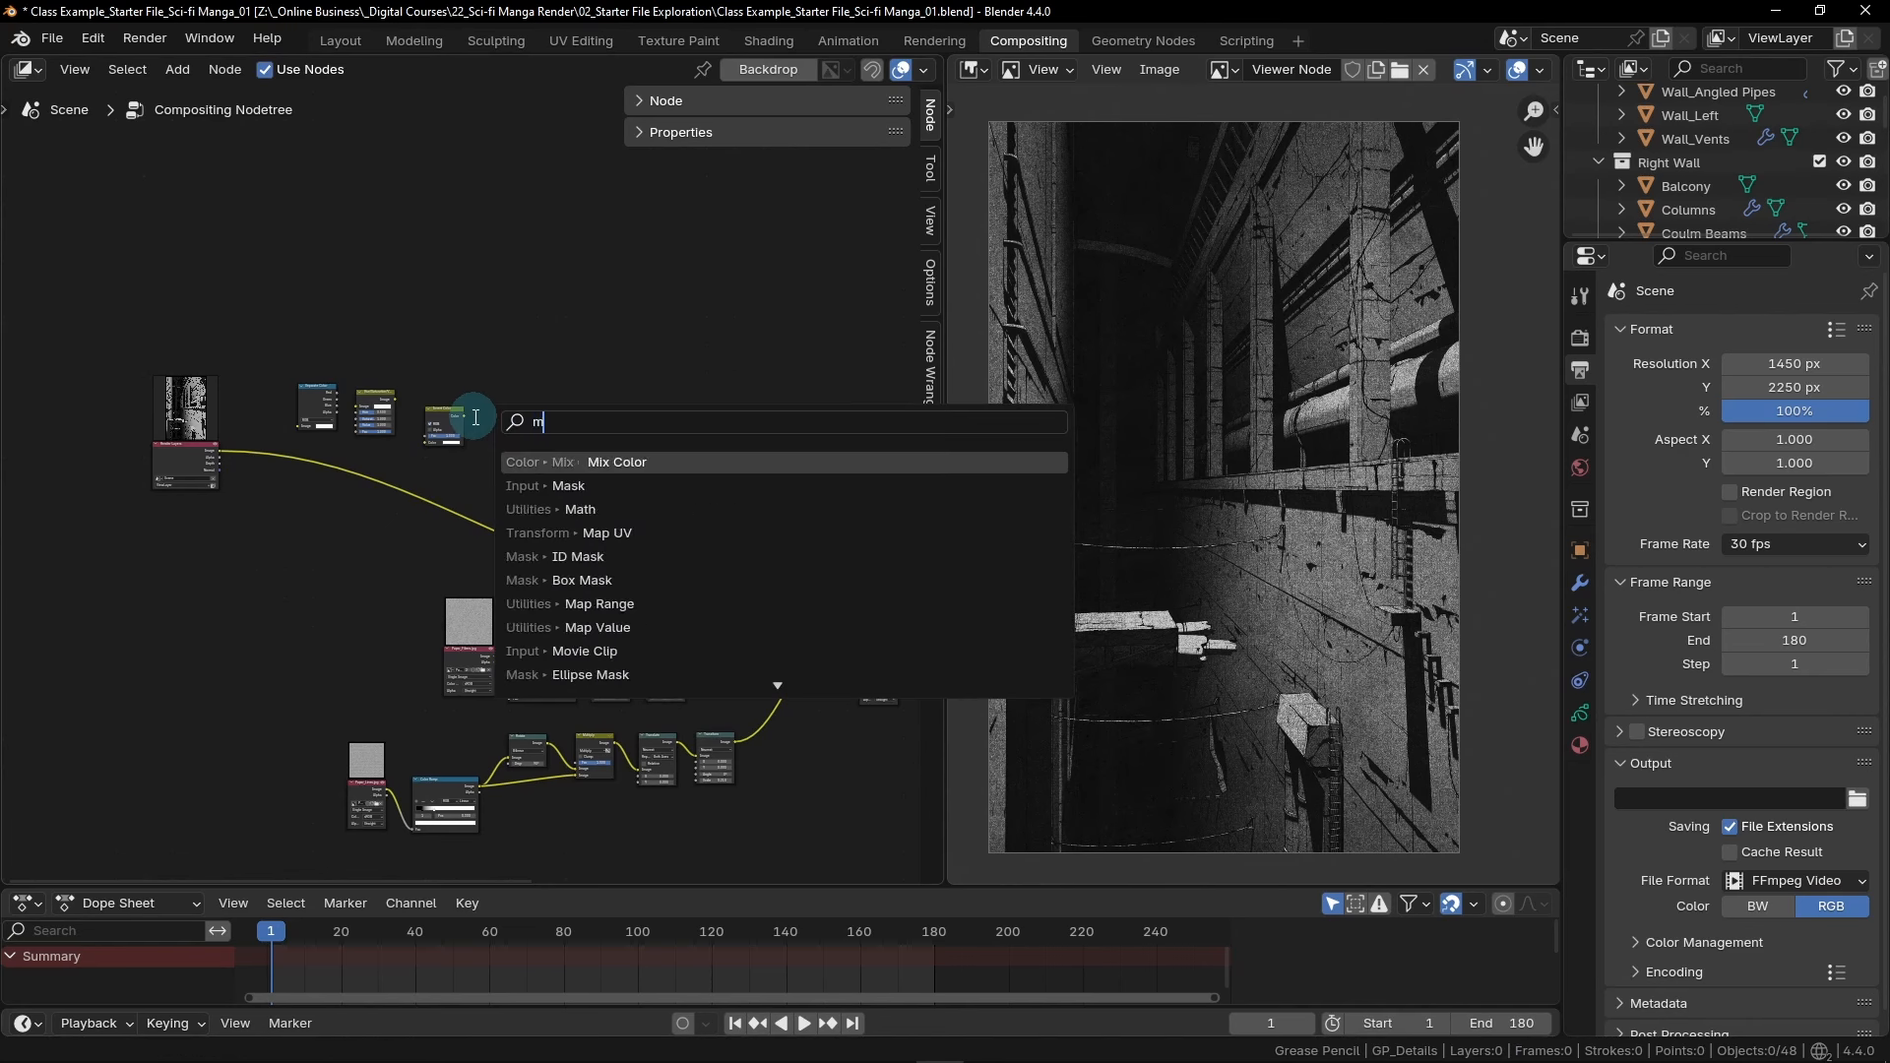
pyautogui.click(590, 461)
pyautogui.click(612, 488)
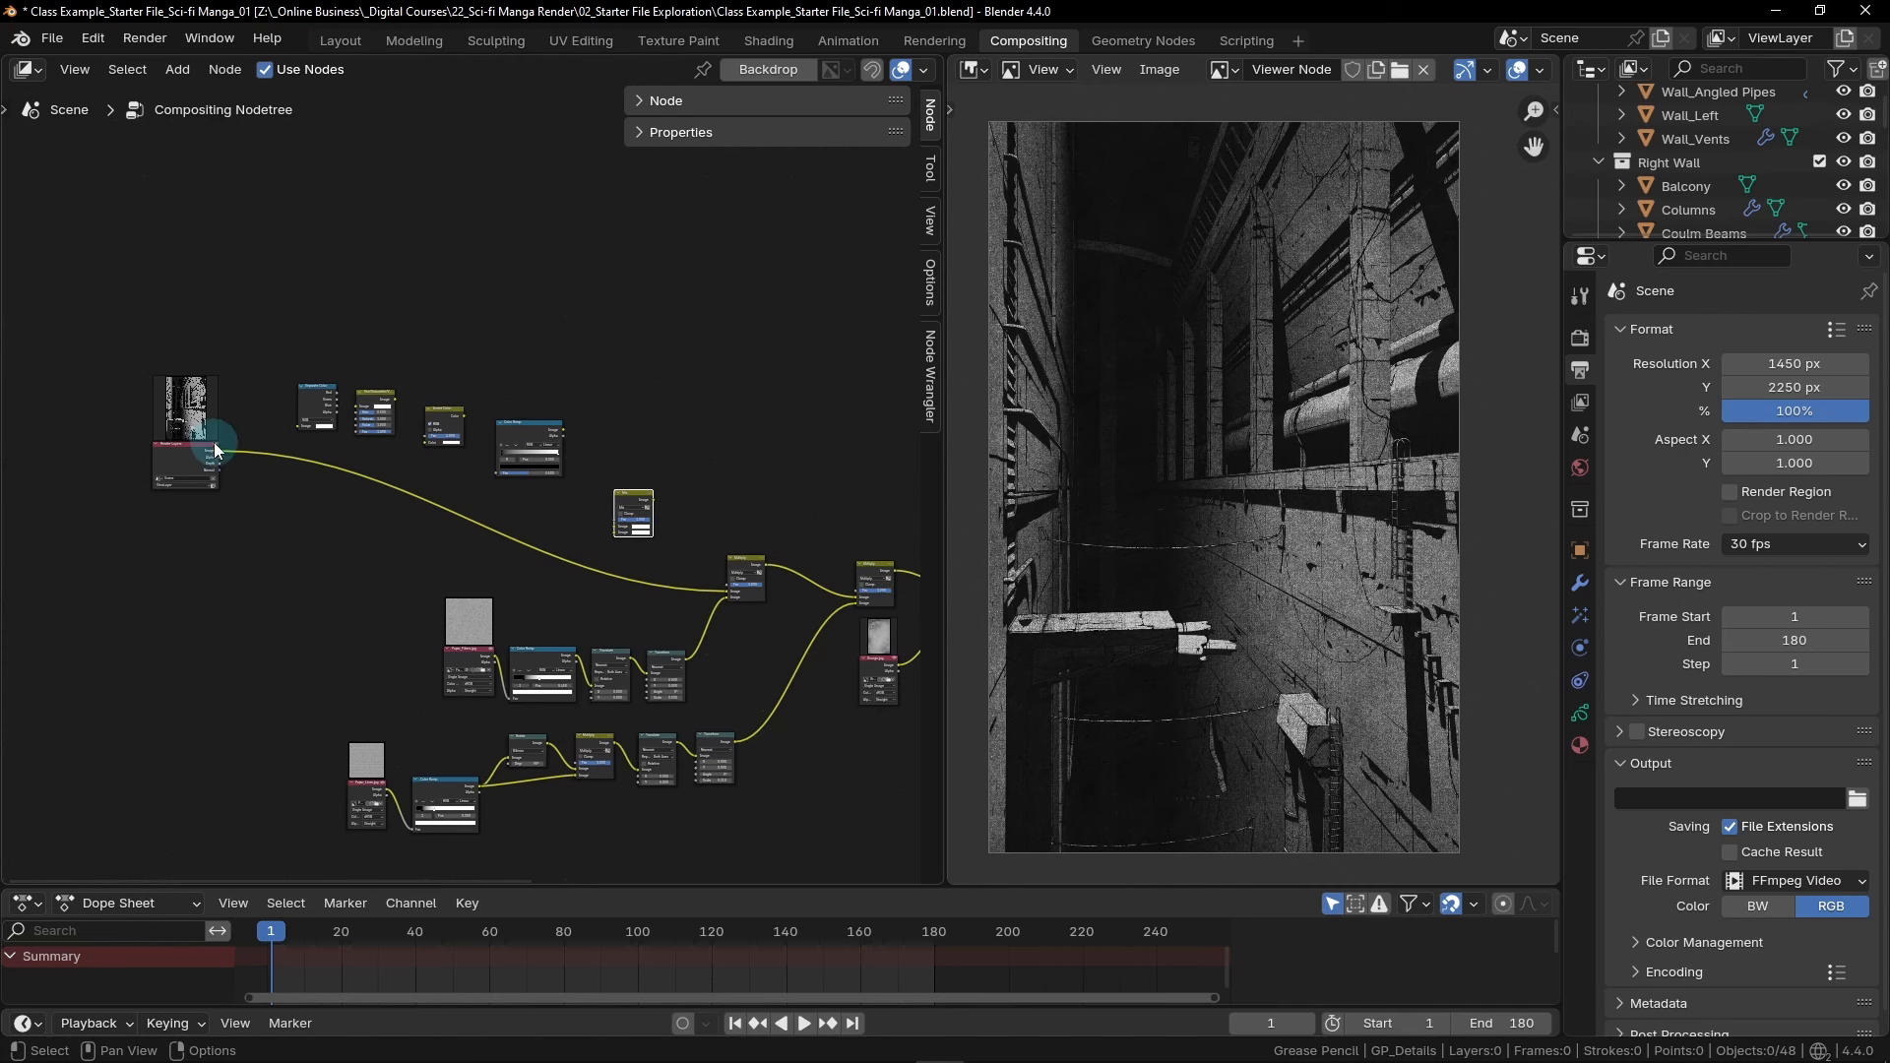
# Align the Separate Color and Hue/Saturation/Value nodes in a row and connect Render Layers' Normal output to Separate Color's Image input
pyautogui.scroll(5, 201, 445)
pyautogui.scroll(2, 293, 435)
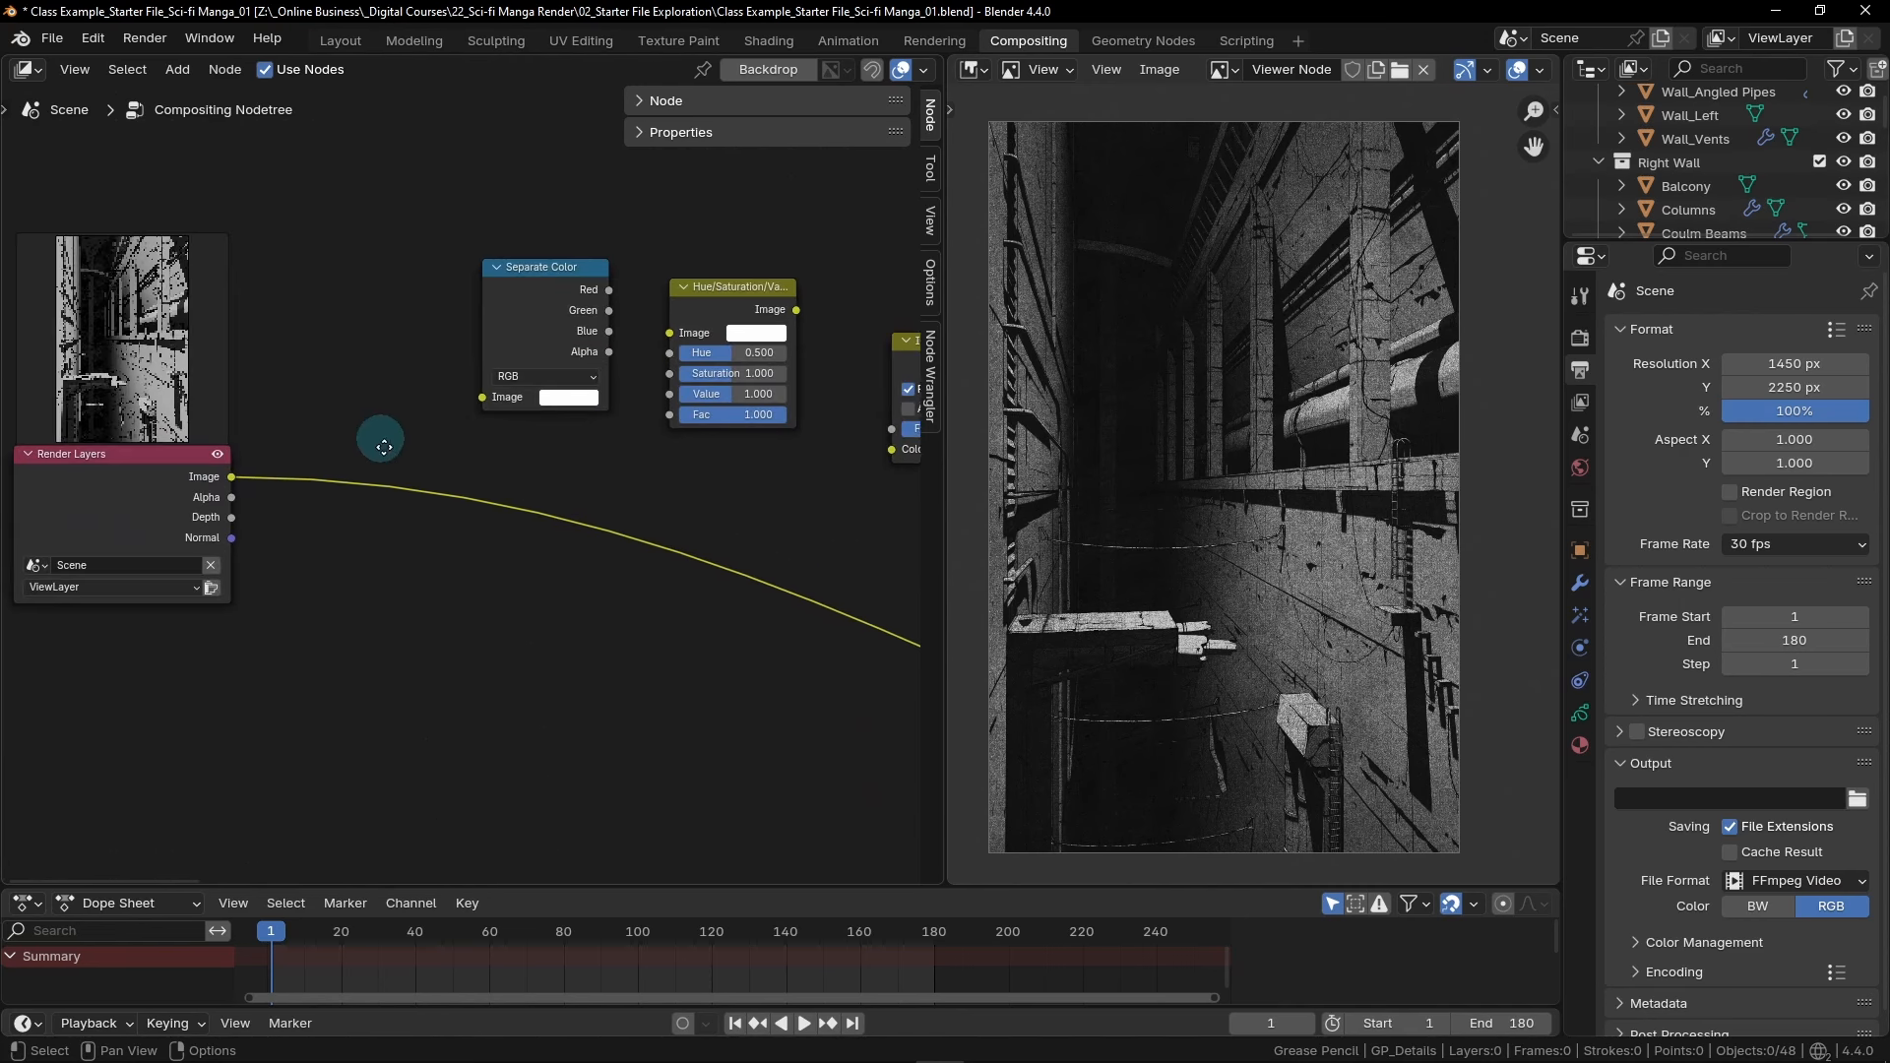
pyautogui.moveTo(532, 380); pyautogui.dragTo(490, 346)
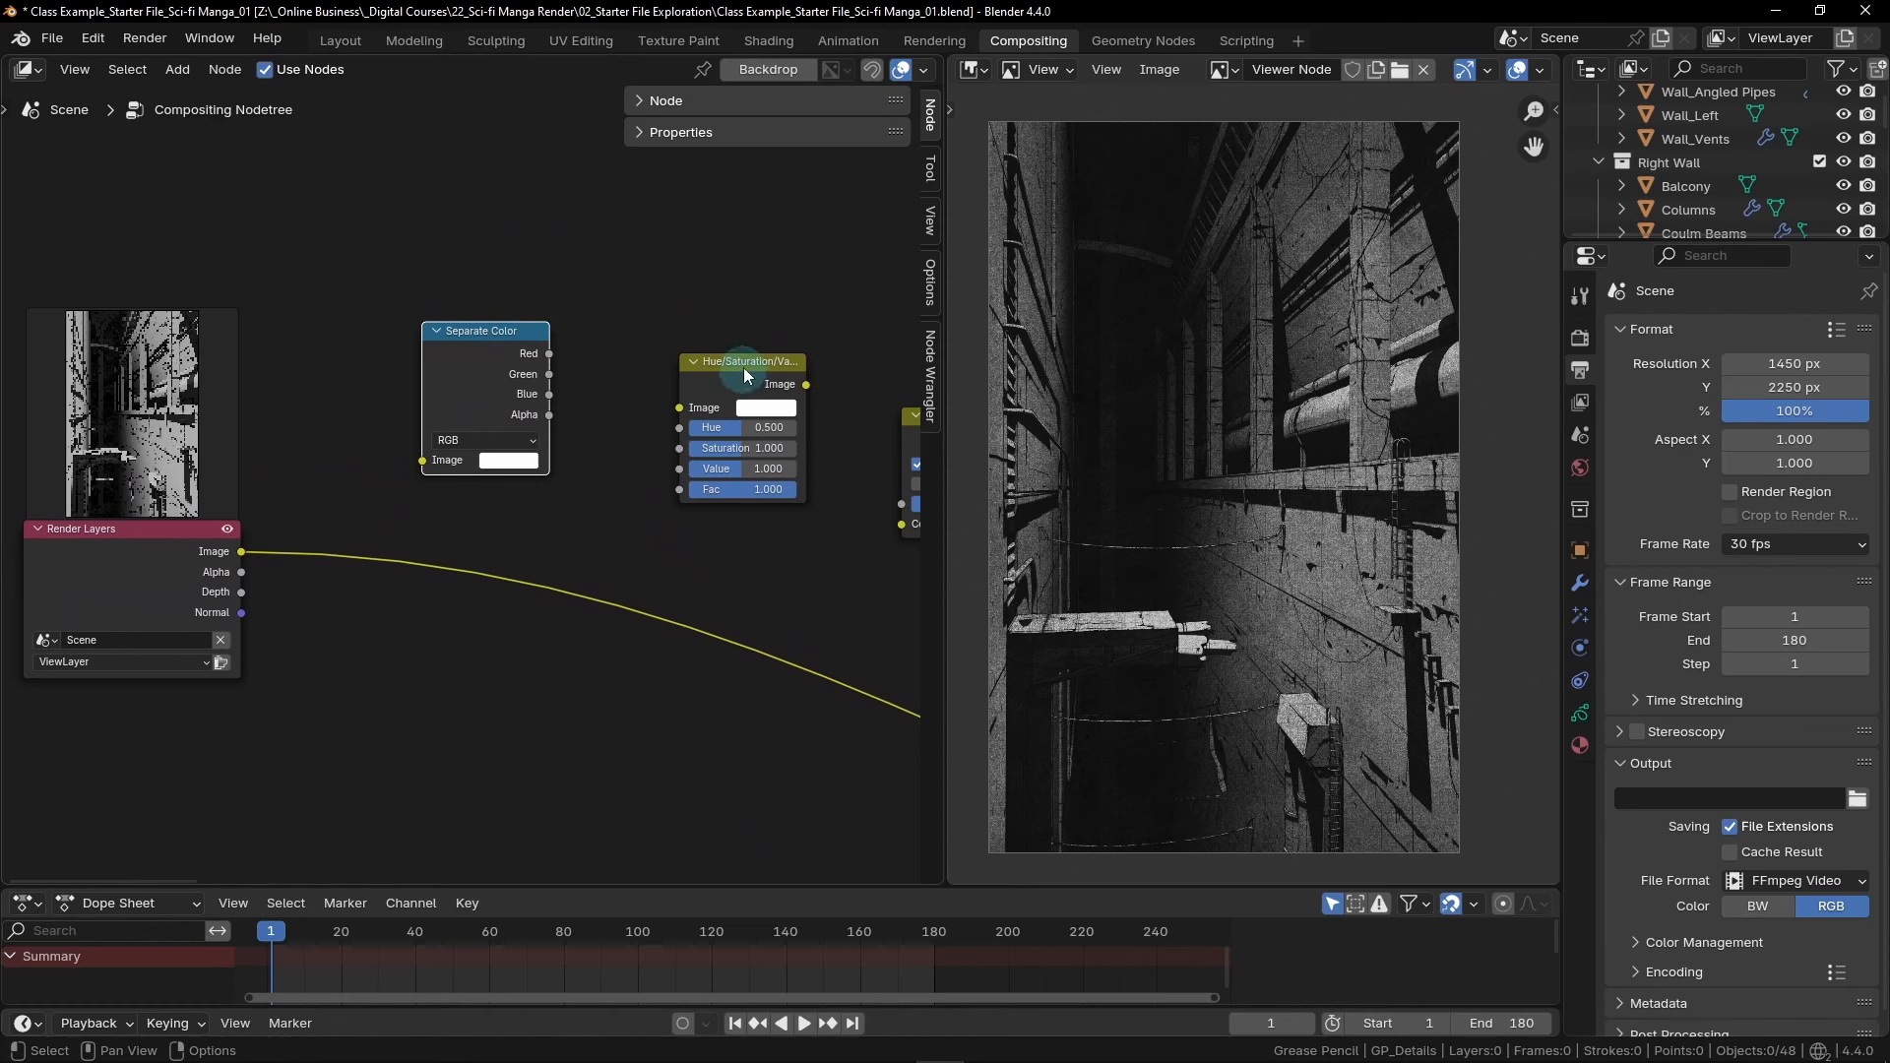
pyautogui.moveTo(743, 369); pyautogui.dragTo(742, 341)
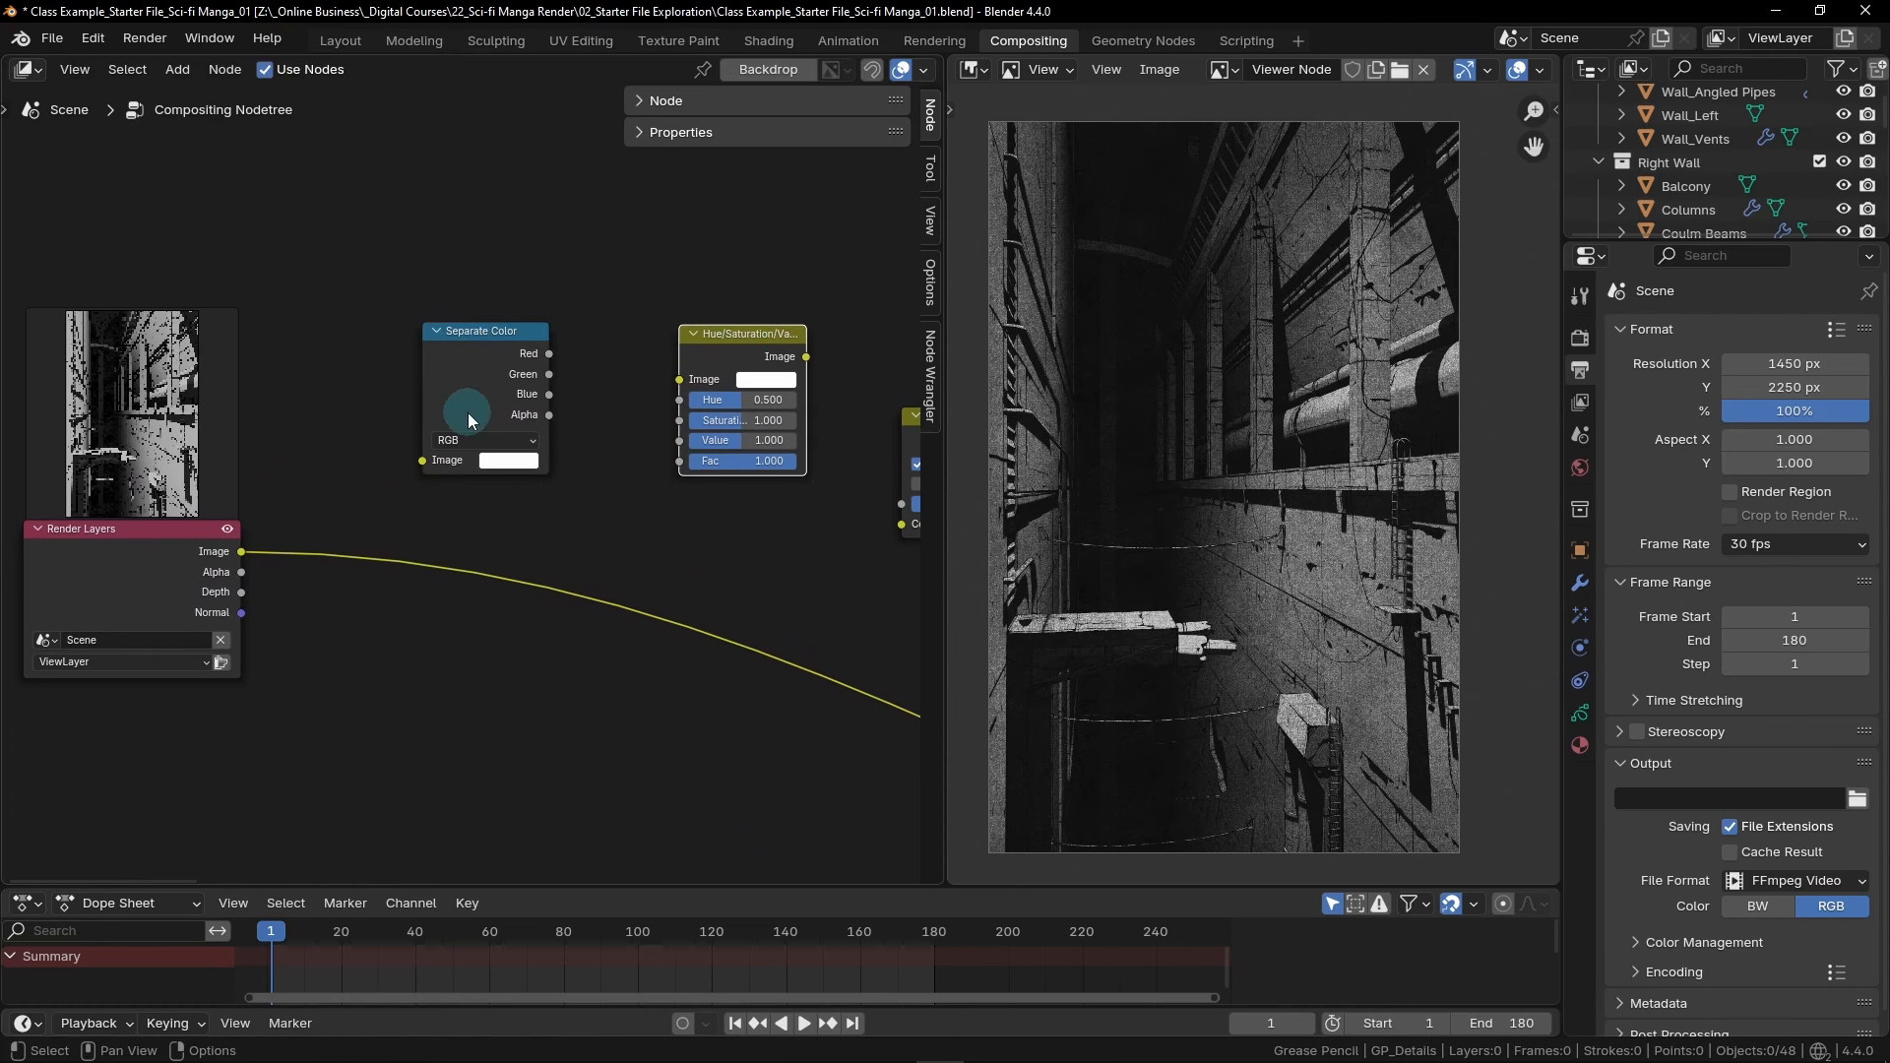
pyautogui.click(240, 613)
pyautogui.moveTo(215, 615); pyautogui.dragTo(422, 462)
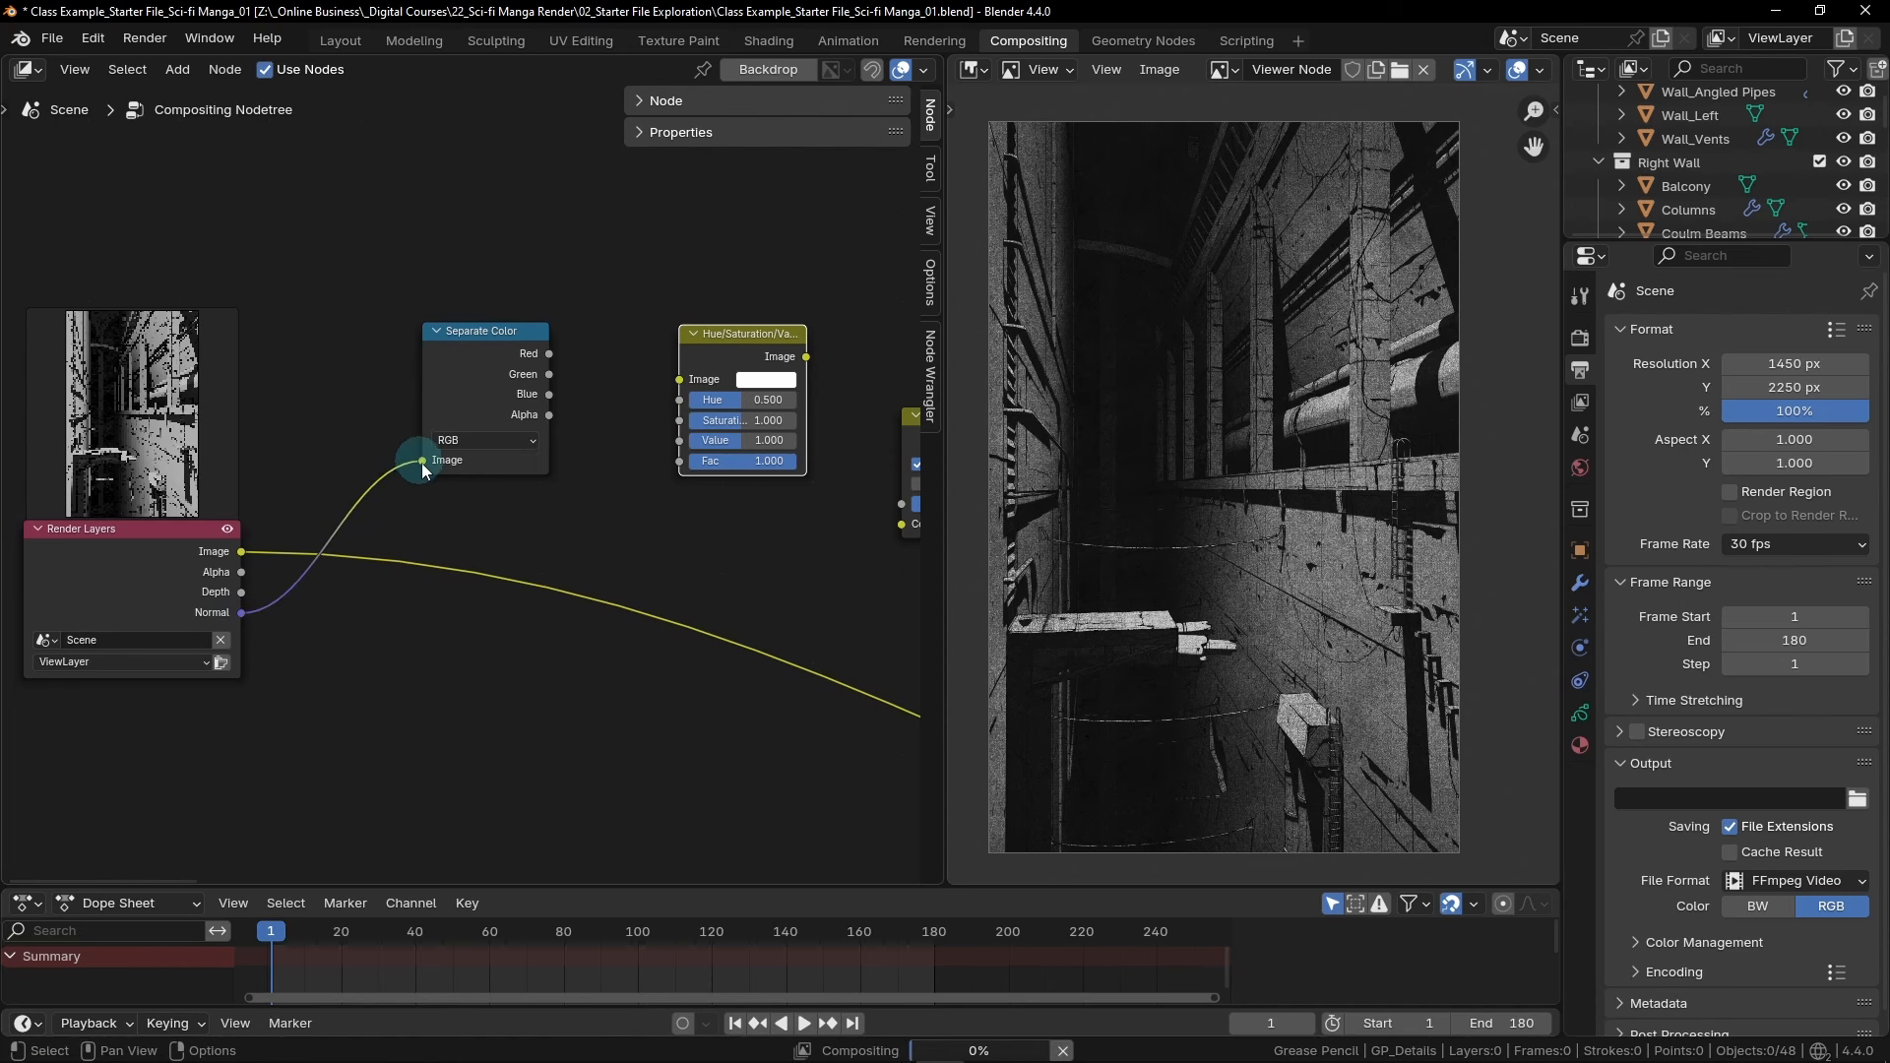
pyautogui.click(453, 311)
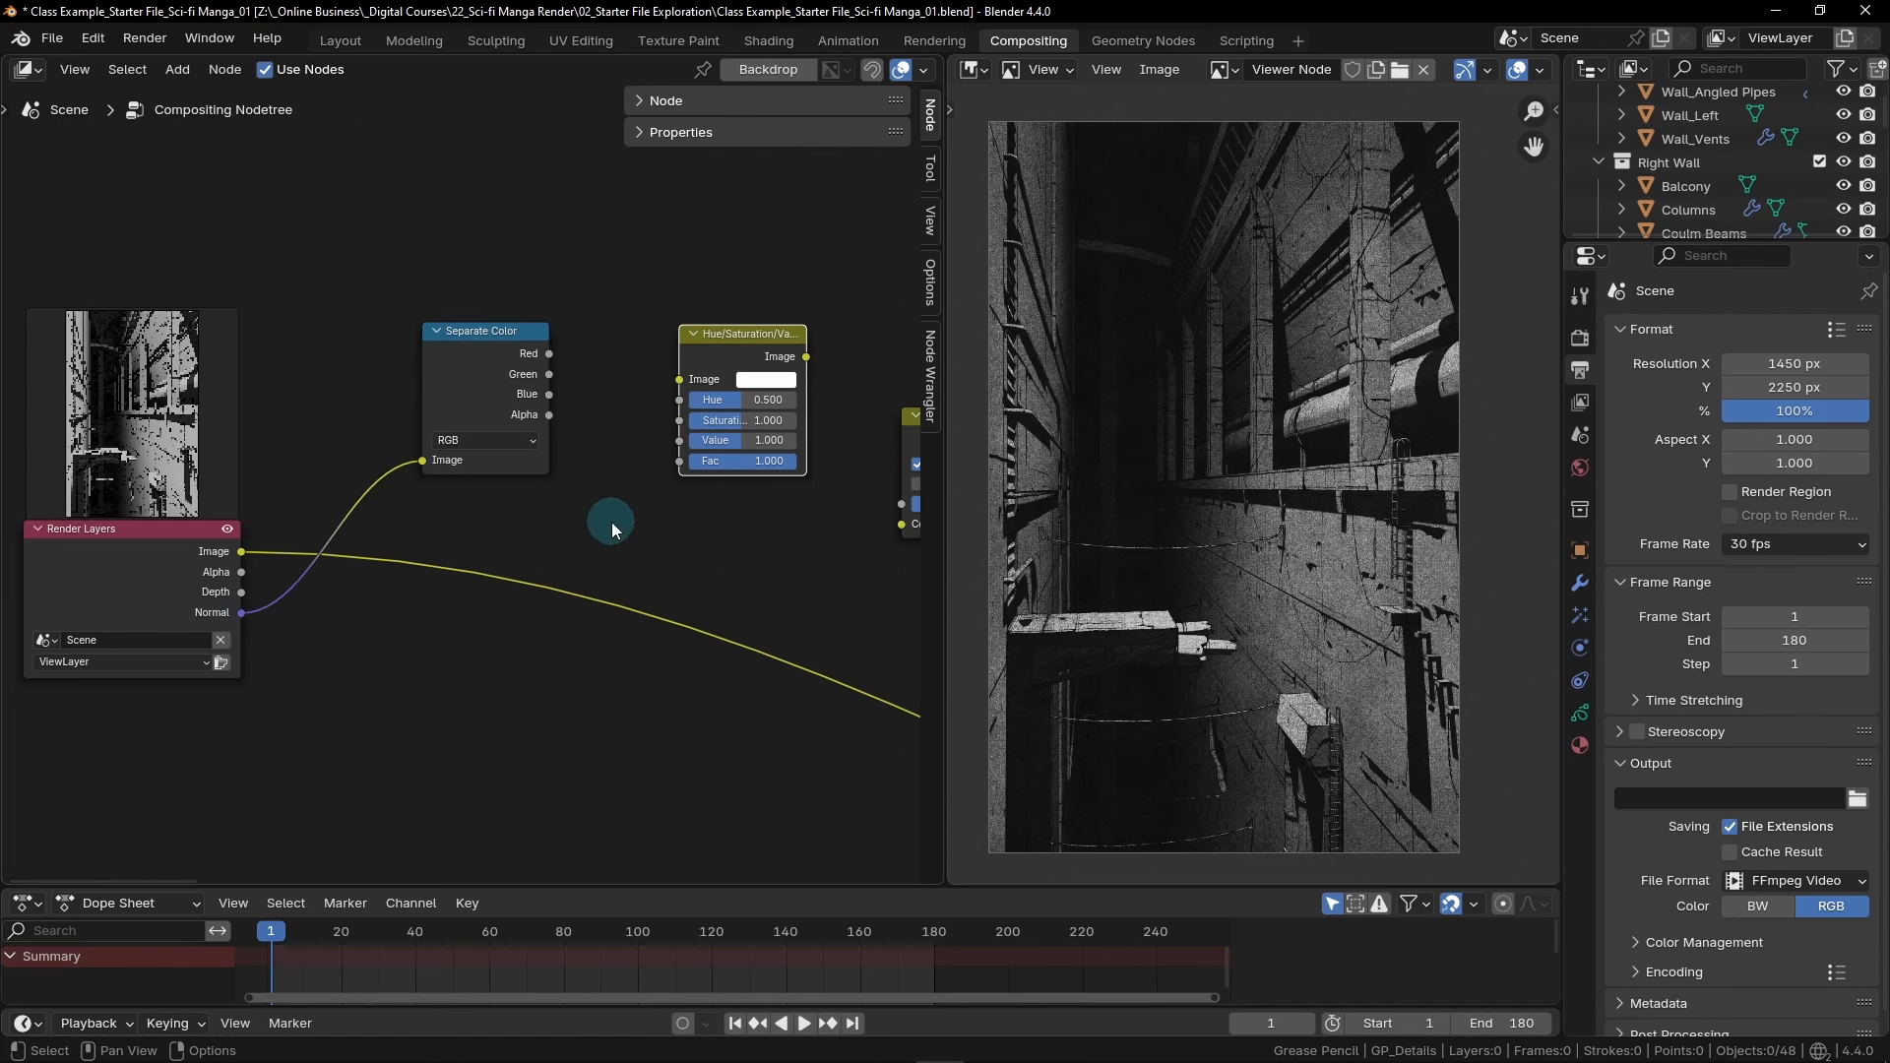
# Connect Separate Color's Blue output to Hue/Saturation/Value's Image input, and its Image output to Invert Color's Color input
pyautogui.moveTo(611, 522); pyautogui.dragTo(324, 560, button='middle')
pyautogui.moveTo(261, 432); pyautogui.dragTo(619, 573)
pyautogui.click(534, 599)
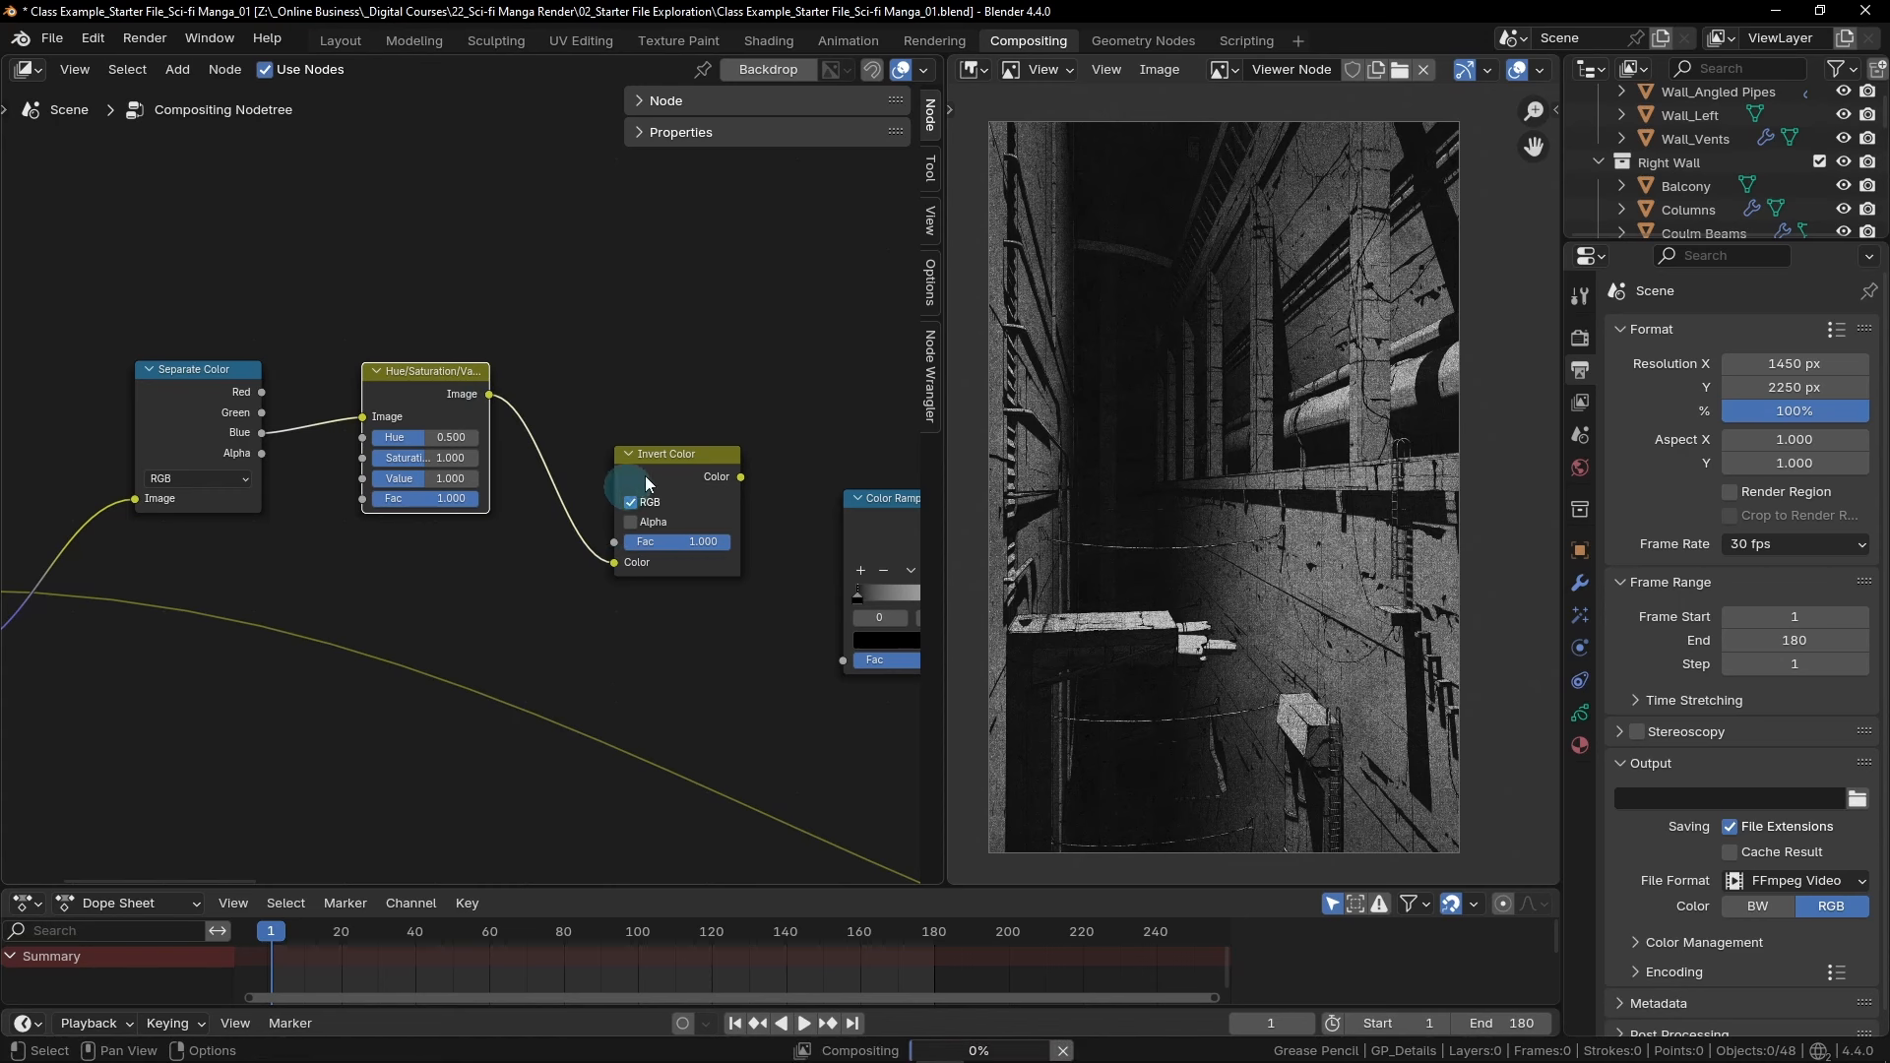
# Align the Invert Color and Color Ramp nodes with the row and connect Invert Color's output to the Color Ramp's Fac input
pyautogui.moveTo(645, 476); pyautogui.dragTo(629, 459)
pyautogui.scroll(-3, 736, 636)
pyautogui.scroll(2, 393, 554)
pyautogui.moveTo(792, 660); pyautogui.dragTo(506, 623, button='middle')
pyautogui.moveTo(354, 506); pyautogui.dragTo(358, 460)
pyautogui.moveTo(591, 534); pyautogui.dragTo(592, 454)
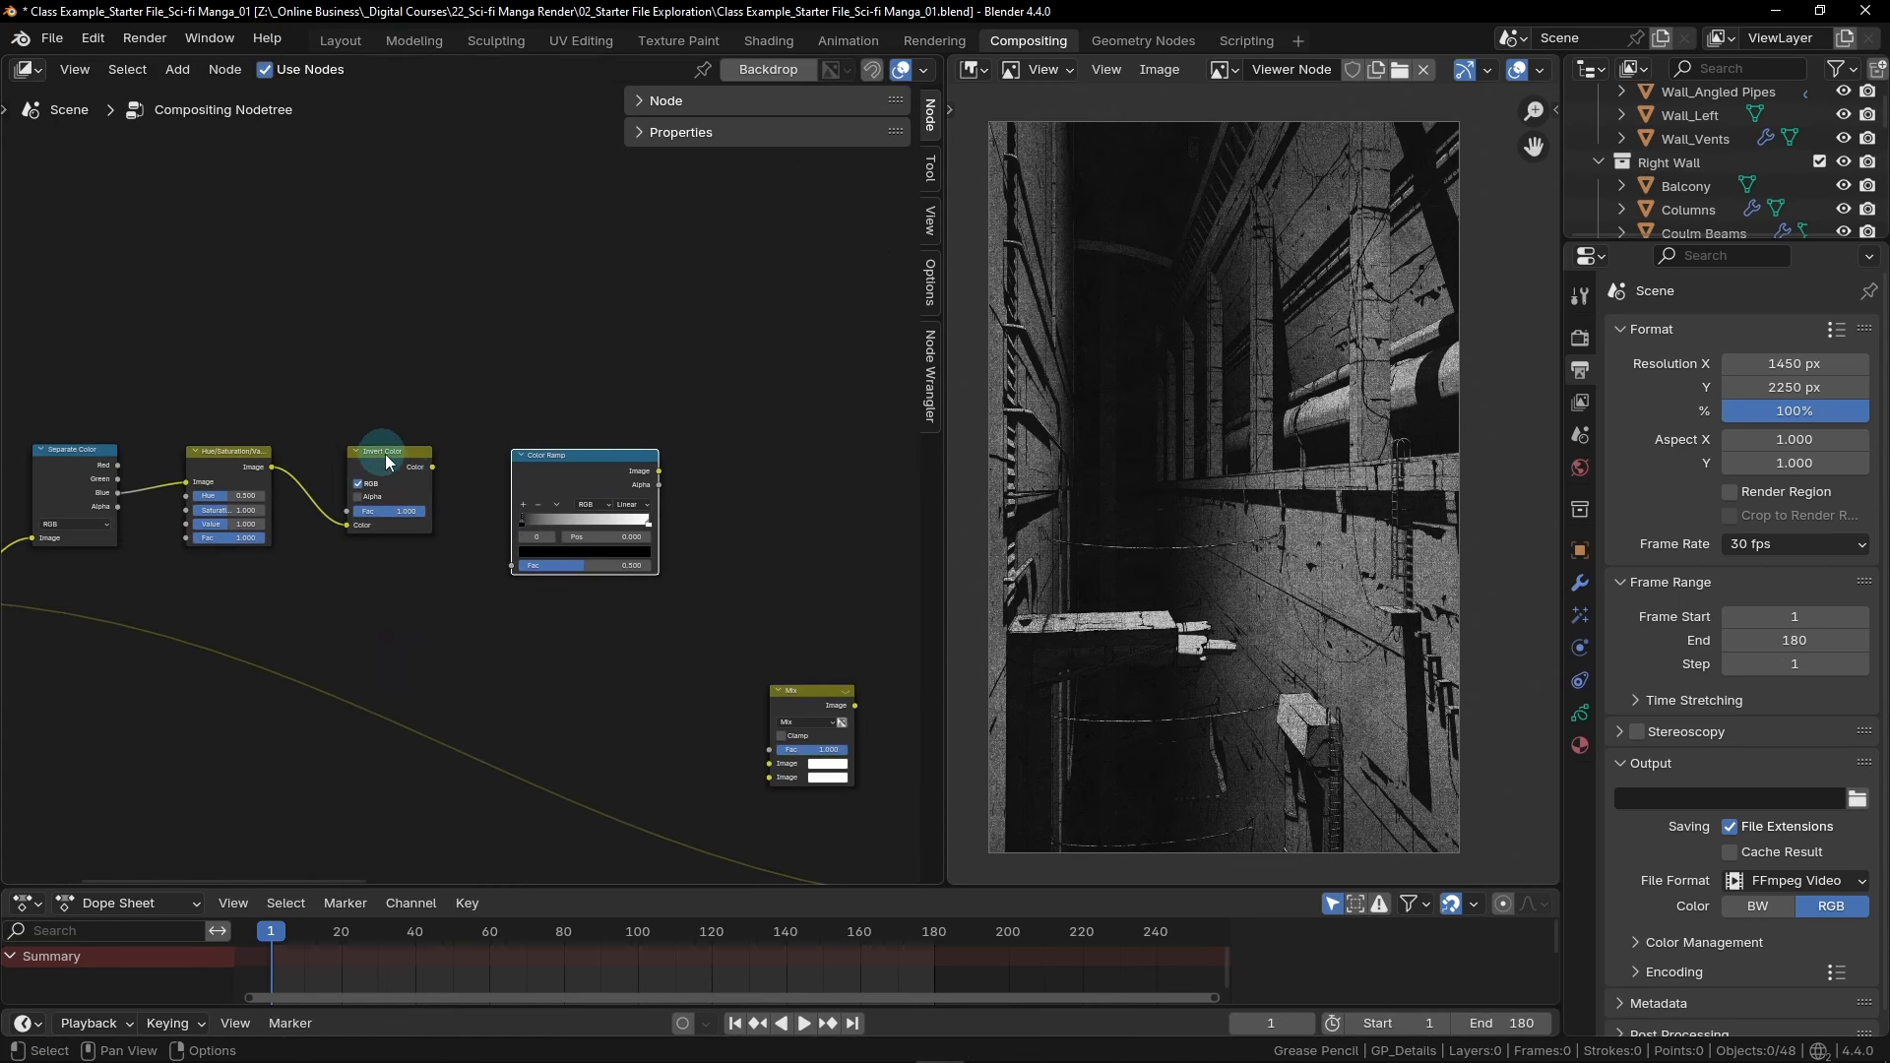
pyautogui.moveTo(434, 467); pyautogui.dragTo(511, 565)
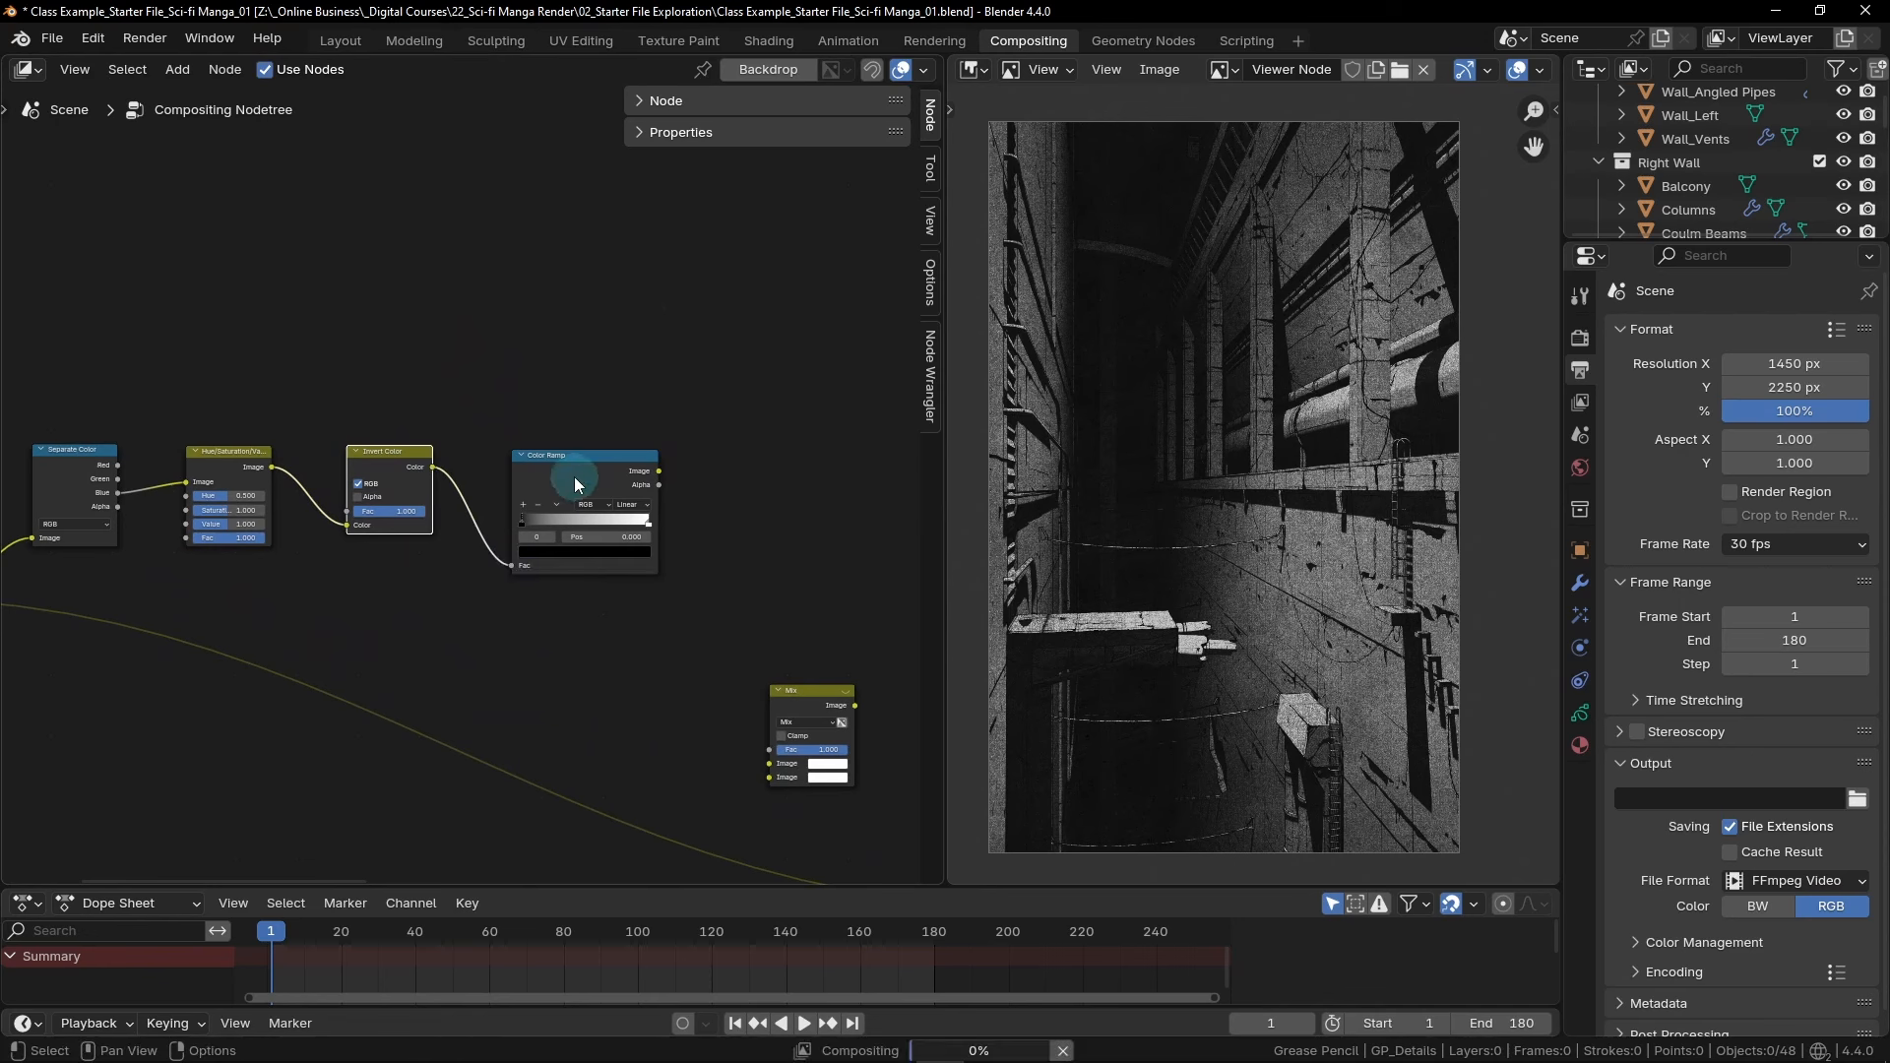
pyautogui.moveTo(555, 457); pyautogui.dragTo(548, 451)
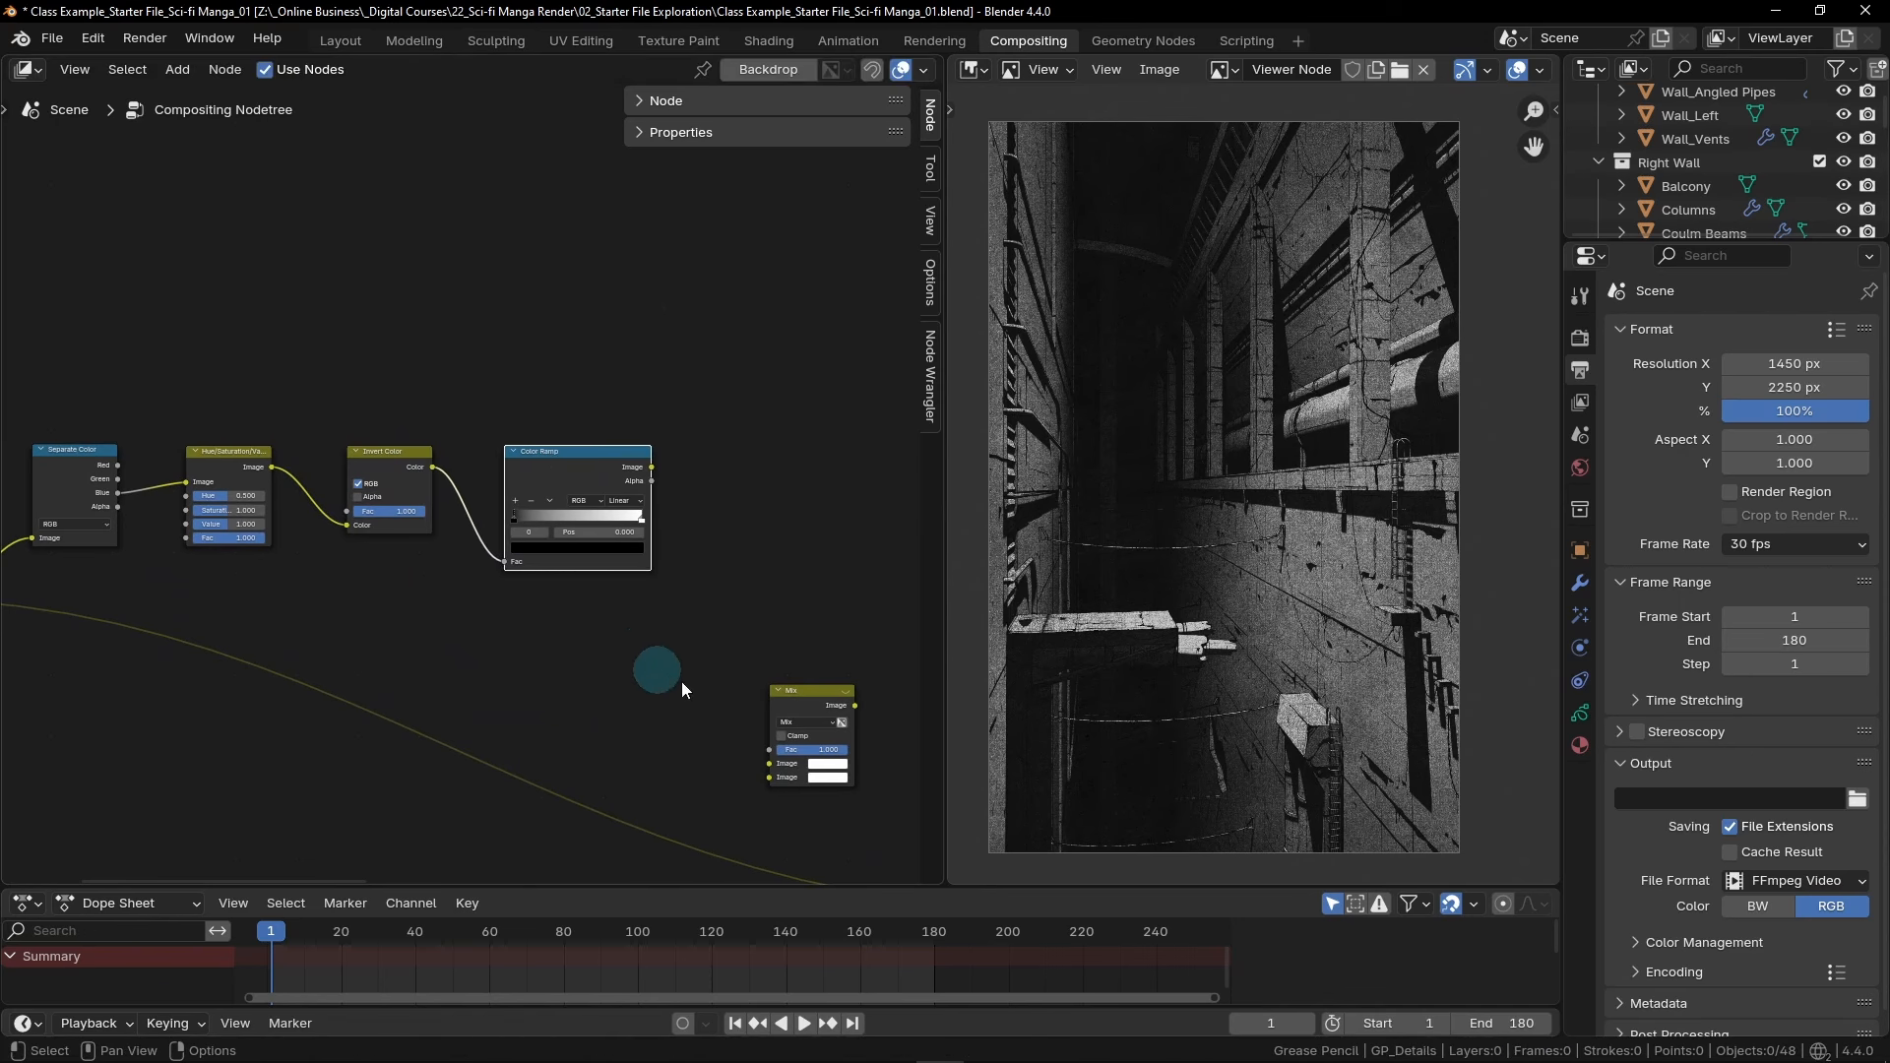
# Examine the paper fibers and paper lines texture branches and the Multiply nodes they feed
pyautogui.moveTo(681, 681); pyautogui.dragTo(540, 636, button='middle')
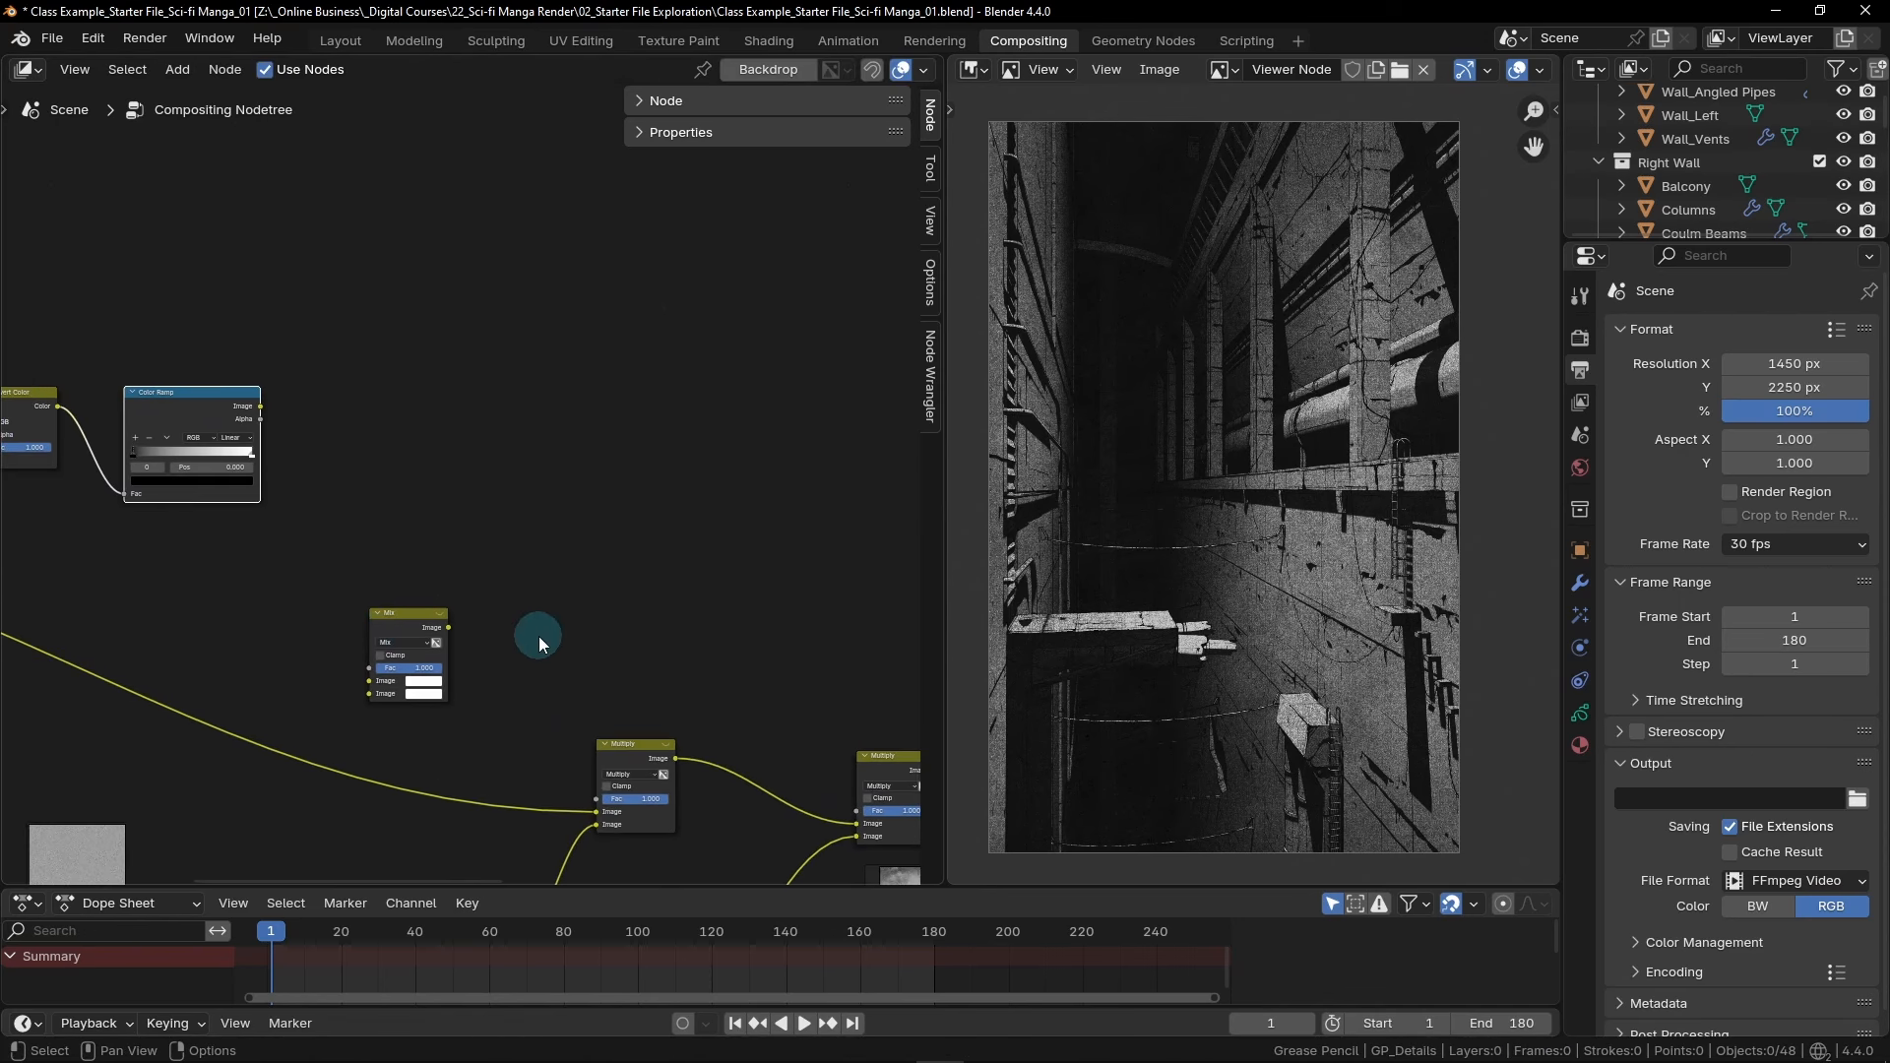
pyautogui.scroll(-3, 547, 654)
pyautogui.moveTo(654, 562); pyautogui.dragTo(520, 434, button='middle')
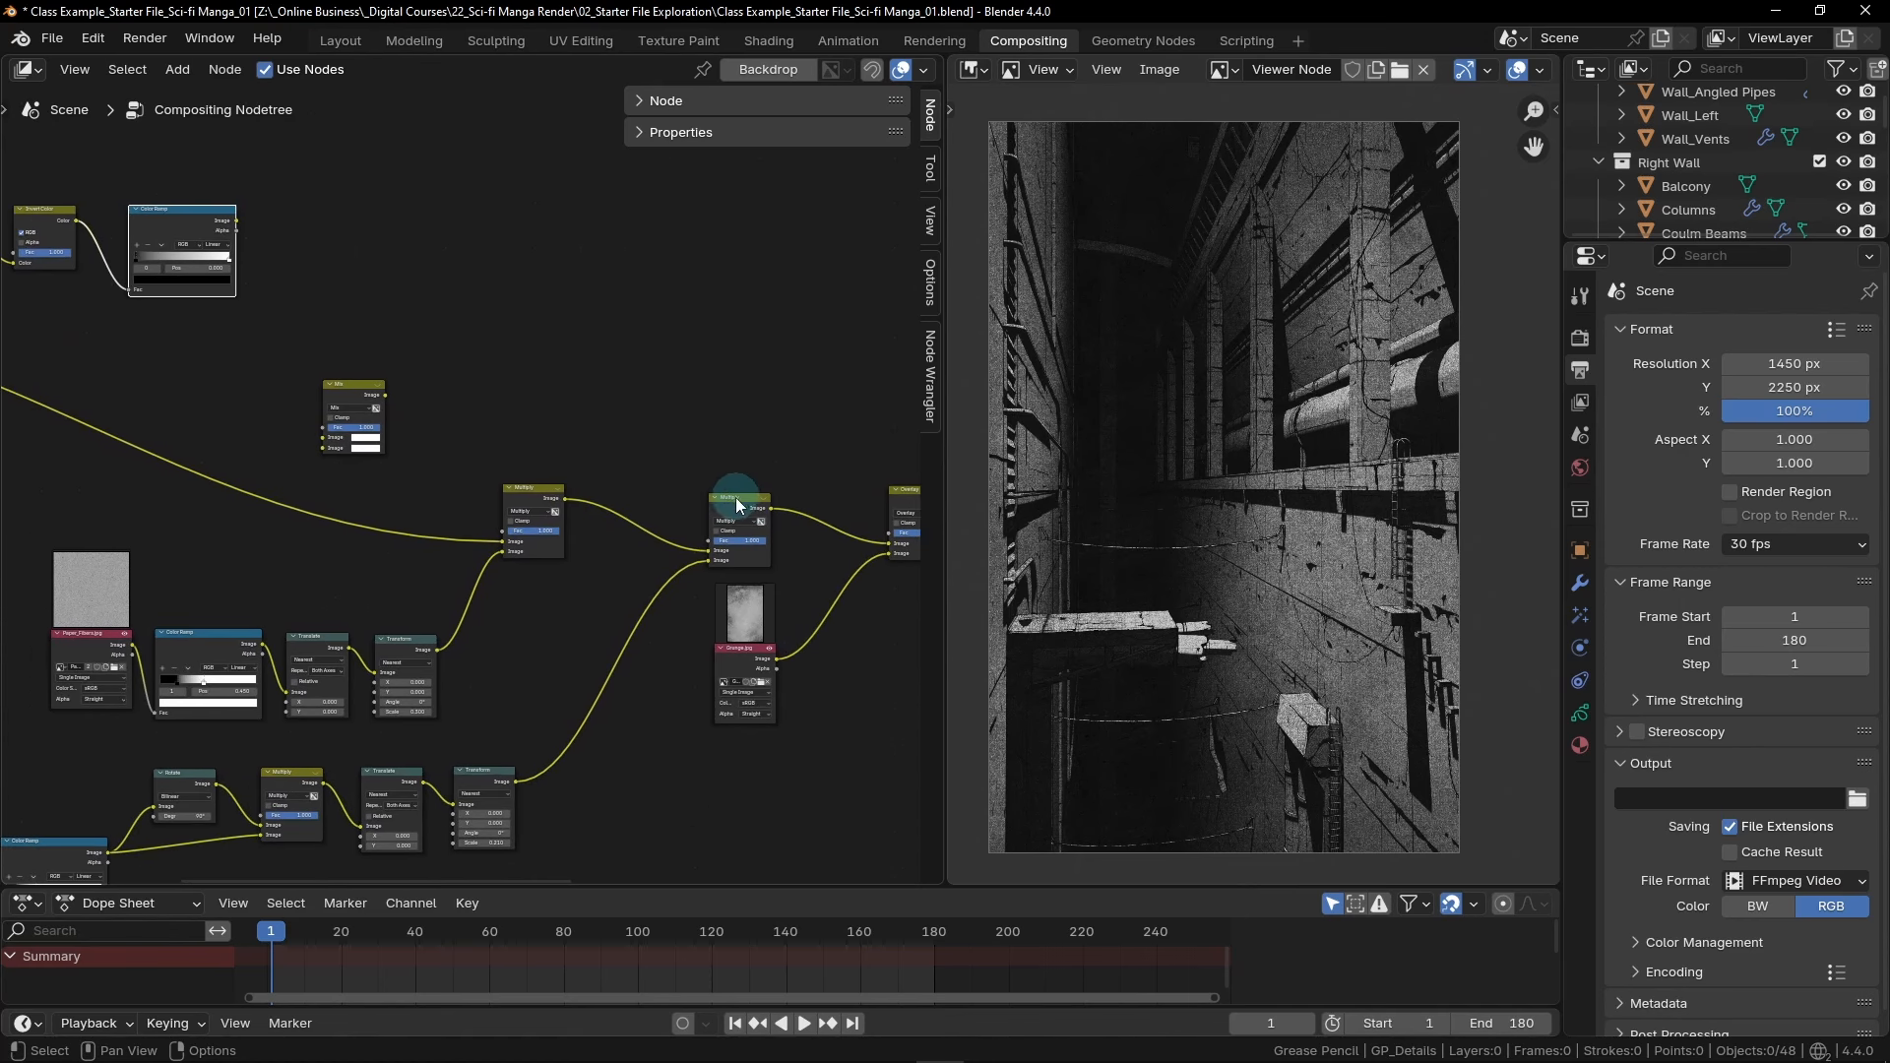
pyautogui.moveTo(464, 759); pyautogui.dragTo(740, 551, button='middle')
pyautogui.scroll(5, 246, 645)
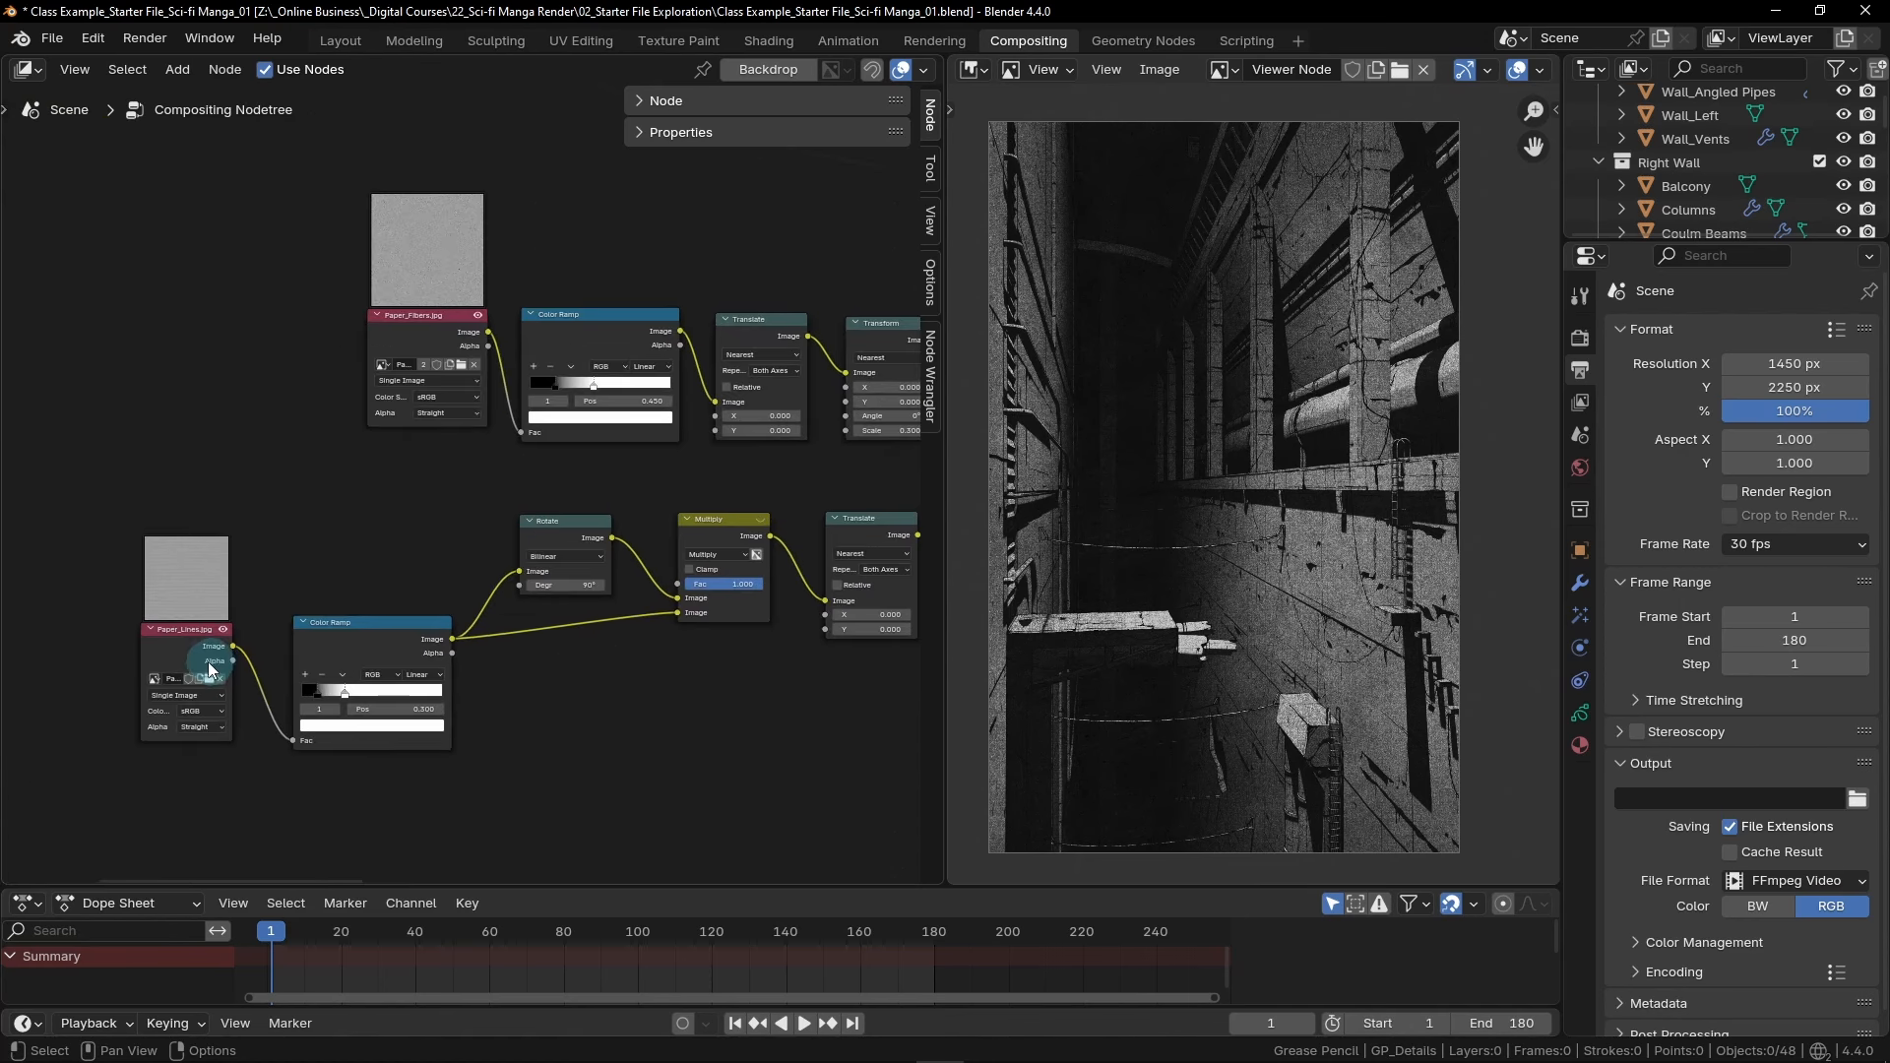
pyautogui.scroll(-4, 236, 650)
pyautogui.moveTo(484, 689); pyautogui.dragTo(323, 672, button='middle')
pyautogui.scroll(-2, 74, 699)
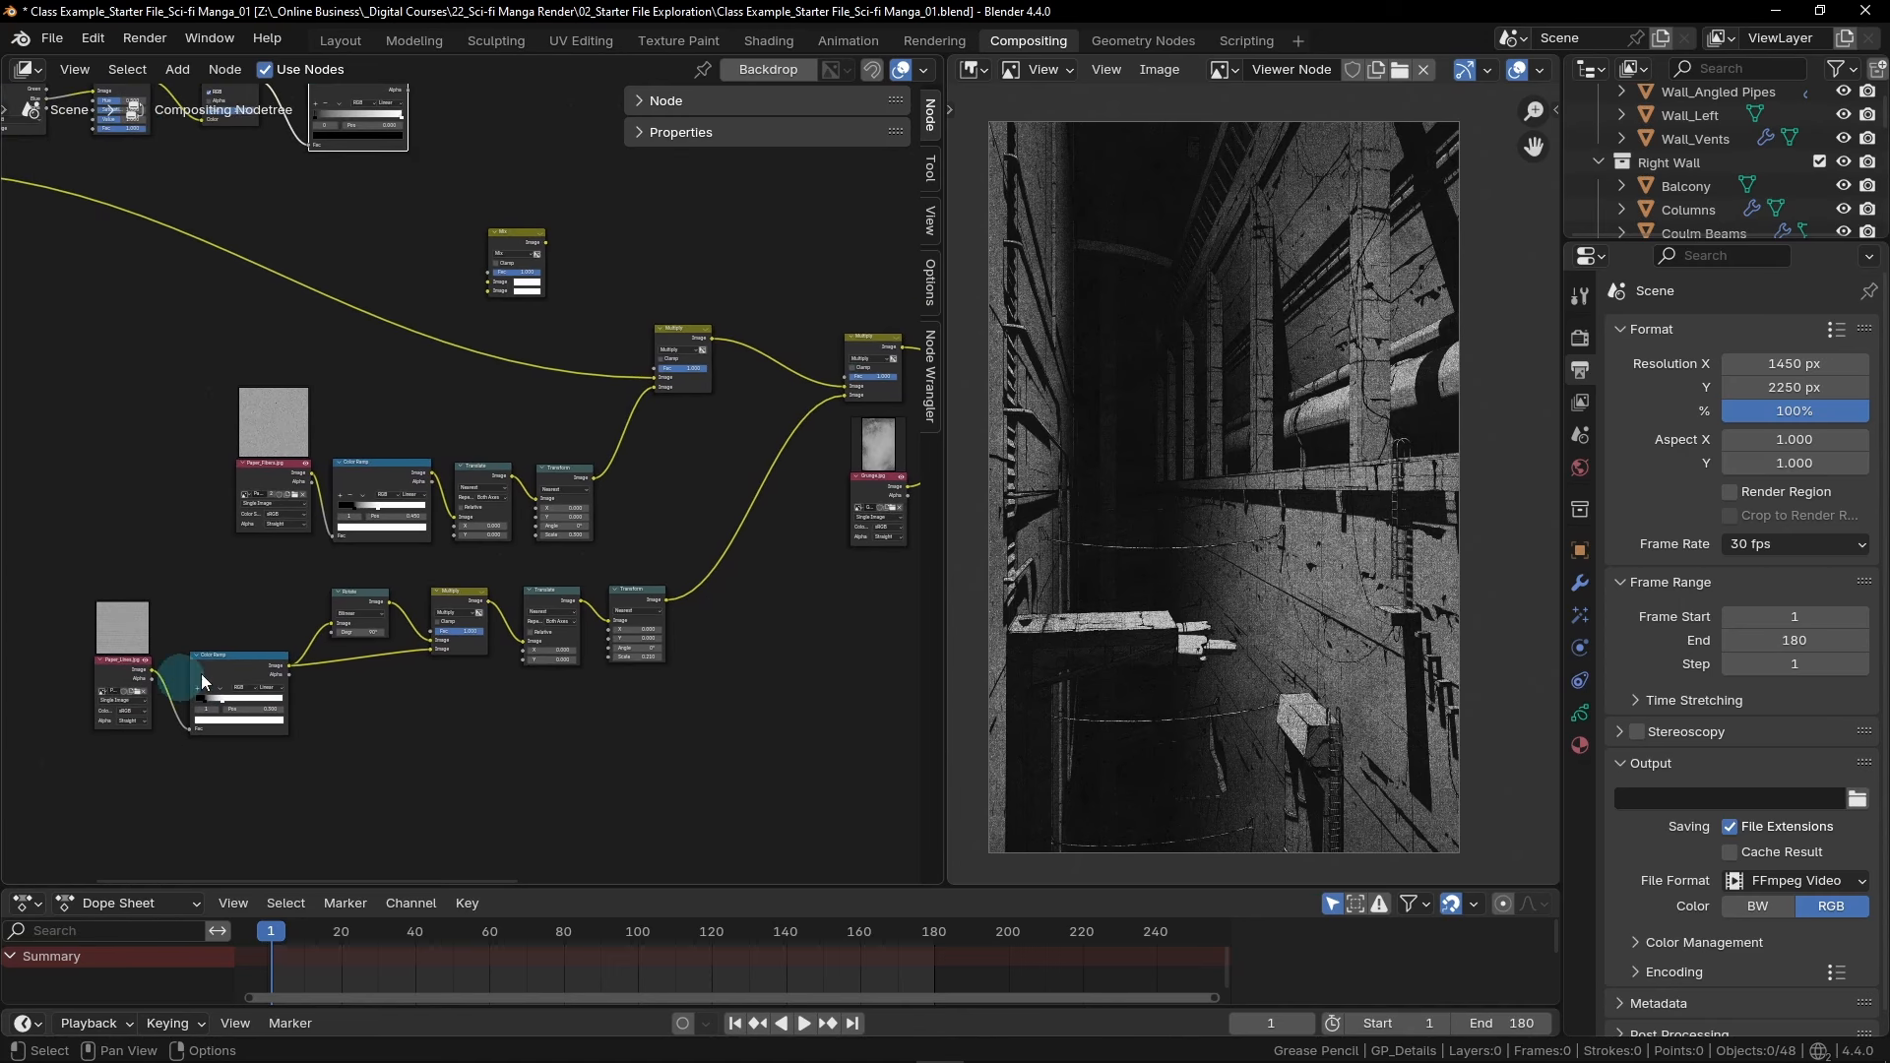
pyautogui.moveTo(751, 506); pyautogui.dragTo(498, 625, button='middle')
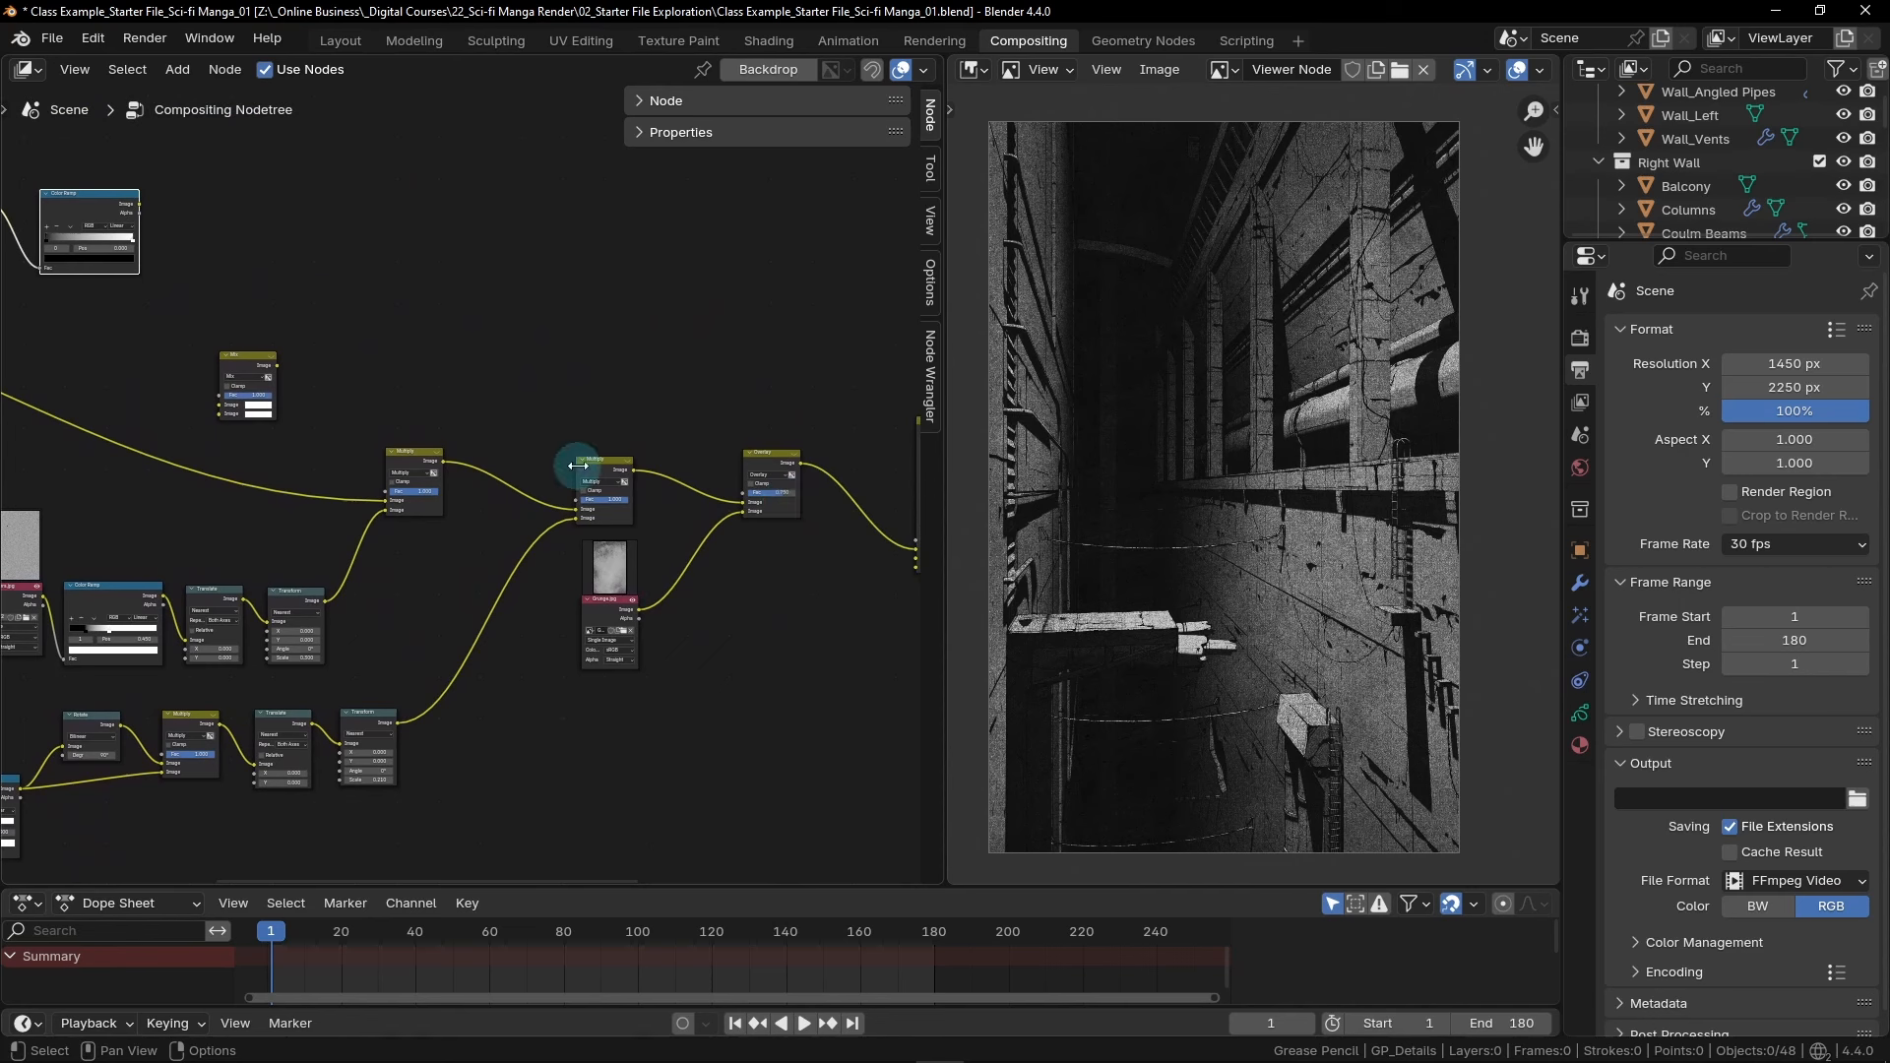
# Raise the second Multiply node slightly and connect the Invert Color branch's Color Ramp Image output to its Fac input
pyautogui.moveTo(591, 473); pyautogui.dragTo(600, 419)
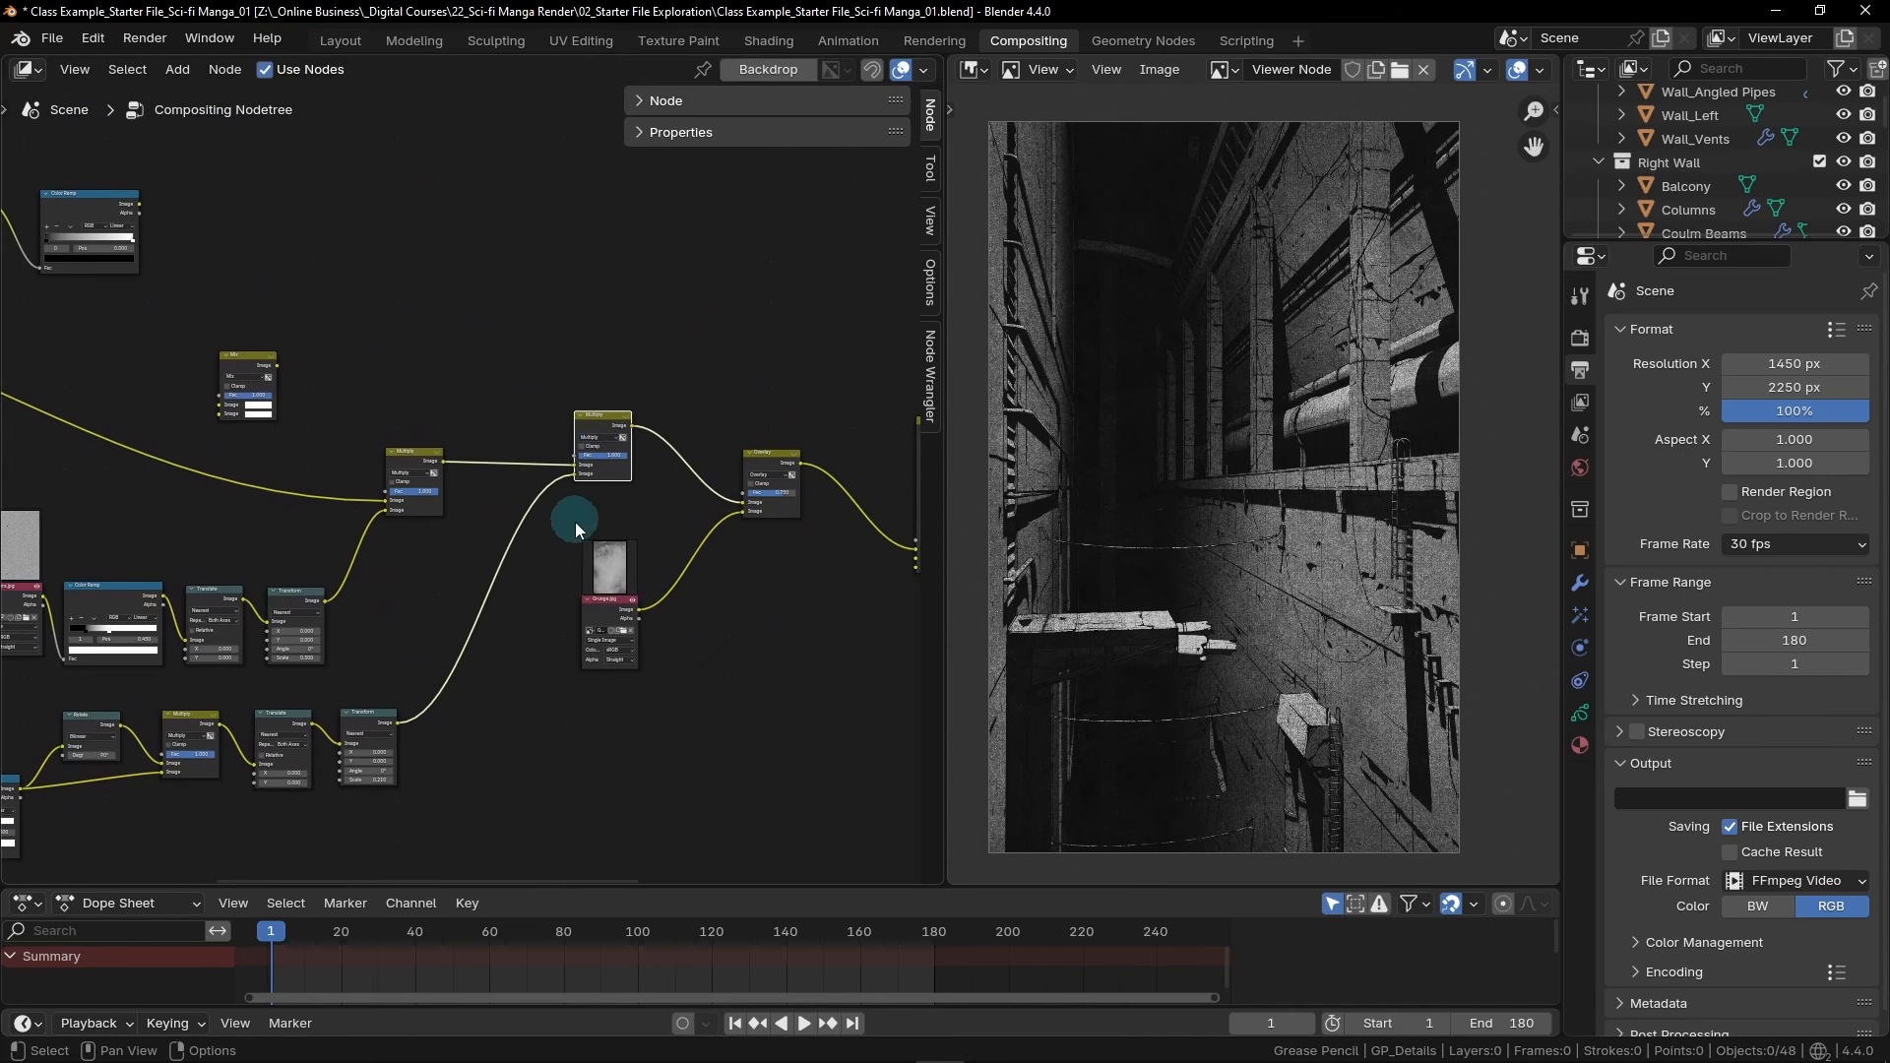
pyautogui.scroll(2, 570, 505)
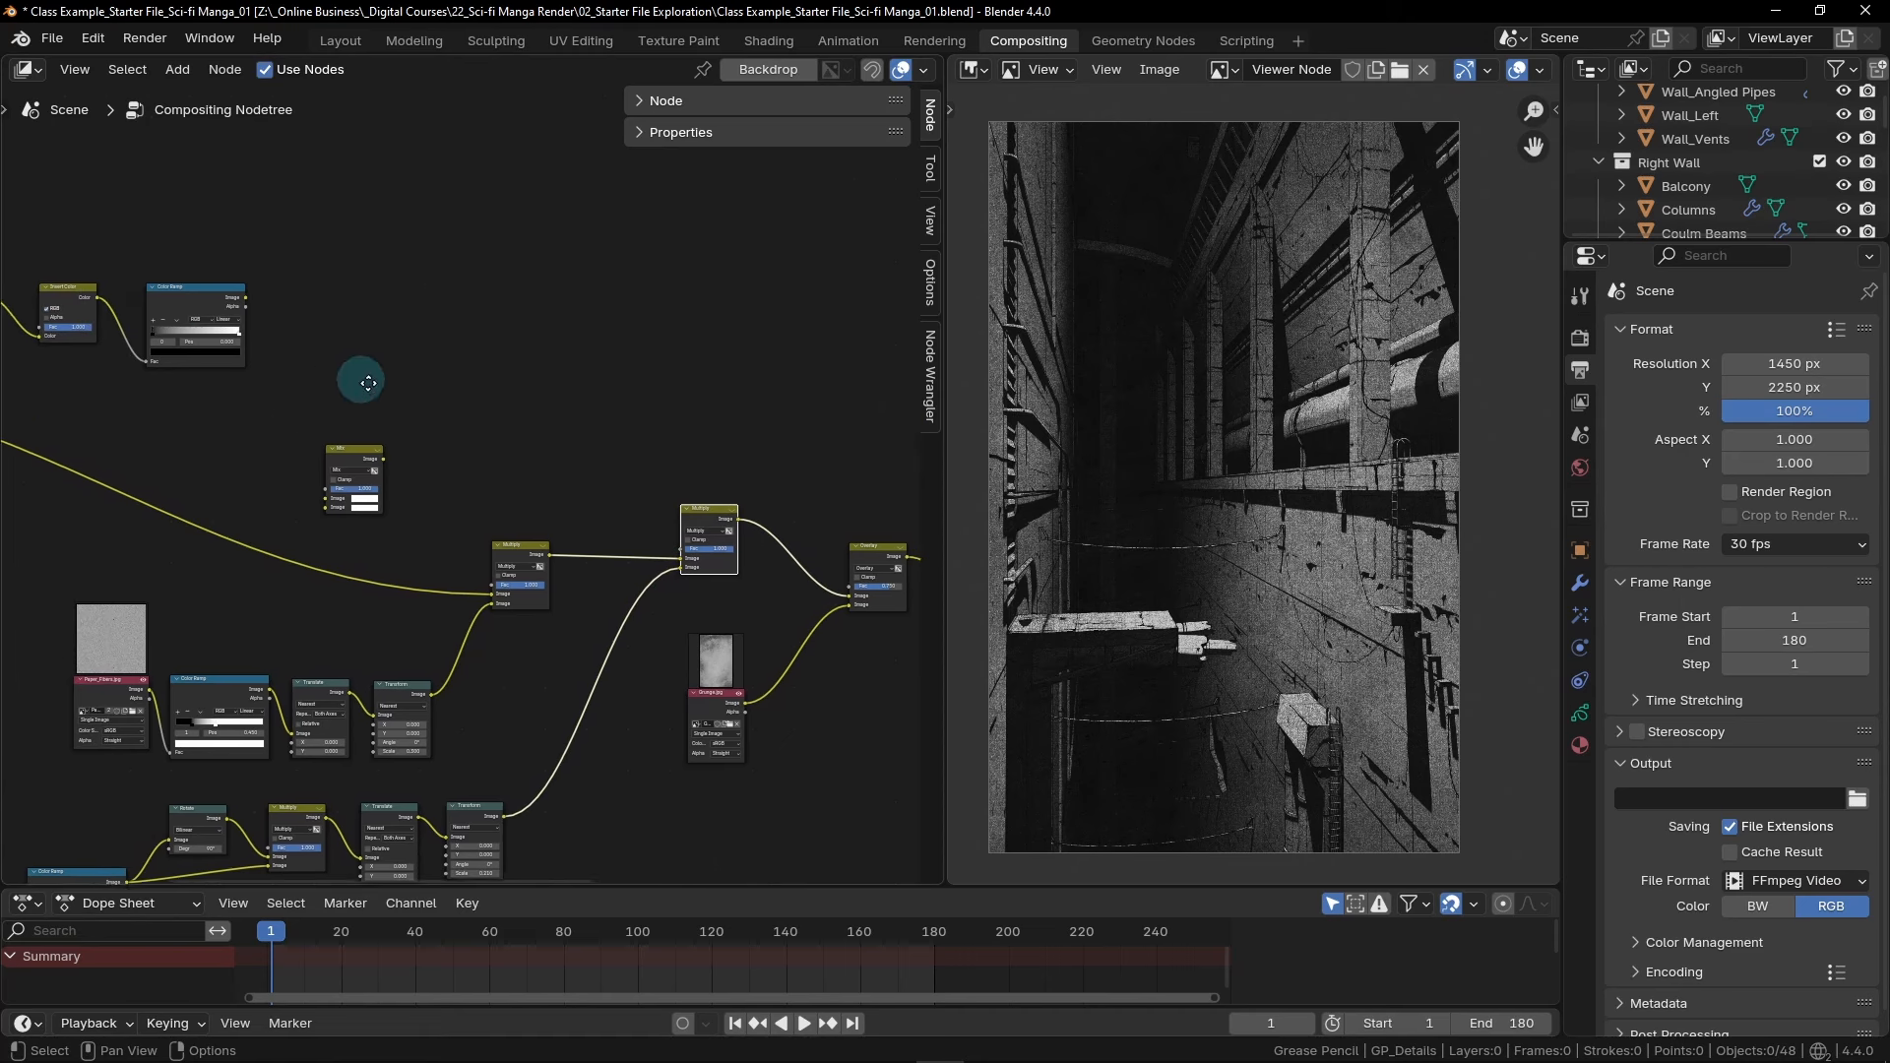
pyautogui.moveTo(567, 470); pyautogui.dragTo(429, 409, button='middle')
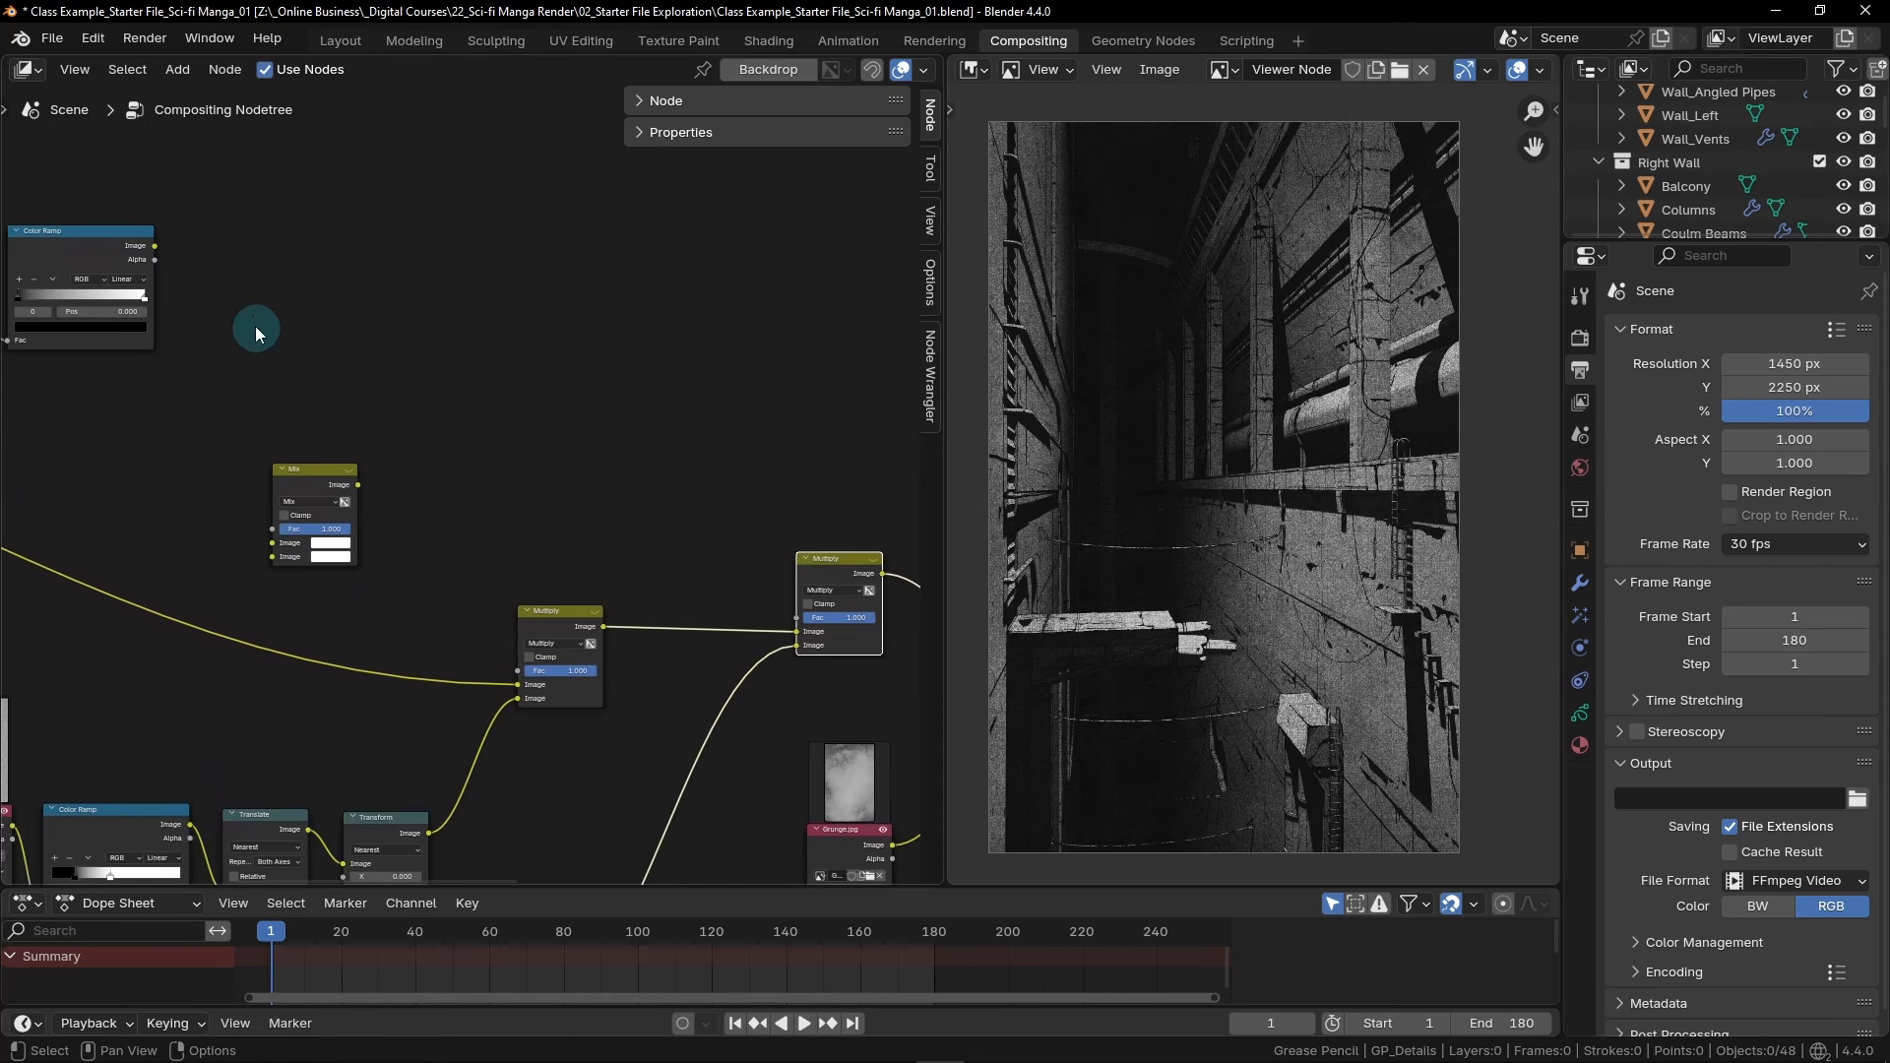
pyautogui.moveTo(155, 245); pyautogui.dragTo(789, 611)
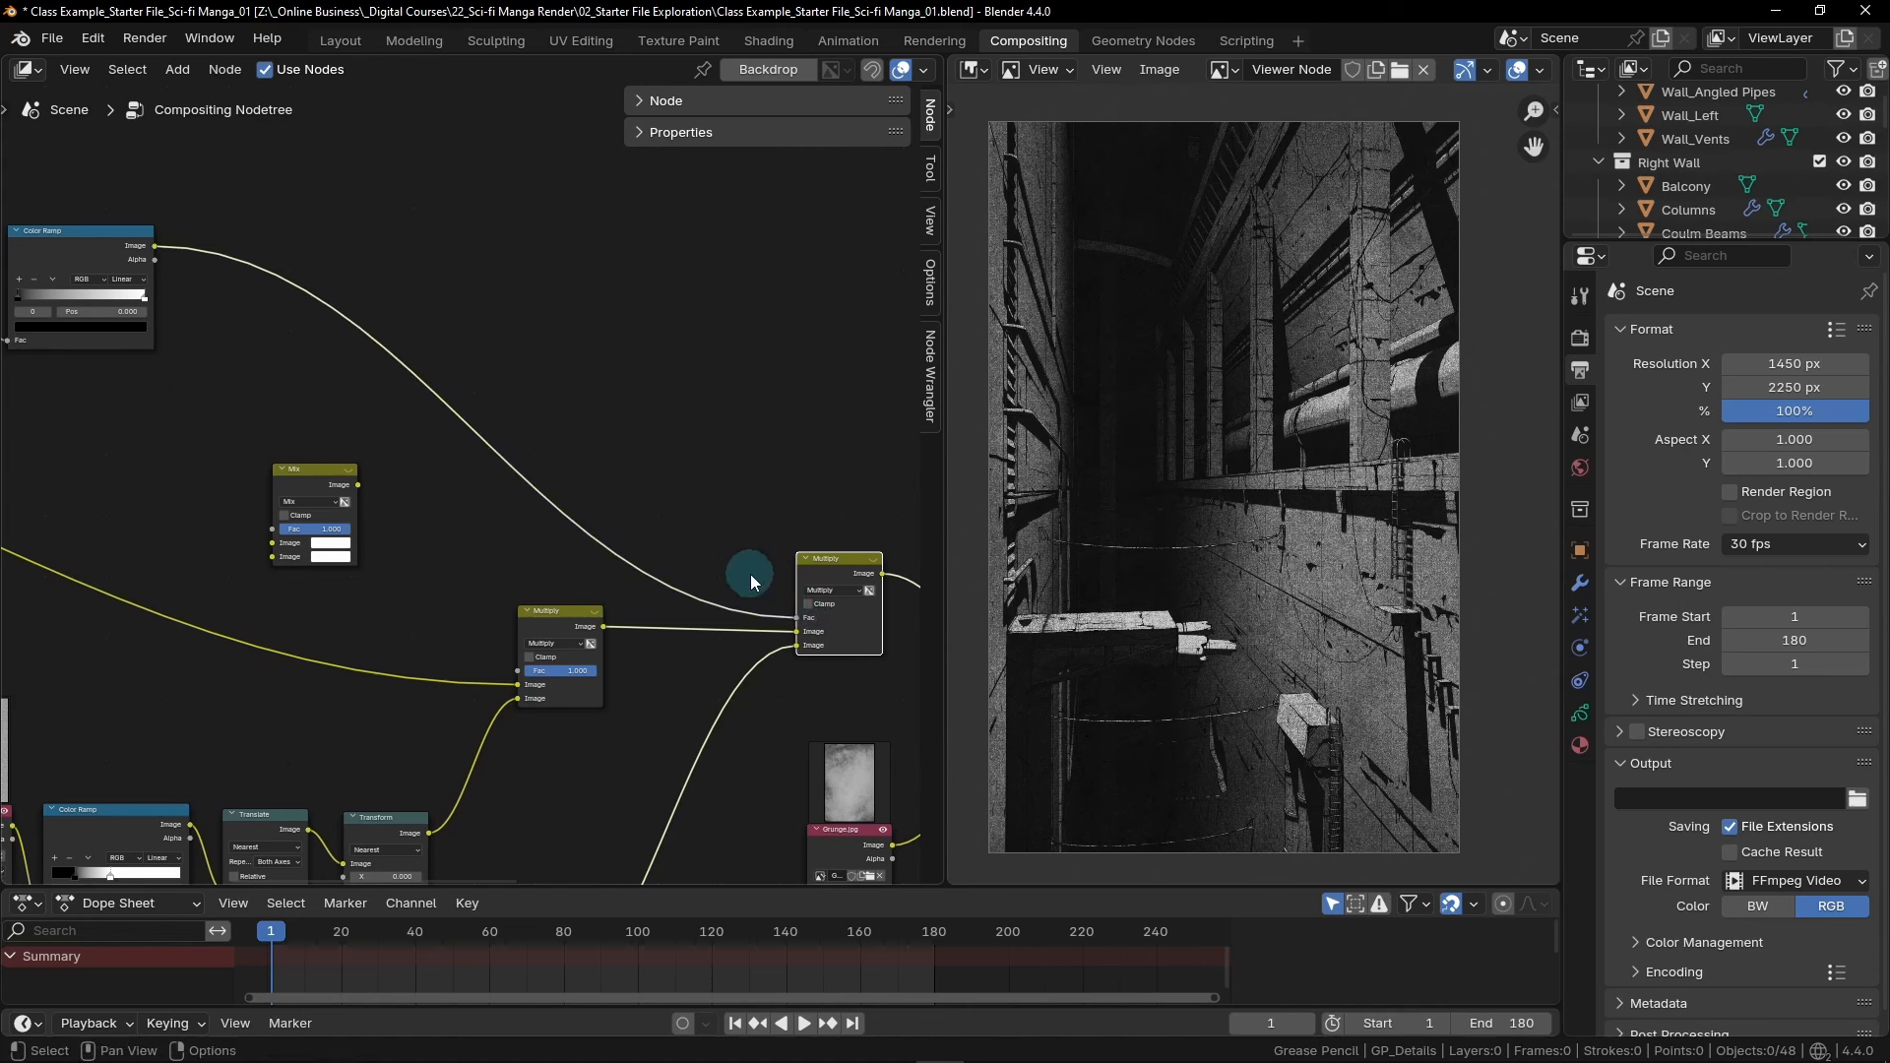
# Connect the Color Ramp's Image output to the Mix node's first Image input, and the Mix output to the first Multiply's Fac
pyautogui.moveTo(155, 246); pyautogui.dragTo(263, 545)
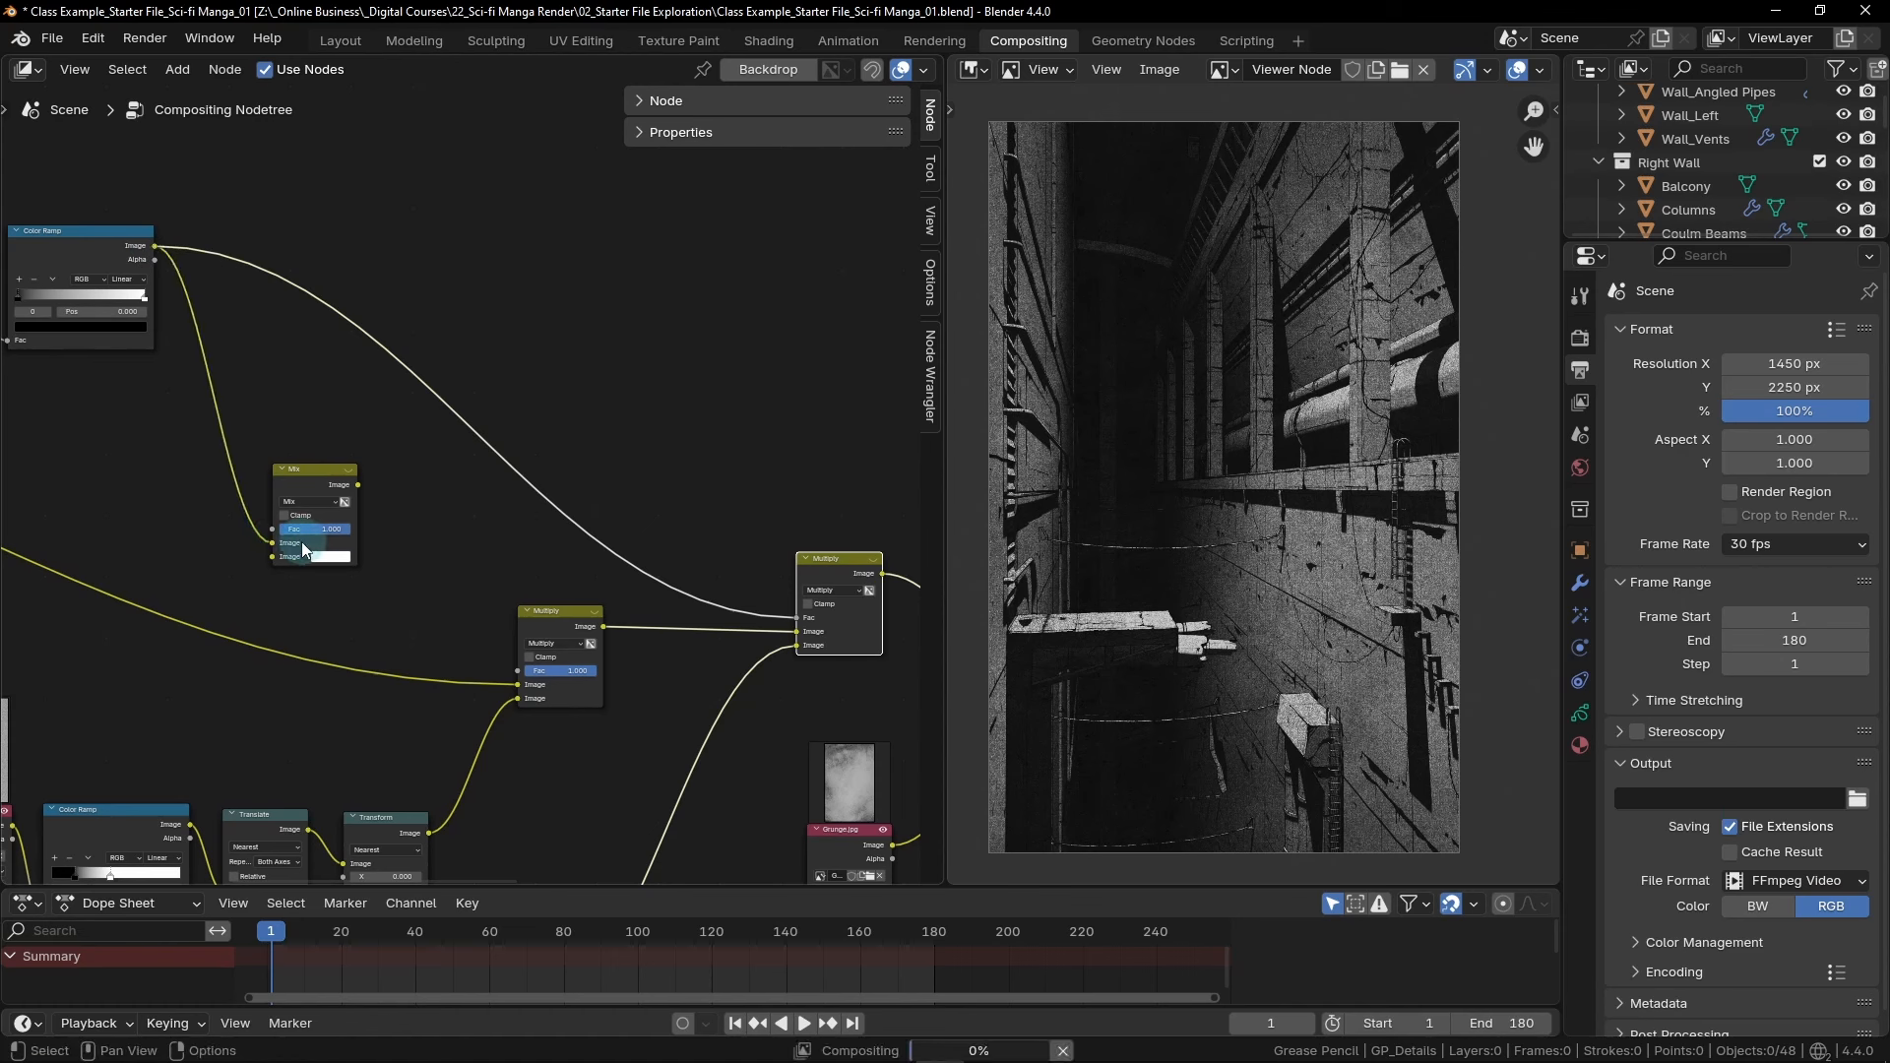
pyautogui.moveTo(308, 472); pyautogui.dragTo(524, 673)
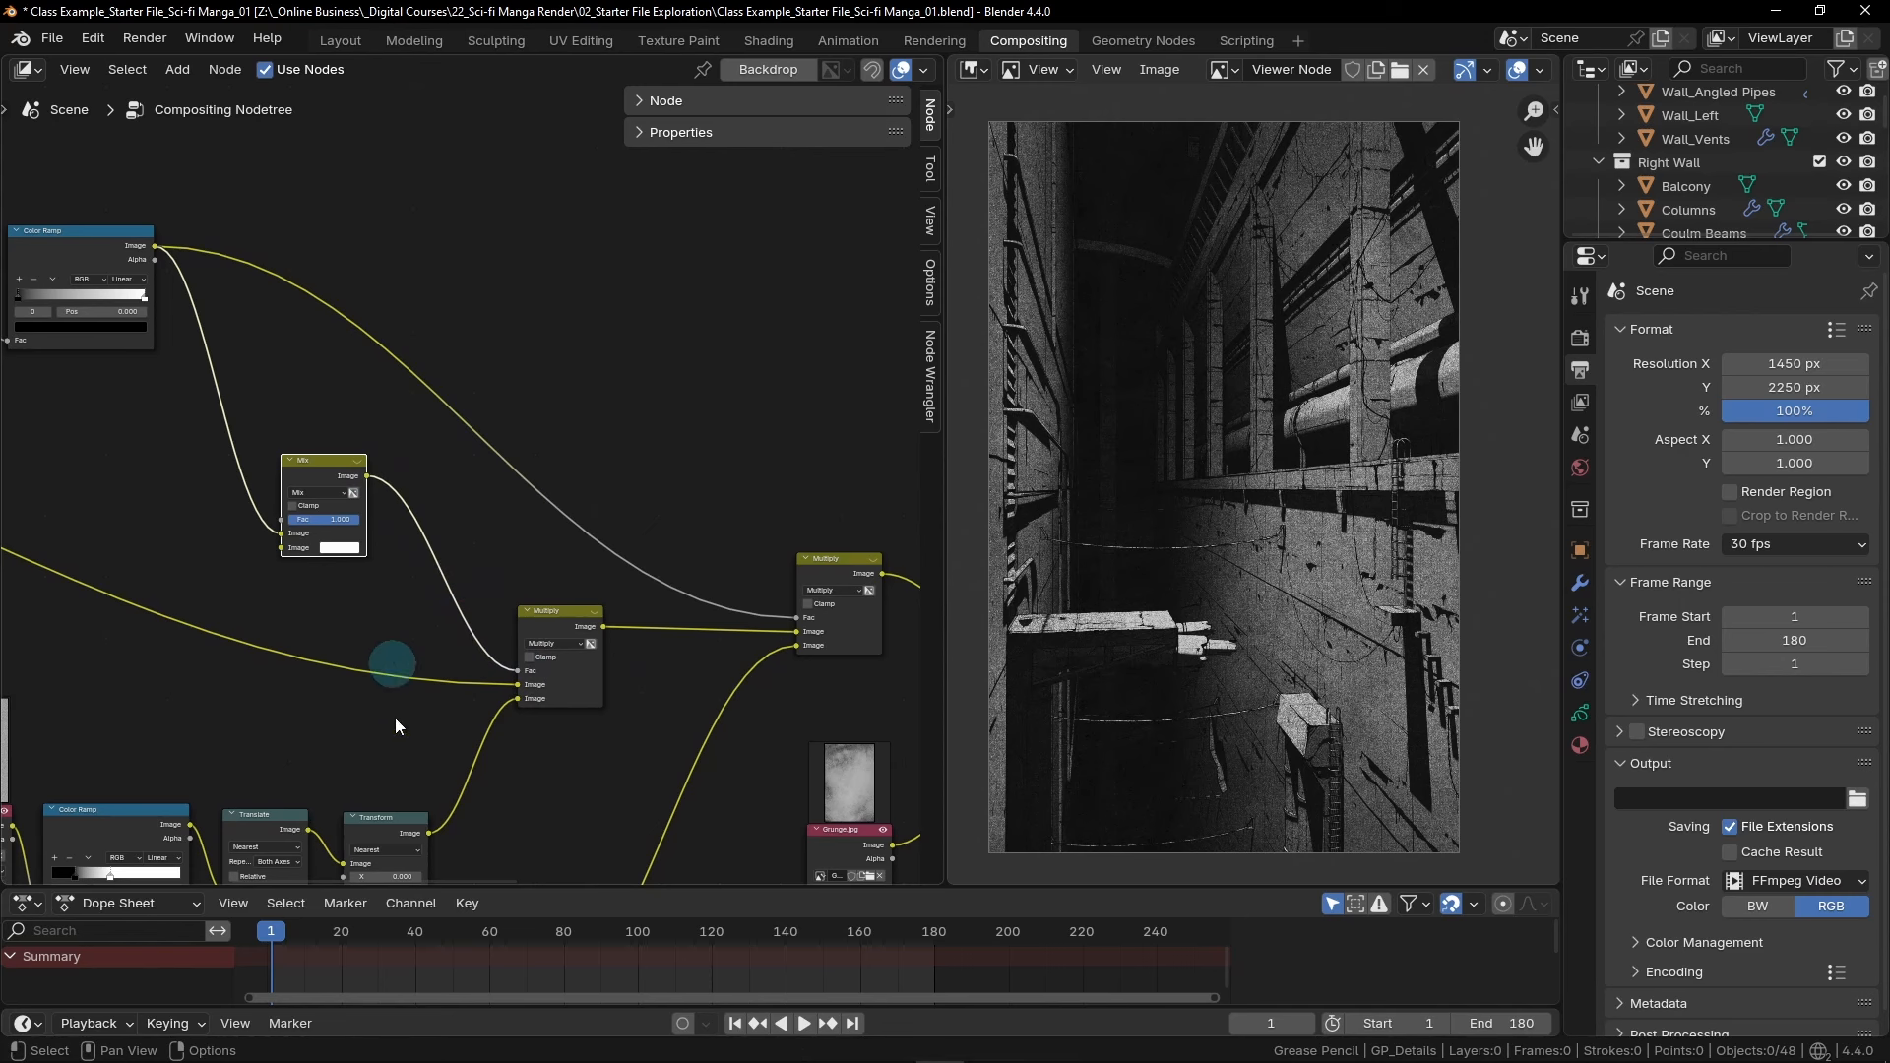
# Review the mask chain from Render Layers' Normal output through Separate Color, Invert Color and Color Ramp to both Multiply nodes
pyautogui.moveTo(891, 588); pyautogui.dragTo(829, 494, button='middle')
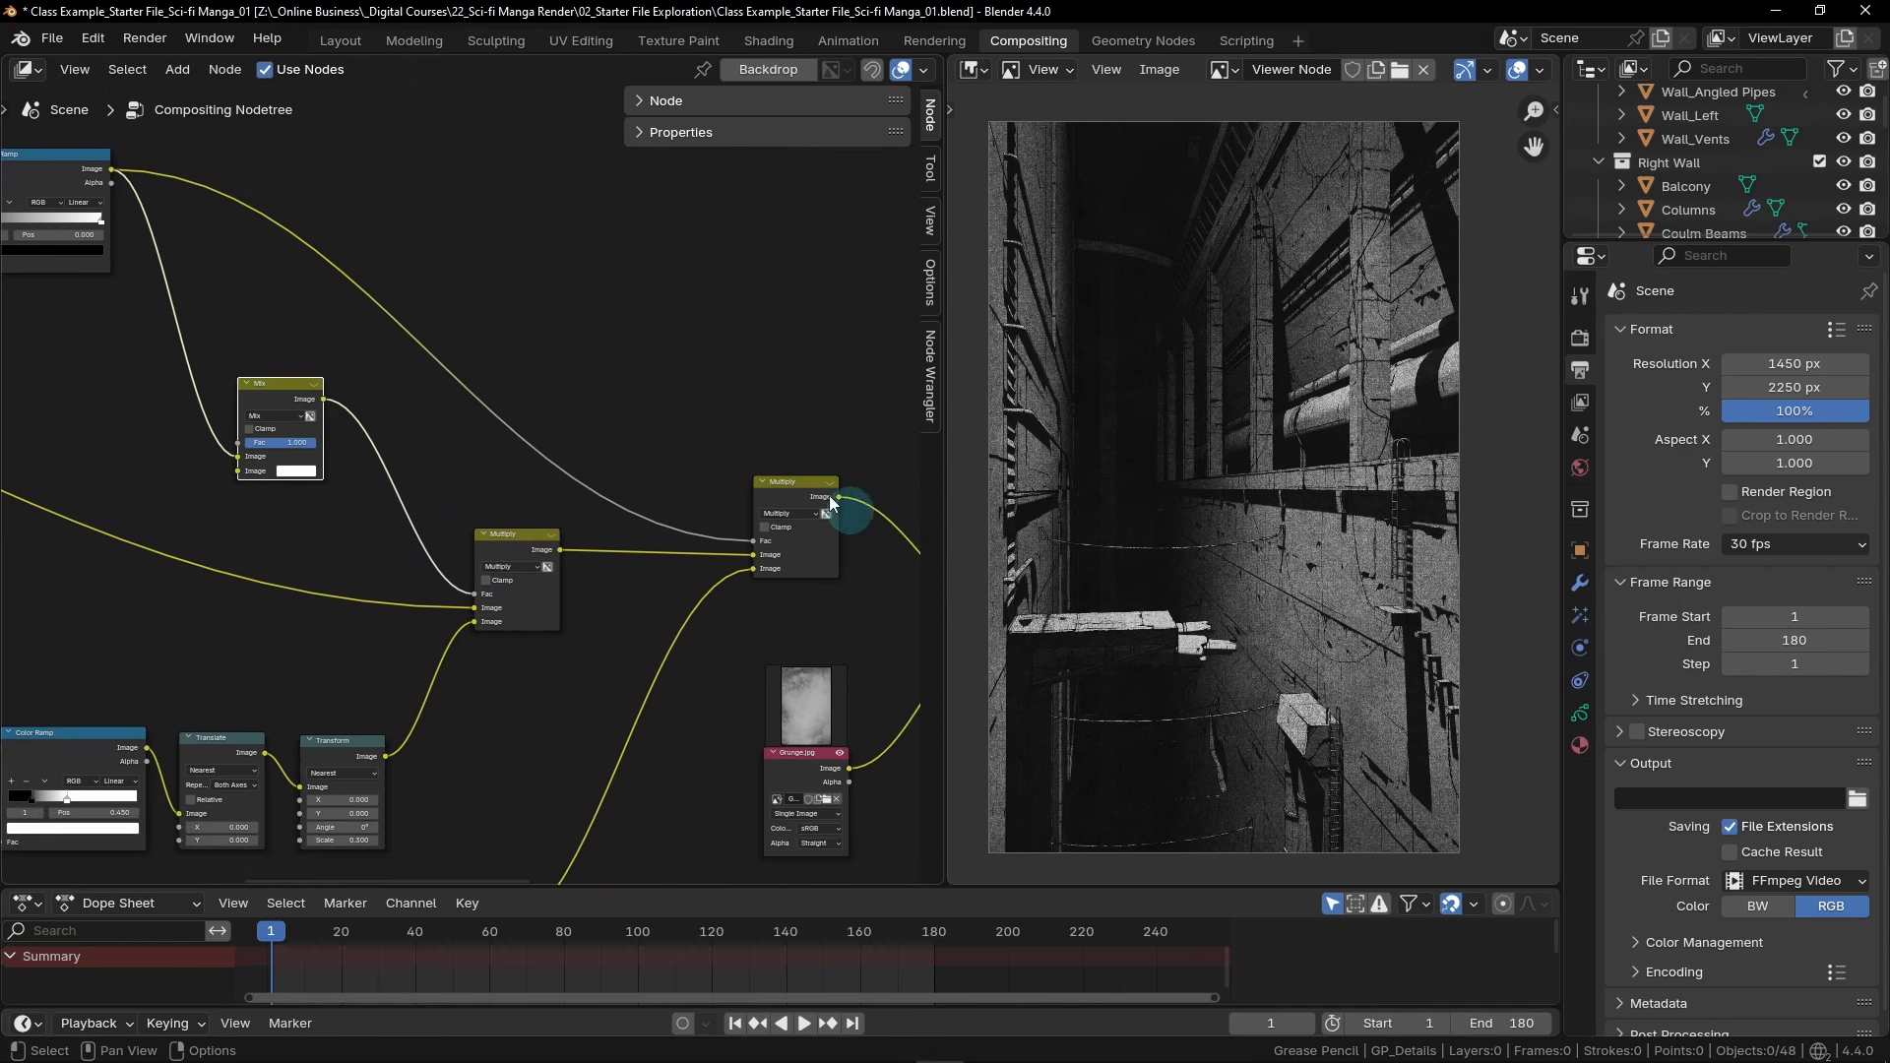
pyautogui.scroll(-3, 610, 612)
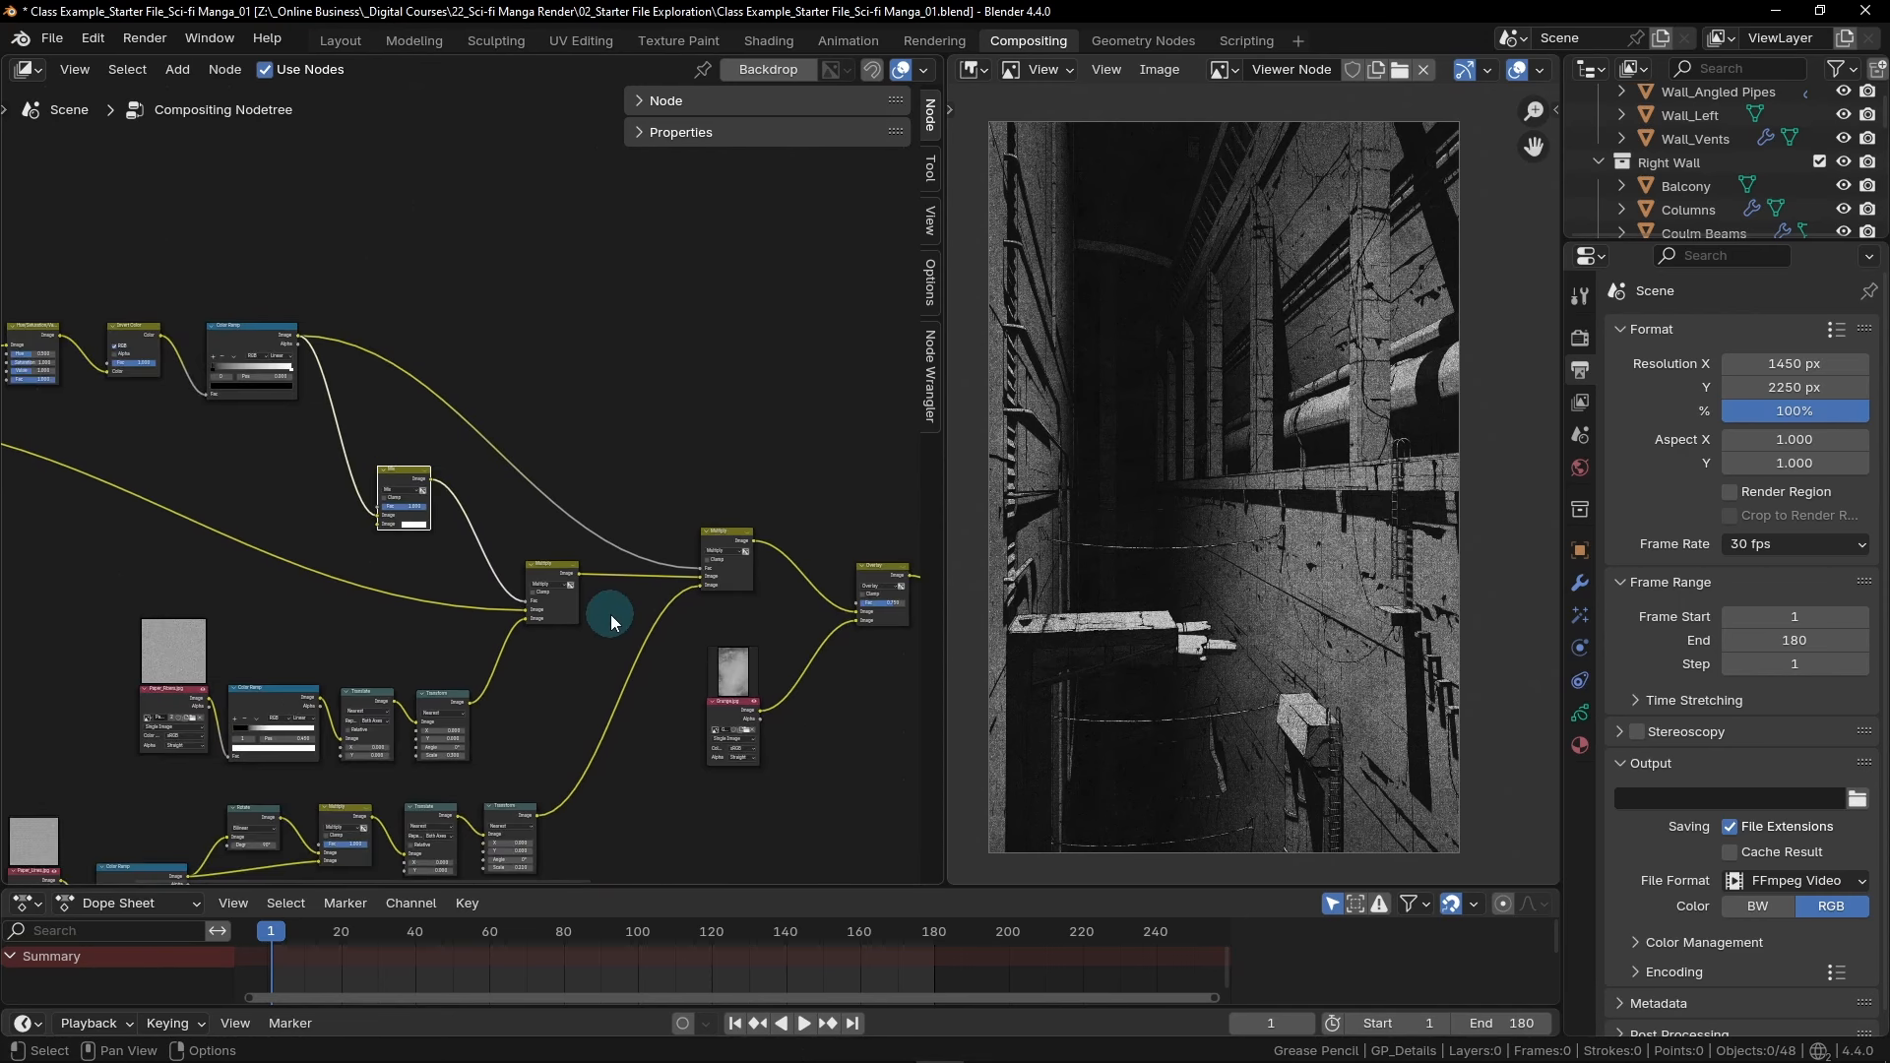
pyautogui.moveTo(610, 614); pyautogui.dragTo(503, 612, button='middle')
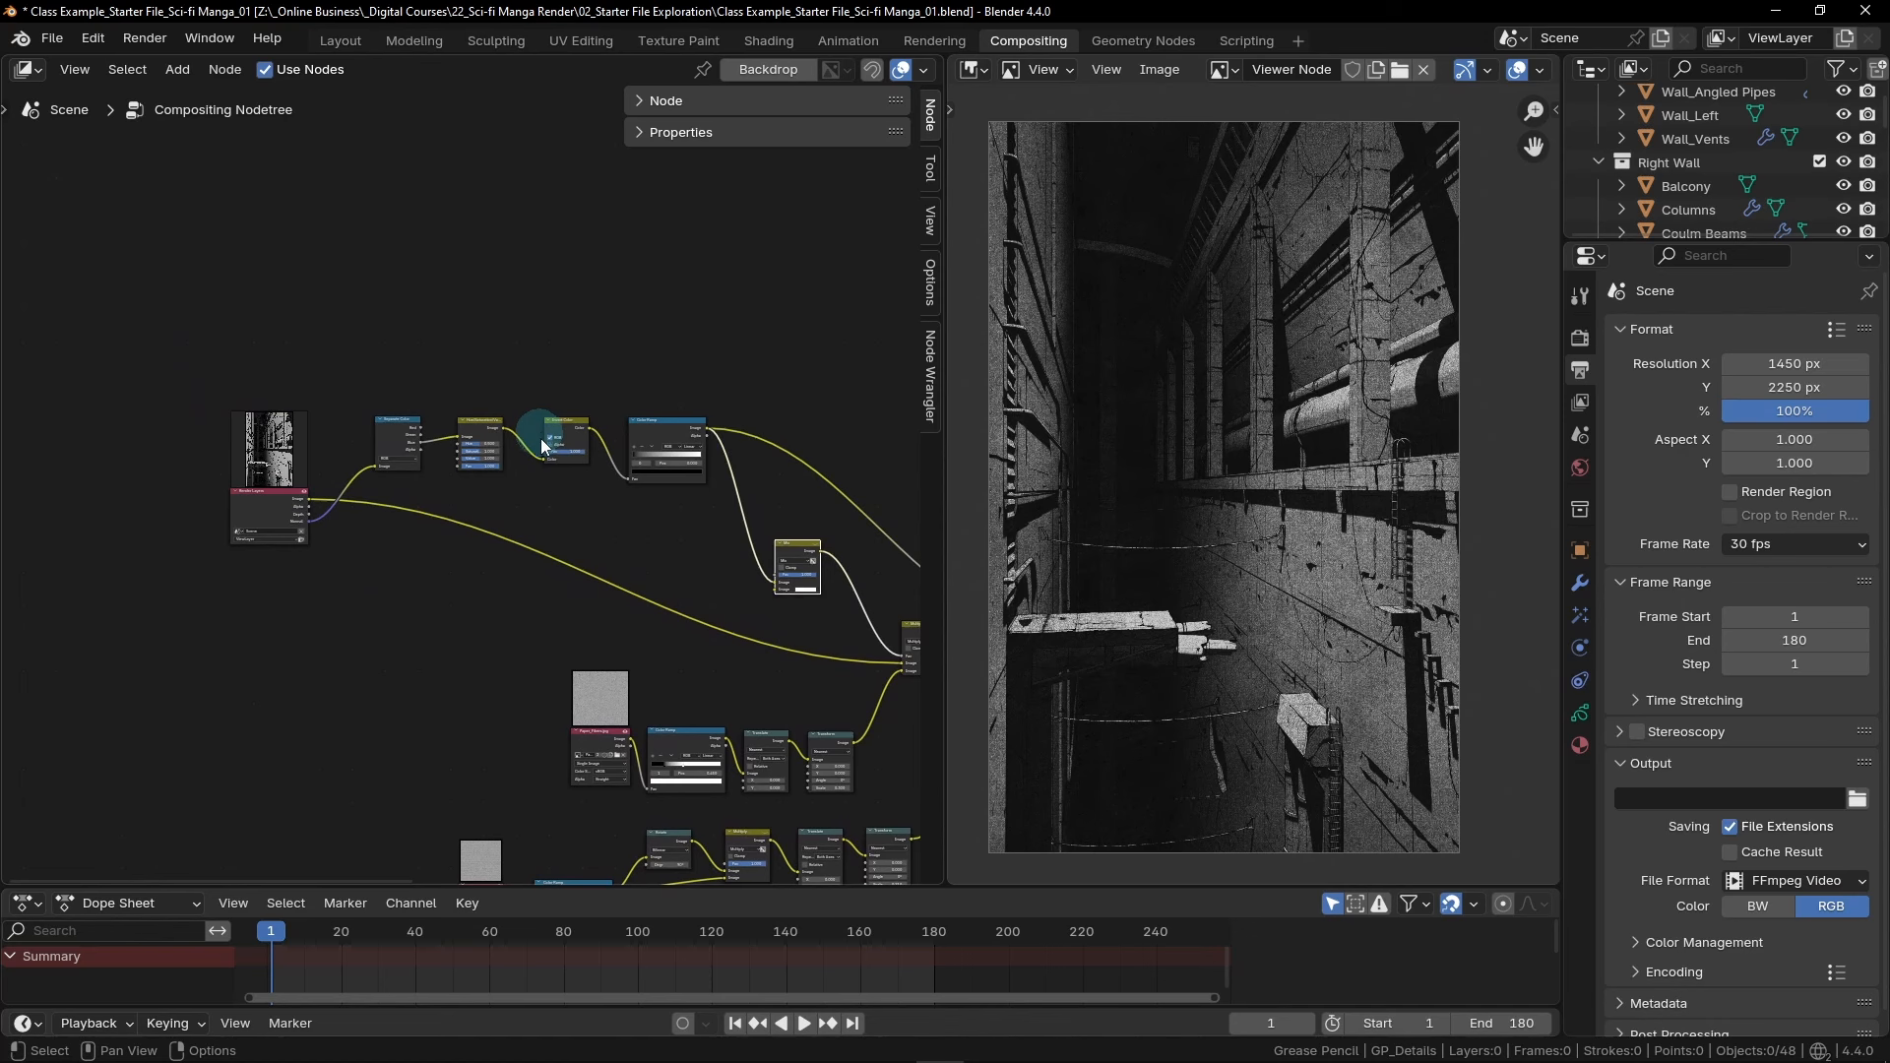
pyautogui.scroll(4, 376, 506)
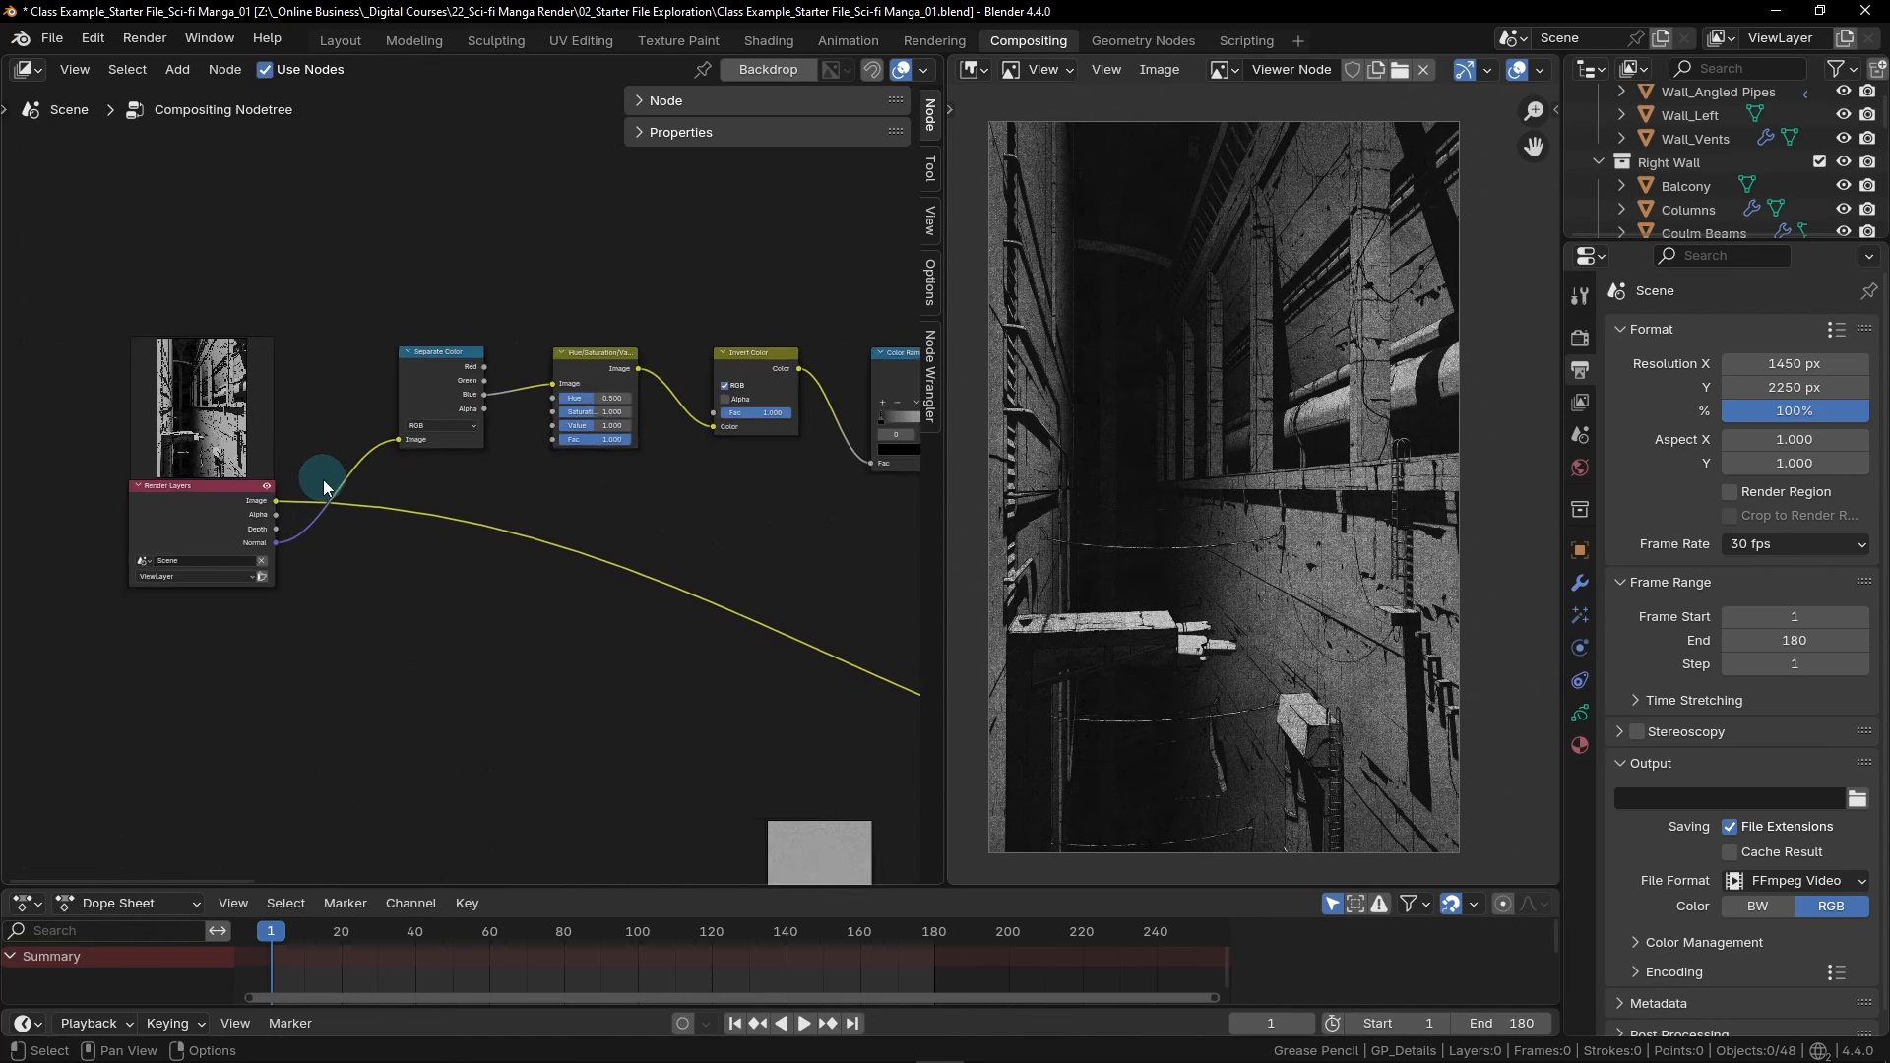
pyautogui.moveTo(323, 480); pyautogui.dragTo(260, 492, button='middle')
pyautogui.scroll(2, 251, 681)
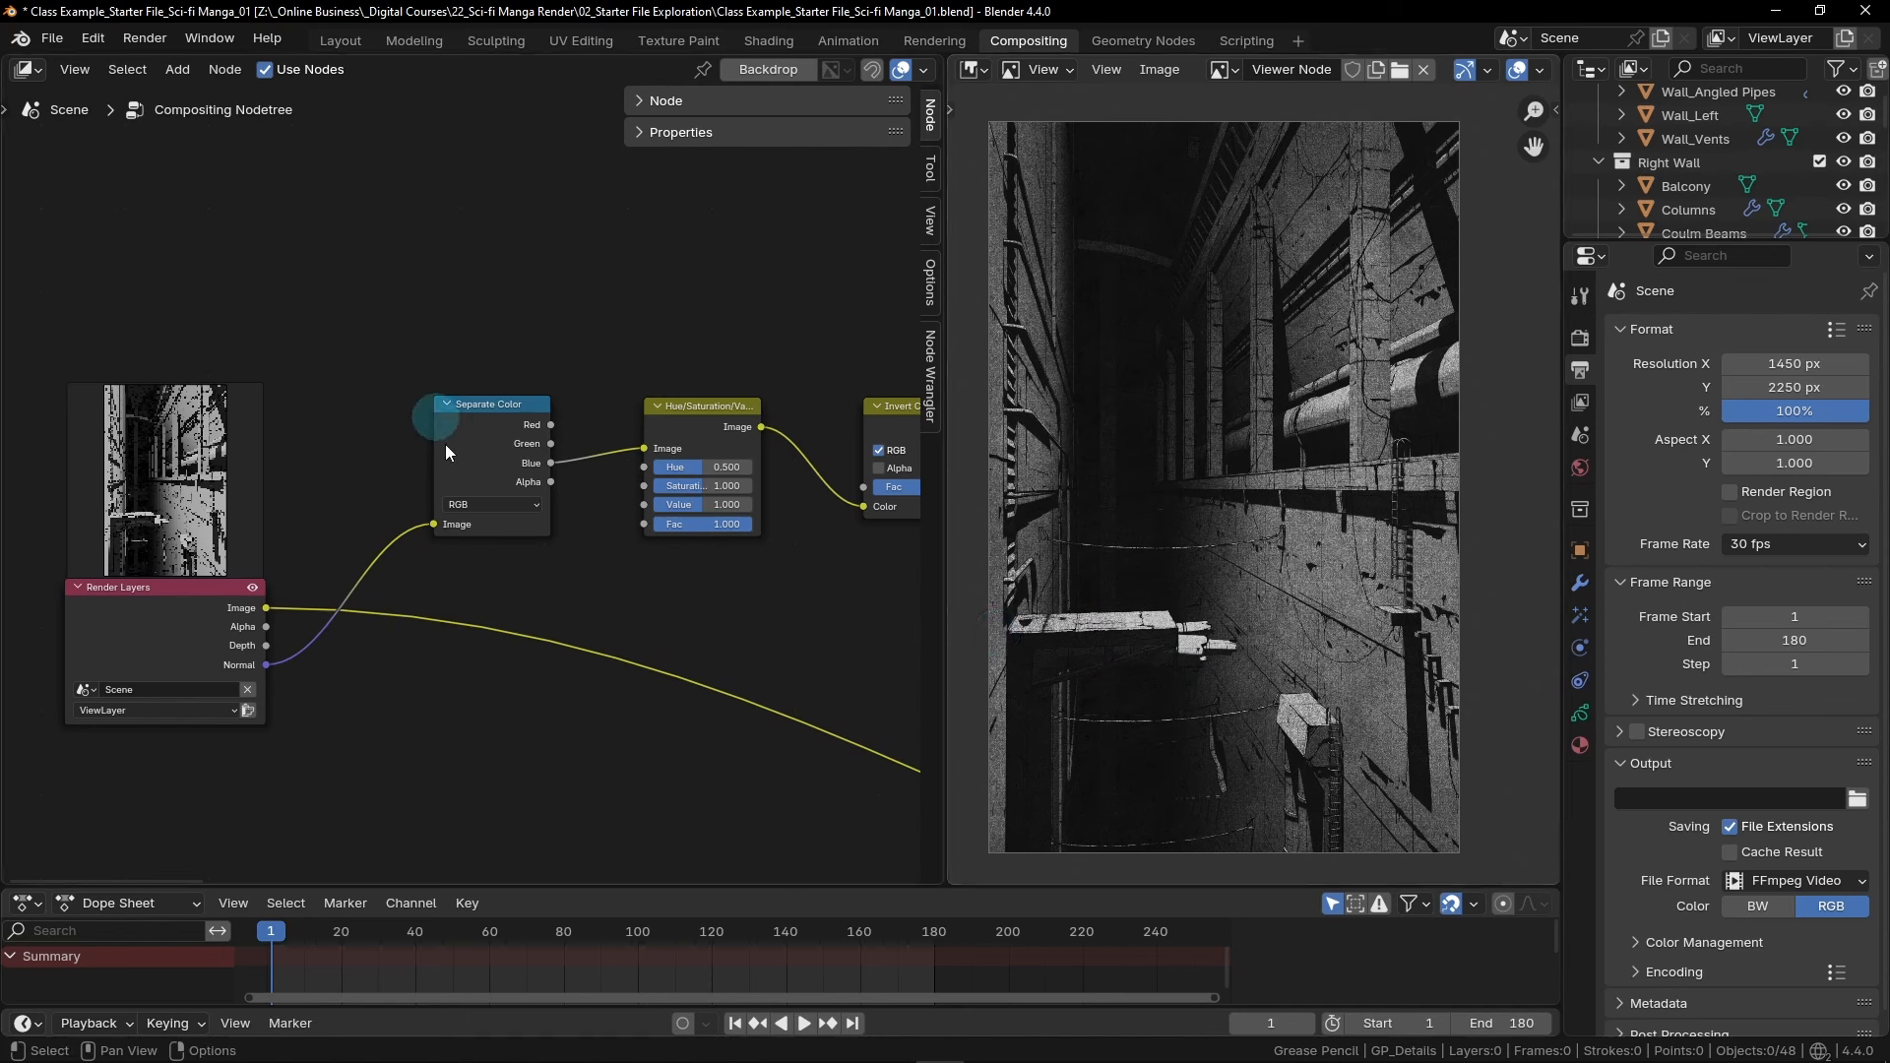
pyautogui.moveTo(713, 586); pyautogui.dragTo(644, 577, button='middle')
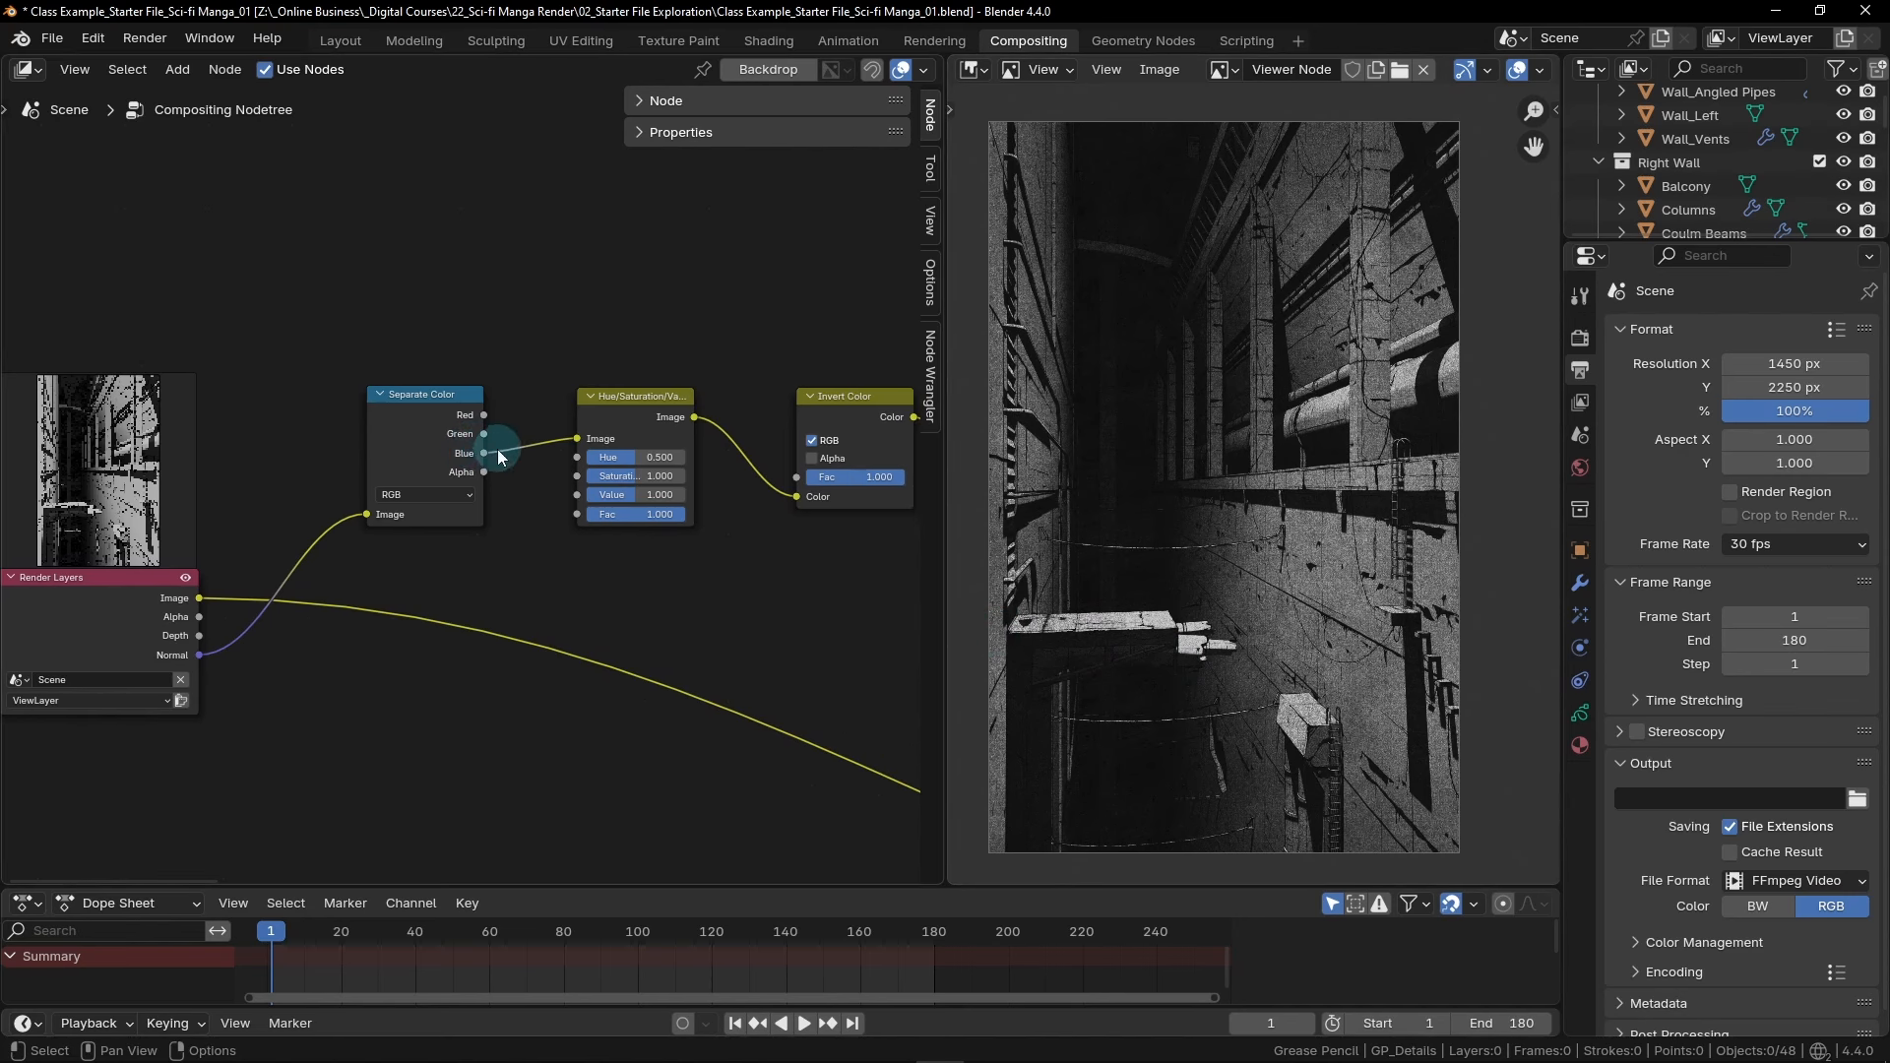
pyautogui.moveTo(642, 427); pyautogui.dragTo(427, 433, button='middle')
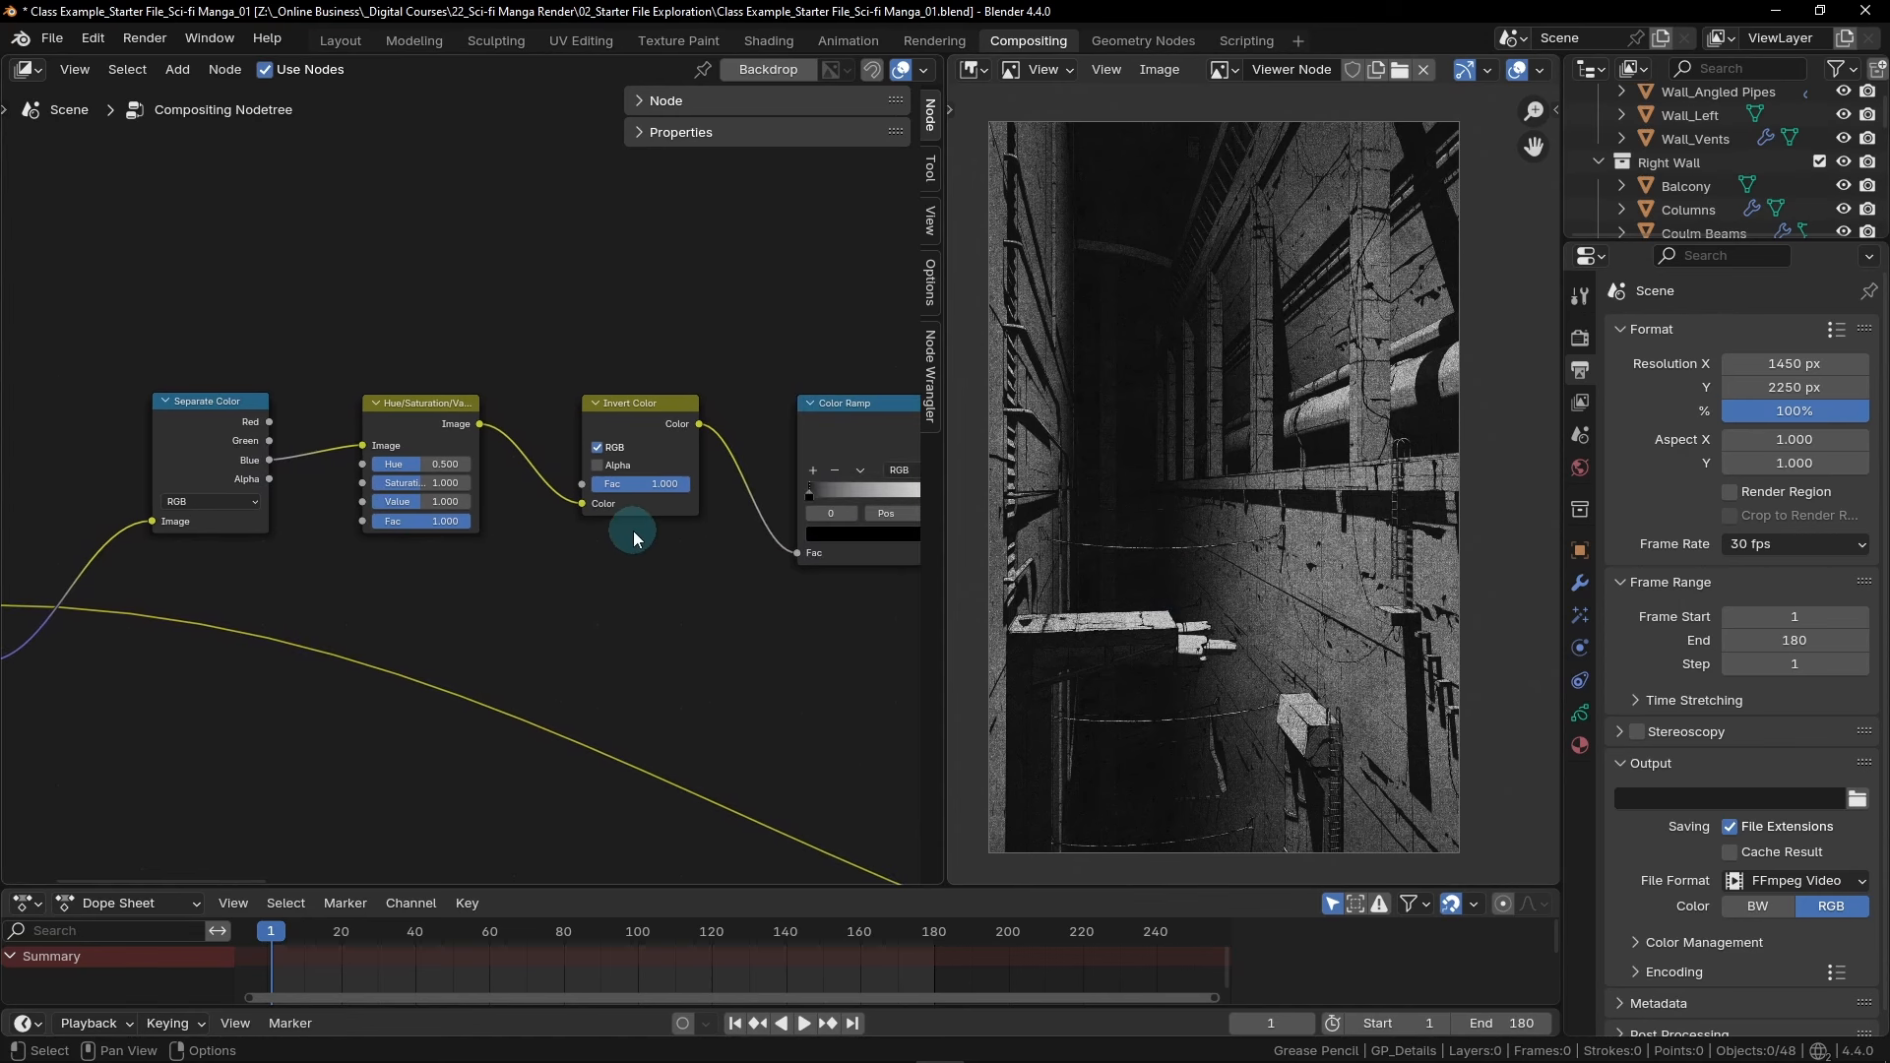
pyautogui.scroll(-3, 520, 553)
pyautogui.moveTo(823, 633); pyautogui.dragTo(380, 528, button='middle')
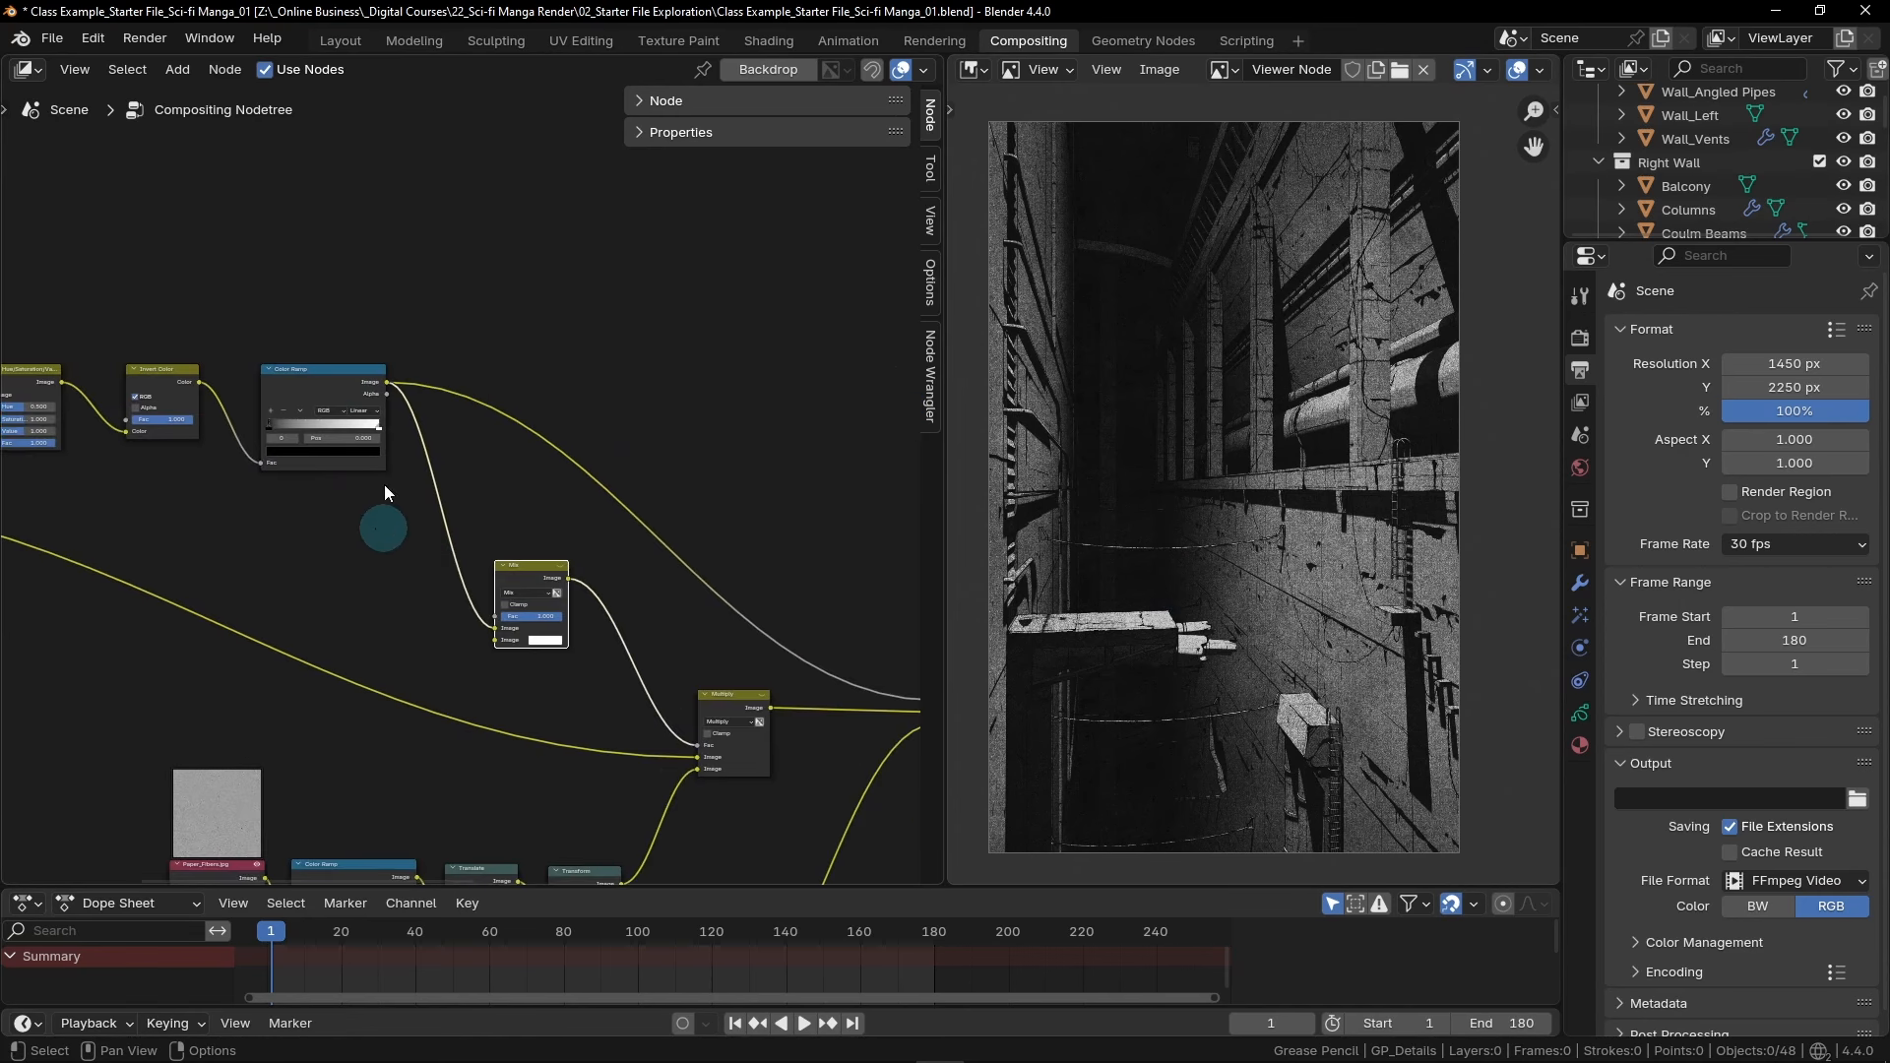
pyautogui.moveTo(563, 618); pyautogui.dragTo(396, 552, button='middle')
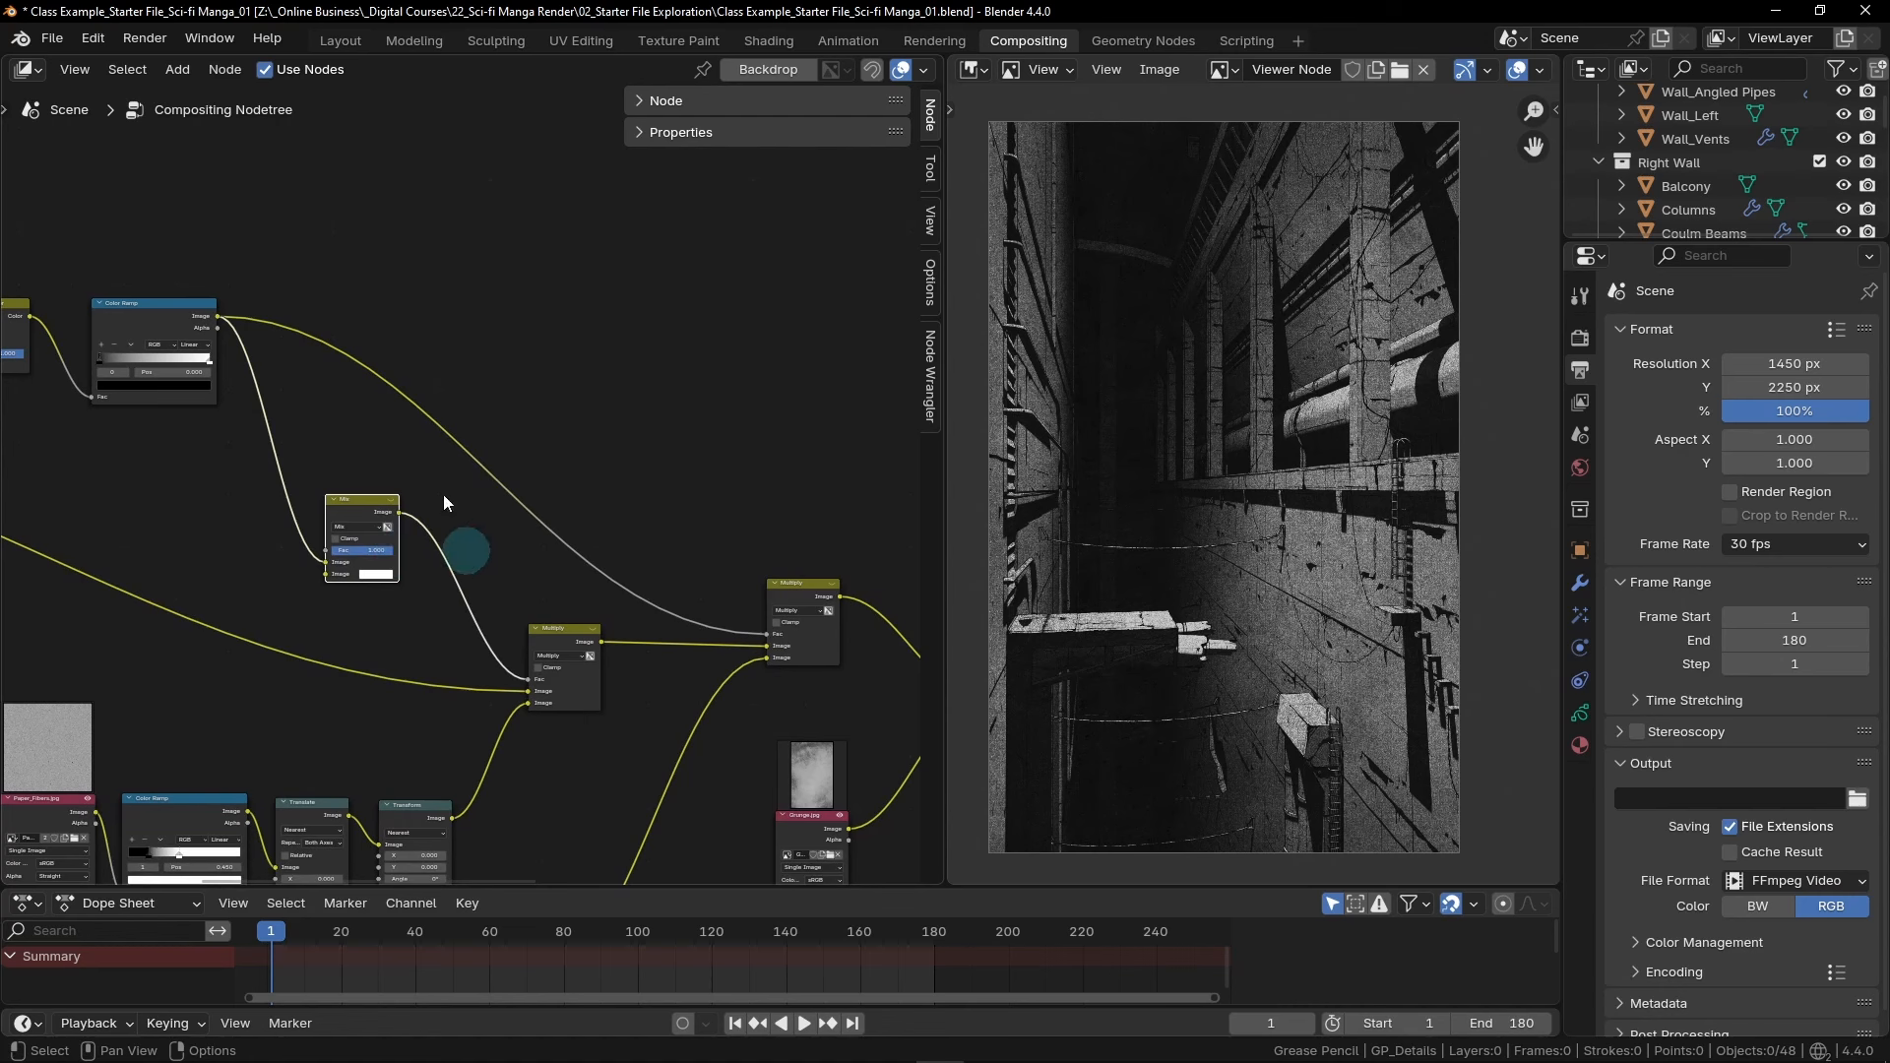
pyautogui.scroll(1, 335, 402)
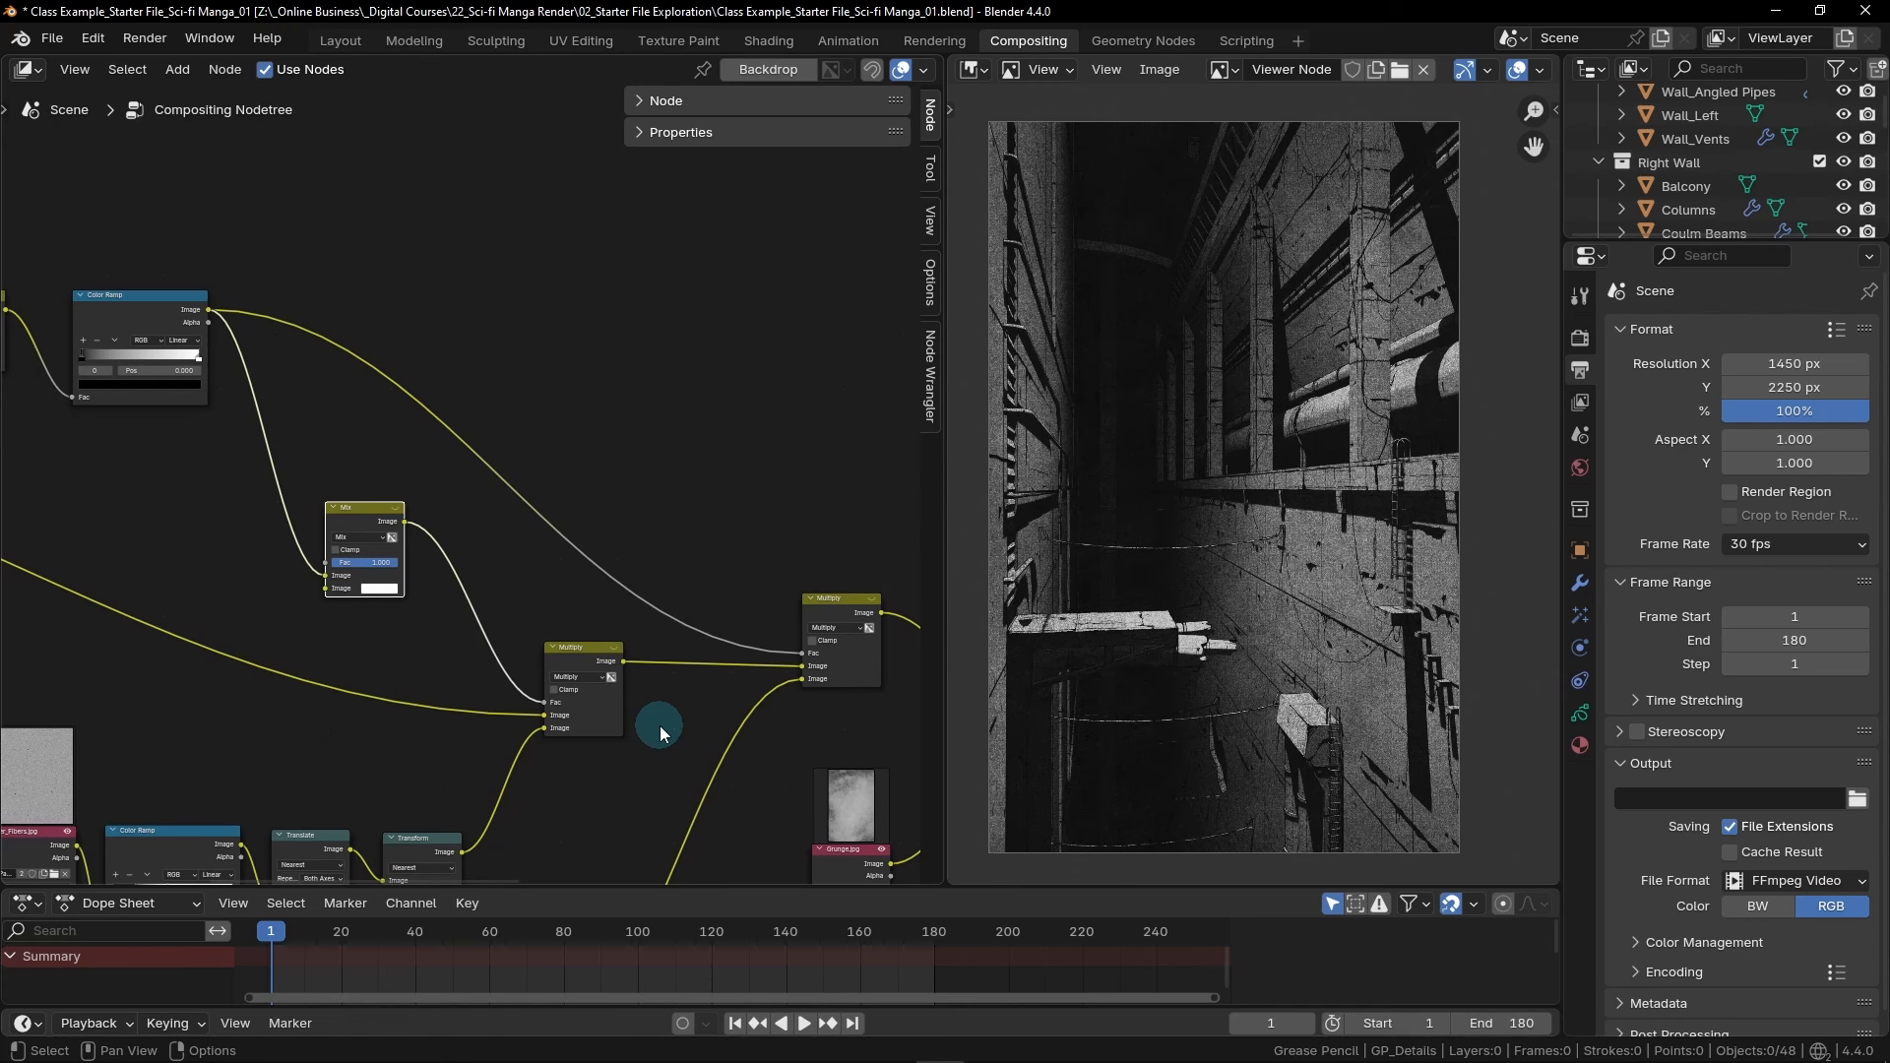
pyautogui.scroll(-4, 421, 557)
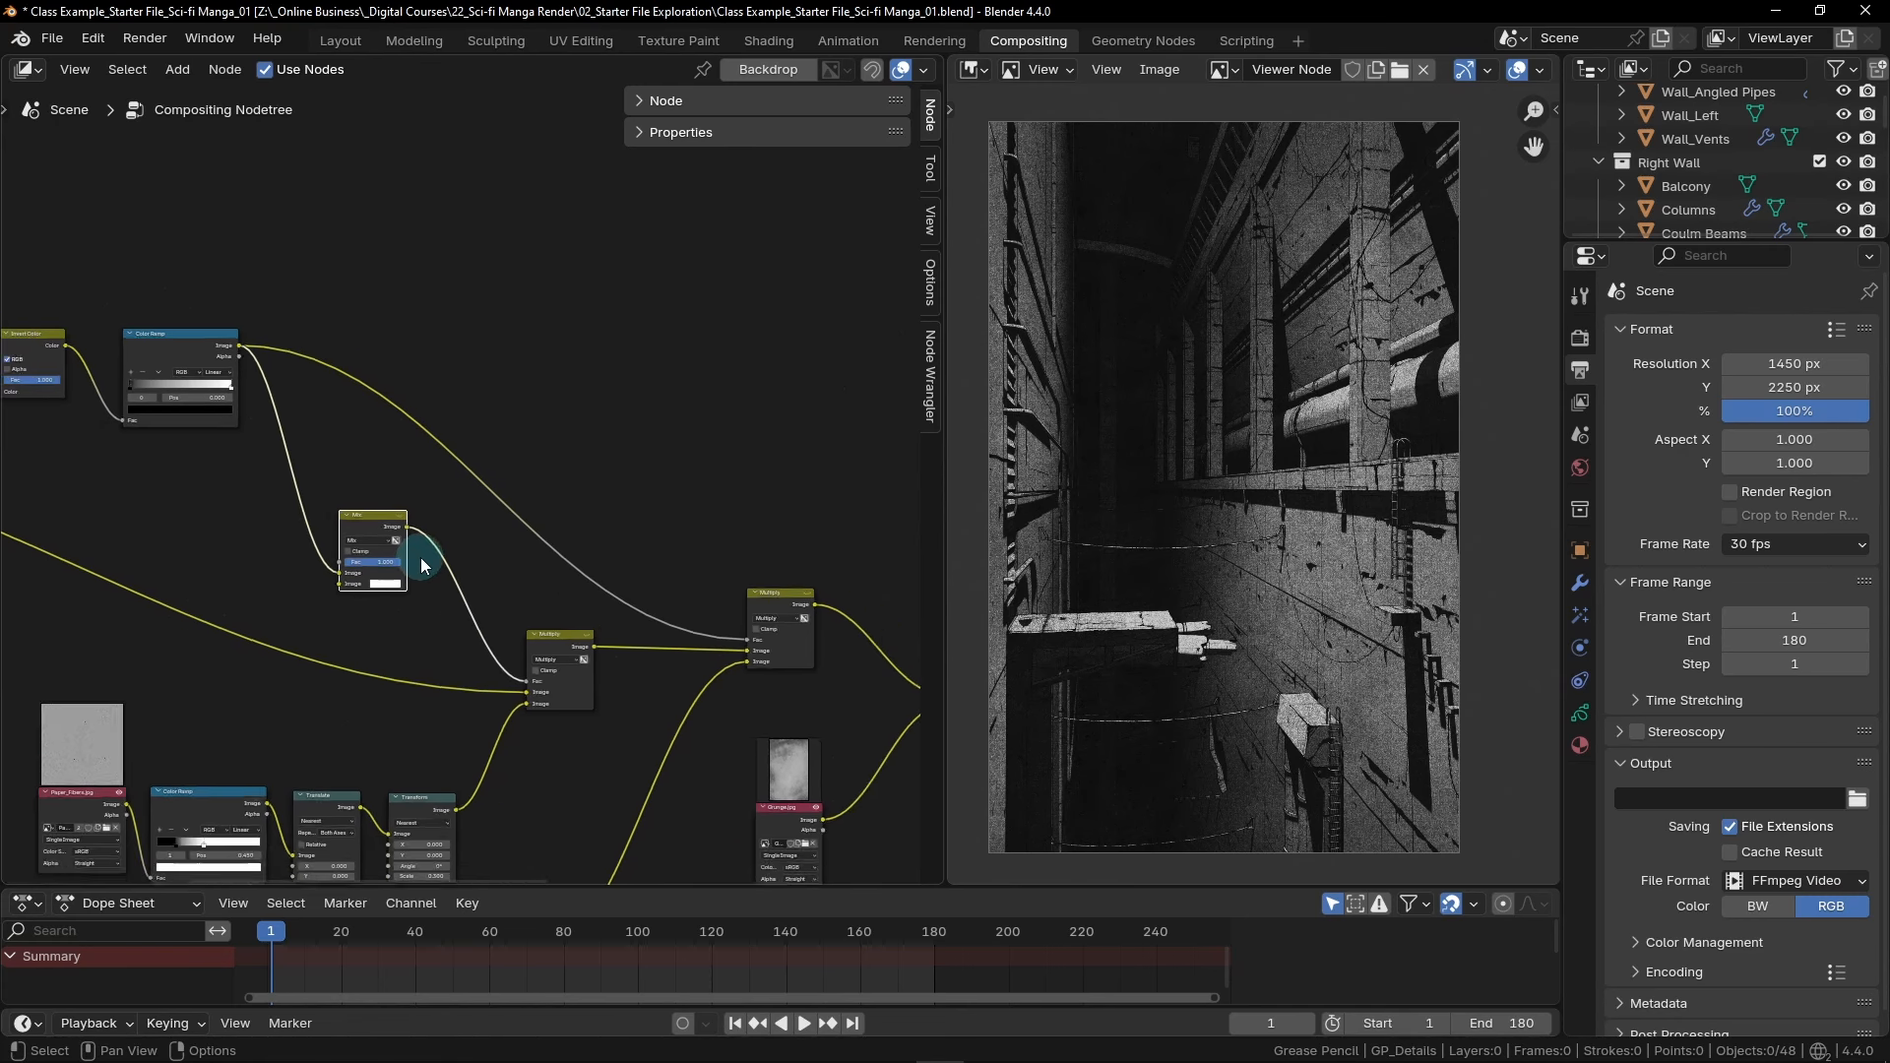
# Set the Saturation of the Hue/Saturation/Value node to 0
pyautogui.moveTo(421, 557); pyautogui.dragTo(918, 617, button='middle')
pyautogui.scroll(5, 363, 464)
pyautogui.scroll(4, 366, 467)
pyautogui.moveTo(541, 561); pyautogui.dragTo(348, 583, button='middle')
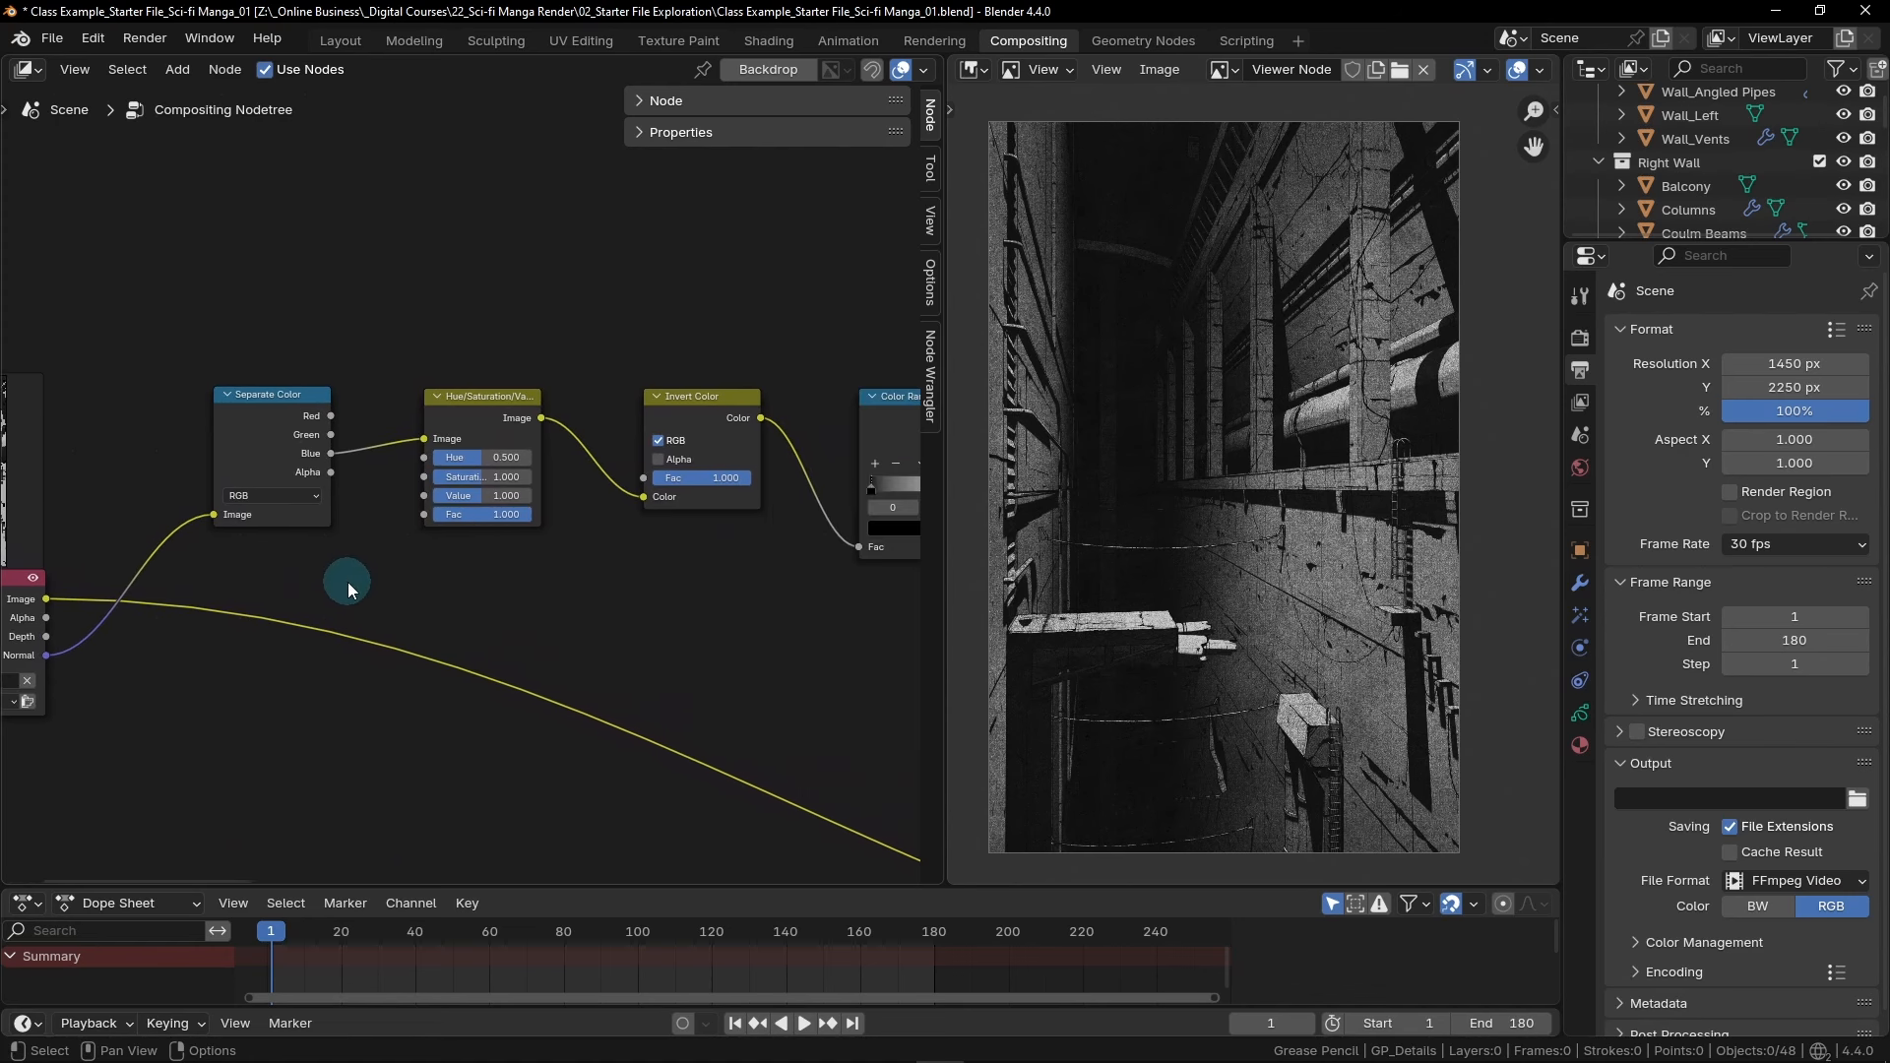
pyautogui.scroll(1, 361, 562)
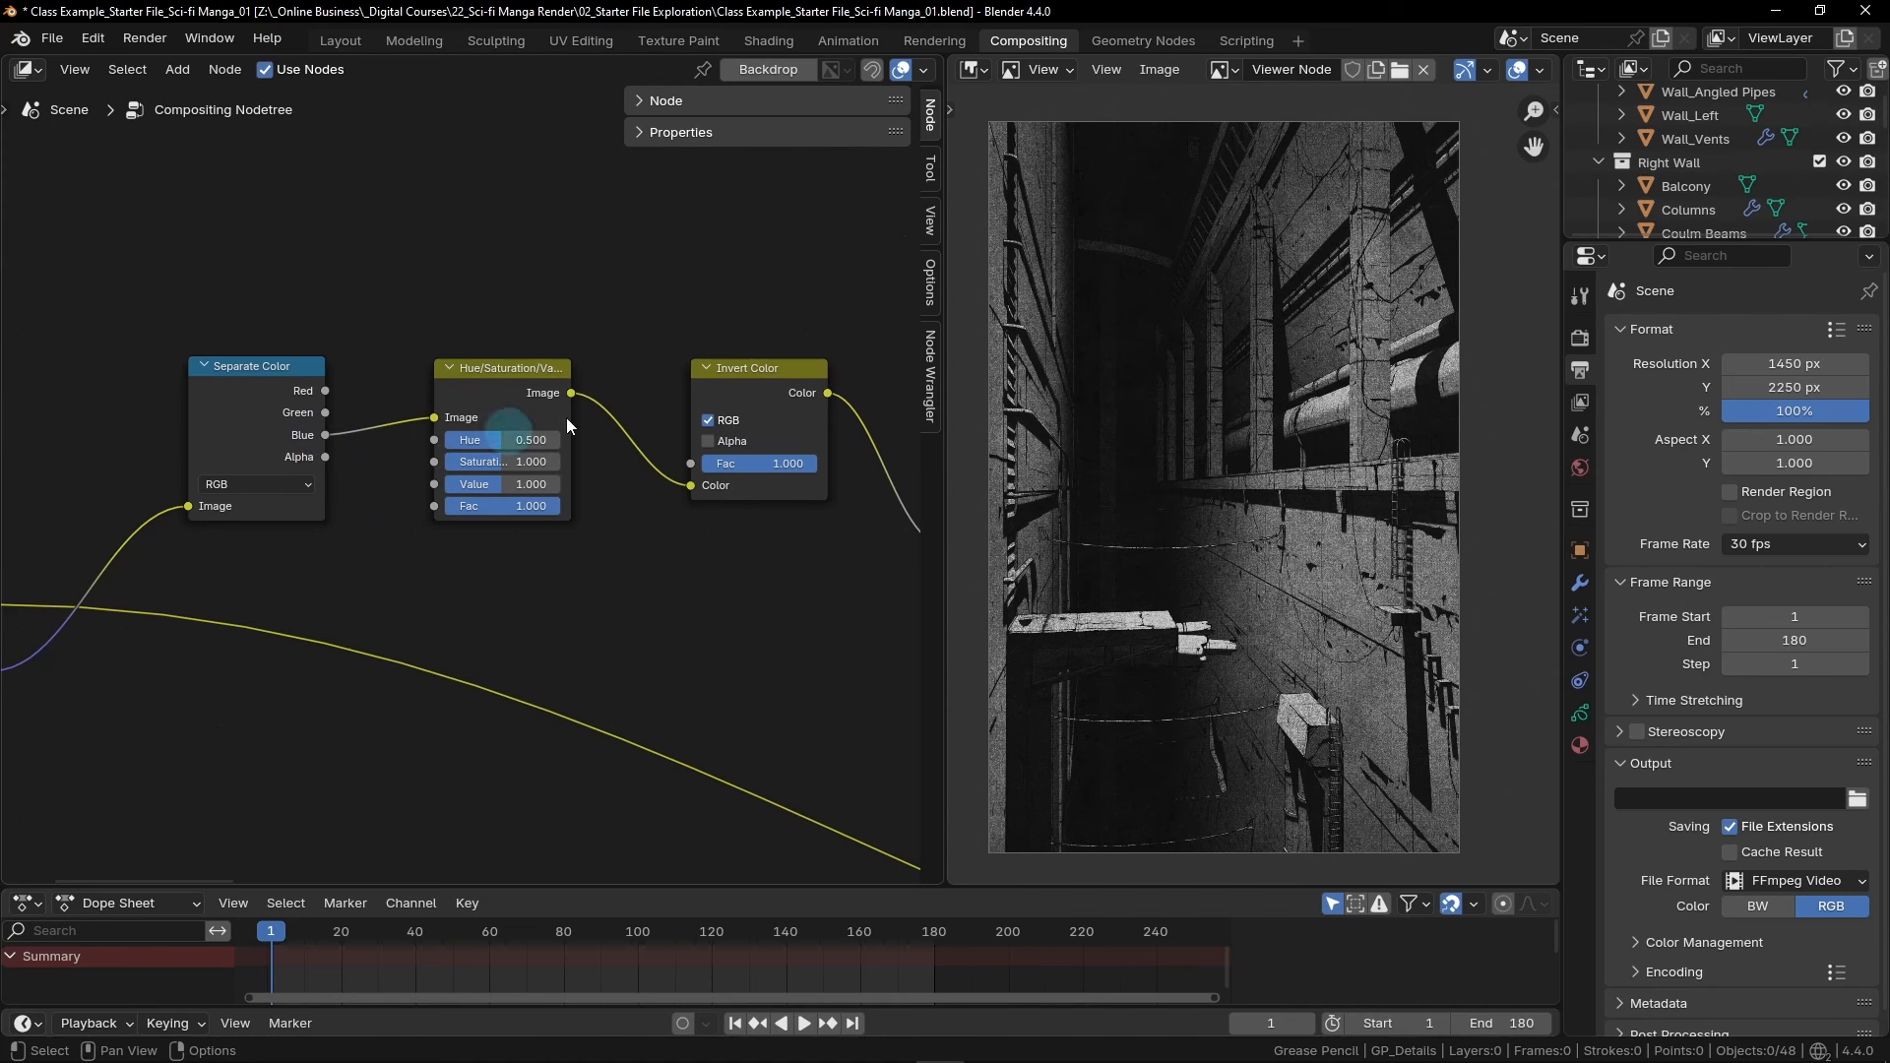
pyautogui.scroll(4, 565, 508)
pyautogui.moveTo(606, 516); pyautogui.dragTo(548, 505, button='middle')
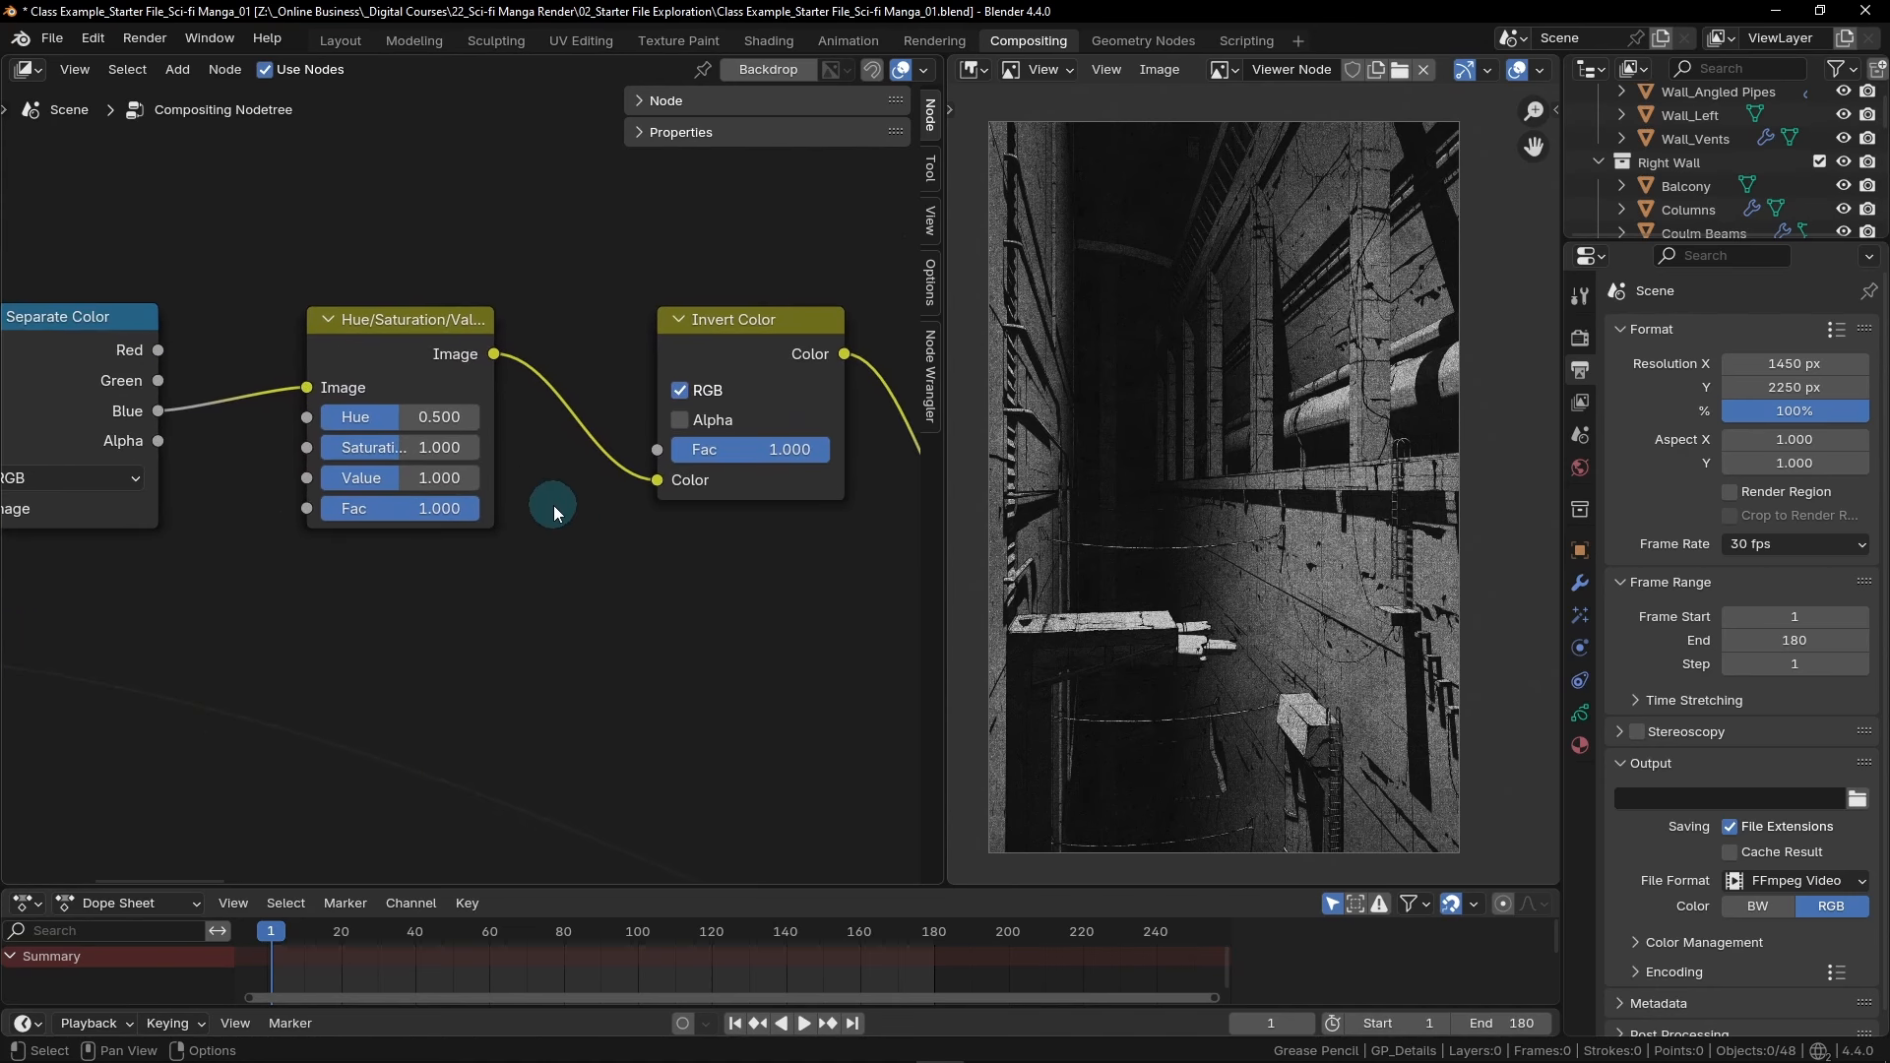
pyautogui.moveTo(409, 445); pyautogui.dragTo(315, 453)
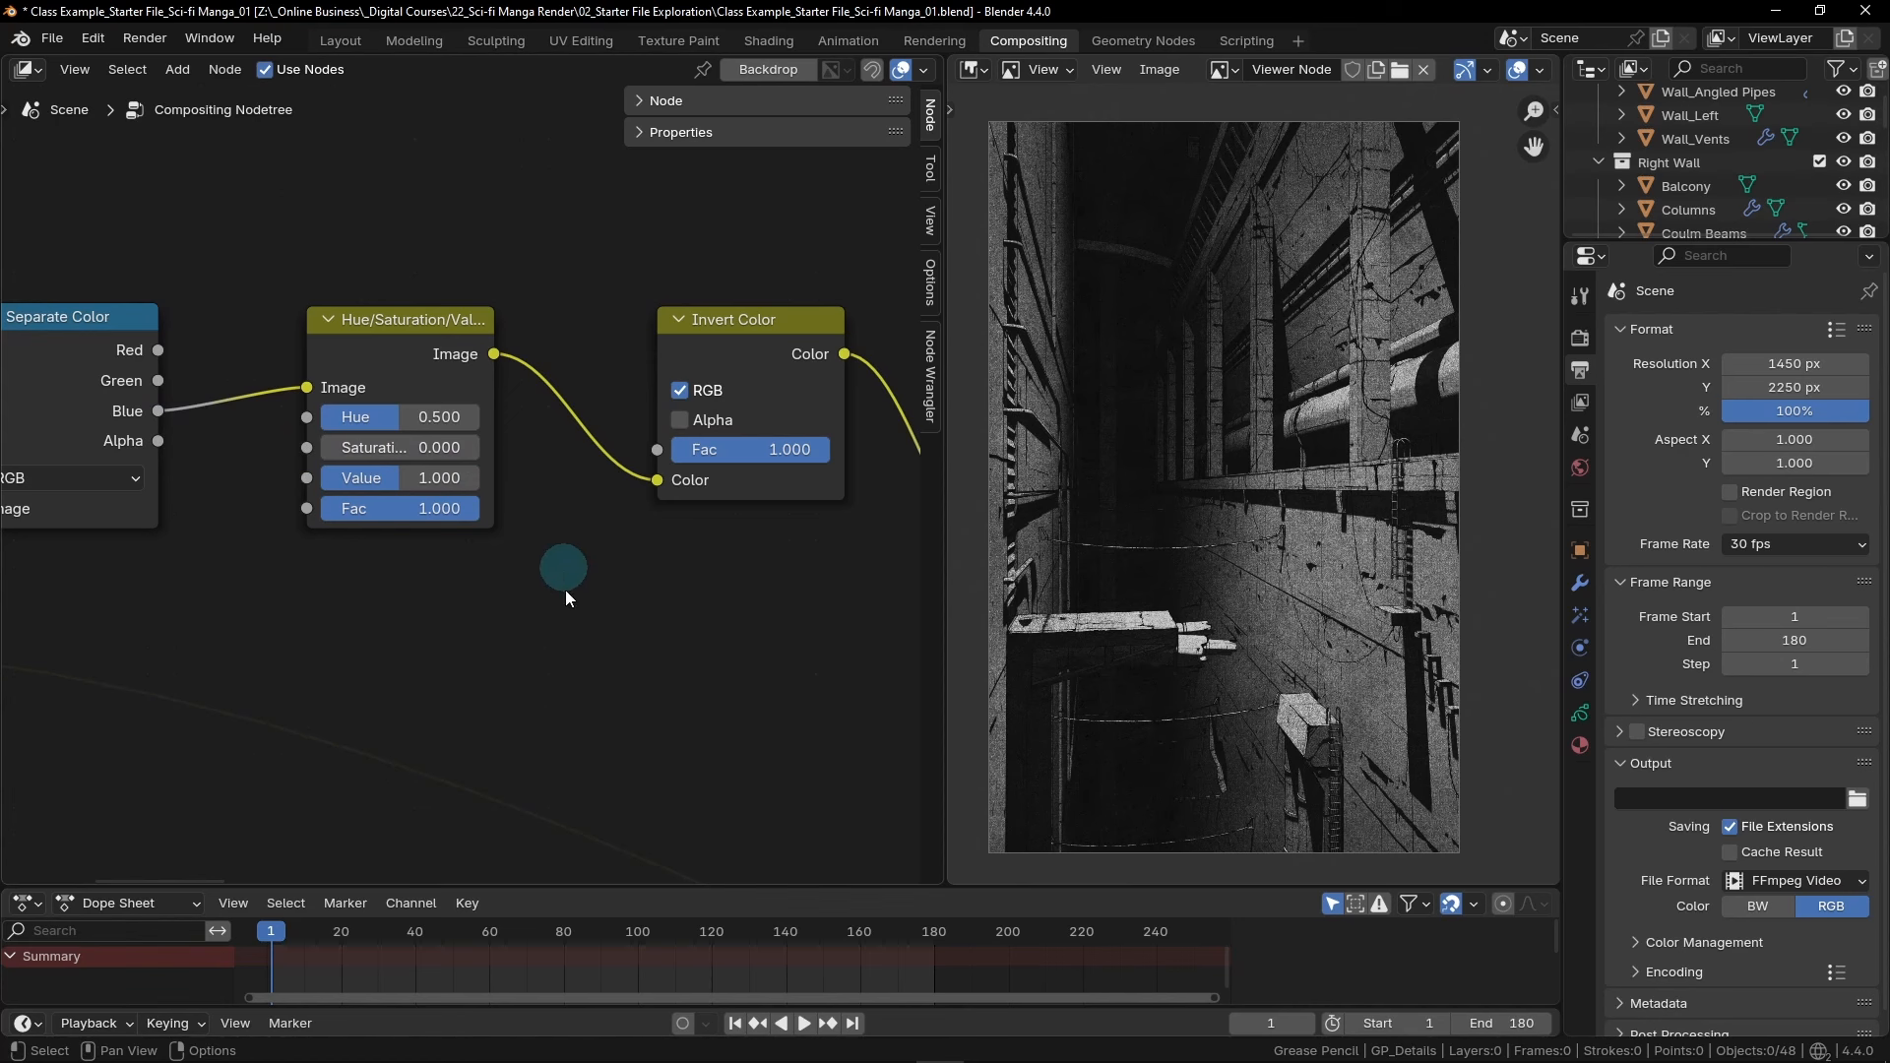
# Set the position of the black stop to 0.7 in the Color Ramp after the Invert Color node
pyautogui.scroll(-2, 569, 595)
pyautogui.moveTo(763, 574); pyautogui.dragTo(439, 568, button='middle')
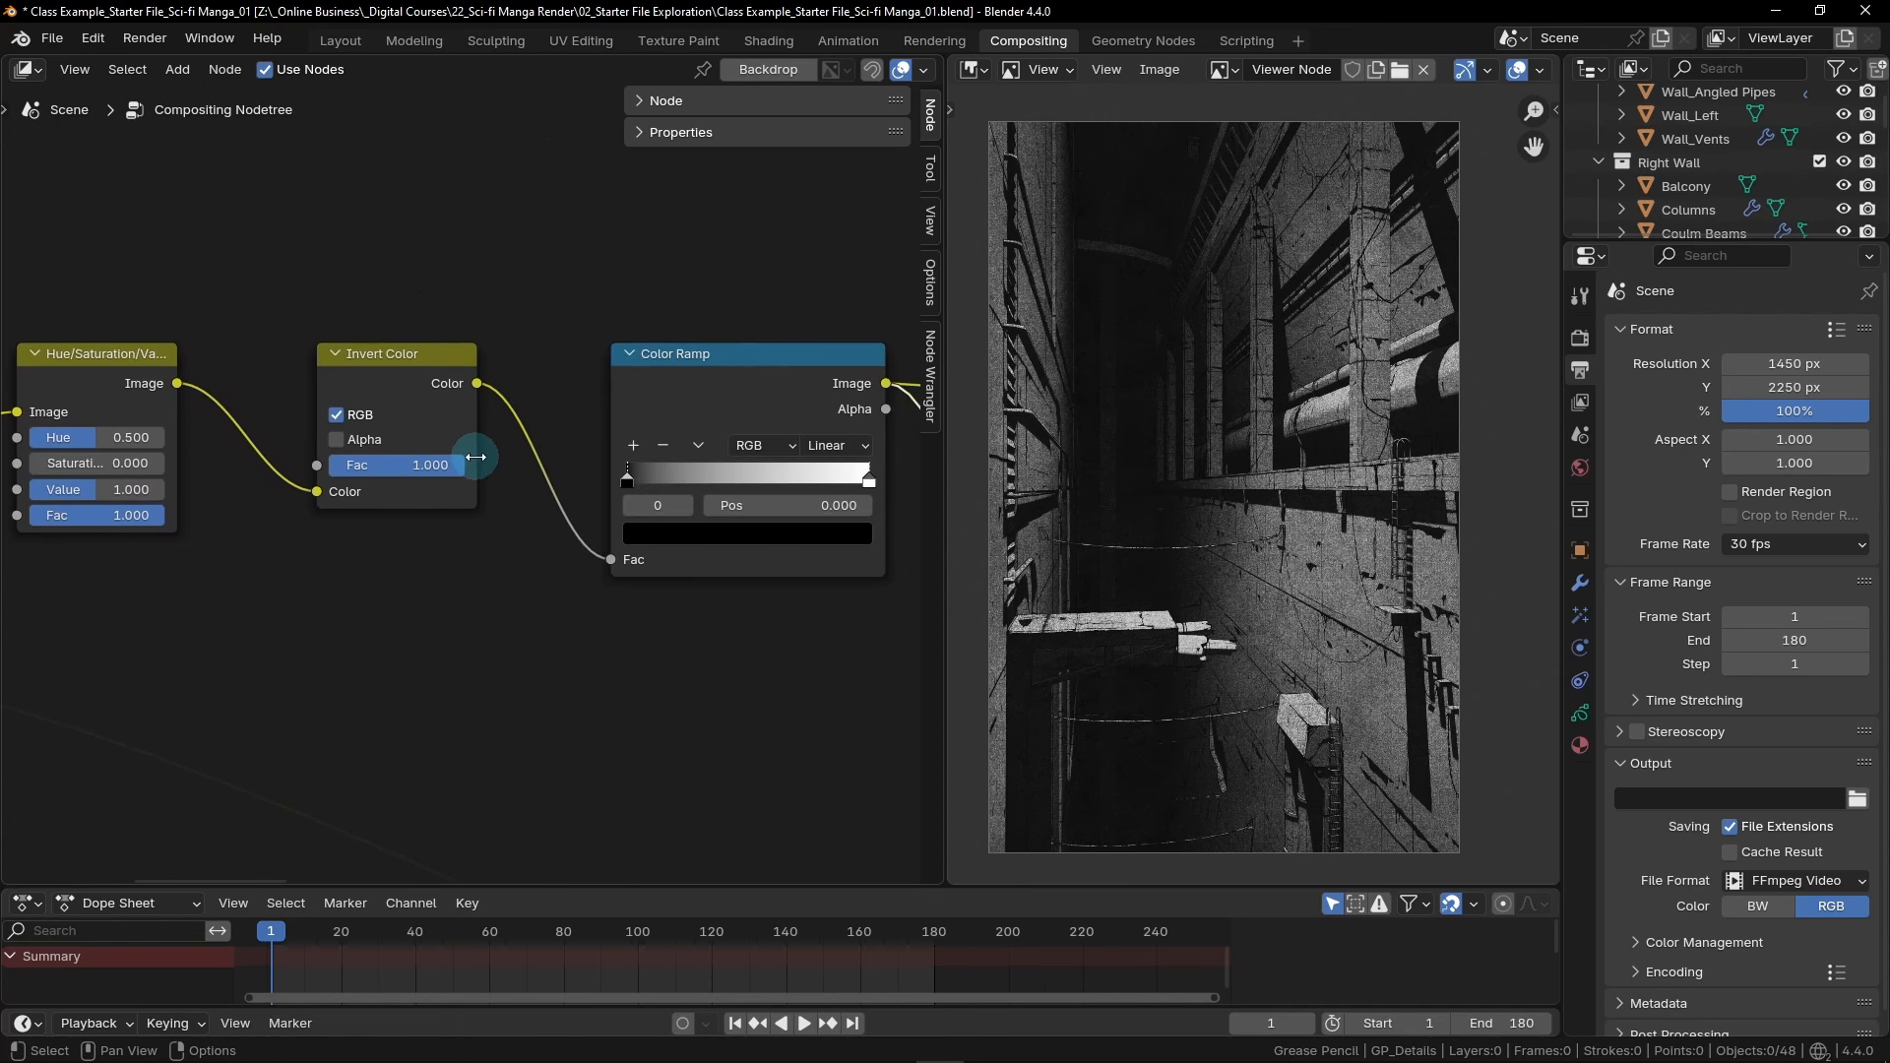
pyautogui.moveTo(506, 484); pyautogui.dragTo(563, 445, button='middle')
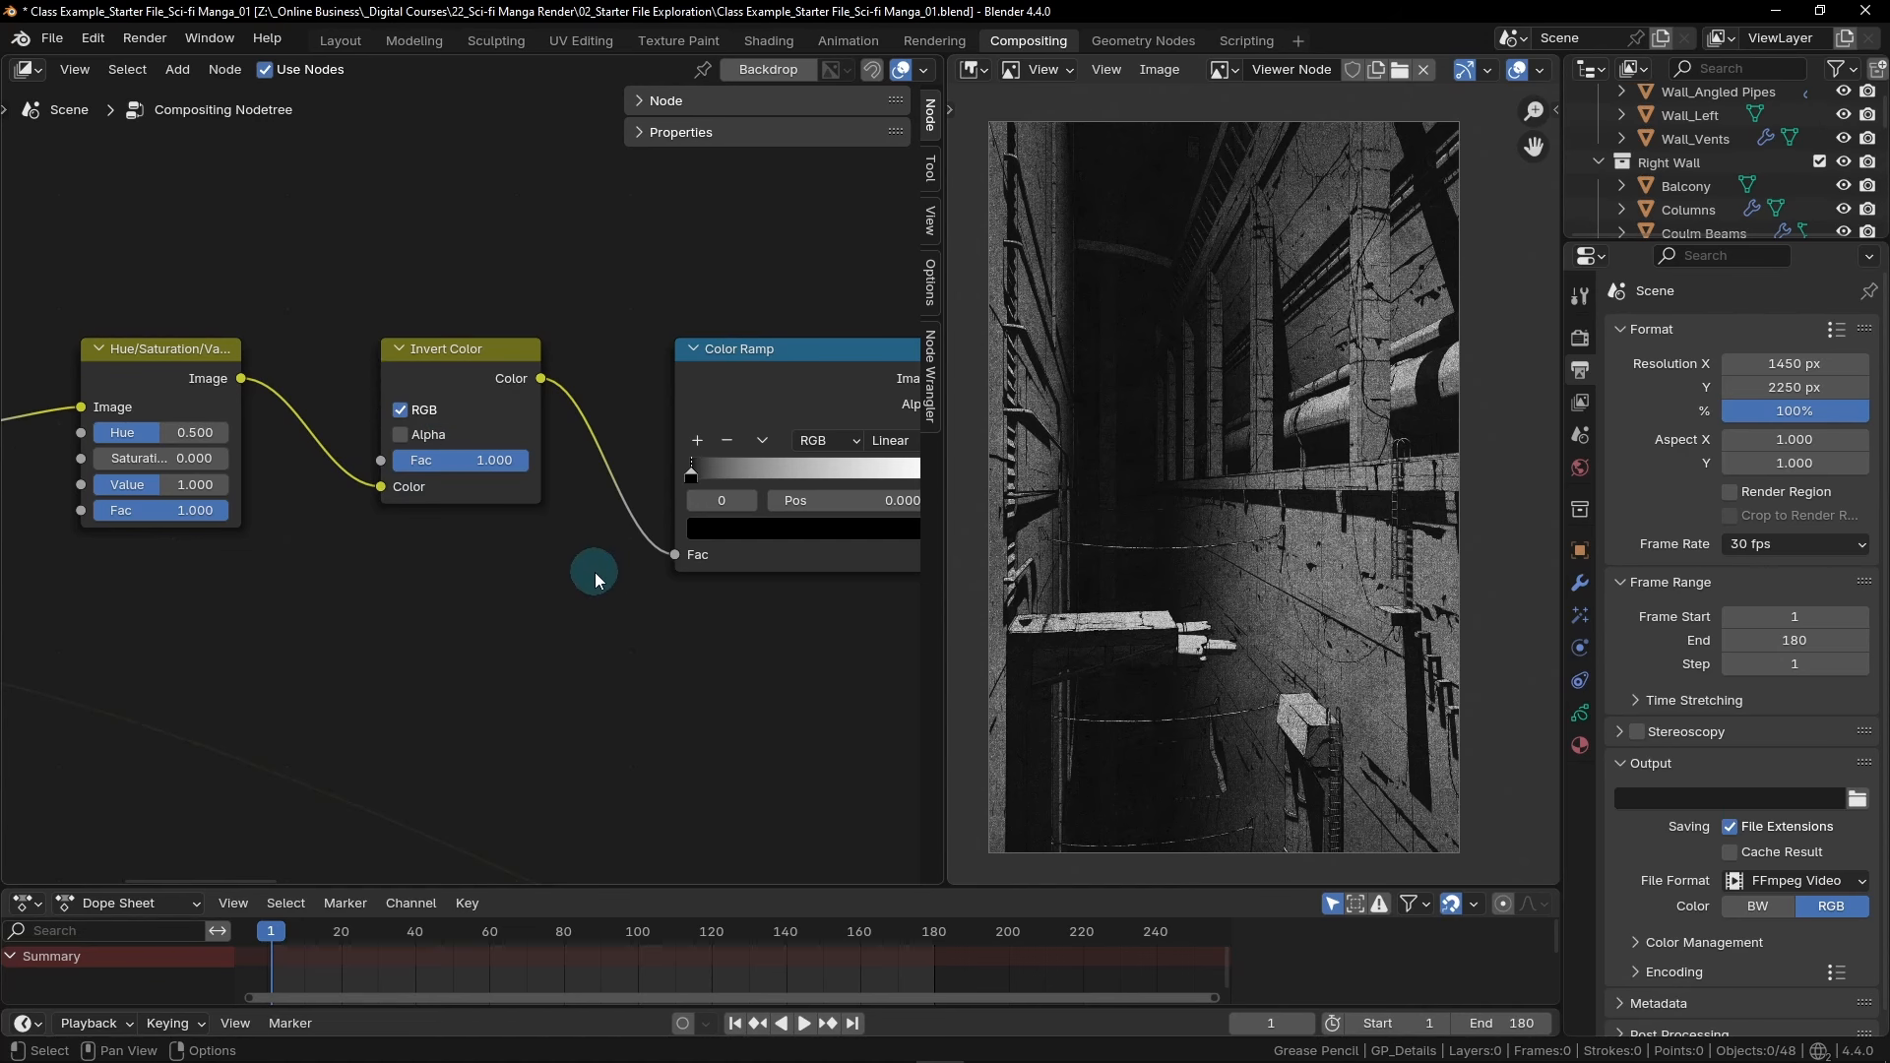
pyautogui.moveTo(759, 624); pyautogui.dragTo(497, 517, button='middle')
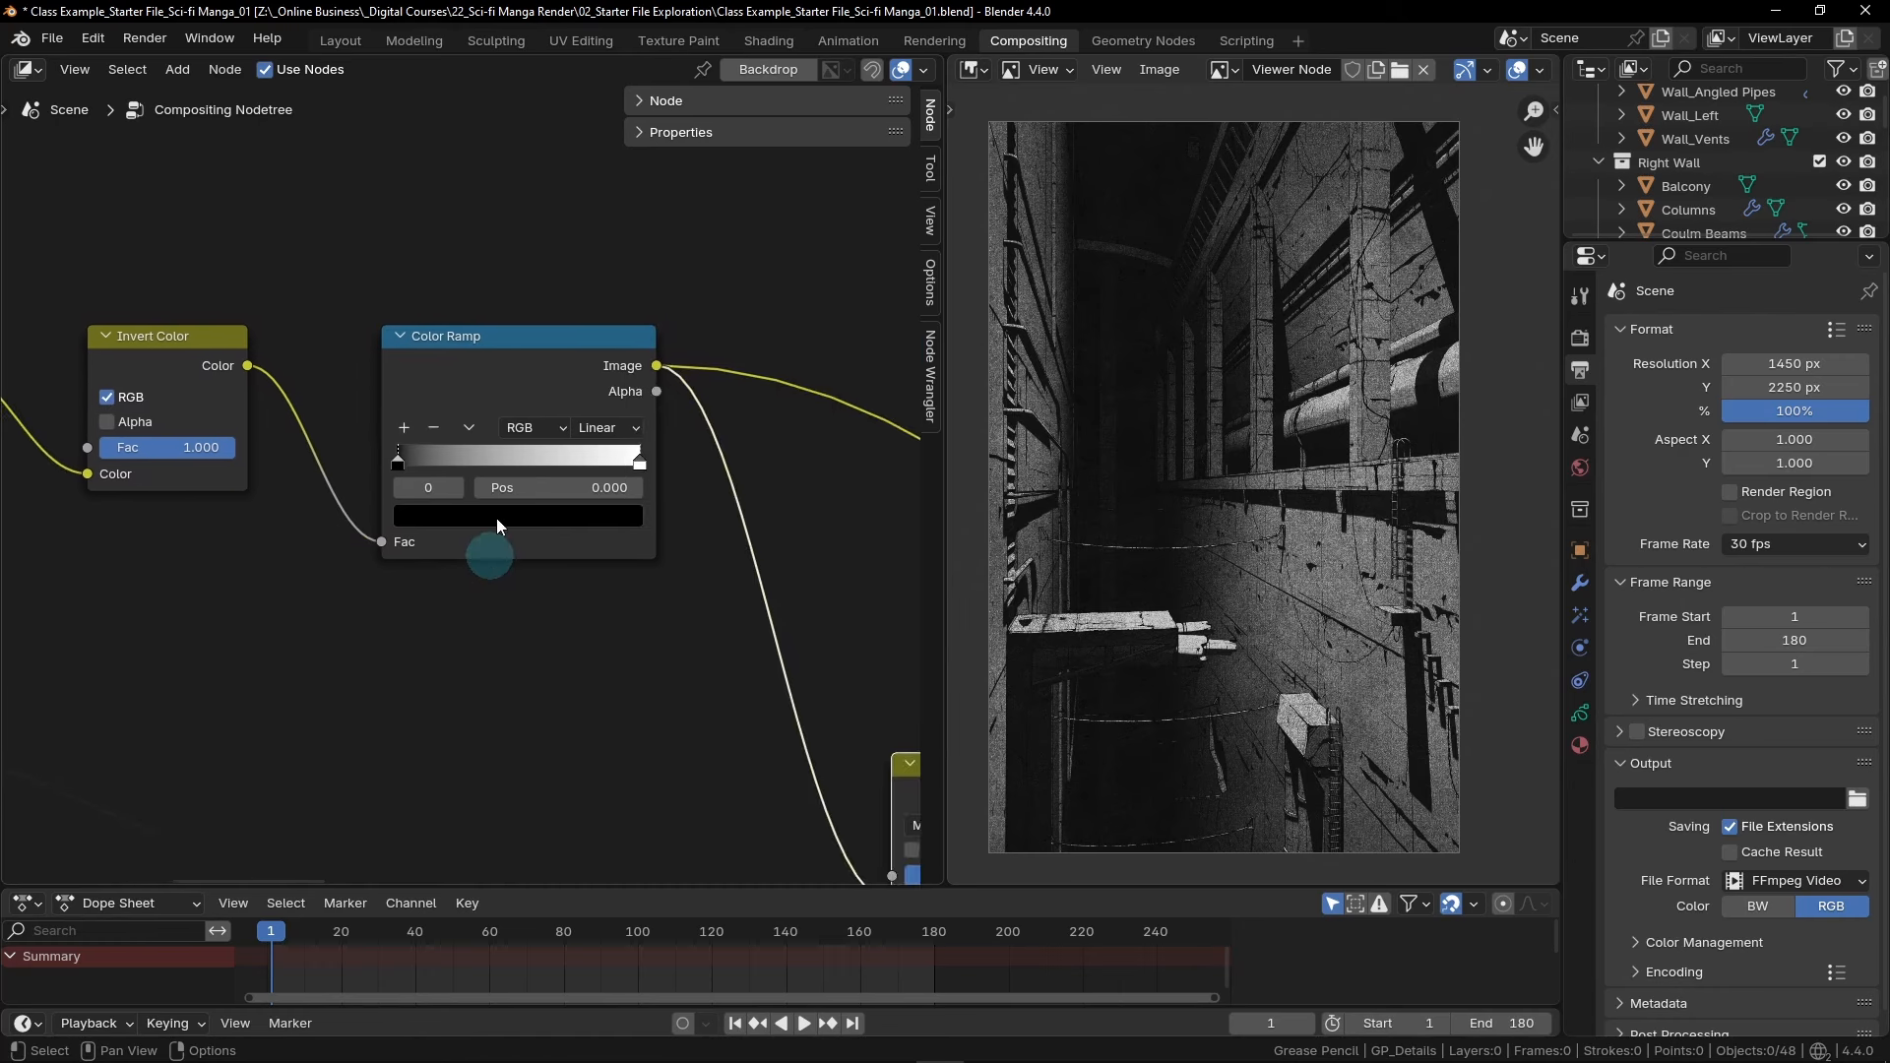
pyautogui.scroll(4, 569, 455)
pyautogui.scroll(1, 548, 455)
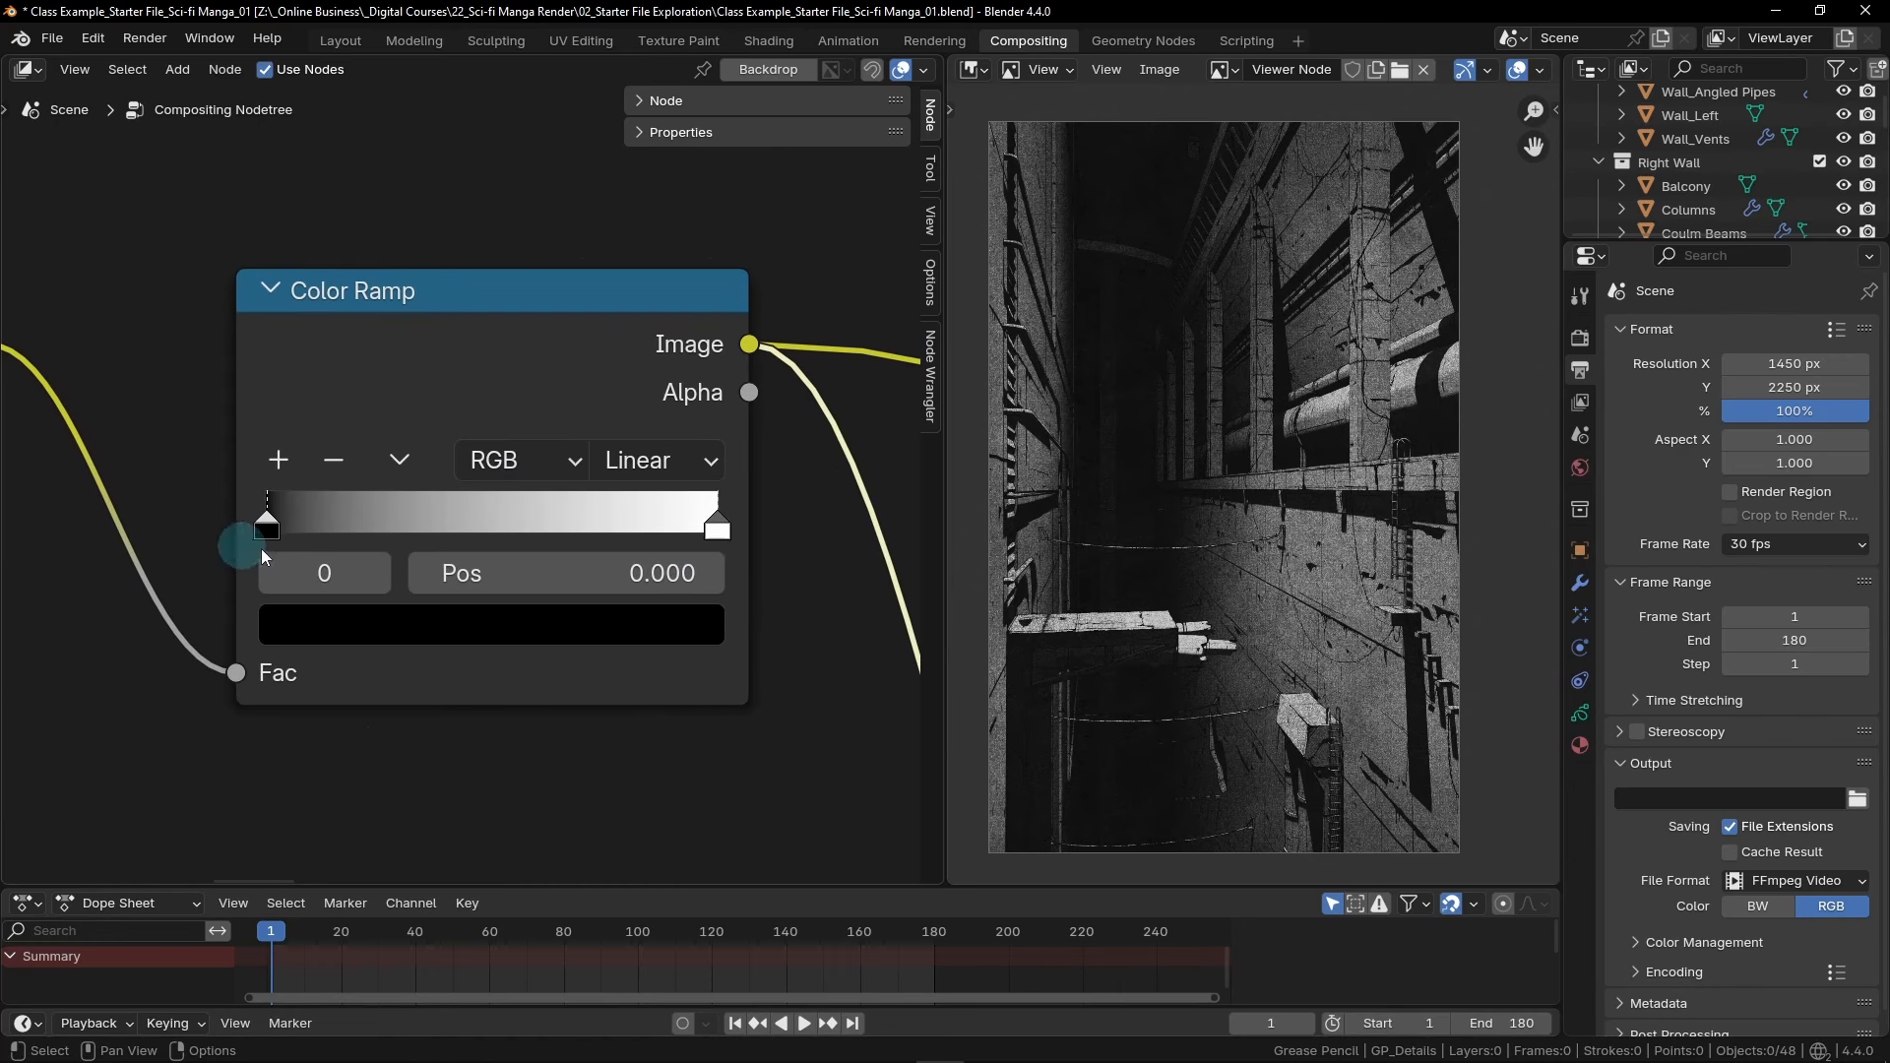
pyautogui.moveTo(278, 528)
pyautogui.mouseDown()
pyautogui.moveTo(314, 519)
pyautogui.moveTo(266, 528)
pyautogui.mouseUp()
pyautogui.click(645, 578)
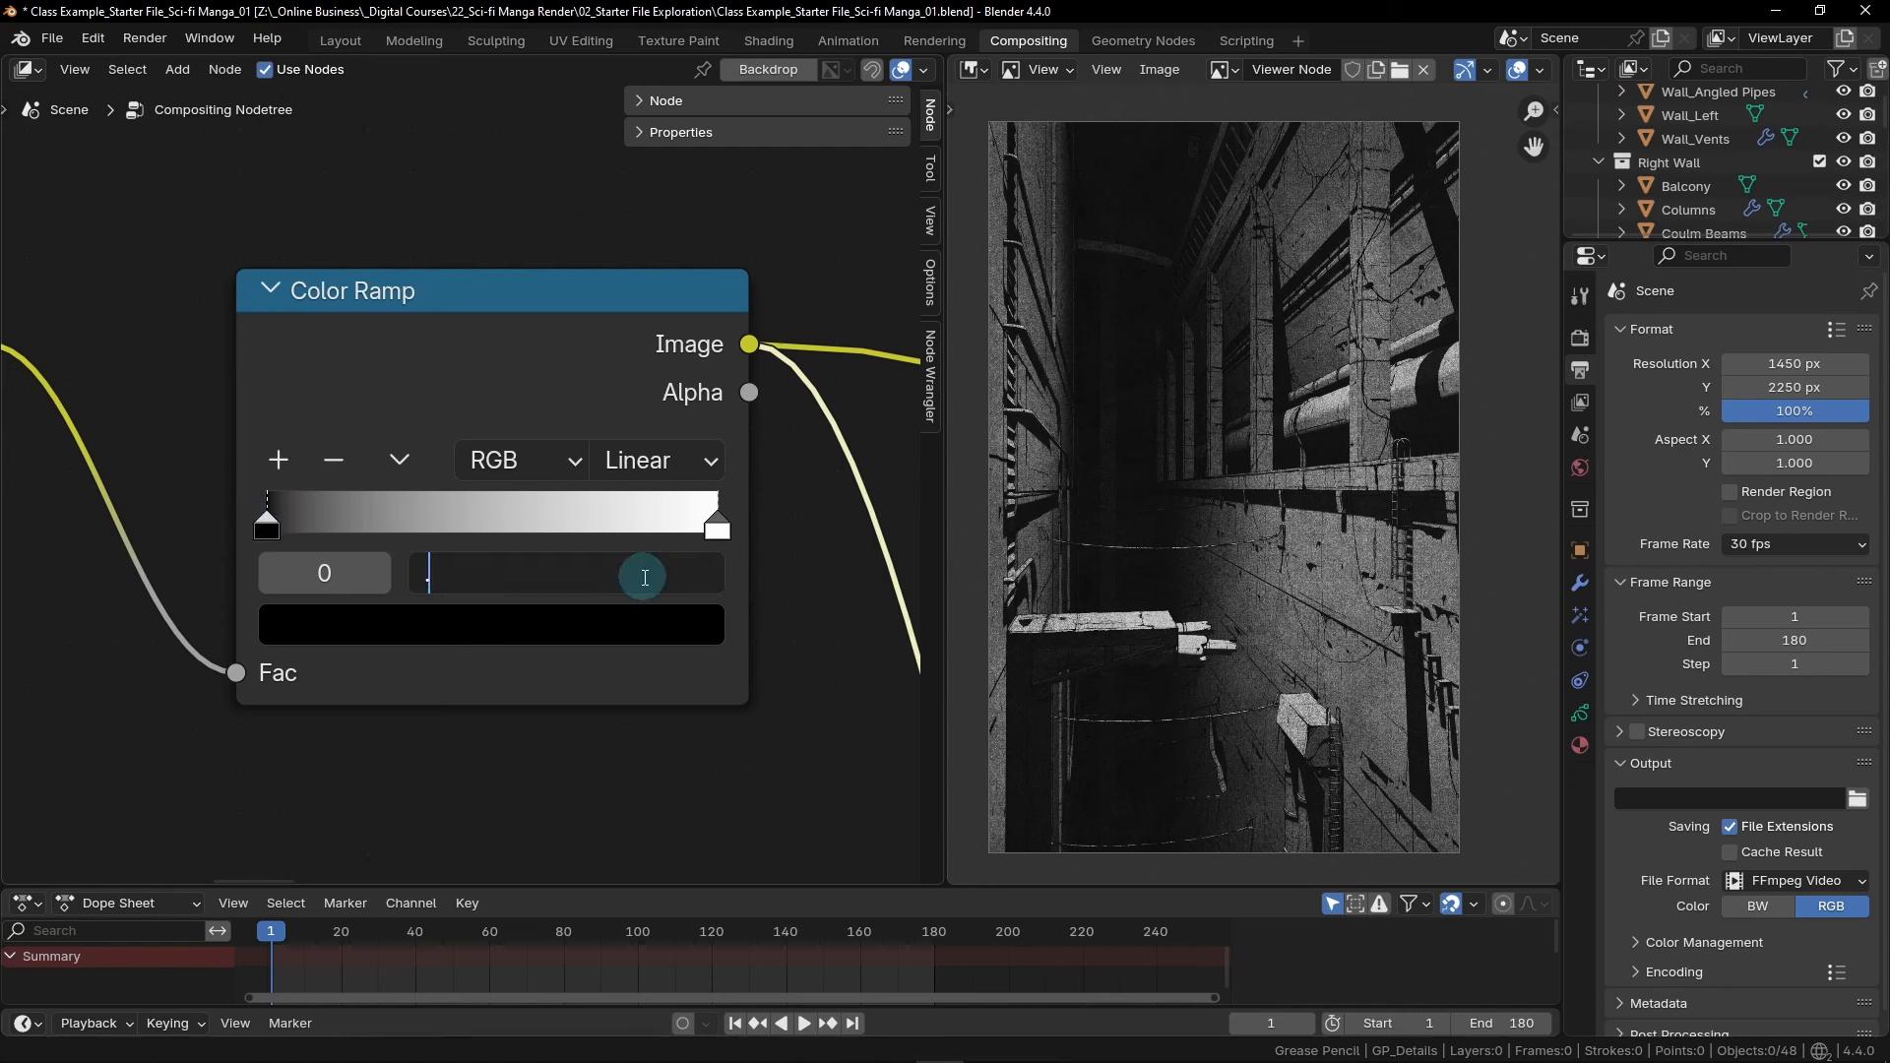
pyautogui.write('7')
pyautogui.press('Return')
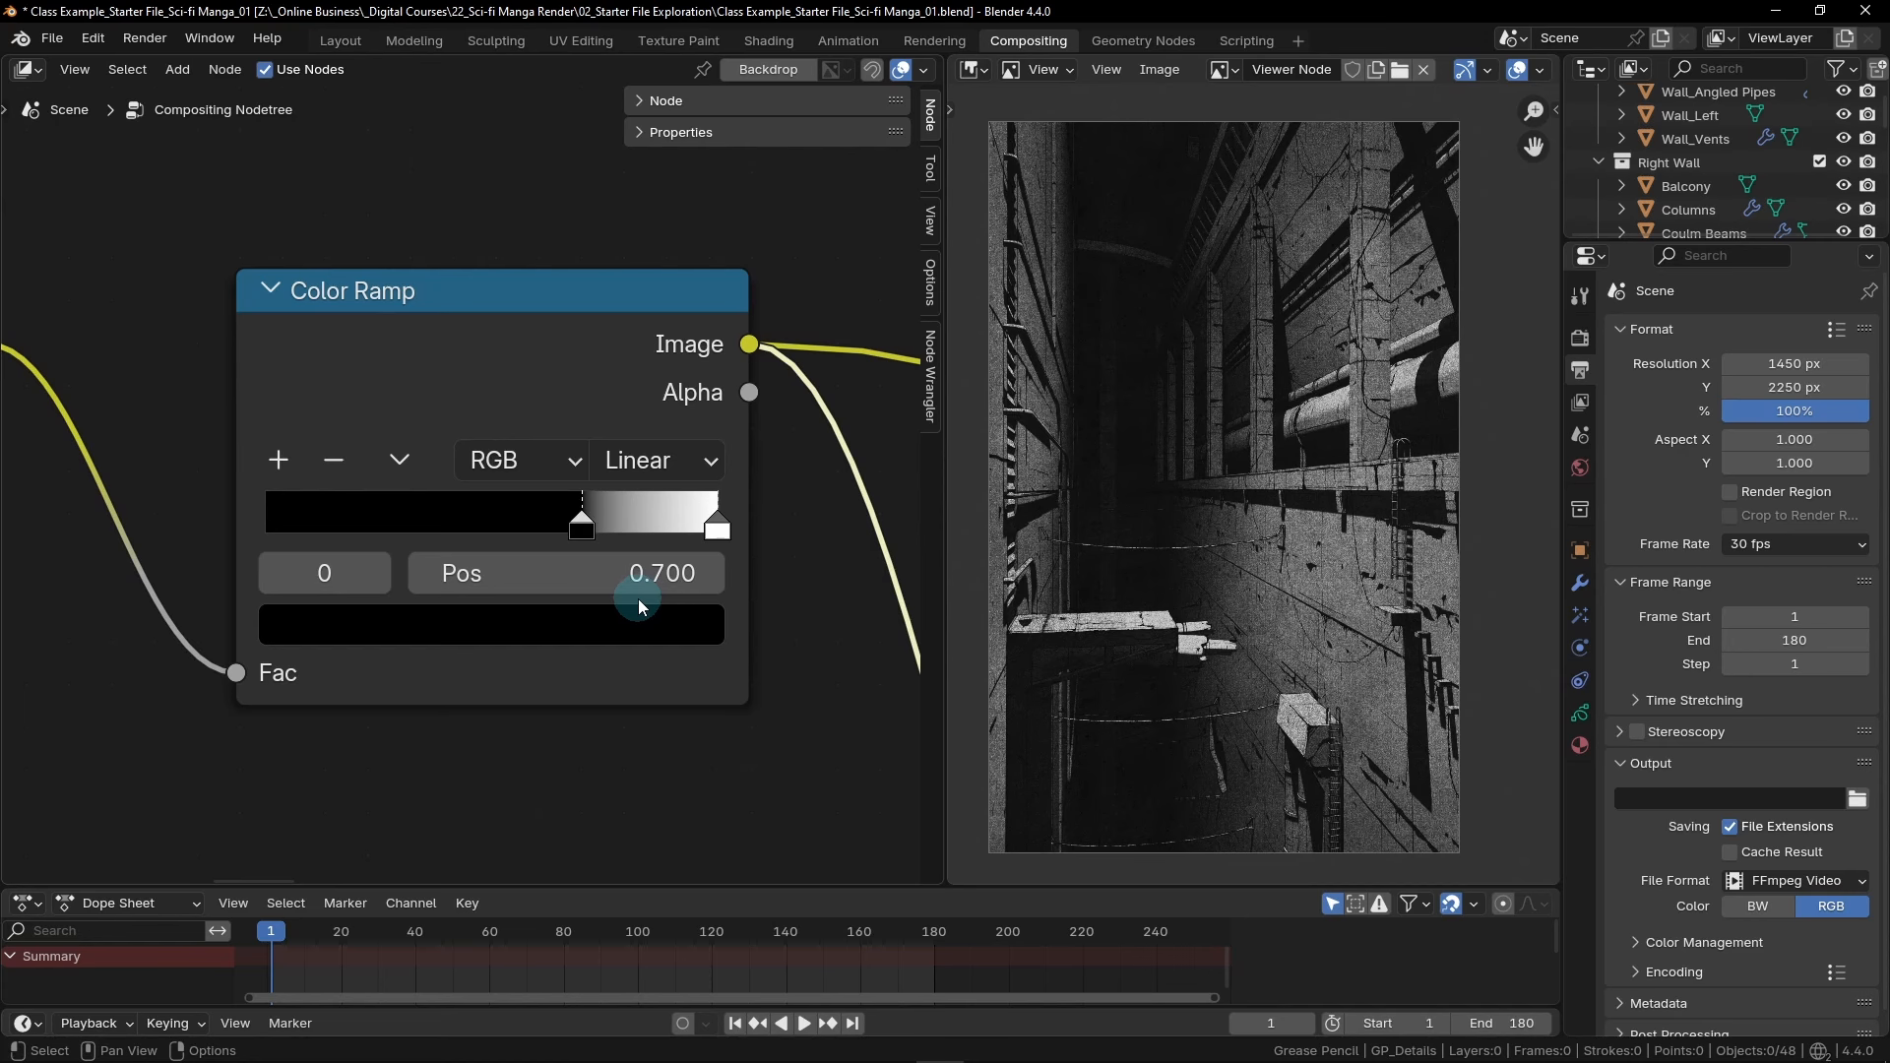
# Change the blending mode of the Mix node feeding the first Multiply's Fac to Multiply
pyautogui.scroll(-5, 646, 600)
pyautogui.moveTo(654, 633); pyautogui.dragTo(441, 546, button='middle')
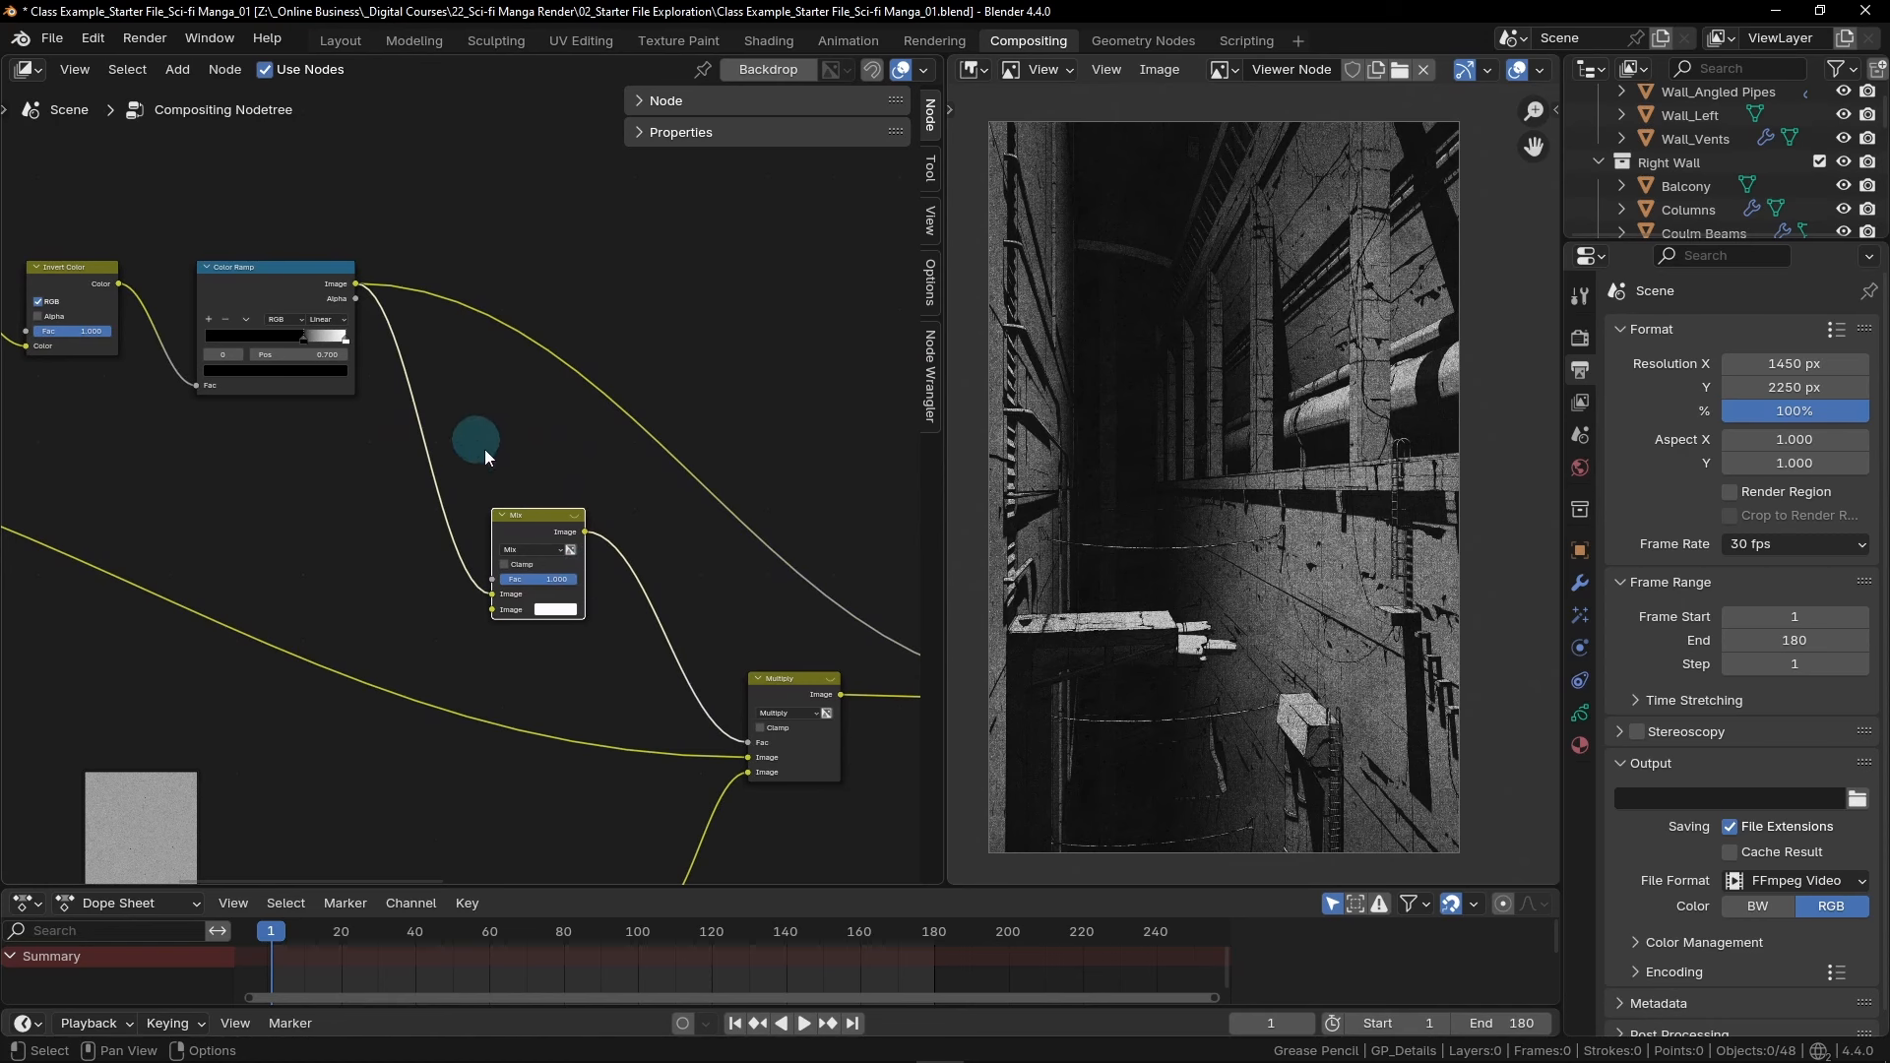
pyautogui.scroll(-1, 612, 739)
pyautogui.moveTo(612, 739); pyautogui.dragTo(649, 447, button='middle')
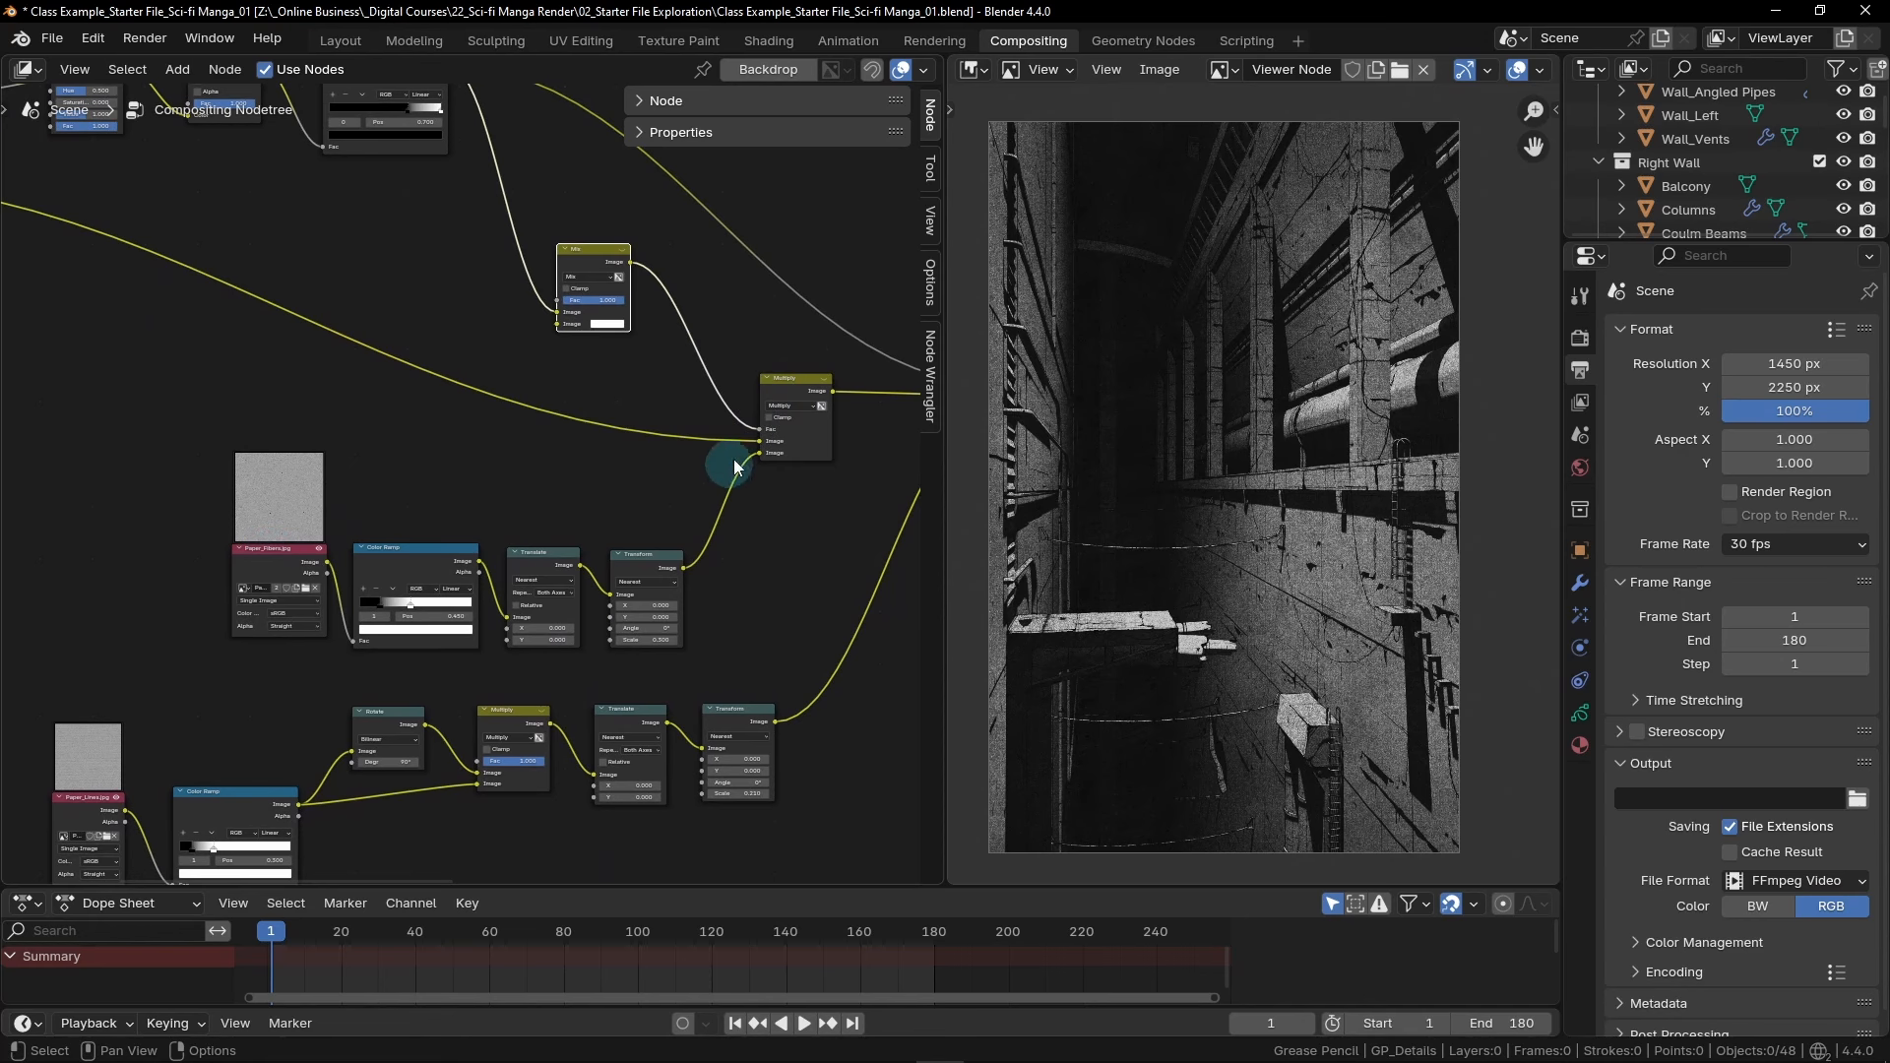
pyautogui.scroll(4, 604, 435)
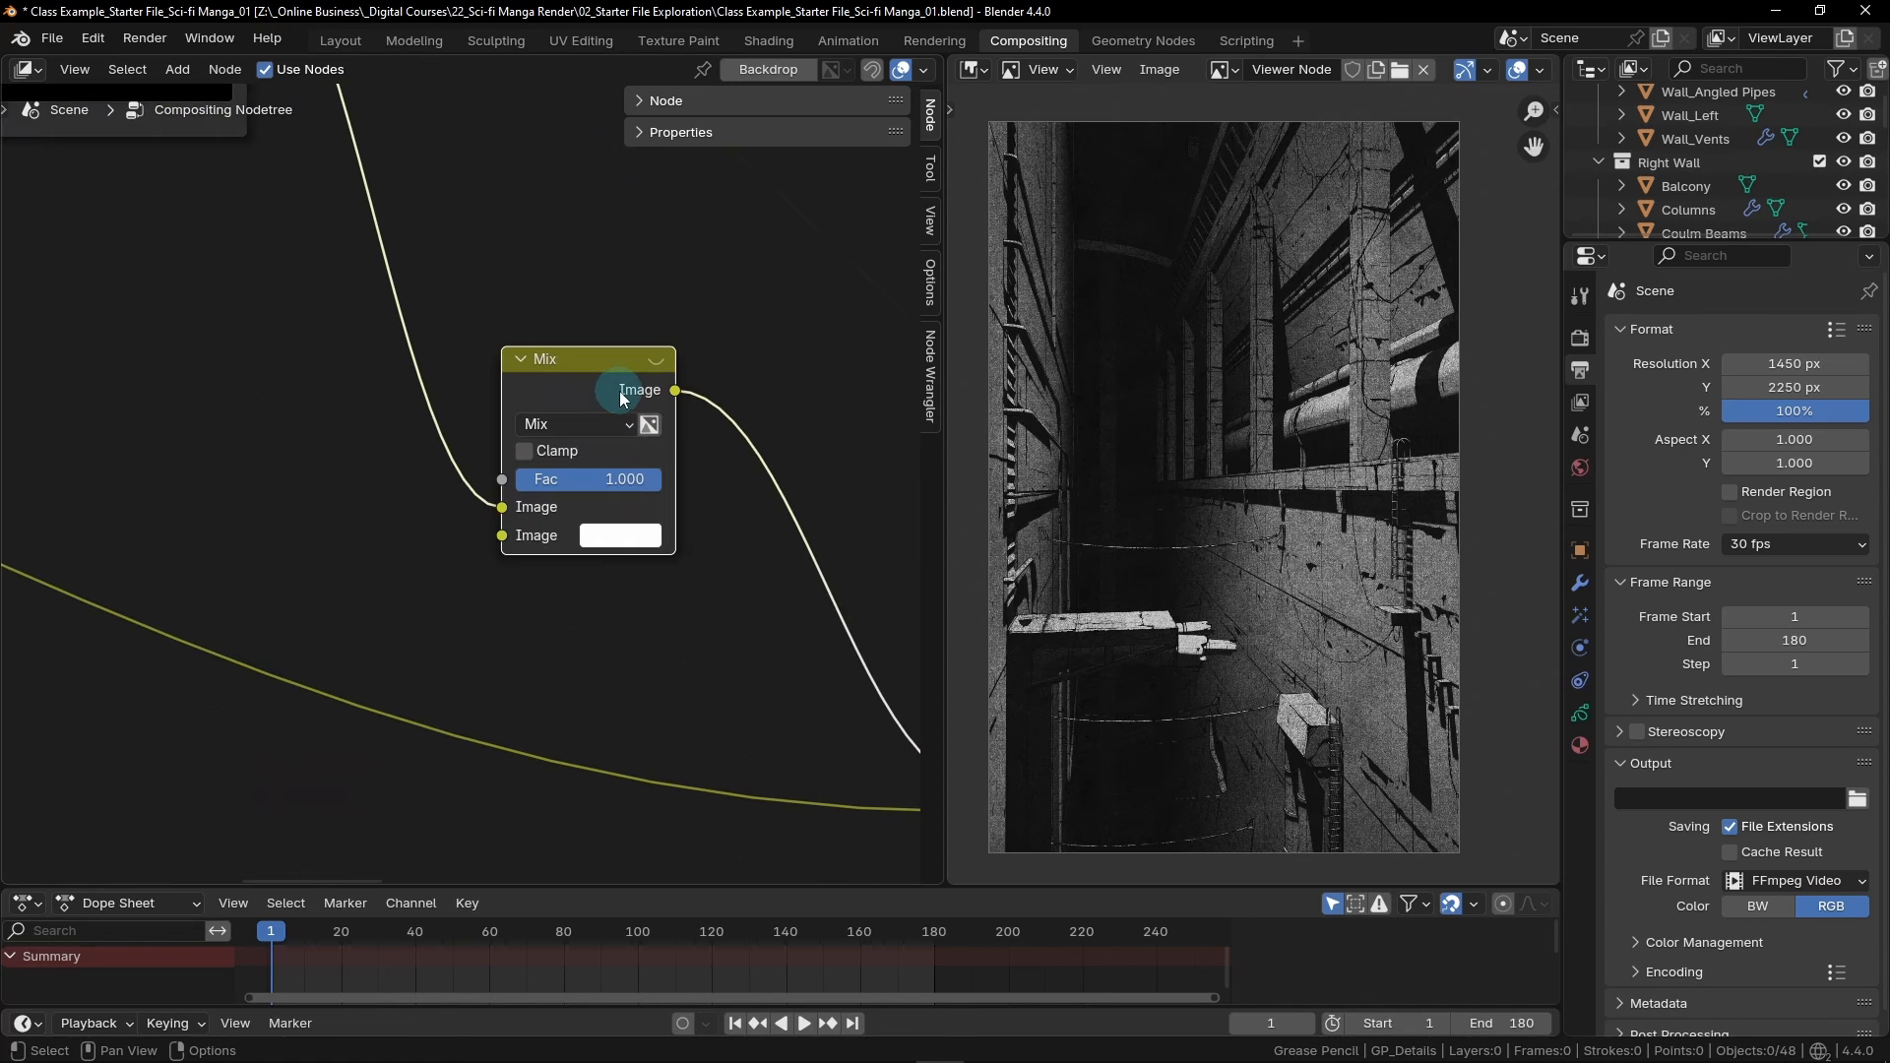
pyautogui.scroll(2, 619, 391)
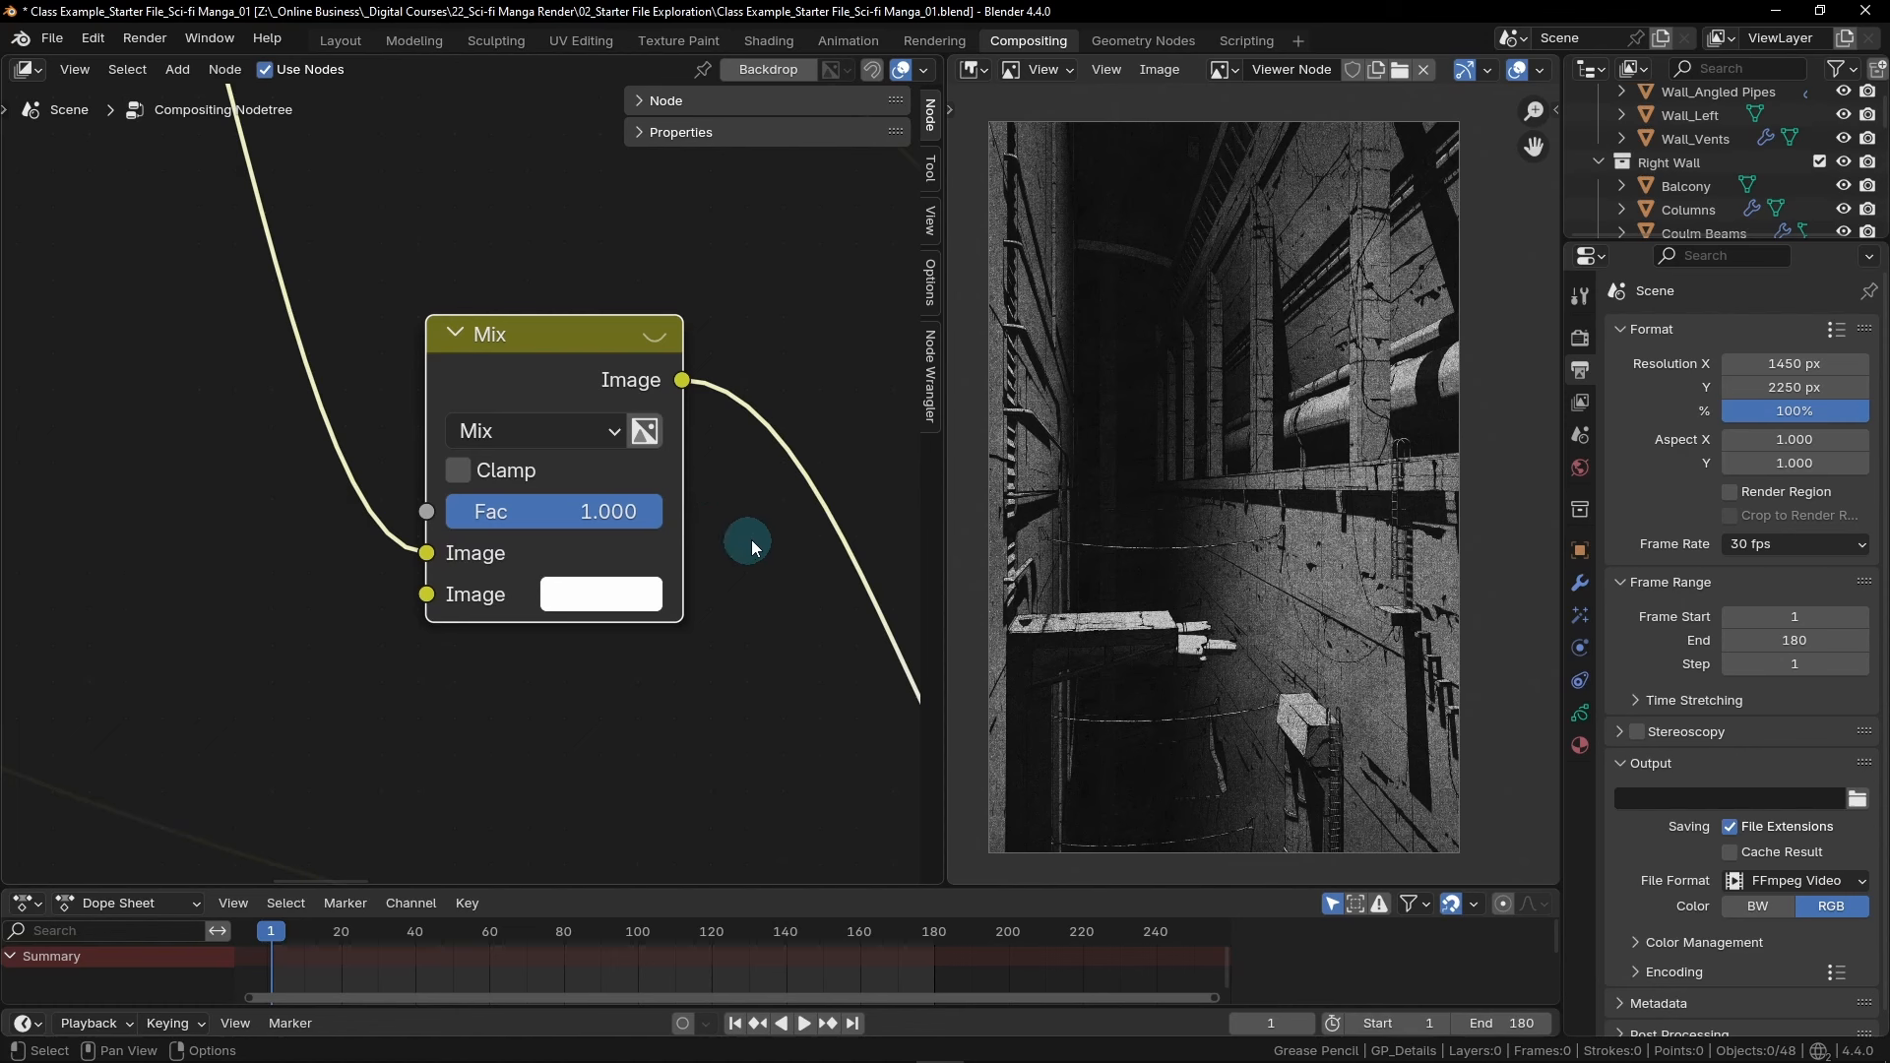
pyautogui.click(591, 436)
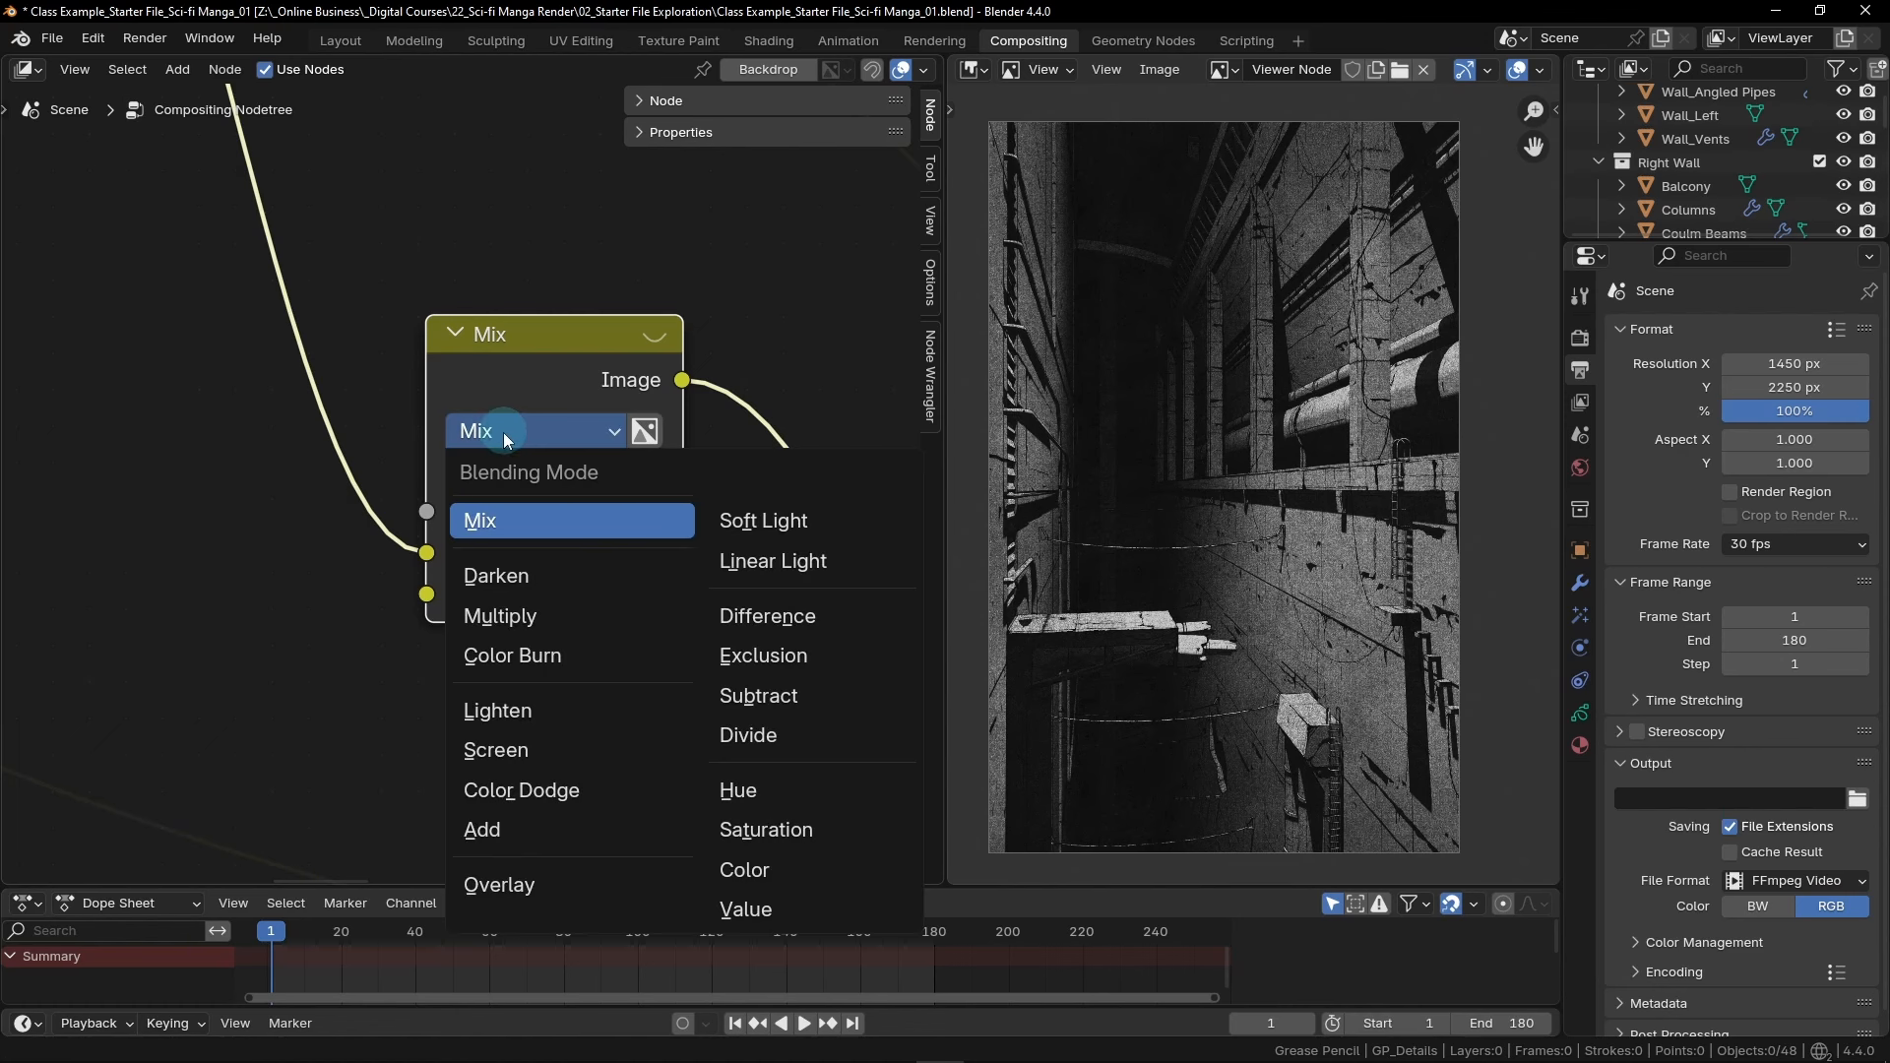
pyautogui.click(547, 618)
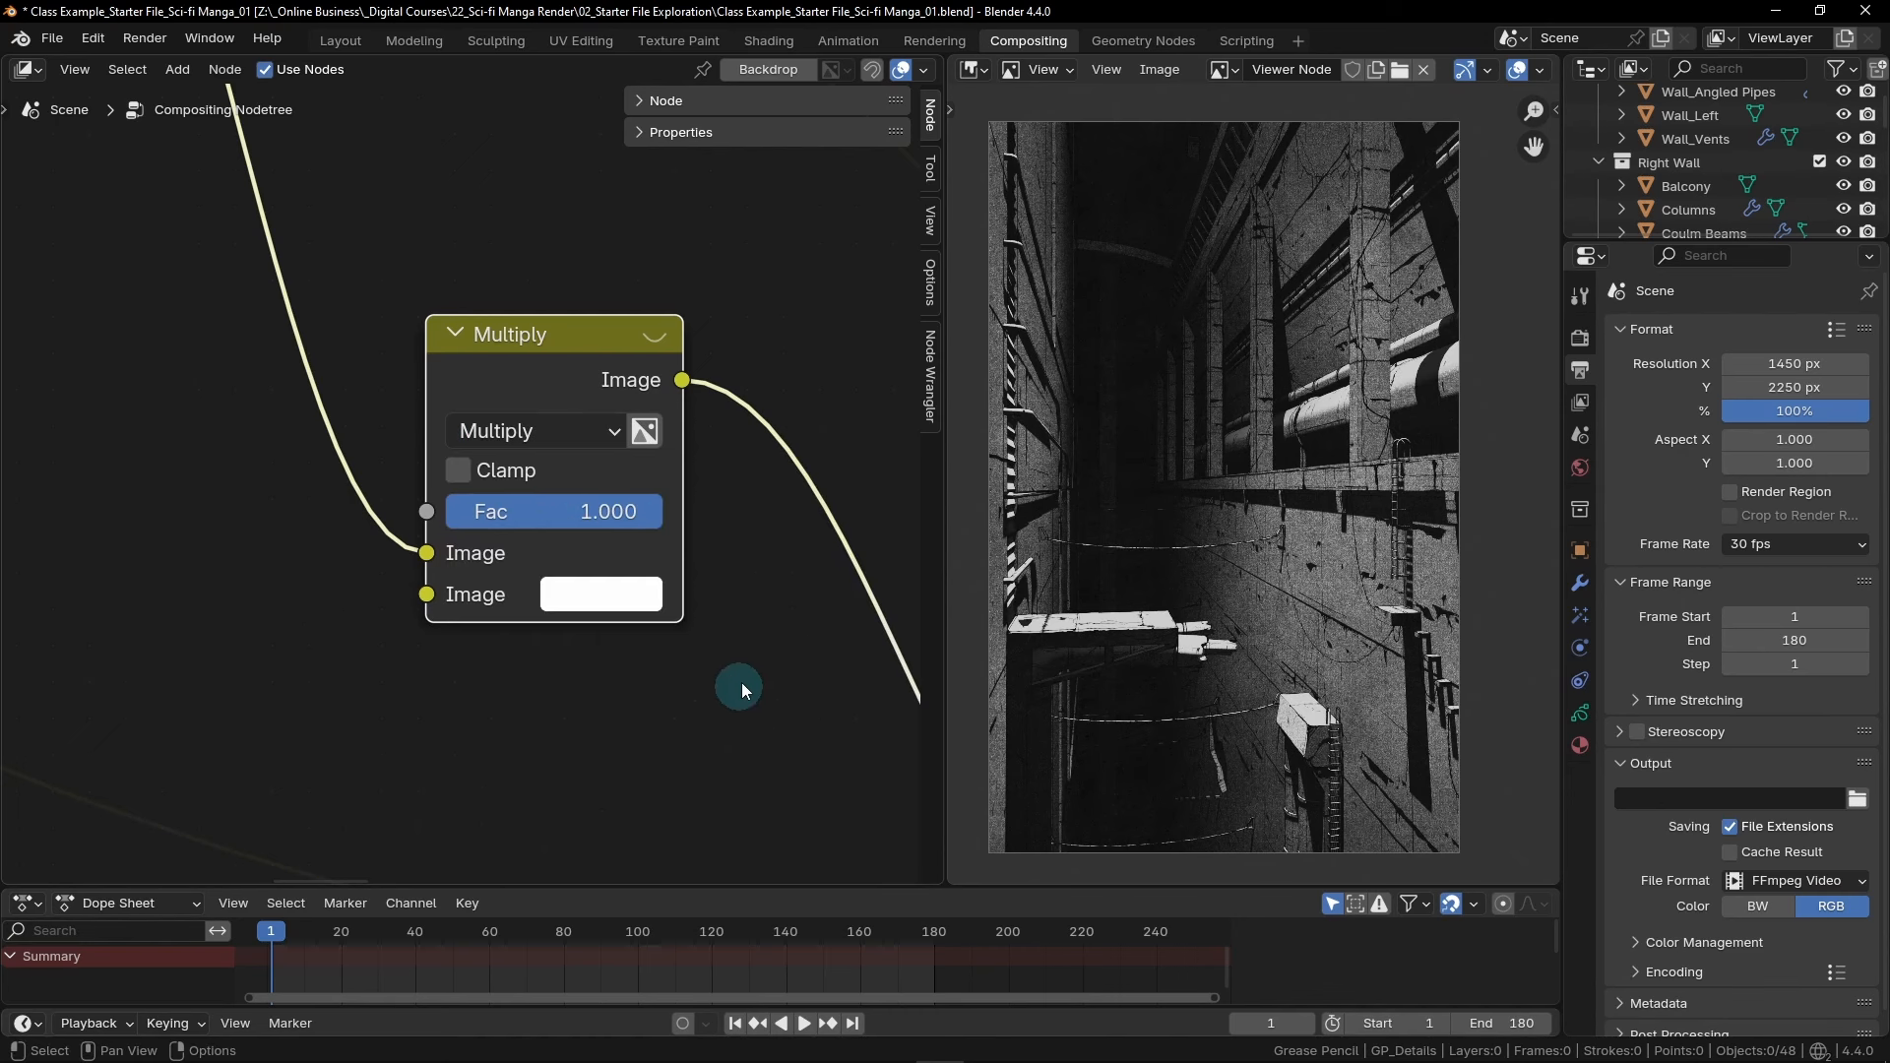
# Set the Value of that mask Multiply node's second Image color to 0.5
pyautogui.click(573, 597)
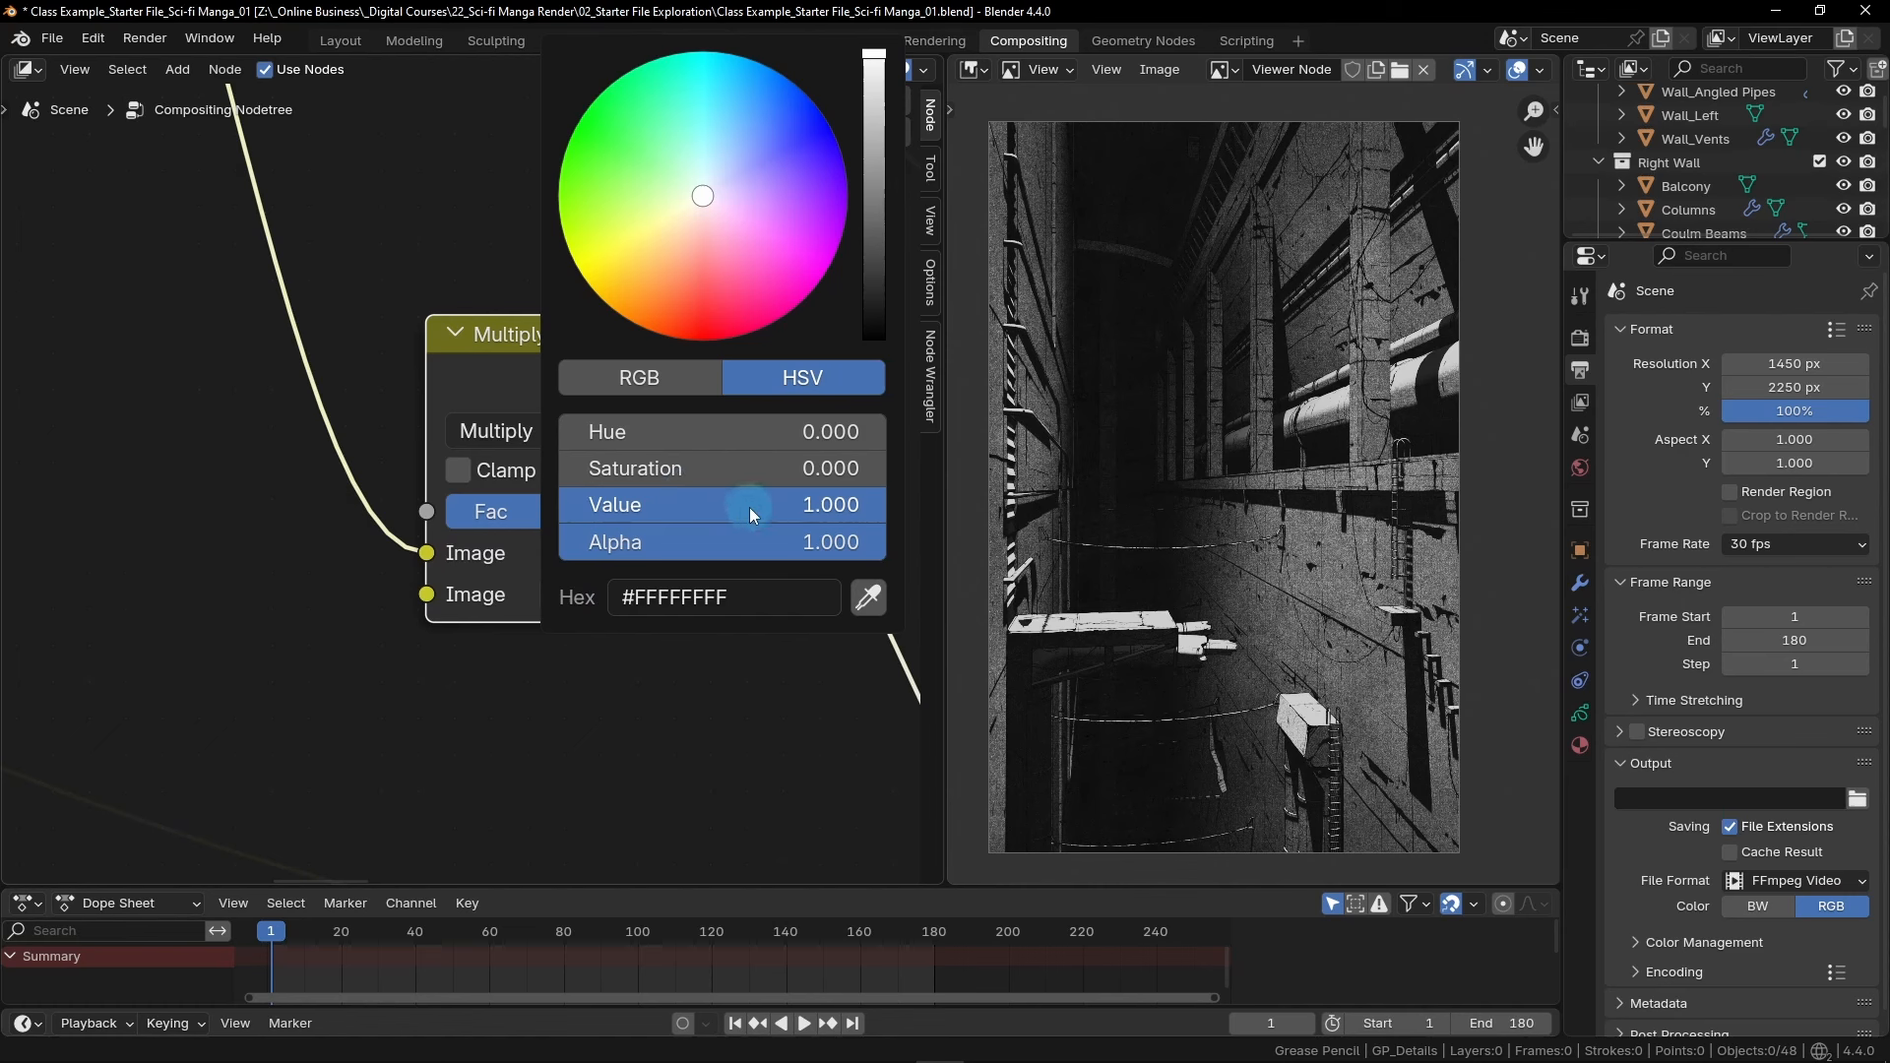
pyautogui.click(748, 506)
pyautogui.write('.5')
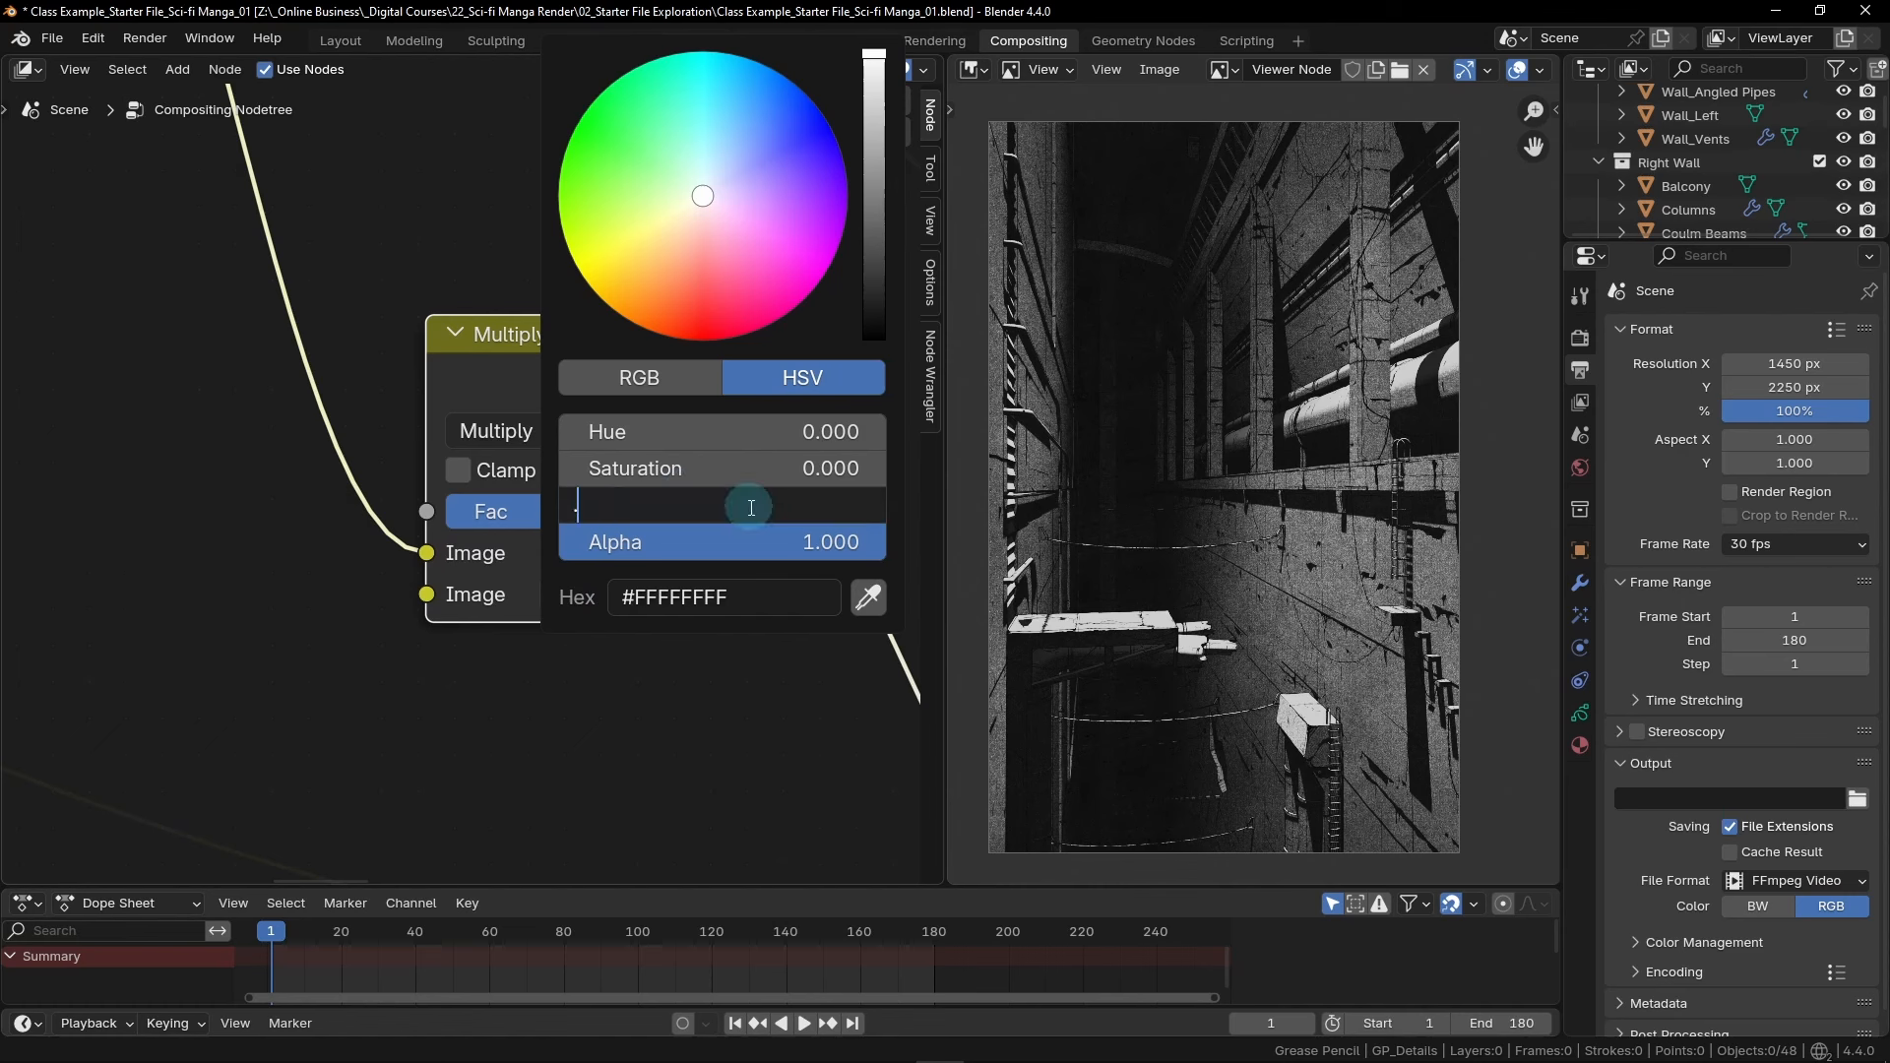
pyautogui.press('Return')
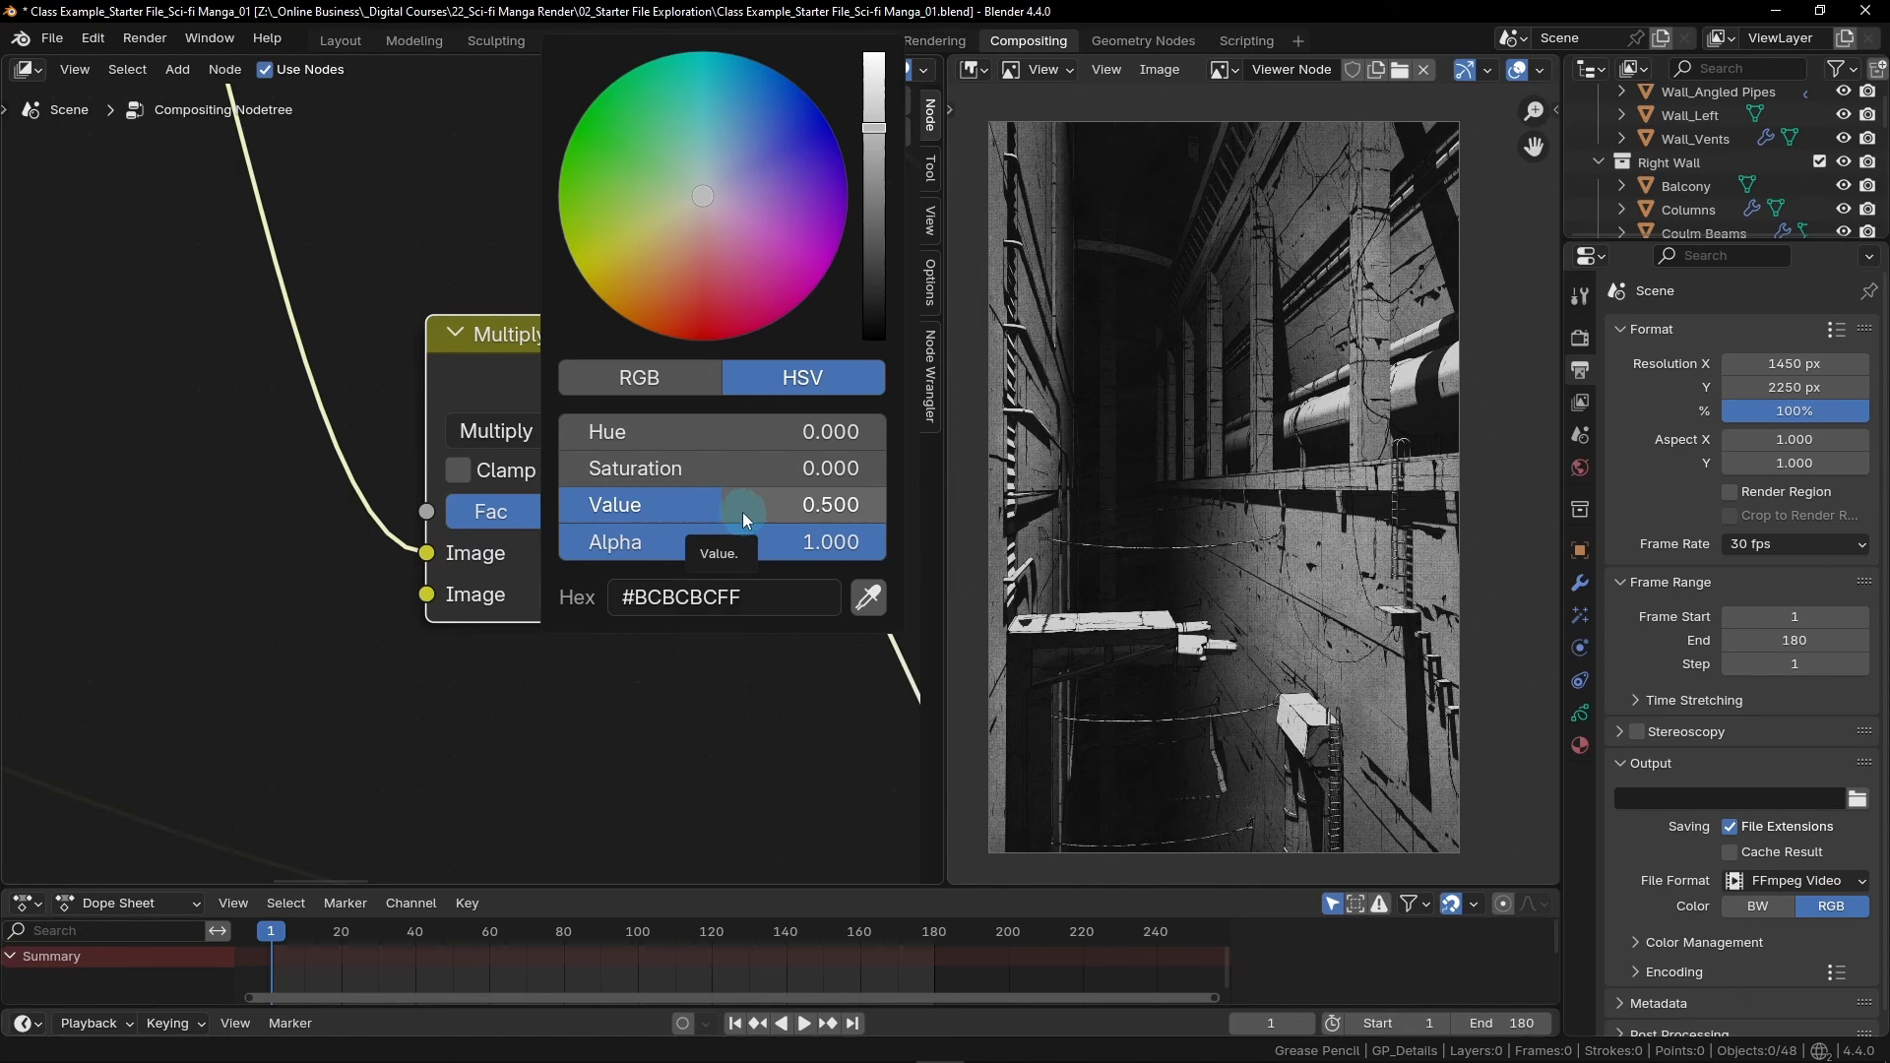
# Test the second Image color at Values of about 0.87 and 0.29, and restore it to 0.5
pyautogui.moveTo(717, 510); pyautogui.dragTo(847, 512)
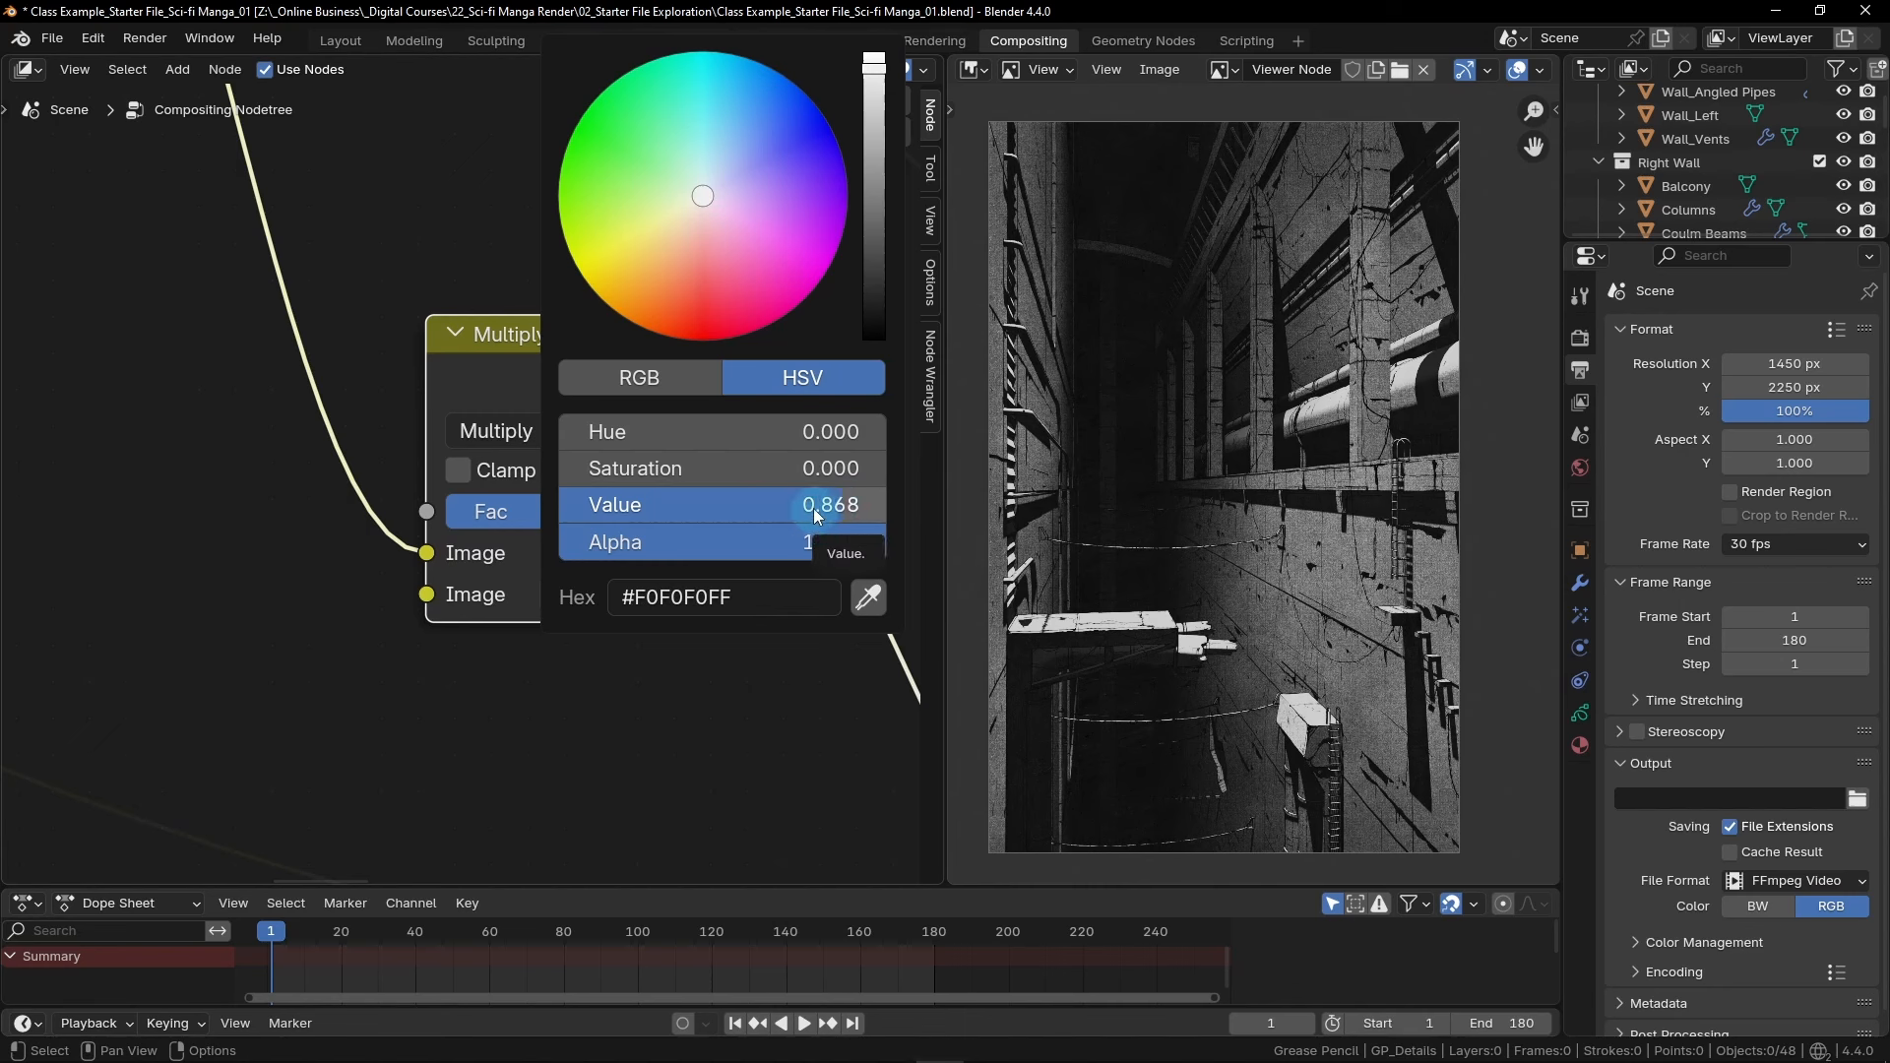
pyautogui.moveTo(813, 508); pyautogui.dragTo(607, 504)
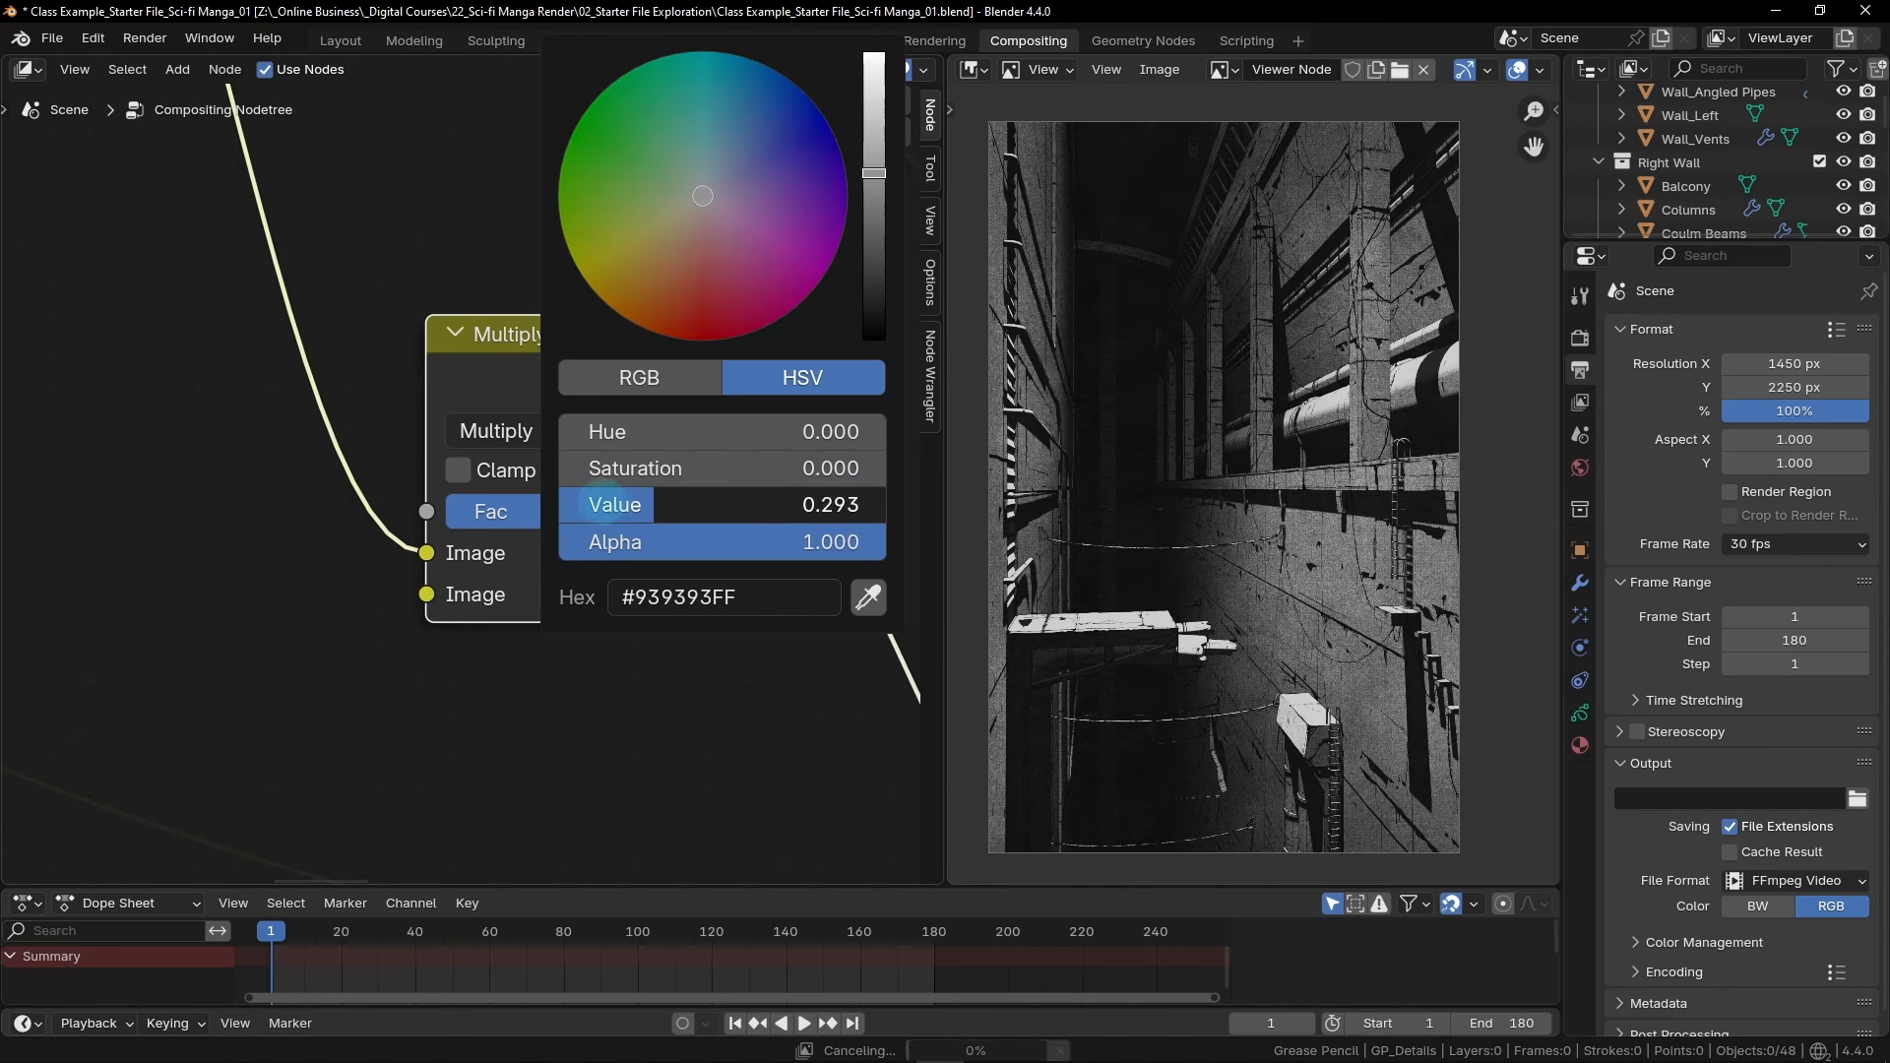
pyautogui.click(687, 504)
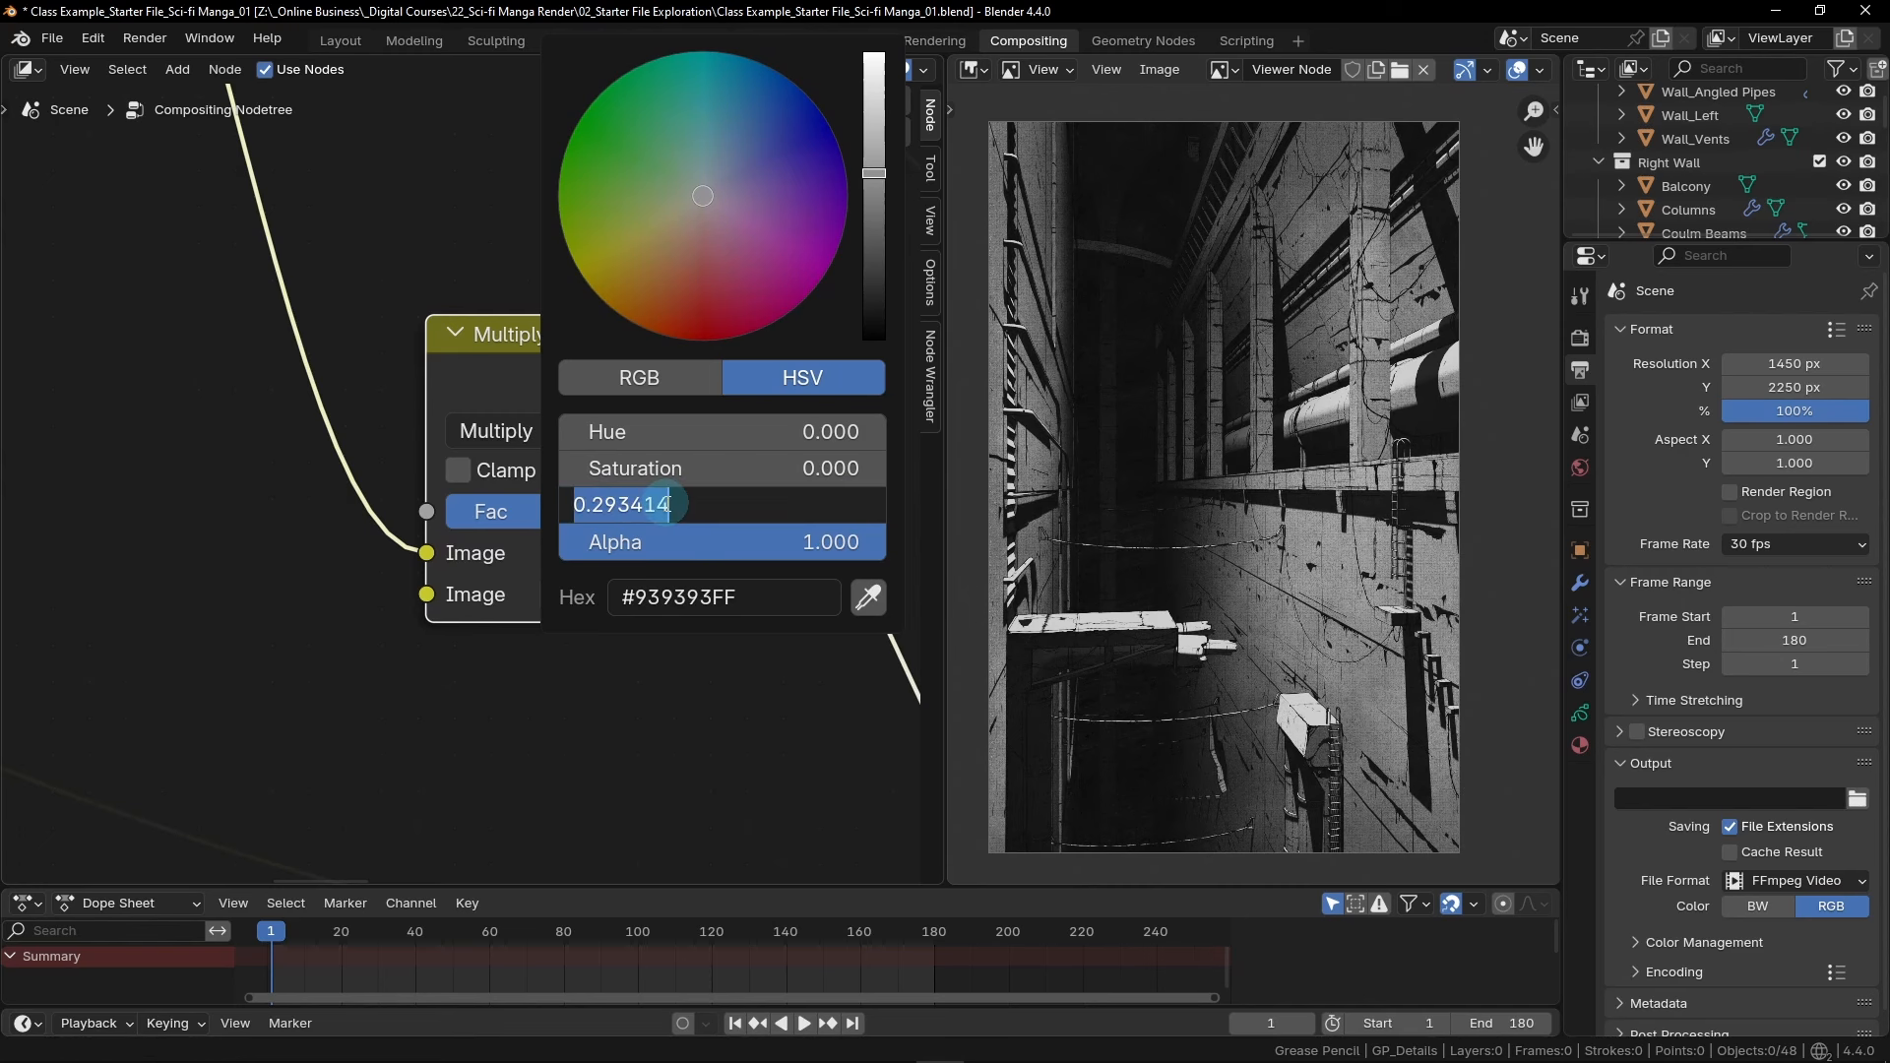
pyautogui.write('.5')
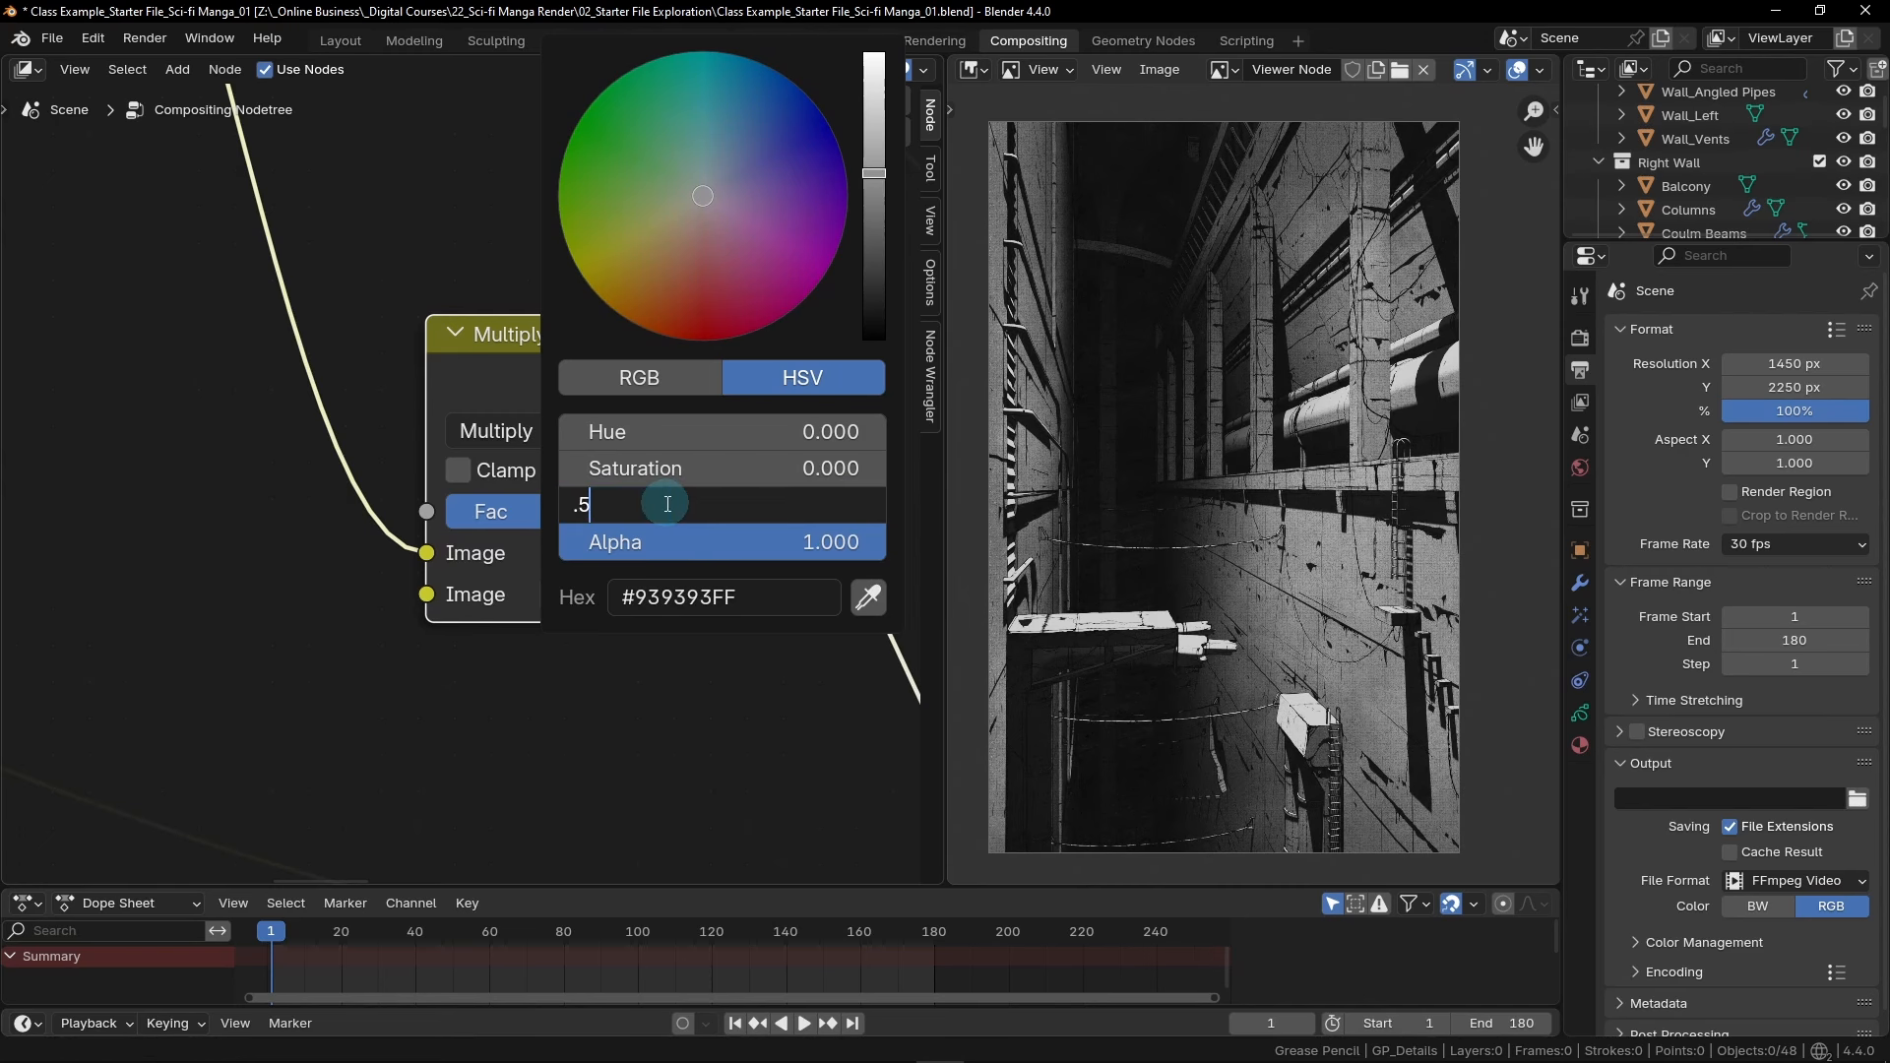
pyautogui.press('Return')
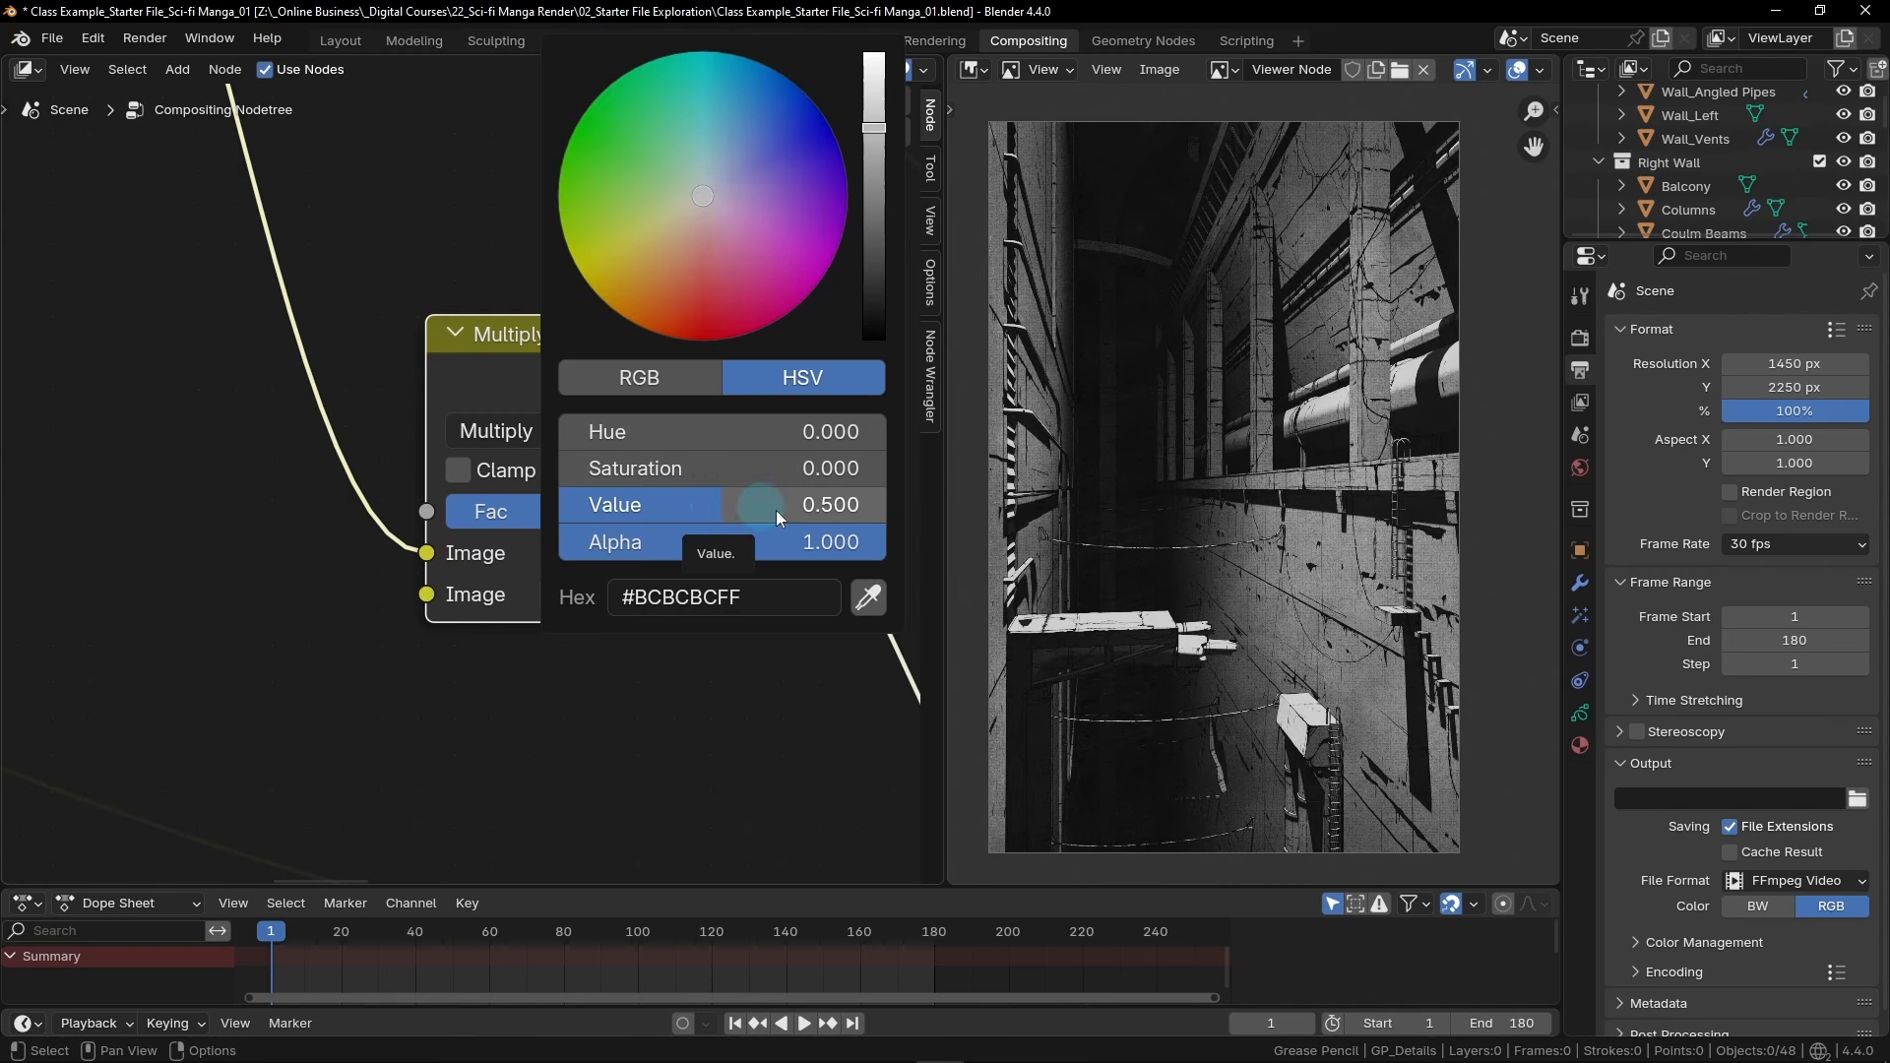
# Check the bright ledge in the render up close with color Values of about 0.31 and 0.76, and return the Value to 0.5
pyautogui.scroll(6, 1132, 649)
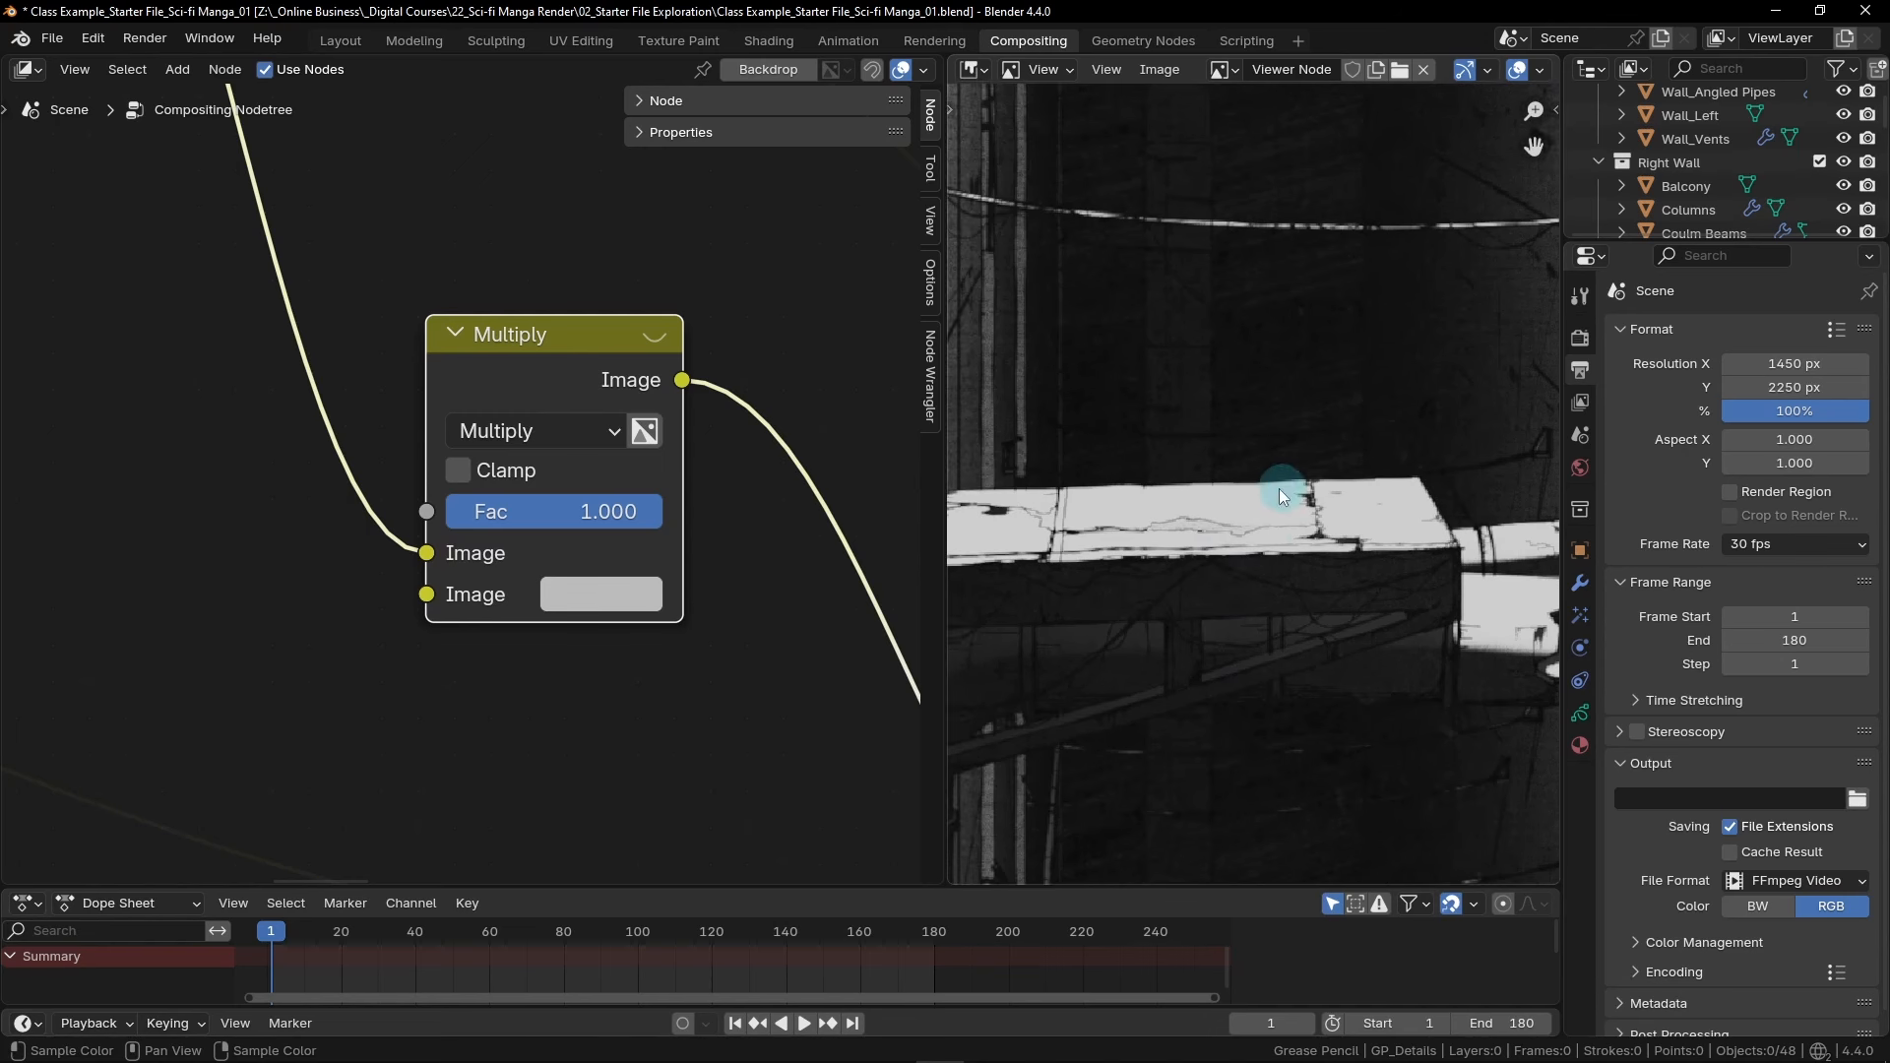
pyautogui.scroll(4, 1309, 532)
pyautogui.scroll(-1, 1174, 546)
pyautogui.click(616, 595)
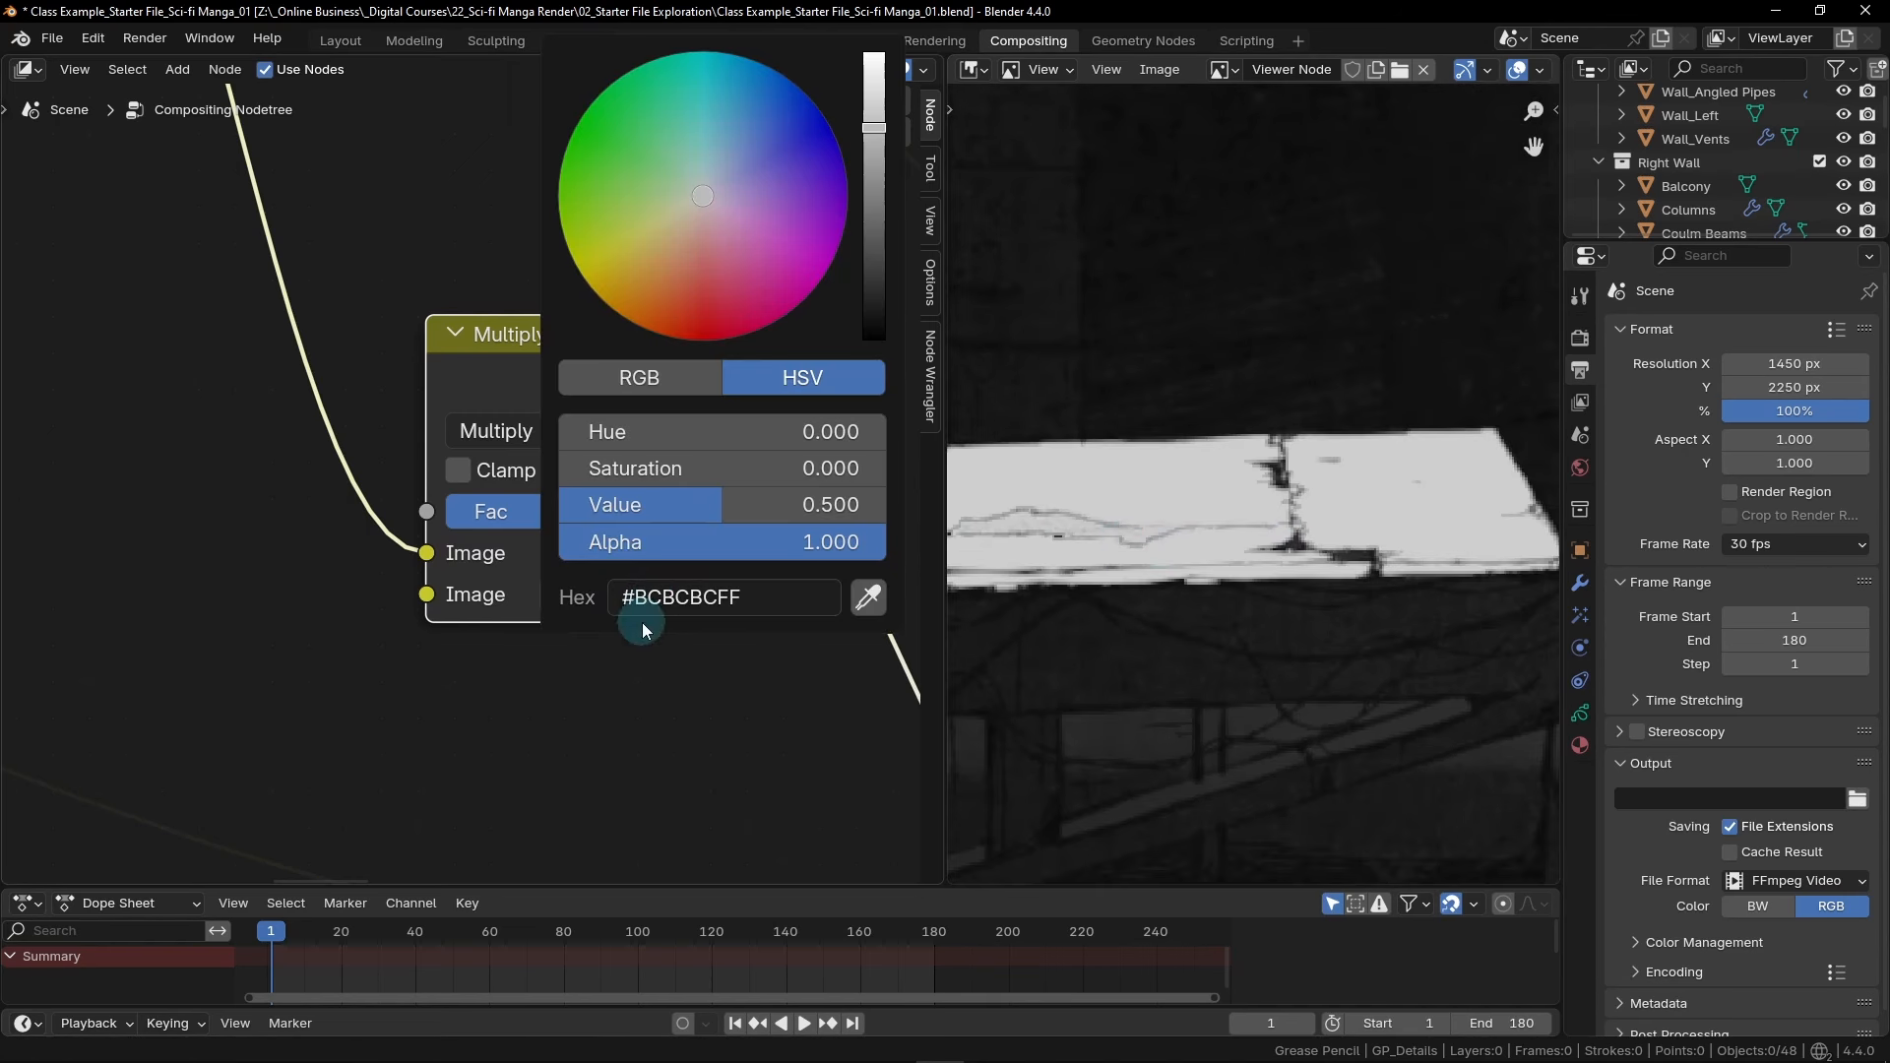
pyautogui.moveTo(712, 506)
pyautogui.mouseDown()
pyautogui.moveTo(817, 505)
pyautogui.moveTo(681, 507)
pyautogui.mouseUp()
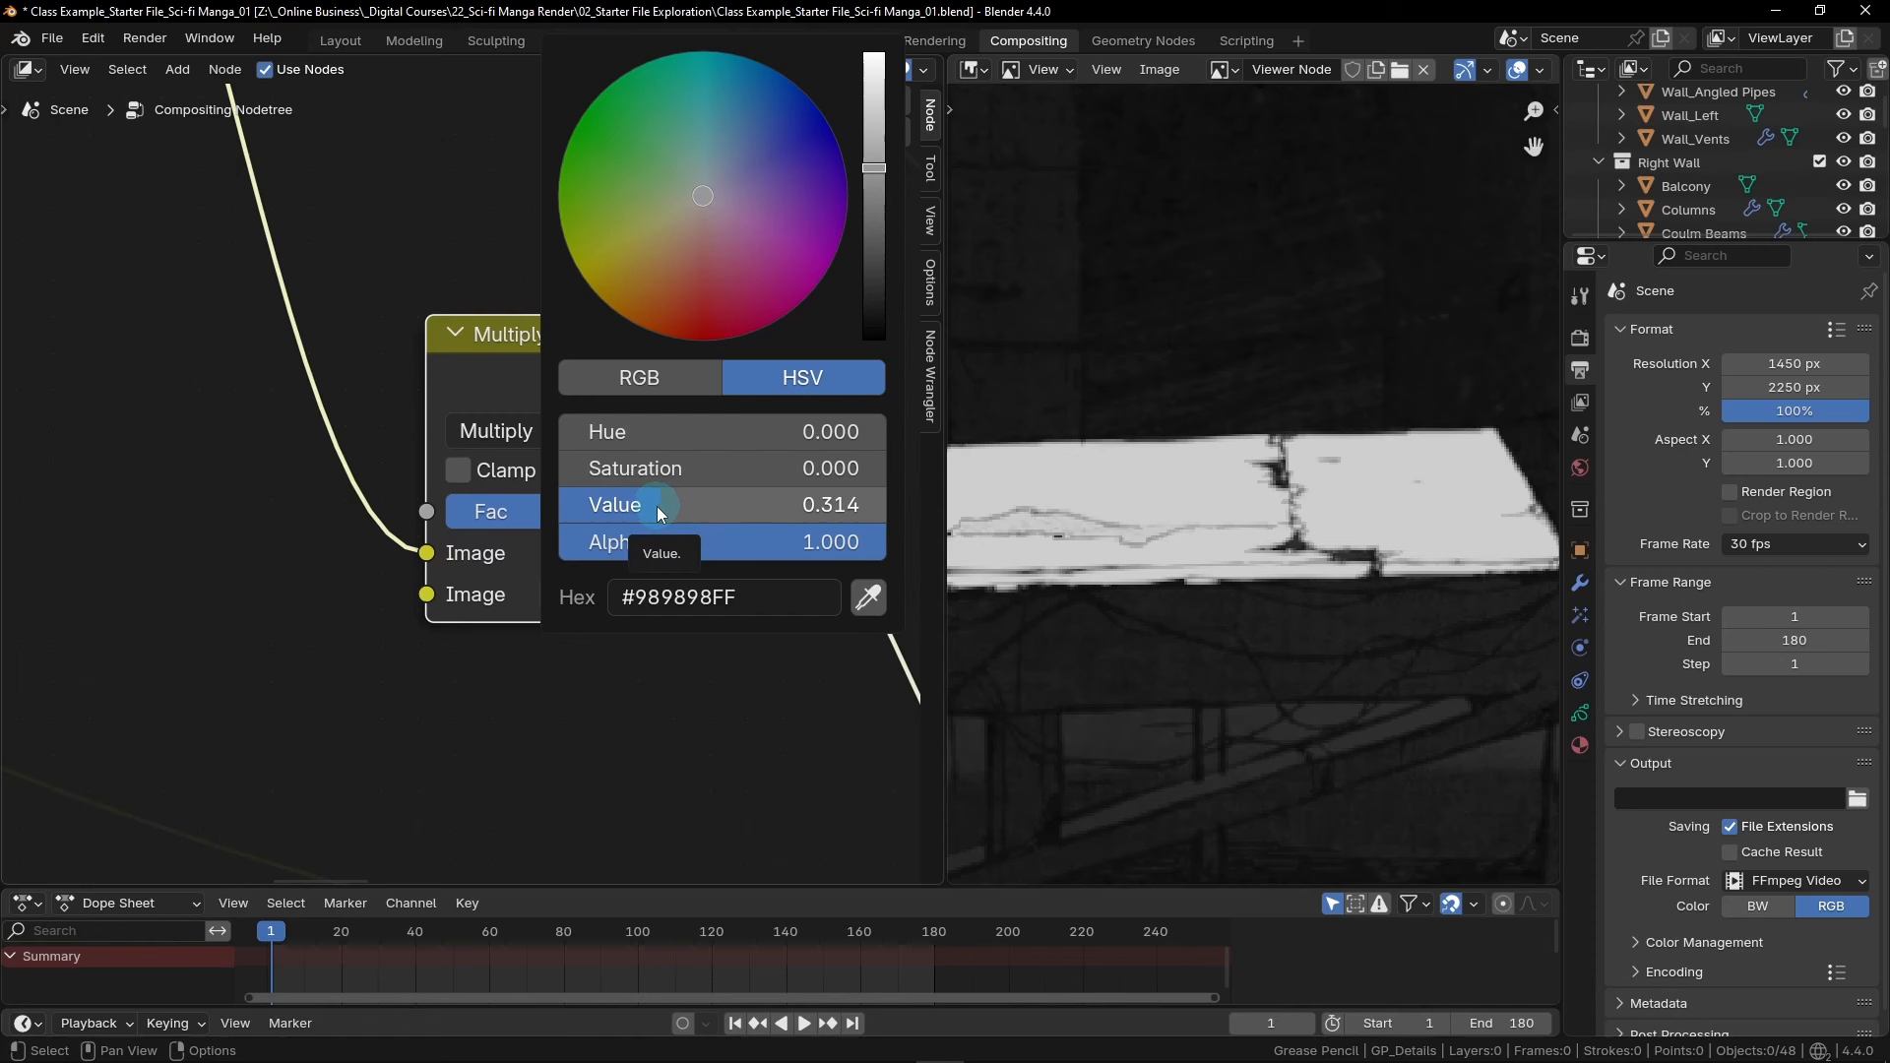
pyautogui.moveTo(665, 506); pyautogui.dragTo(795, 502)
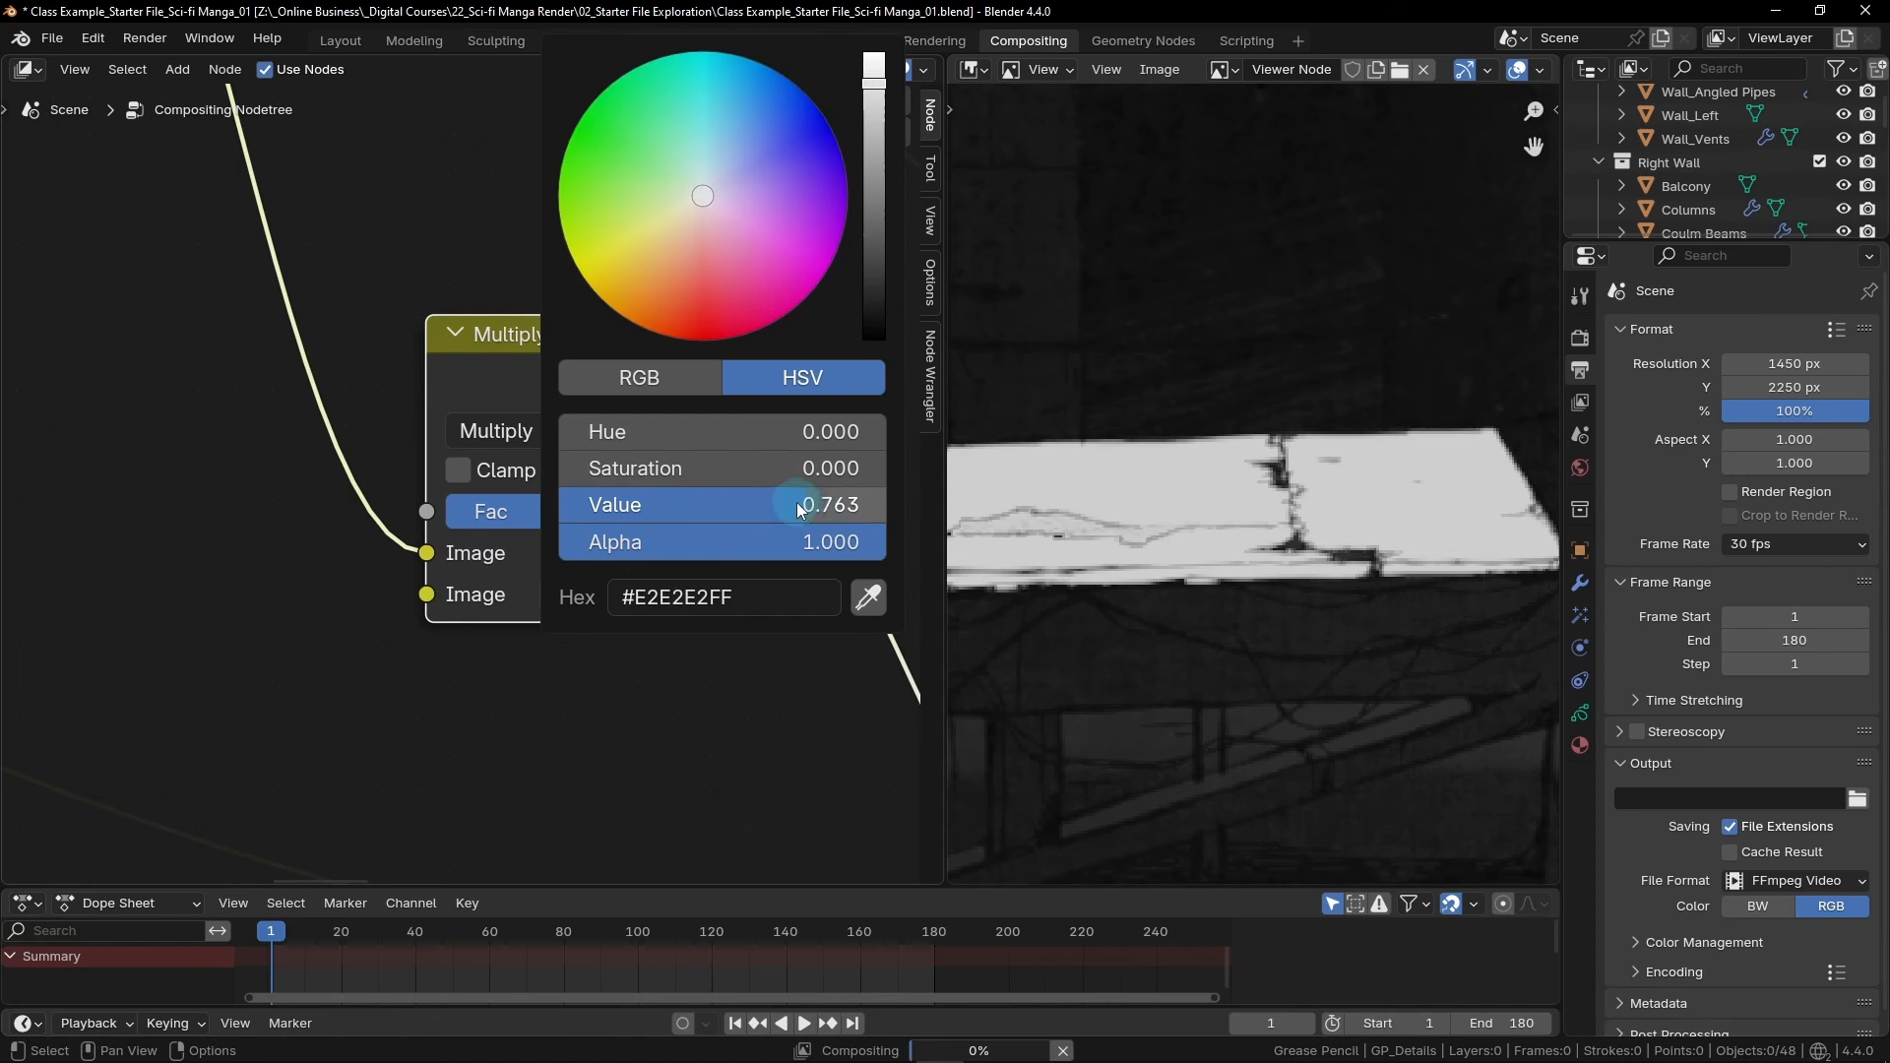
pyautogui.click(795, 500)
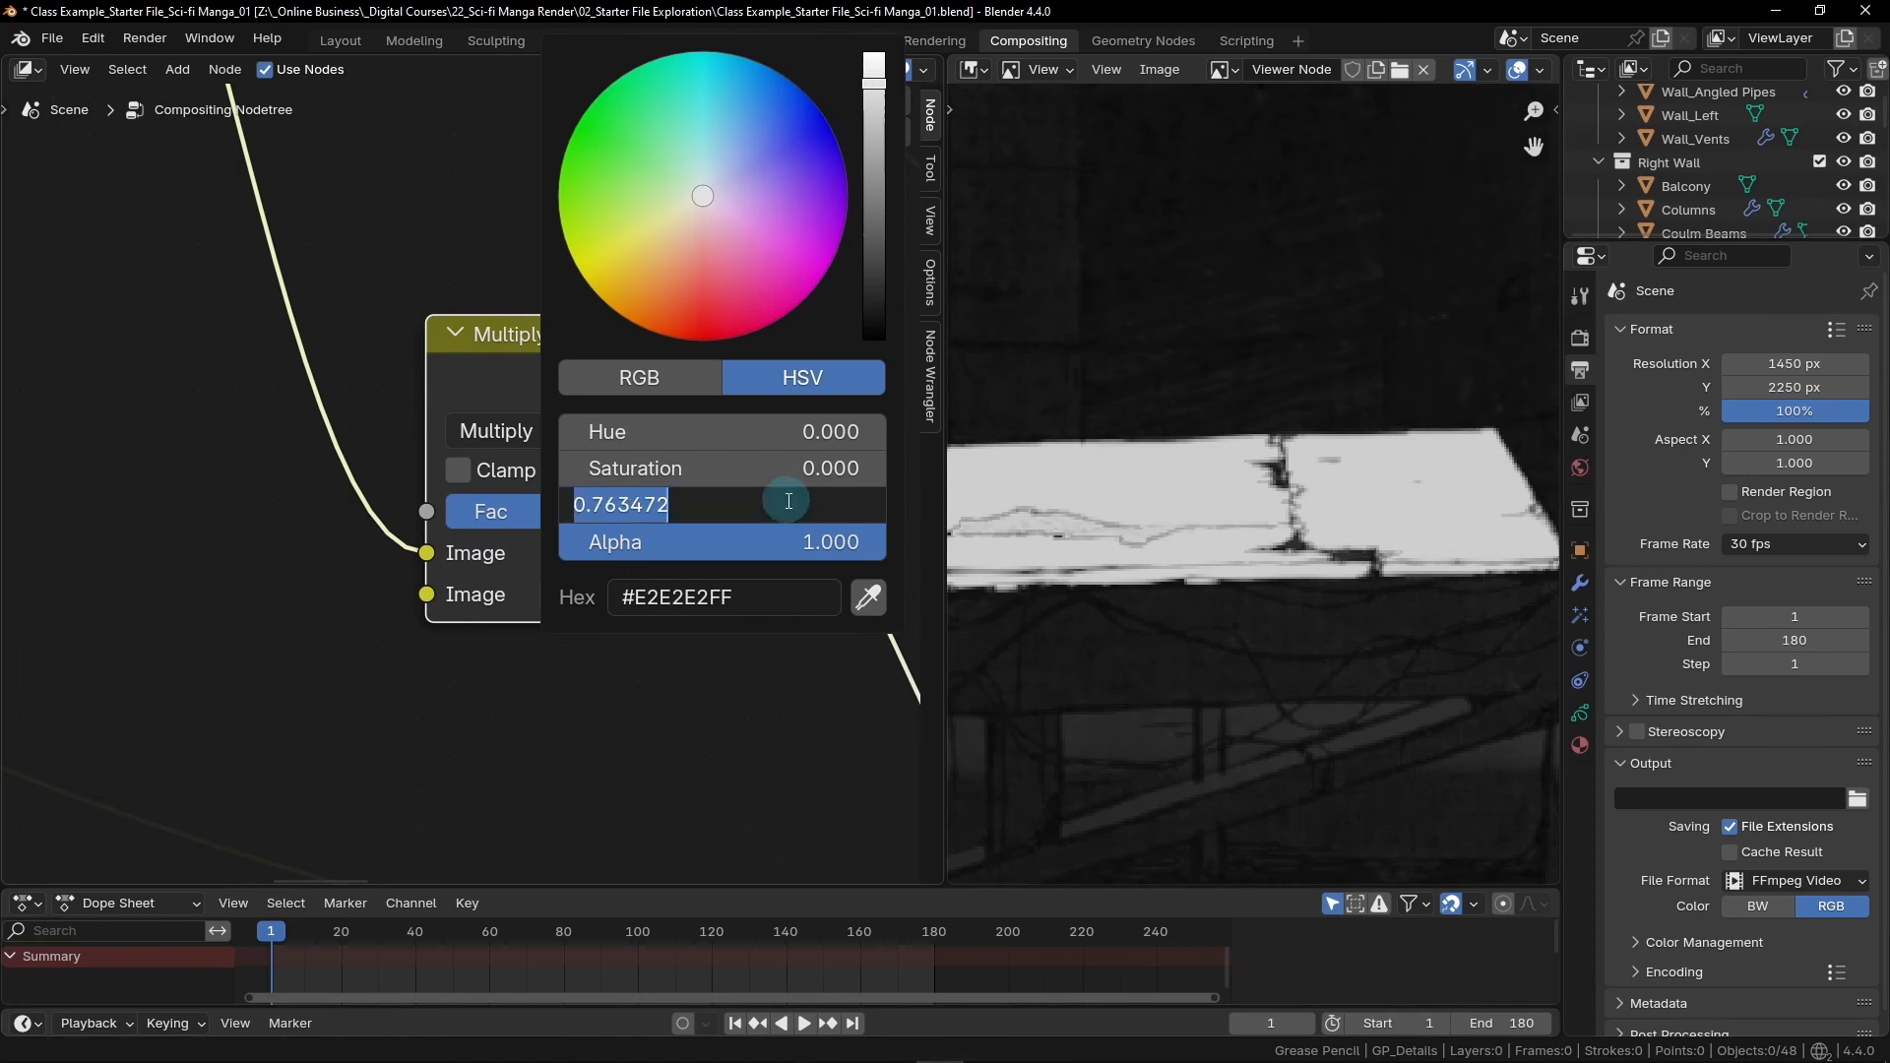
pyautogui.press('BackSpace')
pyautogui.write('.5')
pyautogui.press('Return')
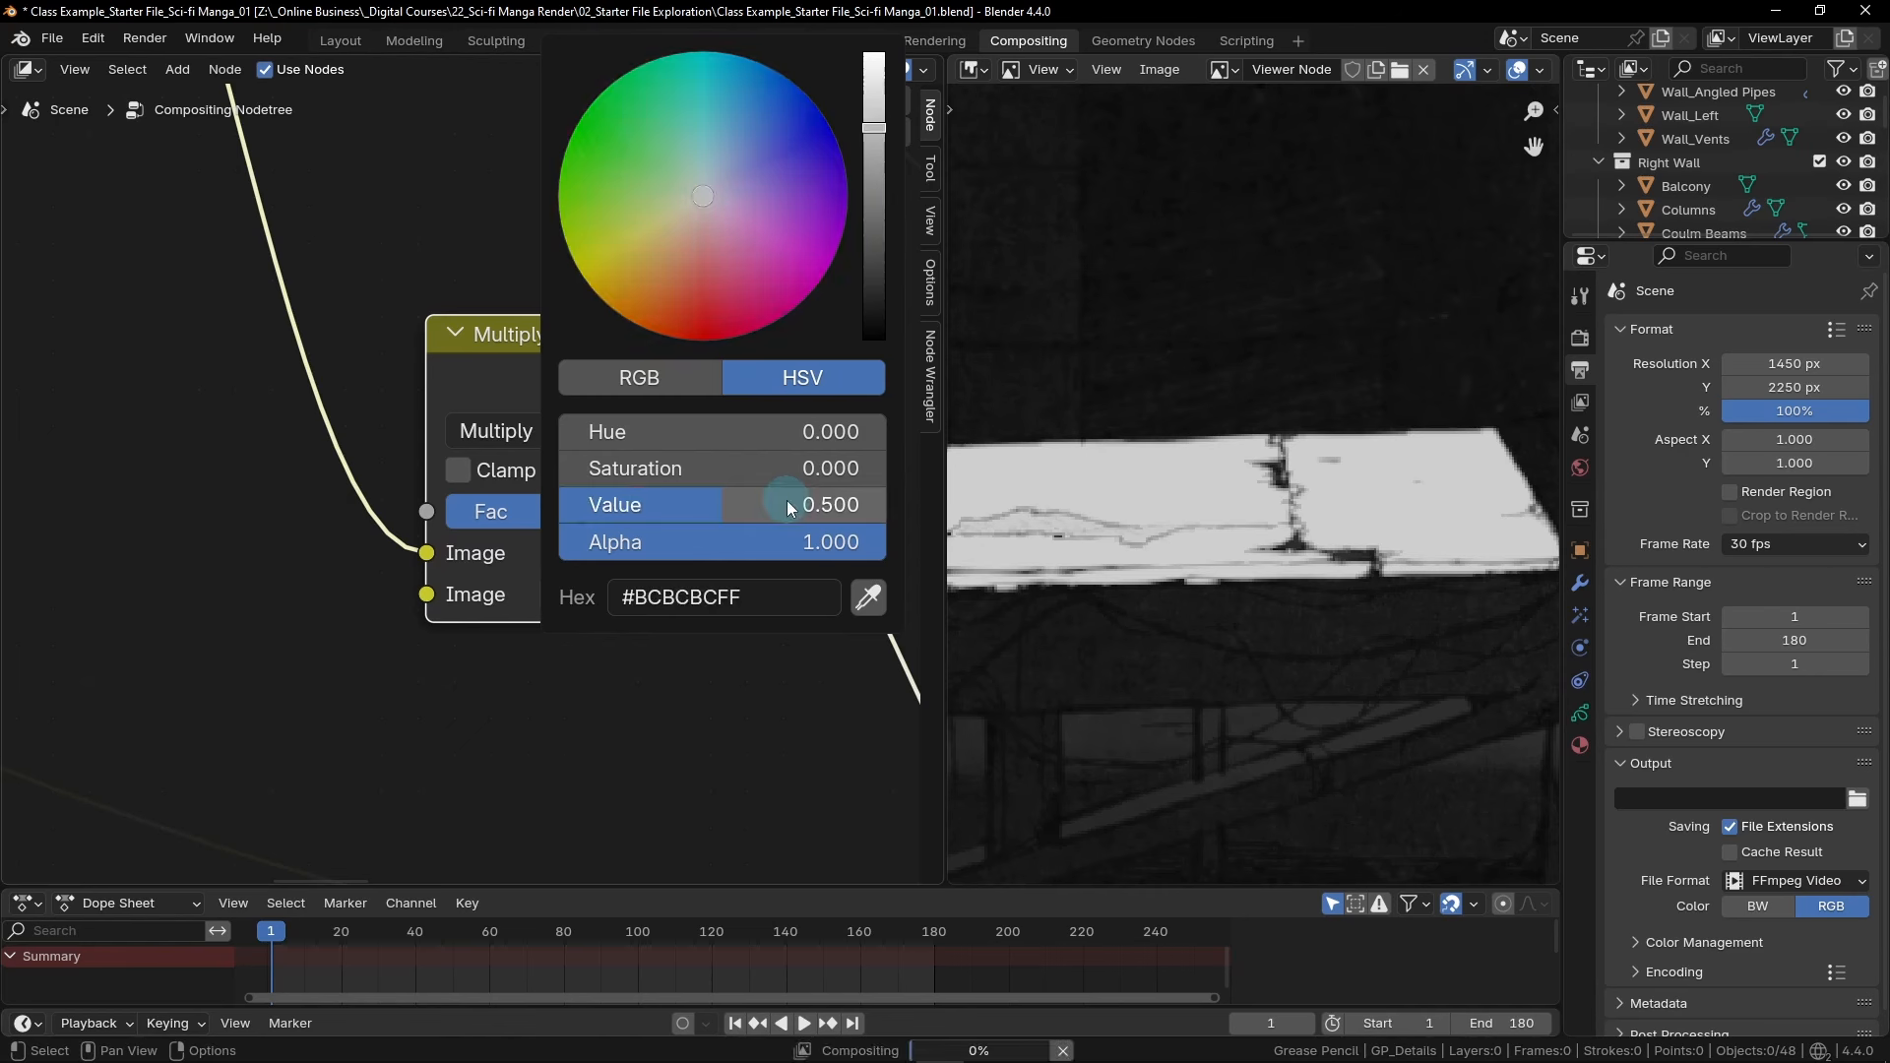
pyautogui.scroll(-3, 1162, 563)
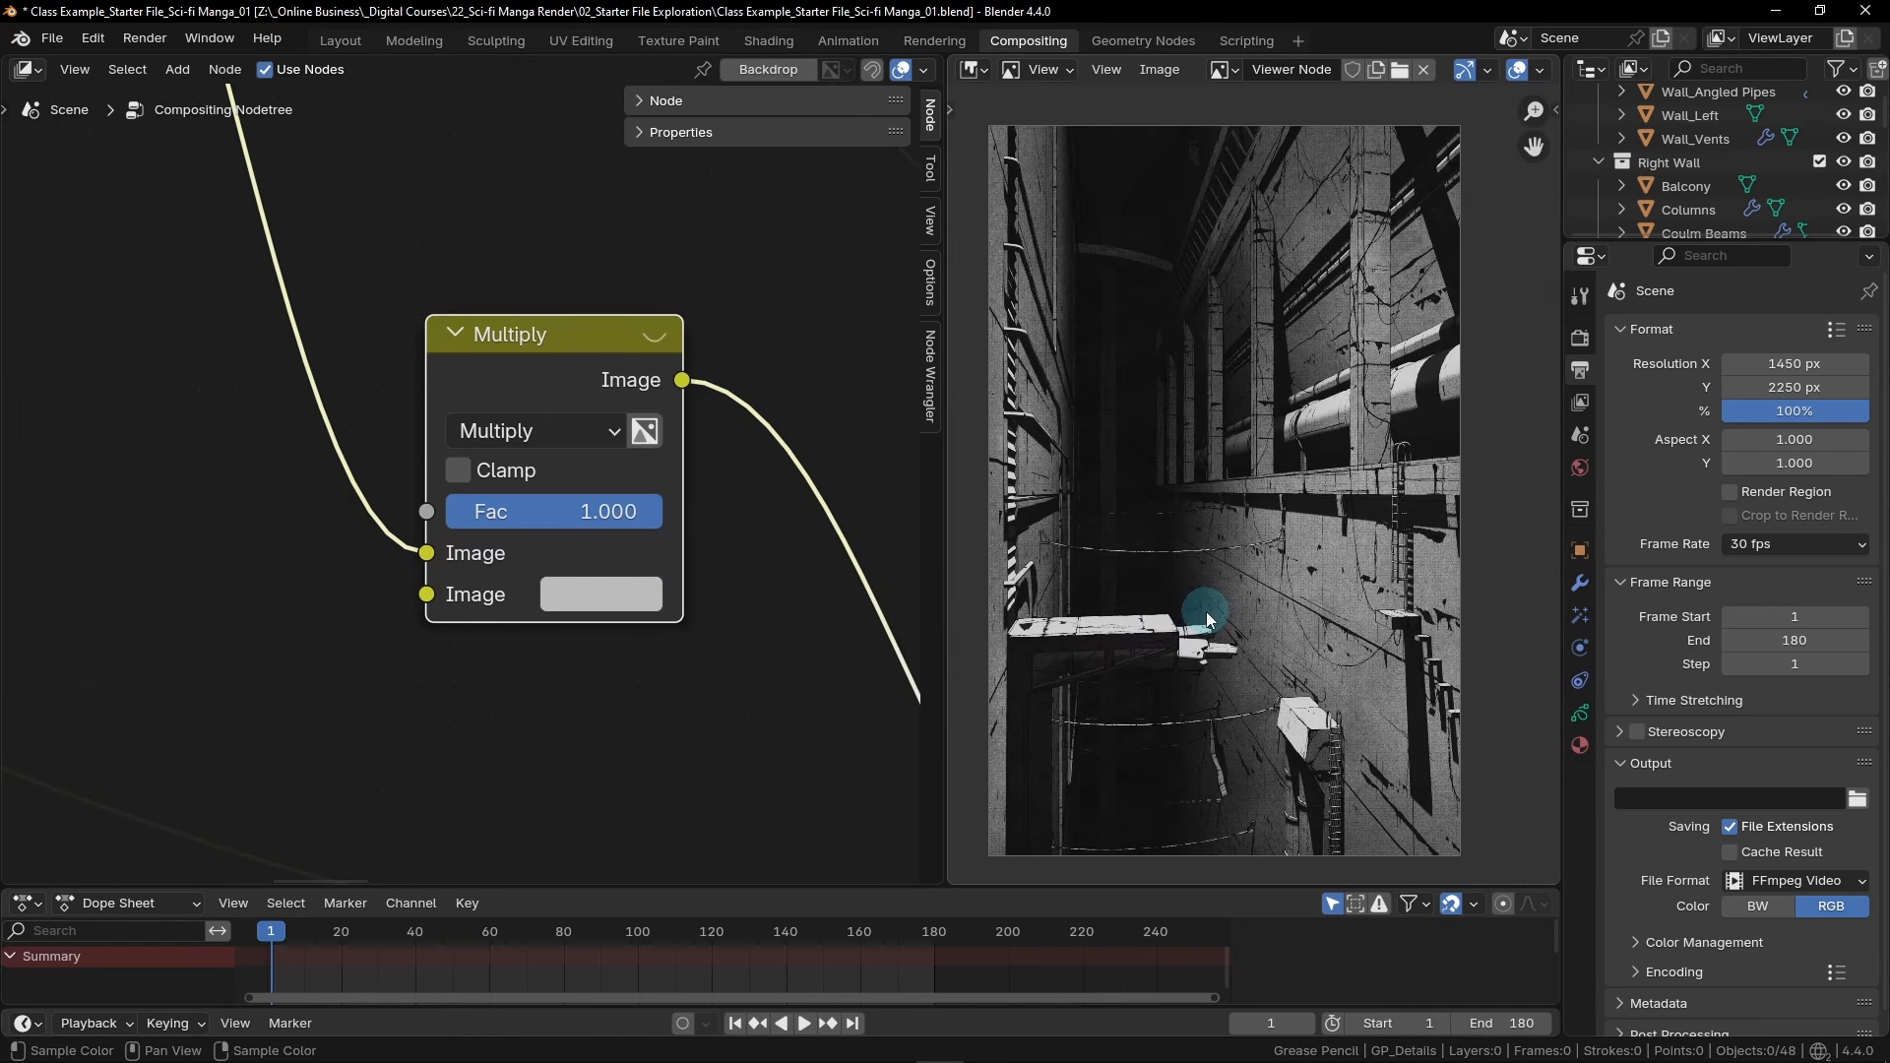
# Link the Render Layers Image output directly to the reroute feeding Composite and Viewer to compare the raw render
pyautogui.scroll(-8, 586, 555)
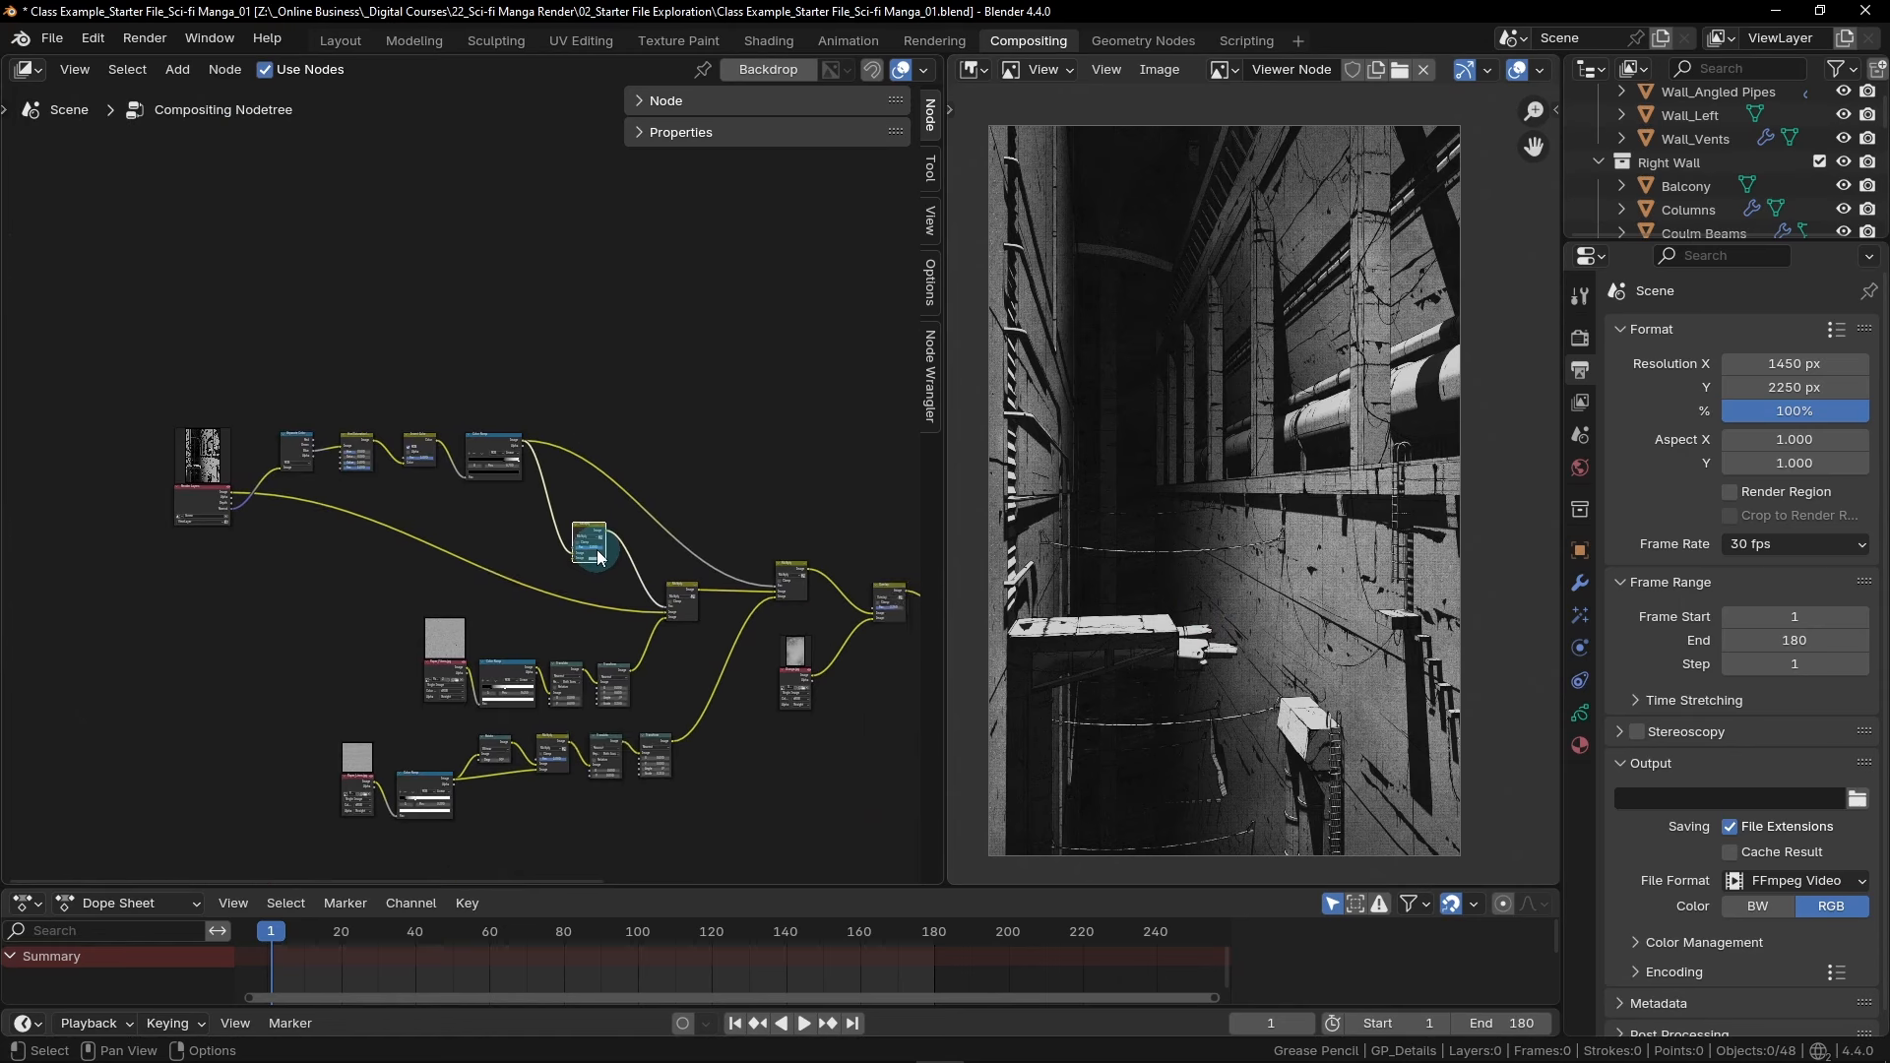
pyautogui.scroll(-4, 598, 557)
pyautogui.moveTo(705, 642); pyautogui.dragTo(504, 522, button='middle')
pyautogui.moveTo(469, 403); pyautogui.dragTo(530, 445, button='middle')
pyautogui.scroll(1, 531, 423)
pyautogui.scroll(-3, 551, 422)
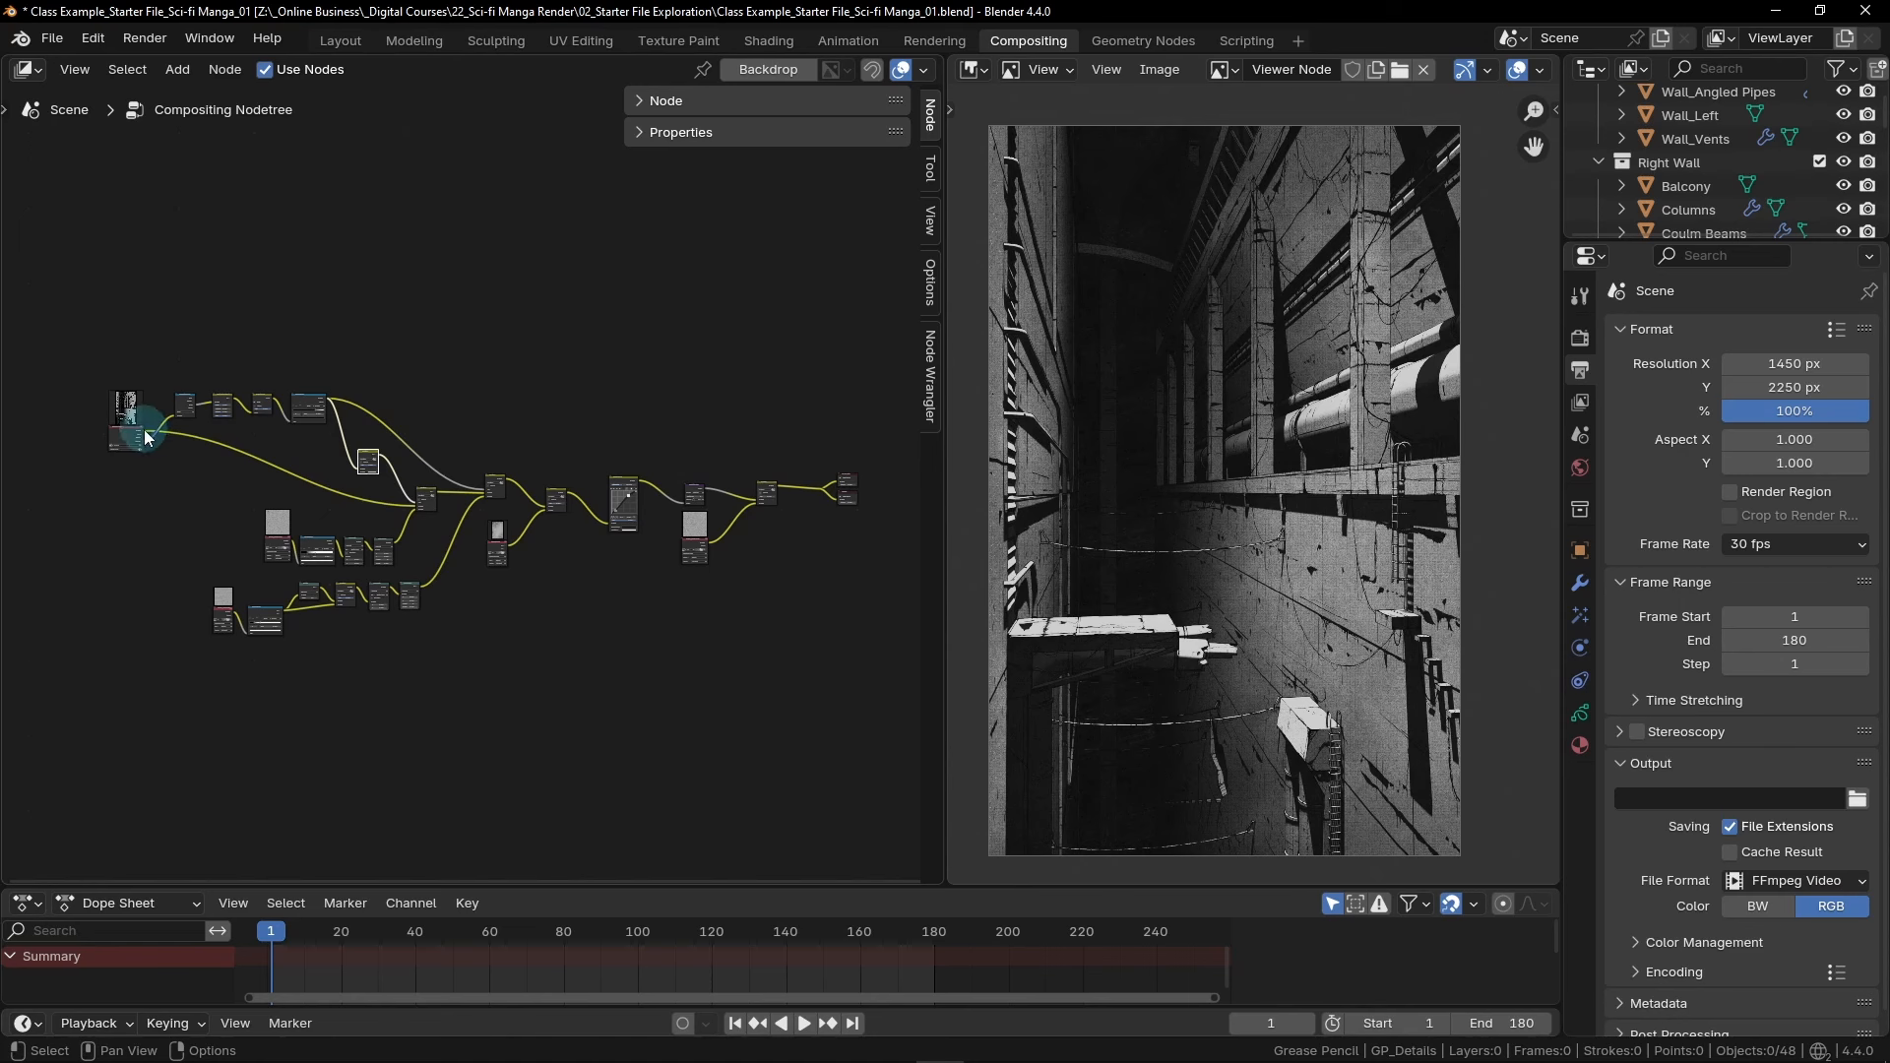
pyautogui.moveTo(144, 429); pyautogui.dragTo(827, 495)
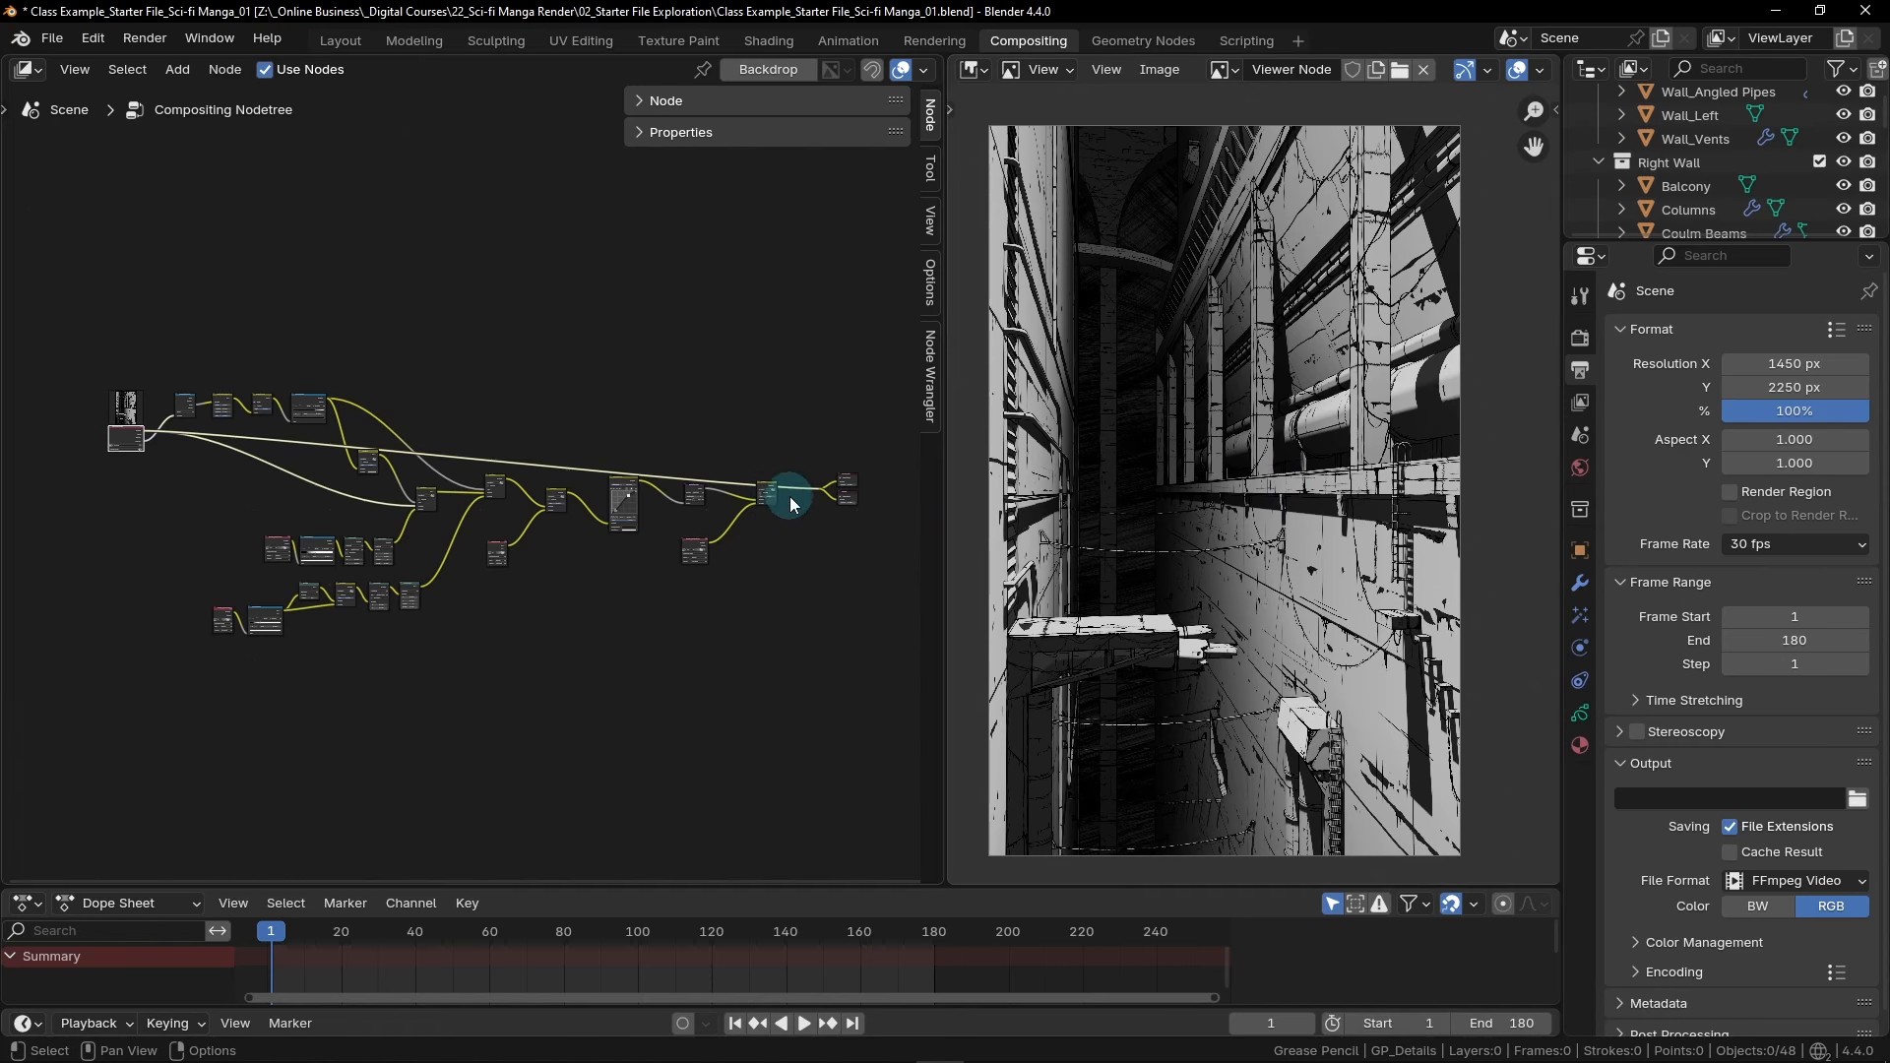
# Reconnect the final mix node's Image output to the reroute feeding the Composite and Viewer nodes
pyautogui.scroll(11, 790, 496)
pyautogui.moveTo(772, 492); pyautogui.dragTo(643, 464, button='middle')
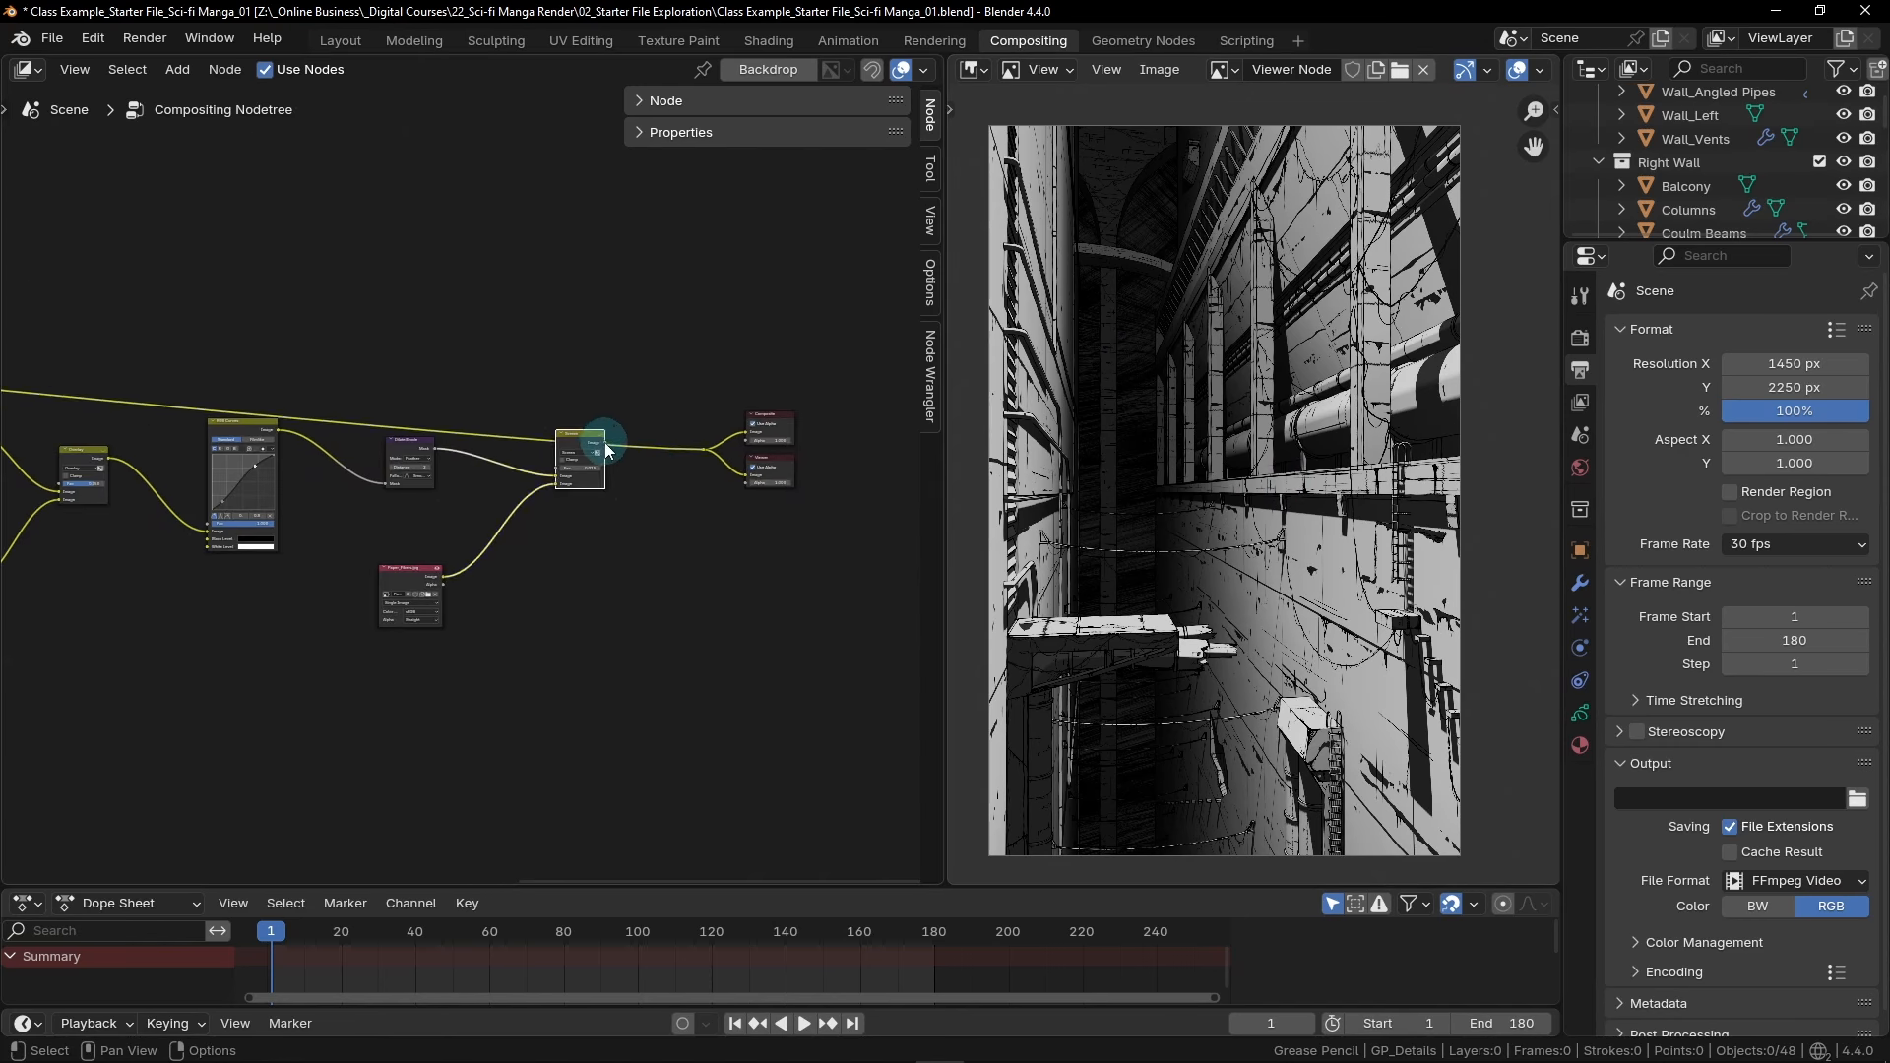
pyautogui.moveTo(602, 445); pyautogui.dragTo(702, 451)
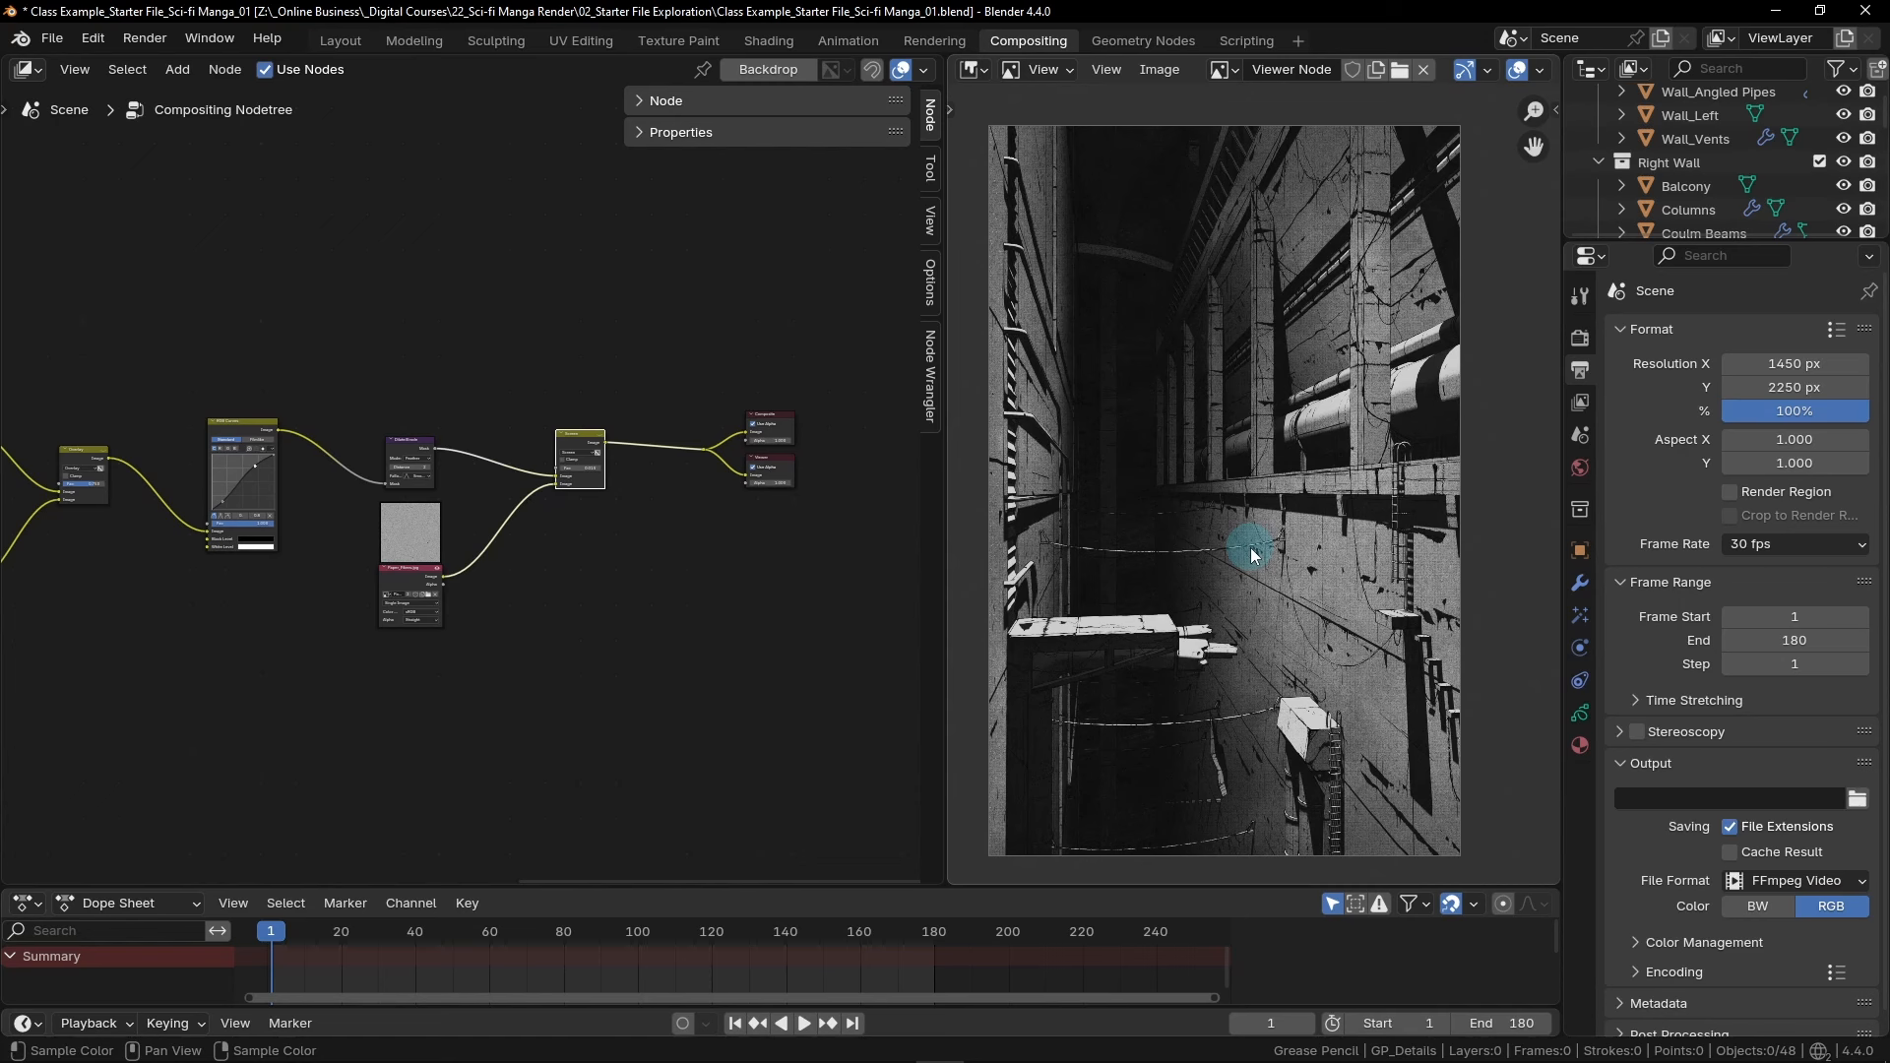
pyautogui.scroll(-6, 511, 599)
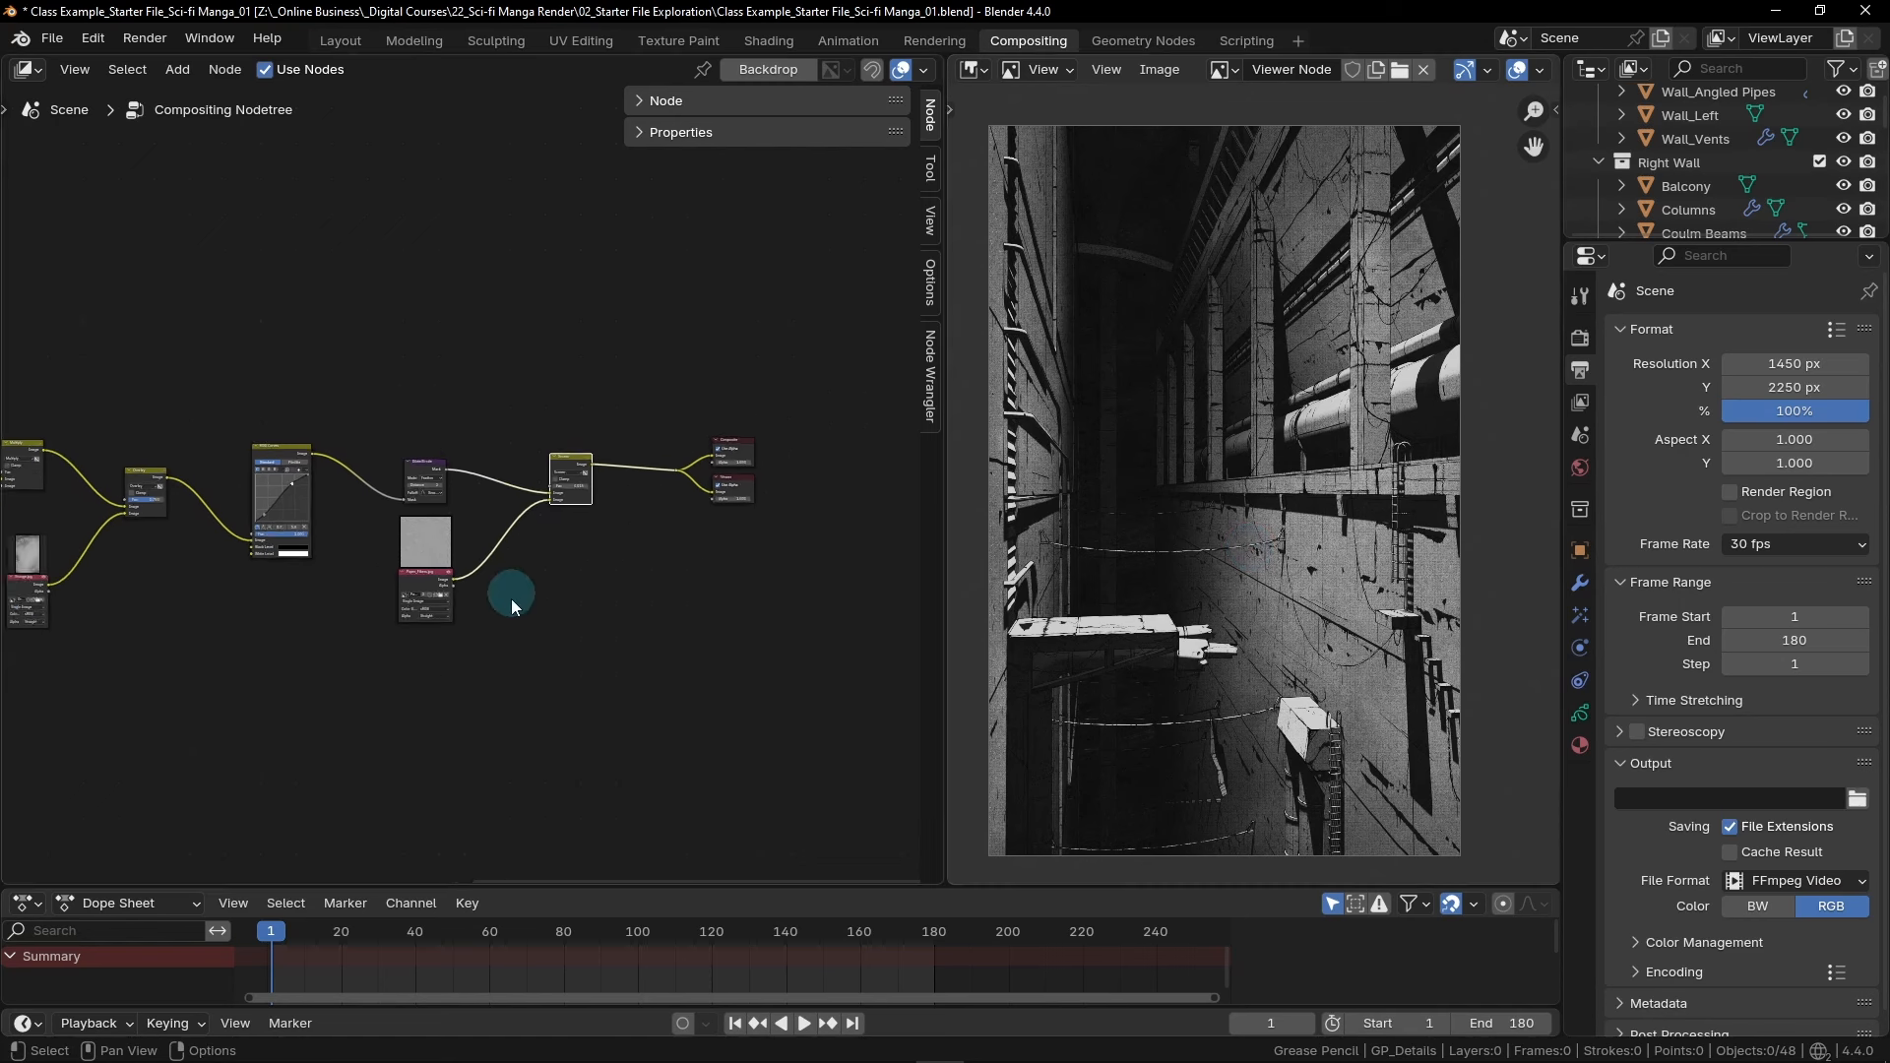
pyautogui.moveTo(286, 423); pyautogui.dragTo(464, 393, button='middle')
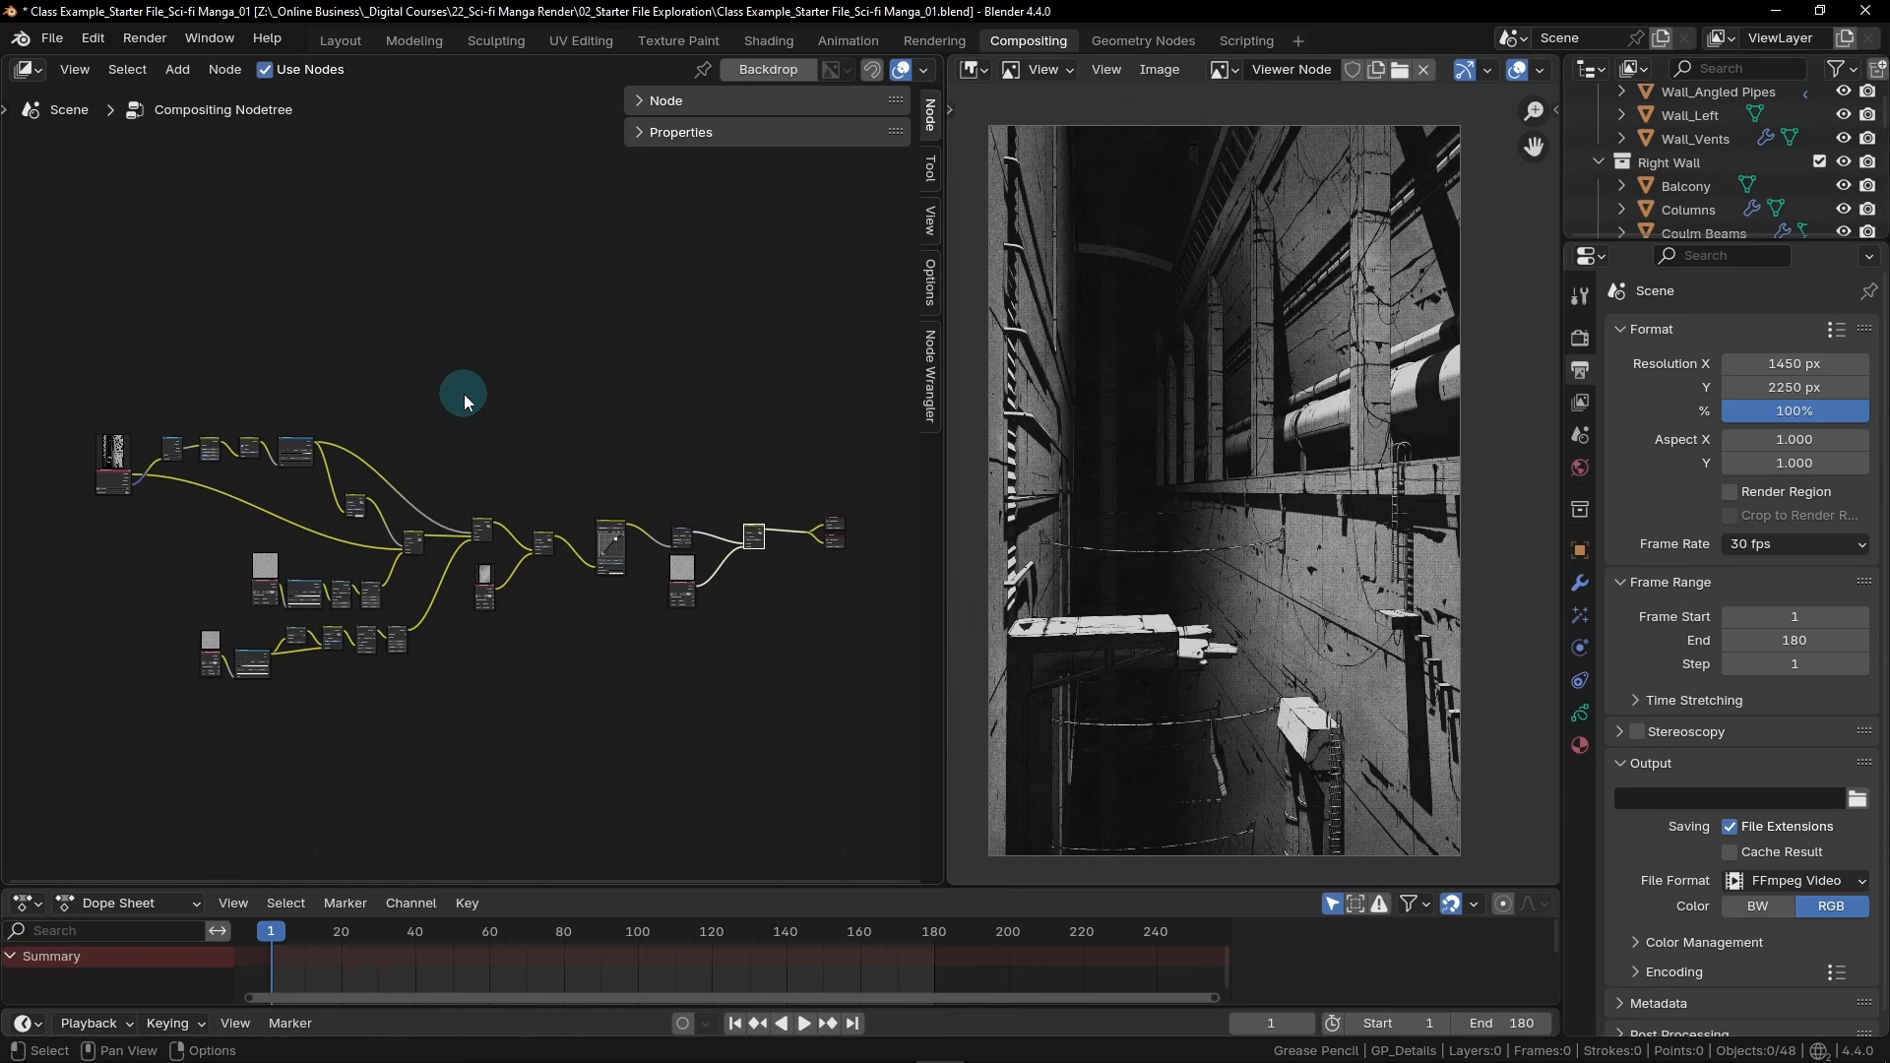